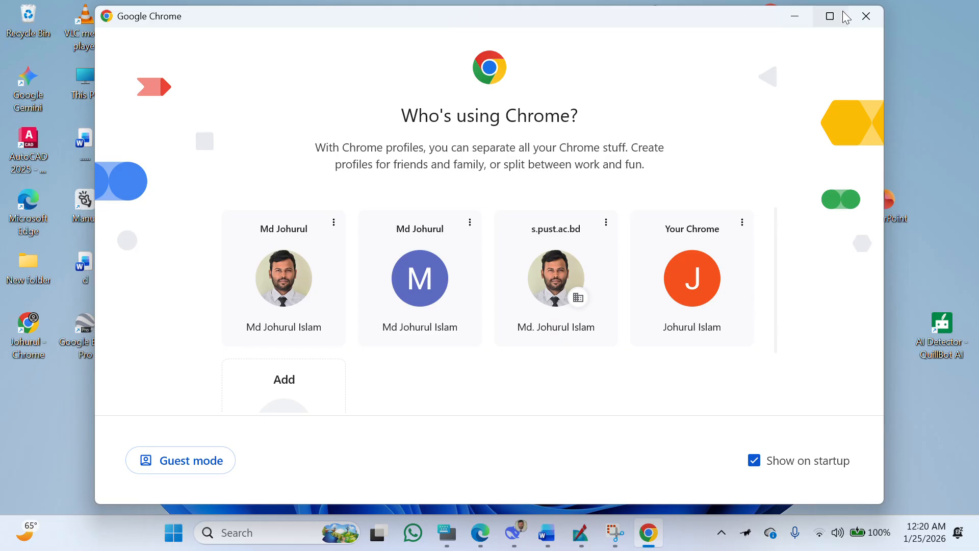
Open a Chrome profile, search Google for "usgs earth explorer" and open the USGS EarthExplorer site.
{"action": "left_click", "coordinate": [830, 17]}
{"action": "left_click", "coordinate": [277, 253]}
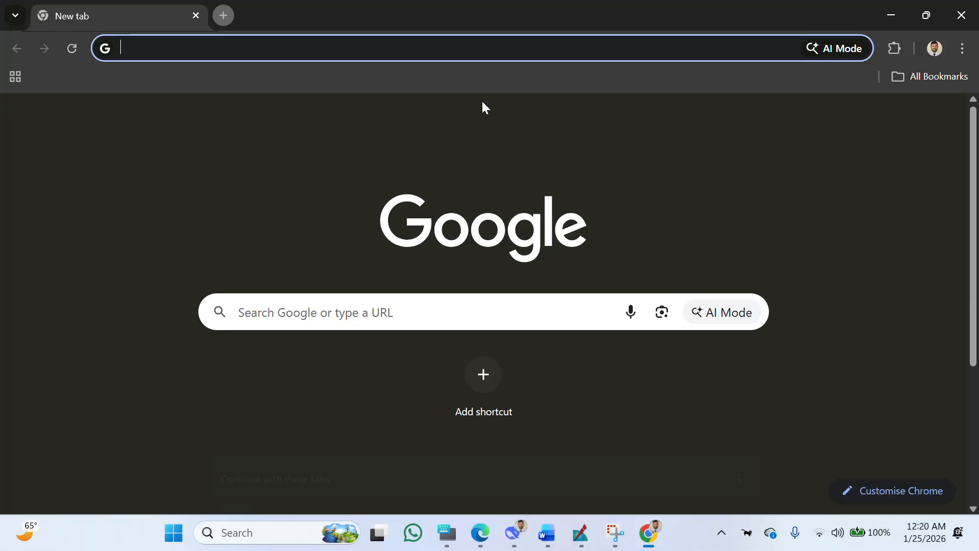
{"action": "left_click", "coordinate": [416, 312]}
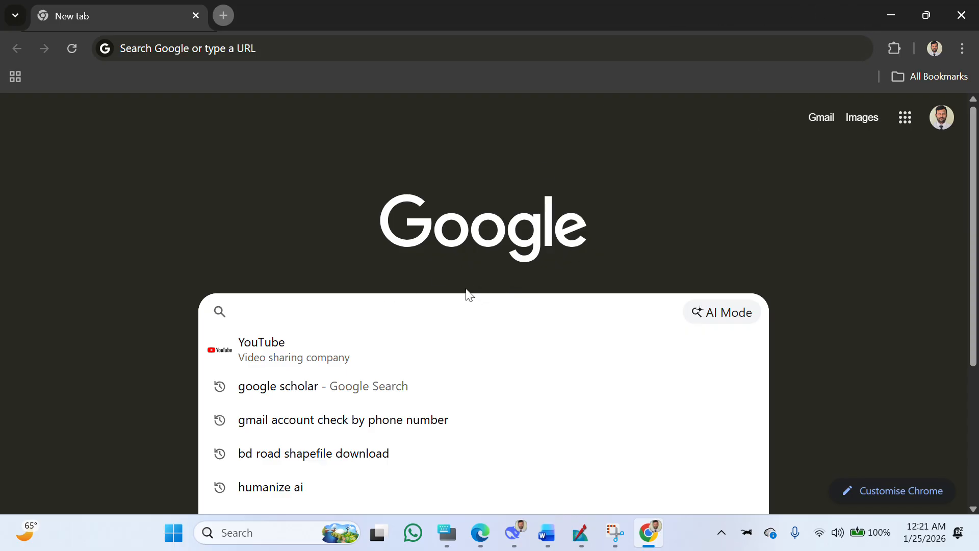
{"action": "type", "text": "UG"}
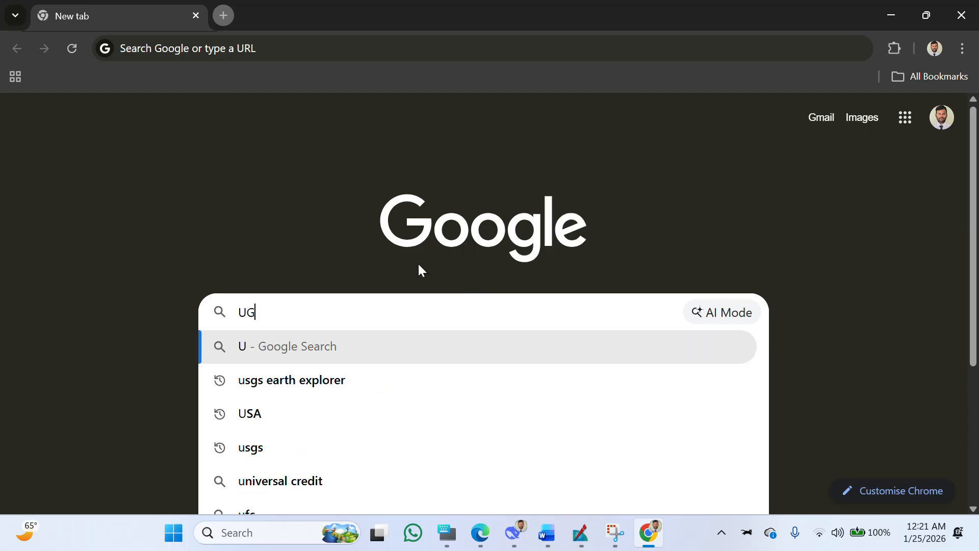
{"action": "key", "text": "BackSpace"}
{"action": "type", "text": "SGS"}
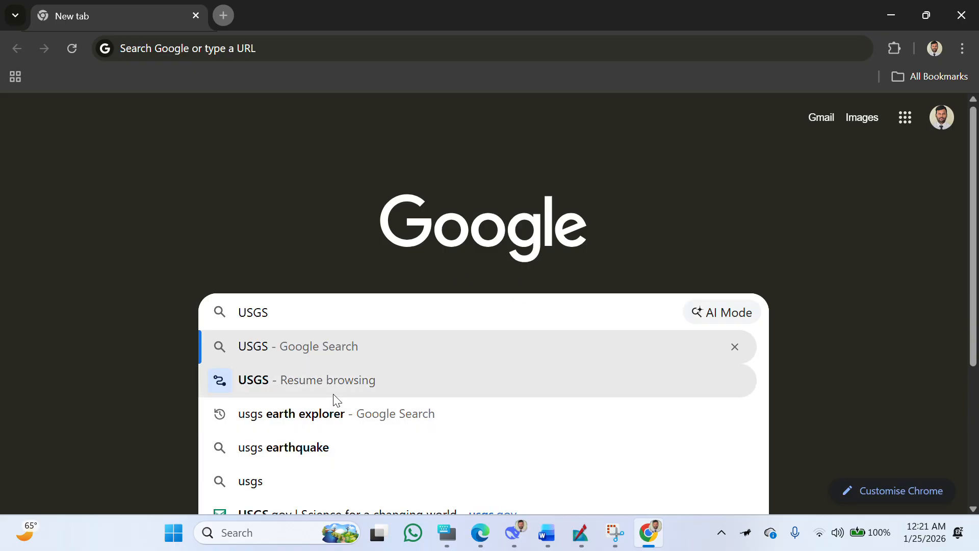
{"action": "left_click", "coordinate": [384, 421]}
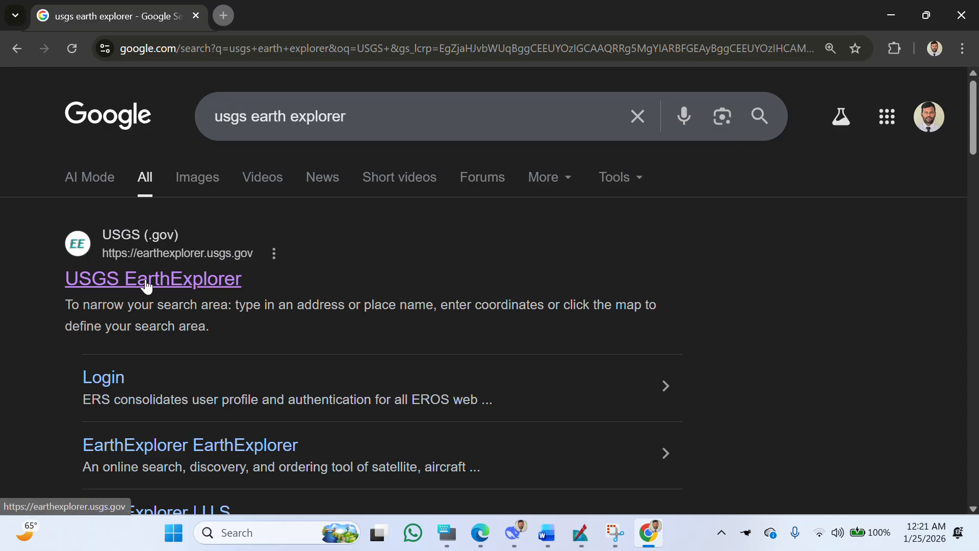
{"action": "left_click", "coordinate": [179, 280]}
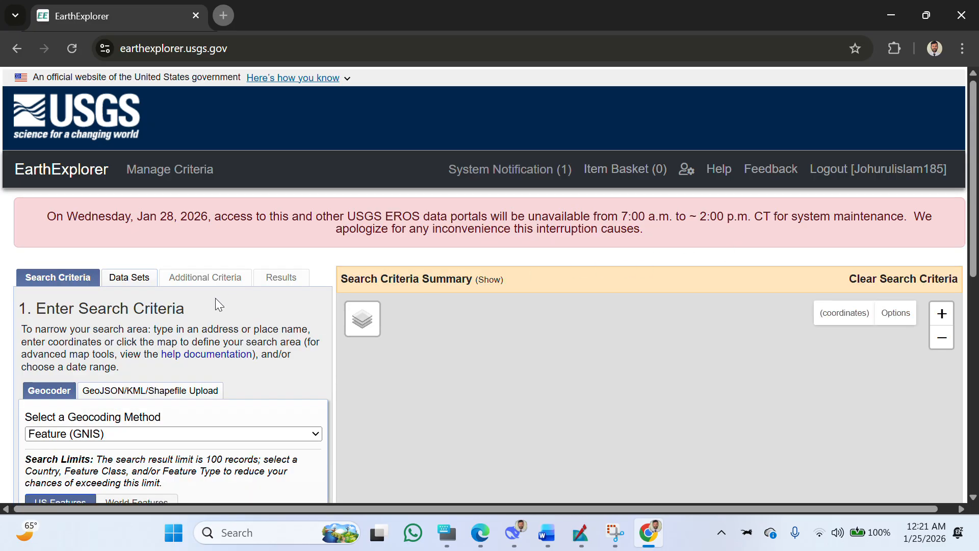
Place a search coordinate on the EarthExplorer map right beside Pabna, Bangladesh, at about 24° 01' 14" N, 089° 16' 26" E.
{"action": "scroll", "coordinate": [201, 314], "scroll_direction": "down", "scroll_amount": 5}
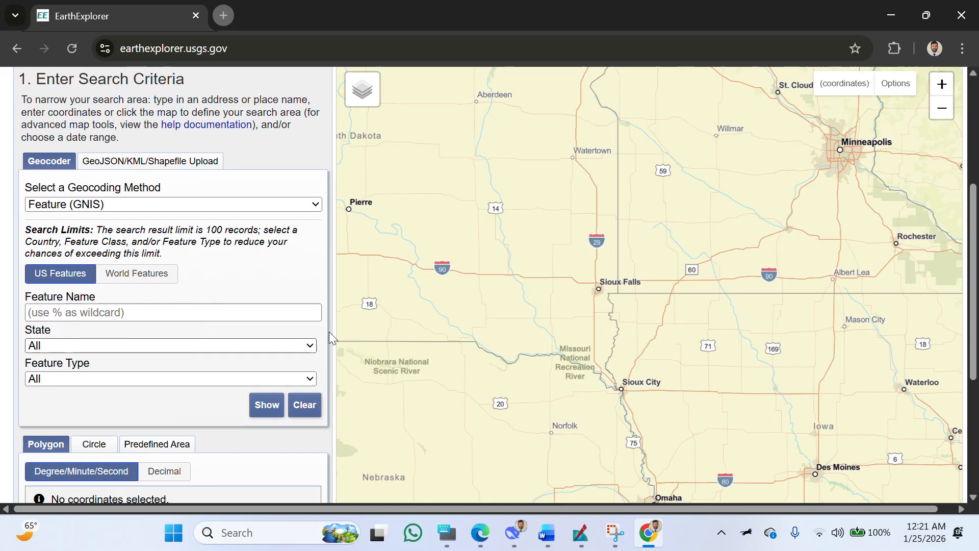
{"action": "scroll", "coordinate": [760, 322], "scroll_direction": "up", "scroll_amount": 3}
{"action": "scroll", "coordinate": [763, 345], "scroll_direction": "up", "scroll_amount": 3}
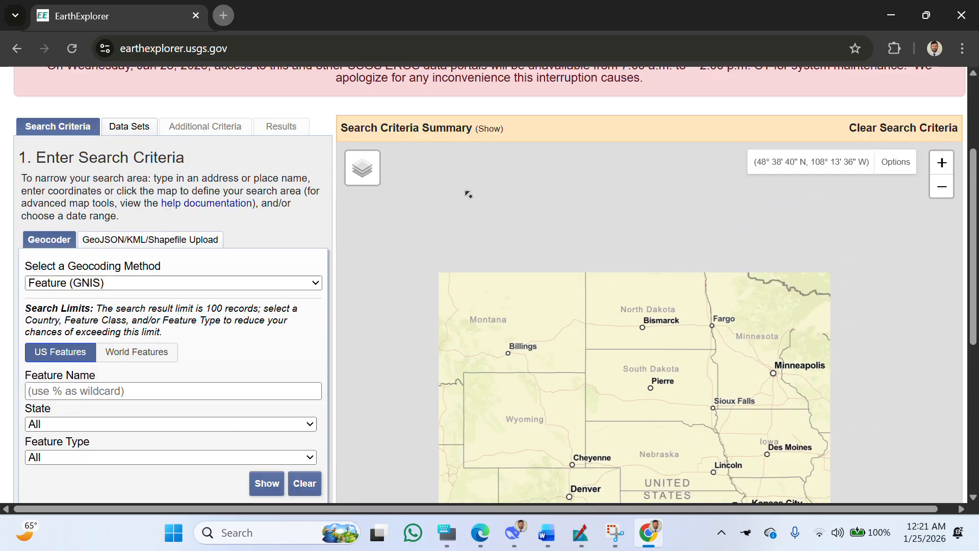
{"action": "scroll", "coordinate": [815, 414], "scroll_direction": "down", "scroll_amount": 1}
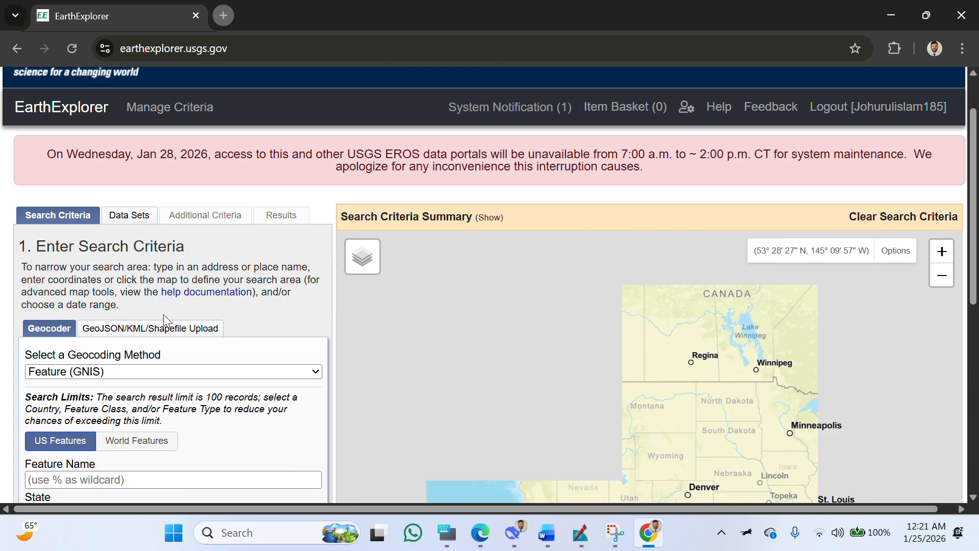
{"action": "scroll", "coordinate": [623, 336], "scroll_direction": "down", "scroll_amount": 6}
{"action": "left_click_drag", "start_coordinate": [802, 341], "coordinate": [502, 315]}
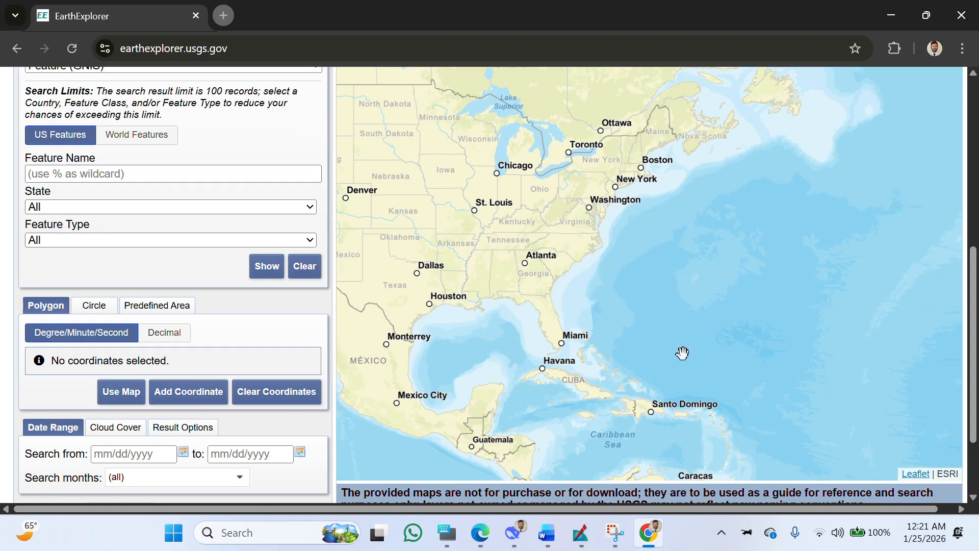
{"action": "left_click_drag", "start_coordinate": [682, 350], "coordinate": [463, 355]}
{"action": "left_click_drag", "start_coordinate": [746, 201], "coordinate": [512, 155]}
{"action": "left_click_drag", "start_coordinate": [729, 377], "coordinate": [671, 311]}
{"action": "left_click_drag", "start_coordinate": [918, 408], "coordinate": [607, 276]}
{"action": "left_click_drag", "start_coordinate": [819, 321], "coordinate": [637, 354]}
{"action": "left_click_drag", "start_coordinate": [776, 228], "coordinate": [690, 280]}
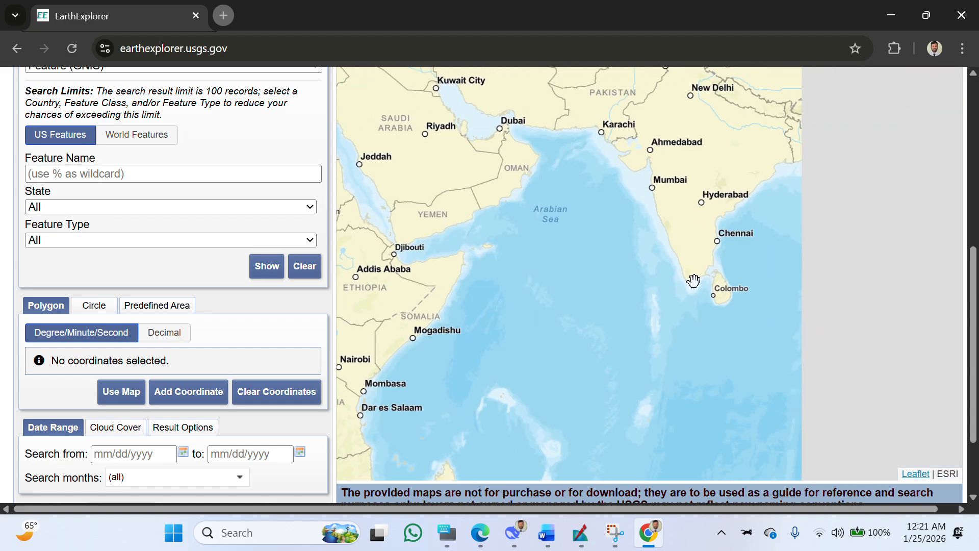
{"action": "left_click_drag", "start_coordinate": [760, 172], "coordinate": [586, 209]}
{"action": "scroll", "coordinate": [590, 196], "scroll_direction": "down", "scroll_amount": 1}
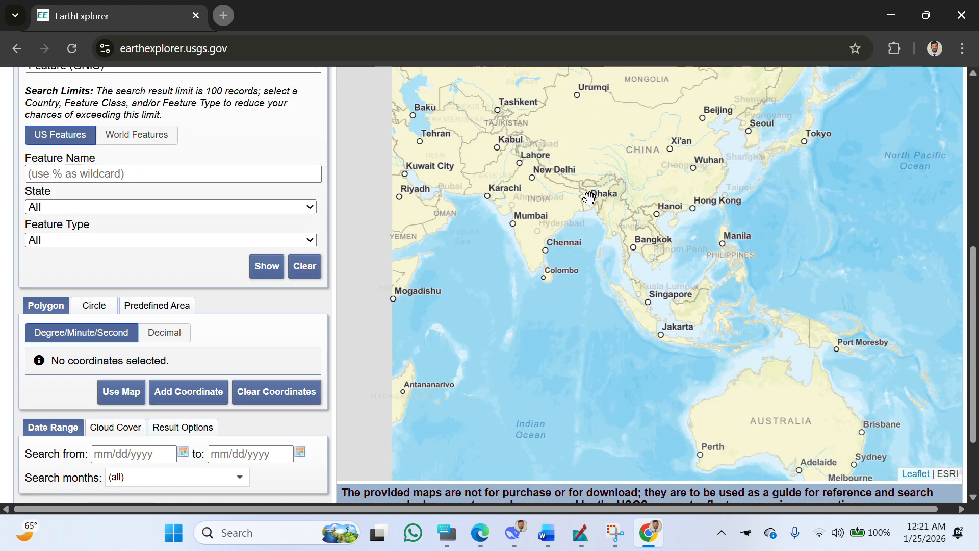
{"action": "scroll", "coordinate": [585, 198], "scroll_direction": "up", "scroll_amount": 3}
{"action": "scroll", "coordinate": [585, 198], "scroll_direction": "up", "scroll_amount": 2}
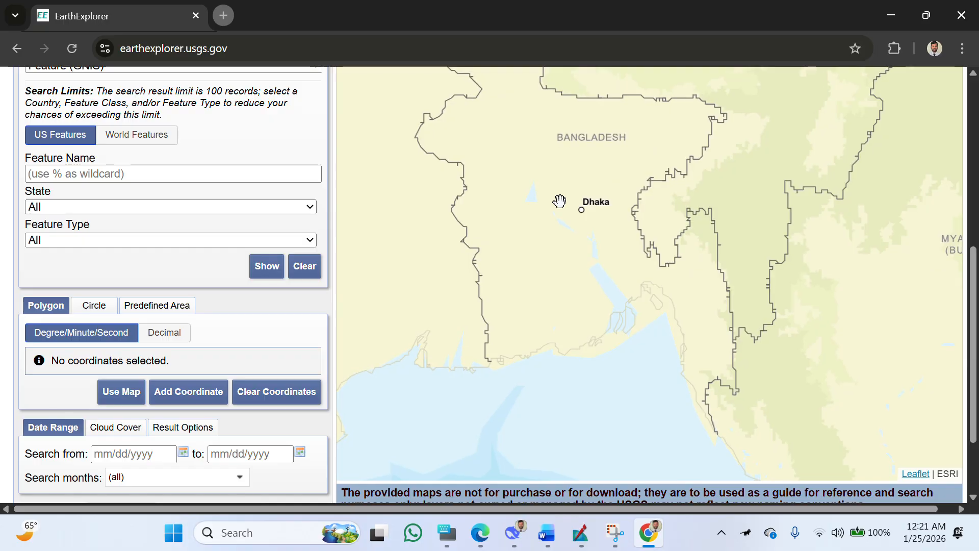
{"action": "scroll", "coordinate": [559, 200], "scroll_direction": "up", "scroll_amount": 1}
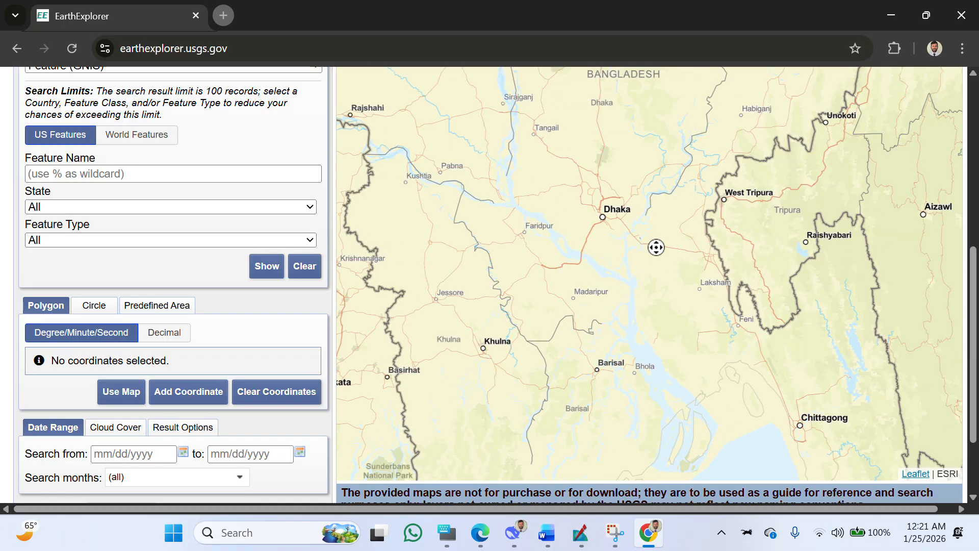
{"action": "left_click_drag", "start_coordinate": [656, 247], "coordinate": [719, 283]}
{"action": "left_click_drag", "start_coordinate": [538, 208], "coordinate": [655, 291]}
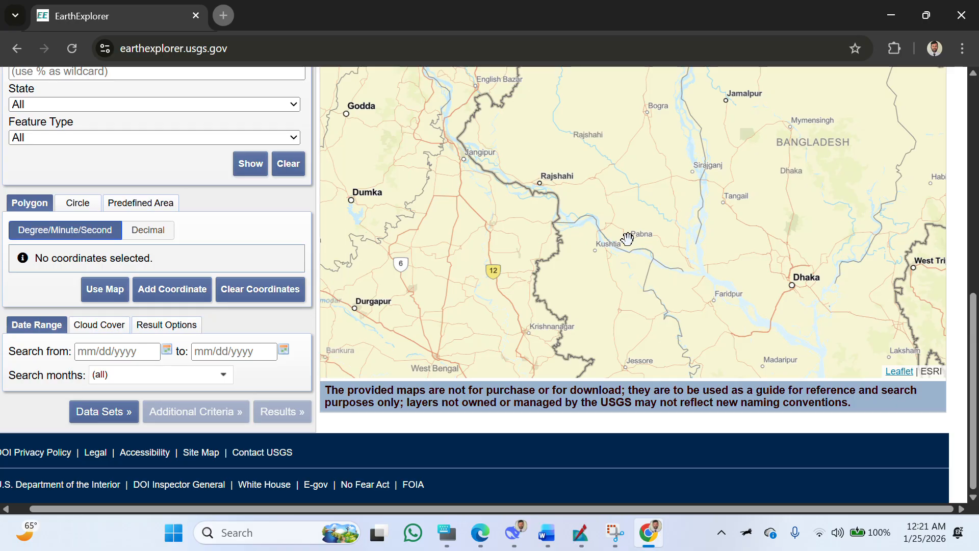
{"action": "scroll", "coordinate": [627, 238], "scroll_direction": "up", "scroll_amount": 4}
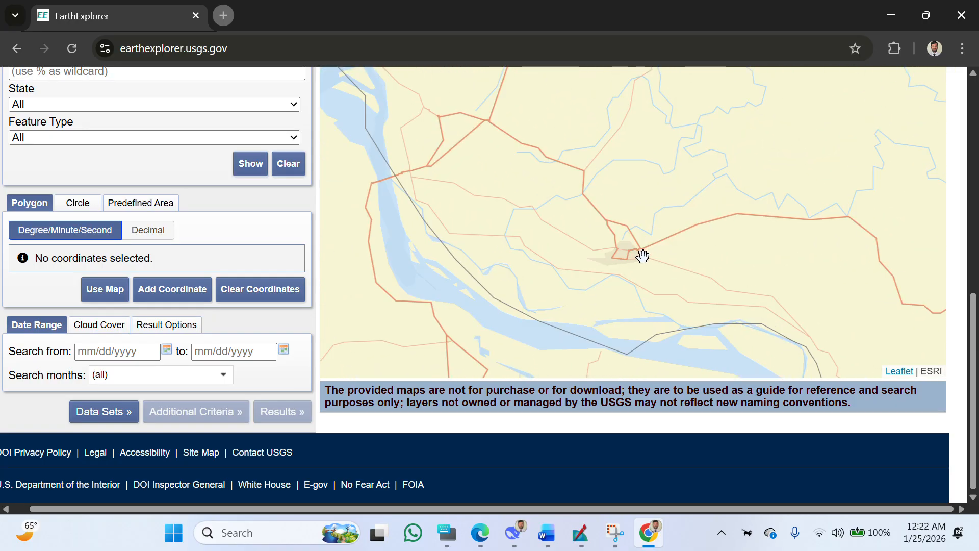
{"action": "scroll", "coordinate": [687, 225], "scroll_direction": "down", "scroll_amount": 1}
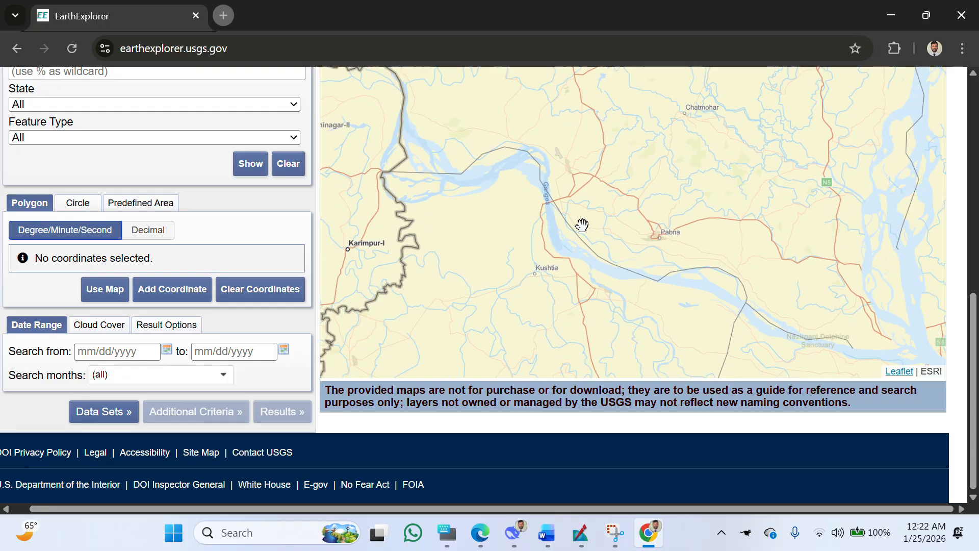
{"action": "scroll", "coordinate": [592, 227], "scroll_direction": "down", "scroll_amount": 1}
{"action": "scroll", "coordinate": [614, 230], "scroll_direction": "down", "scroll_amount": 1}
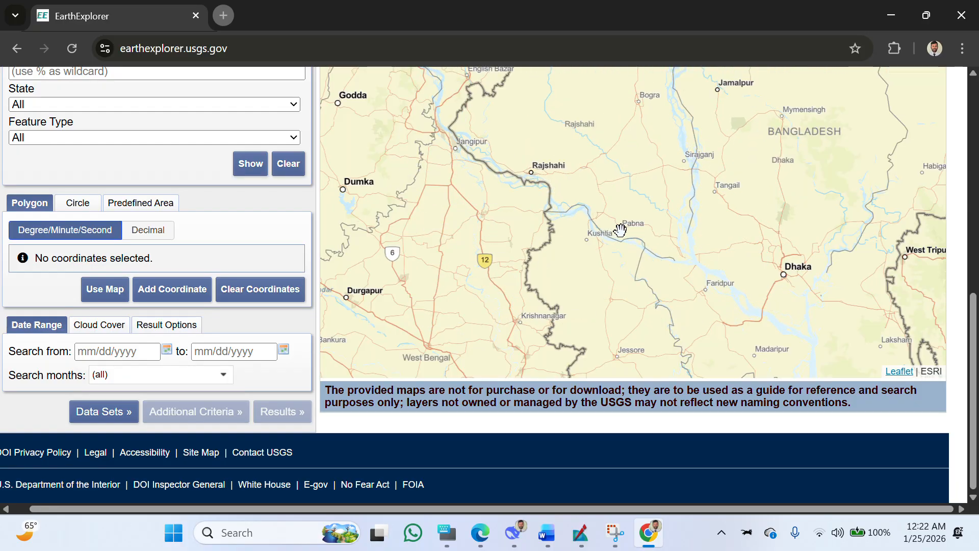
{"action": "scroll", "coordinate": [620, 230], "scroll_direction": "up", "scroll_amount": 1}
{"action": "left_click", "coordinate": [626, 220]}
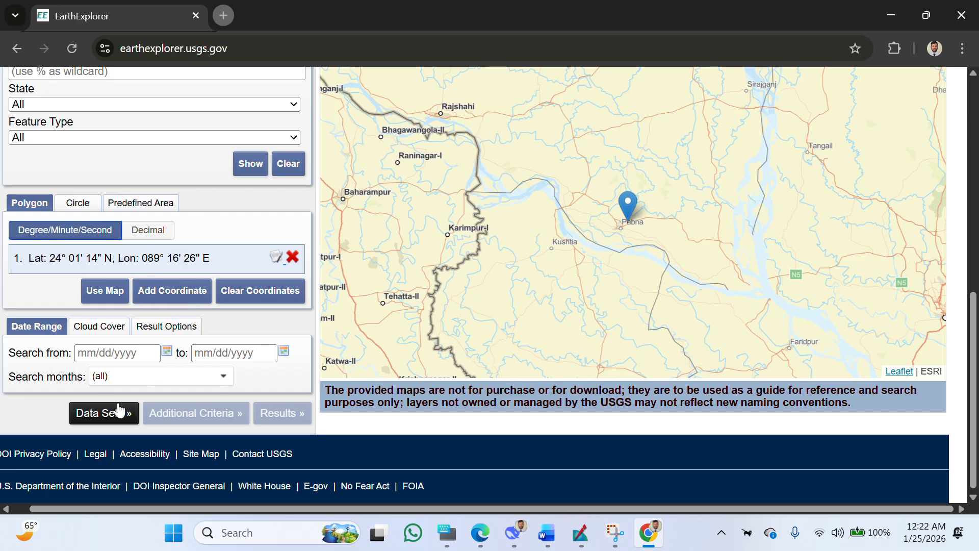
Review the geocoding, area coordinate and date range options in the search criteria.
{"action": "scroll", "coordinate": [276, 117], "scroll_direction": "up", "scroll_amount": 6}
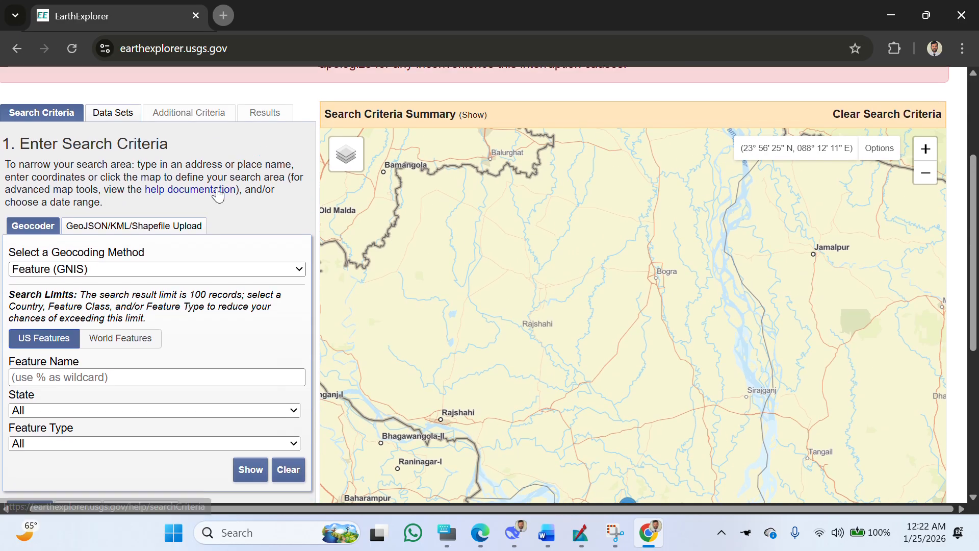
{"action": "scroll", "coordinate": [218, 194], "scroll_direction": "down", "scroll_amount": 1}
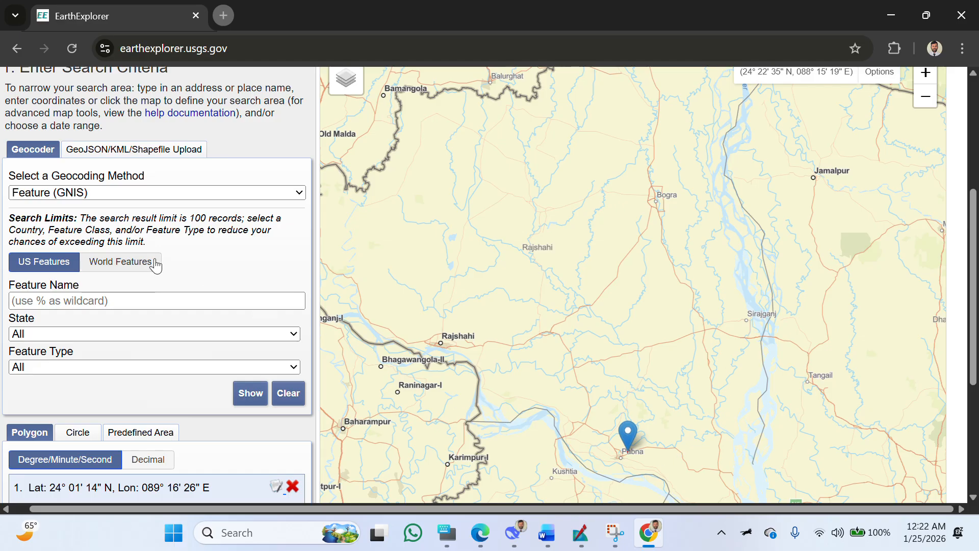
{"action": "scroll", "coordinate": [151, 231], "scroll_direction": "up", "scroll_amount": 5}
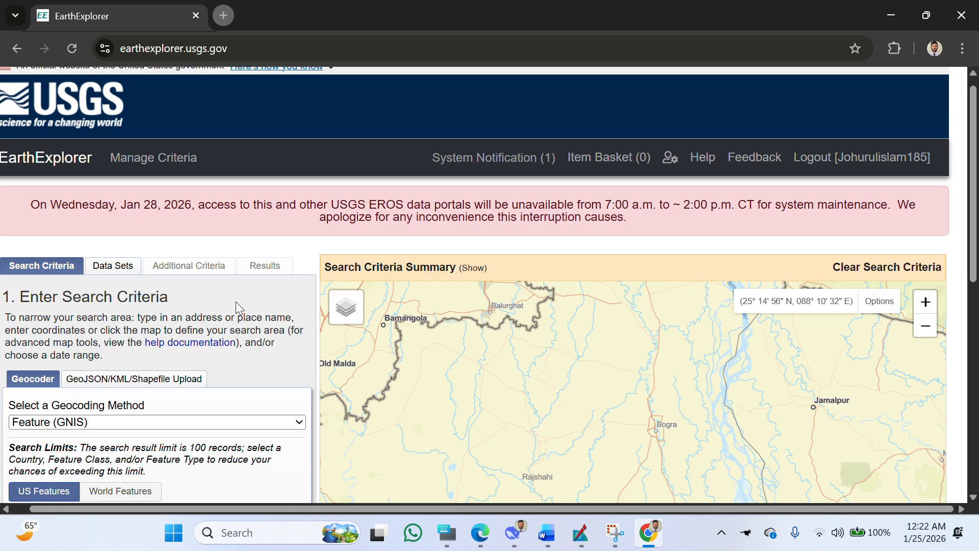
{"action": "scroll", "coordinate": [208, 310], "scroll_direction": "down", "scroll_amount": 1}
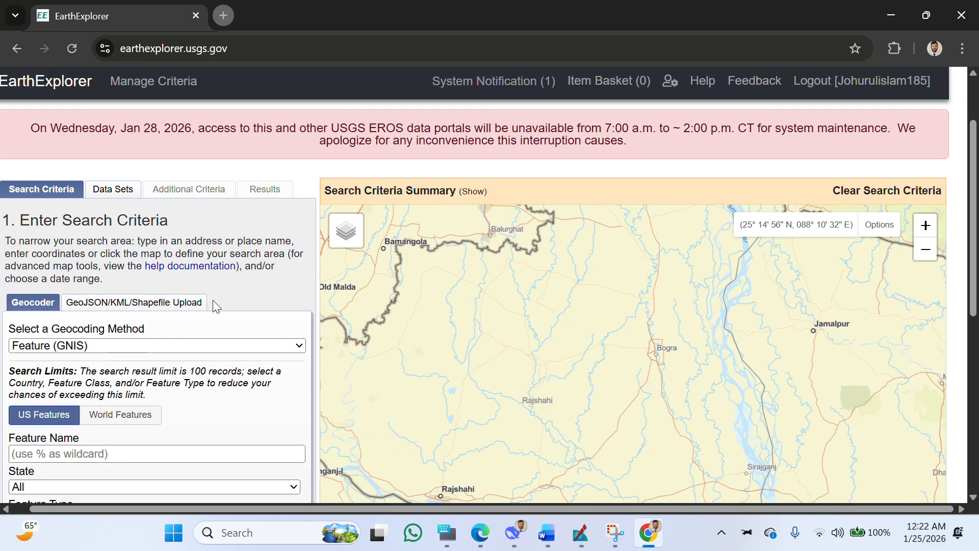
{"action": "scroll", "coordinate": [173, 206], "scroll_direction": "down", "scroll_amount": 2}
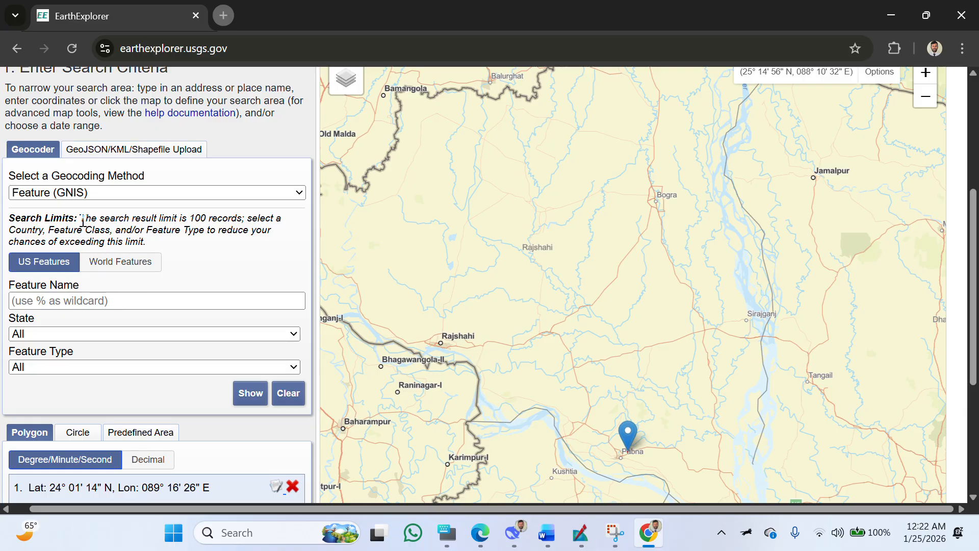
{"action": "scroll", "coordinate": [79, 212], "scroll_direction": "down", "scroll_amount": 1}
{"action": "scroll", "coordinate": [113, 428], "scroll_direction": "down", "scroll_amount": 2}
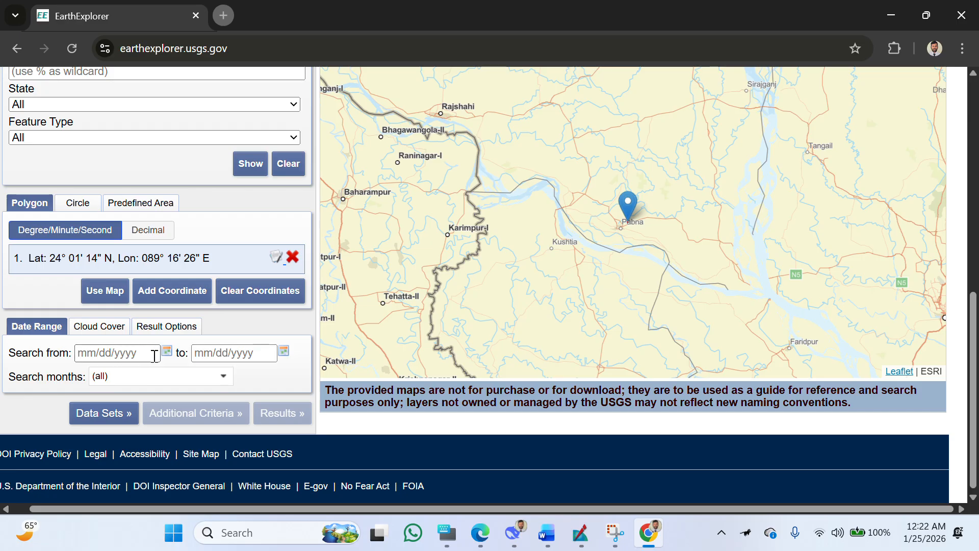
Limit the cloud cover range of the search to 0% - 11%.
{"action": "left_click", "coordinate": [101, 330]}
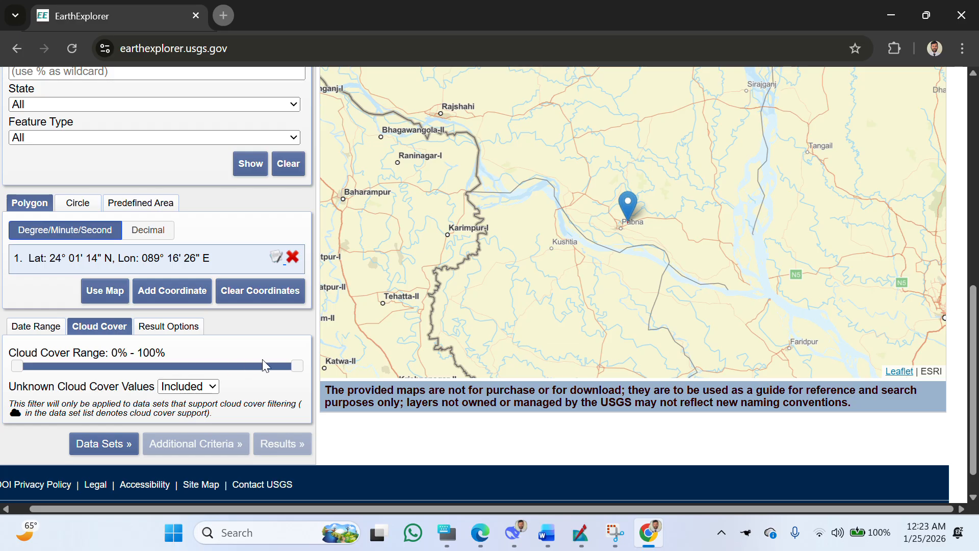
{"action": "left_click_drag", "start_coordinate": [295, 374], "coordinate": [41, 374]}
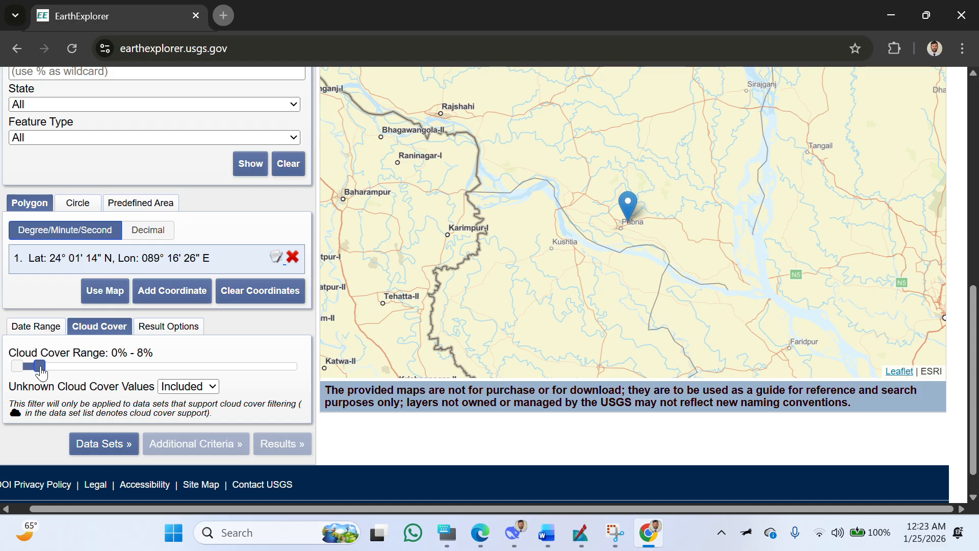
{"action": "left_click_drag", "start_coordinate": [41, 374], "coordinate": [48, 375]}
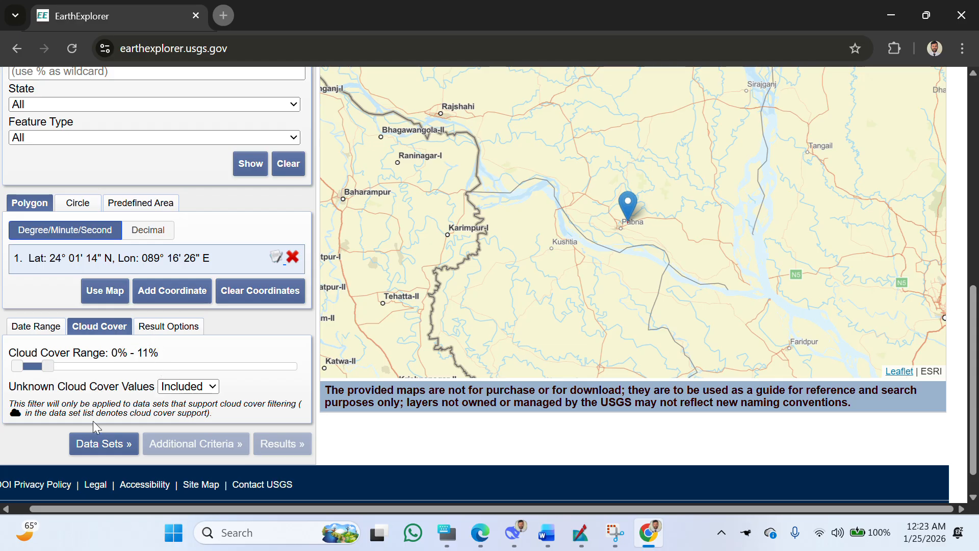
Check the available options for unknown cloud cover values, keeping them set to Included.
{"action": "scroll", "coordinate": [130, 347], "scroll_direction": "down", "scroll_amount": 1}
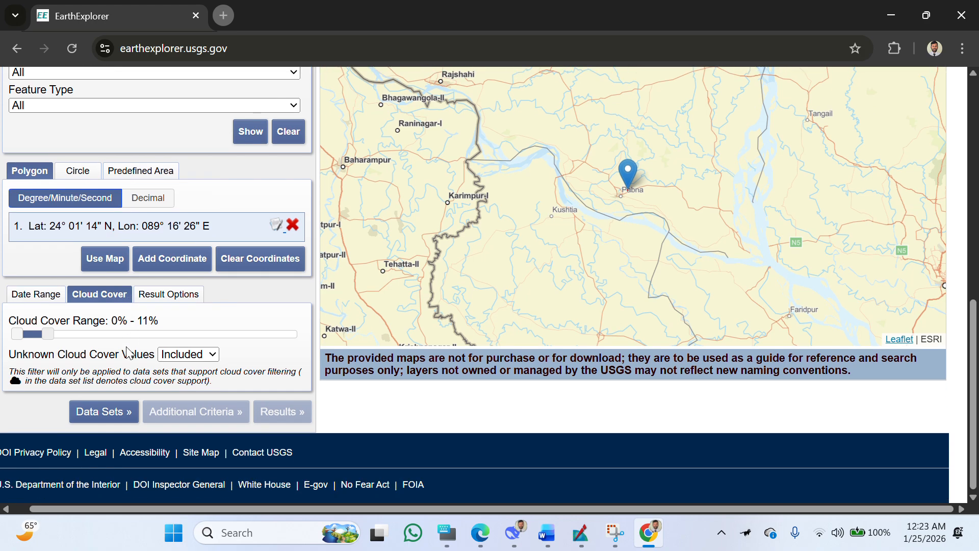
{"action": "scroll", "coordinate": [127, 352], "scroll_direction": "up", "scroll_amount": 2}
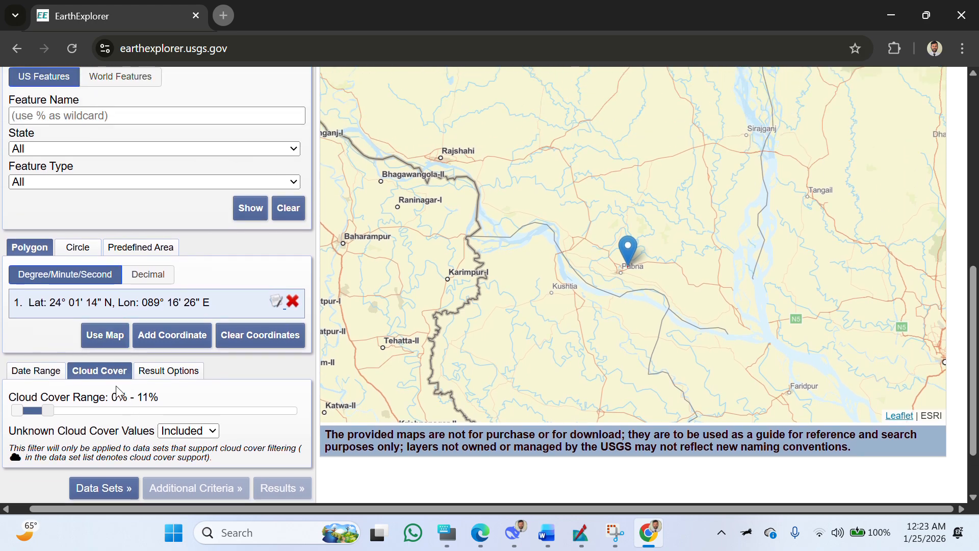
{"action": "scroll", "coordinate": [118, 391], "scroll_direction": "down", "scroll_amount": 2}
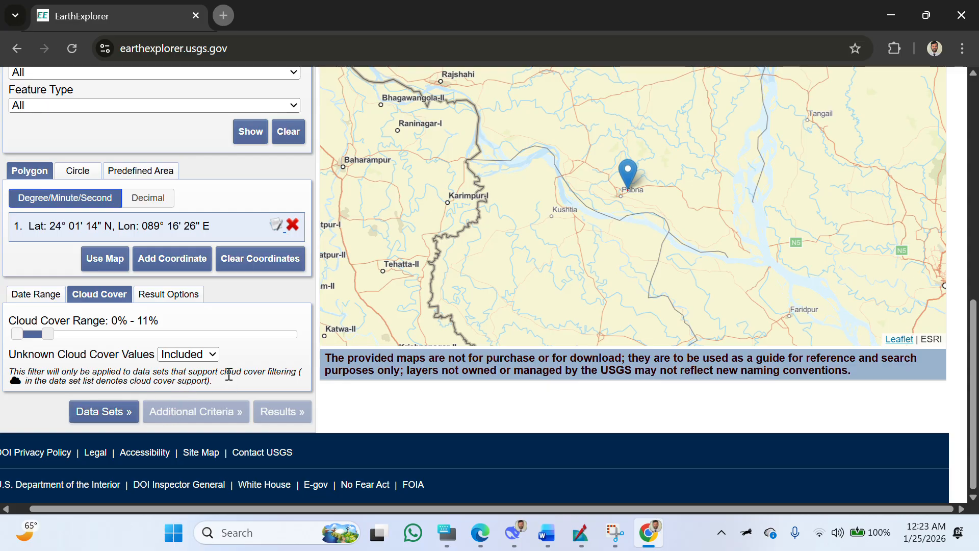
{"action": "scroll", "coordinate": [229, 374], "scroll_direction": "up", "scroll_amount": 2}
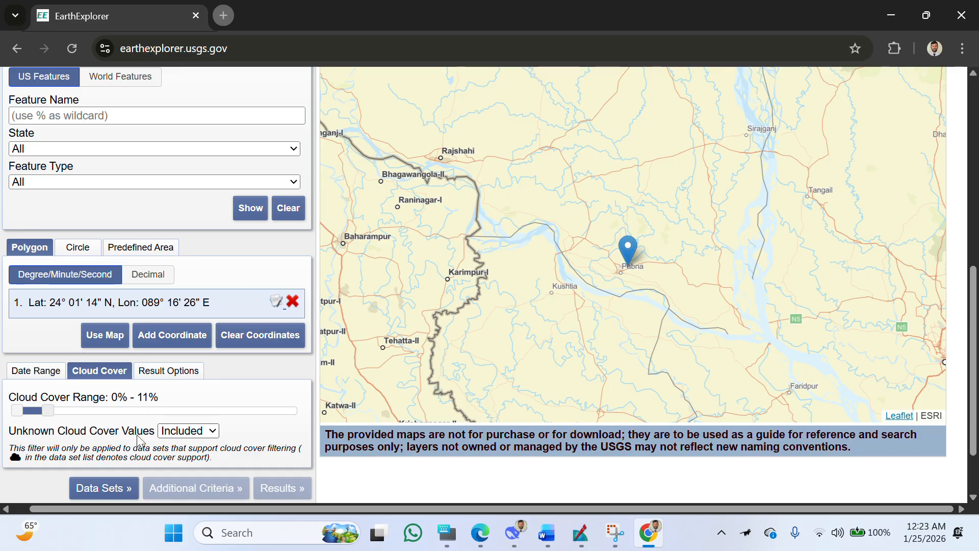
{"action": "left_click", "coordinate": [184, 432]}
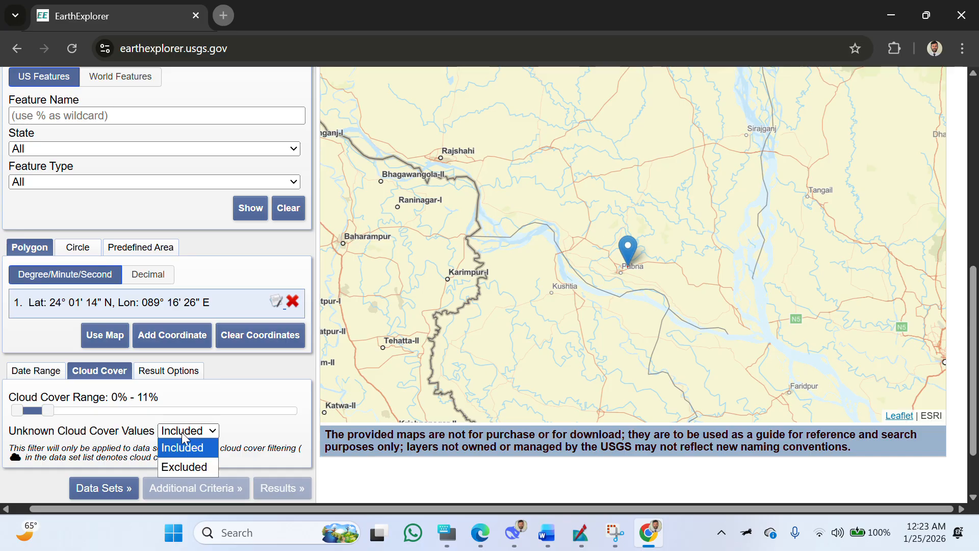
{"action": "left_click", "coordinate": [182, 433]}
{"action": "scroll", "coordinate": [183, 431], "scroll_direction": "down", "scroll_amount": 2}
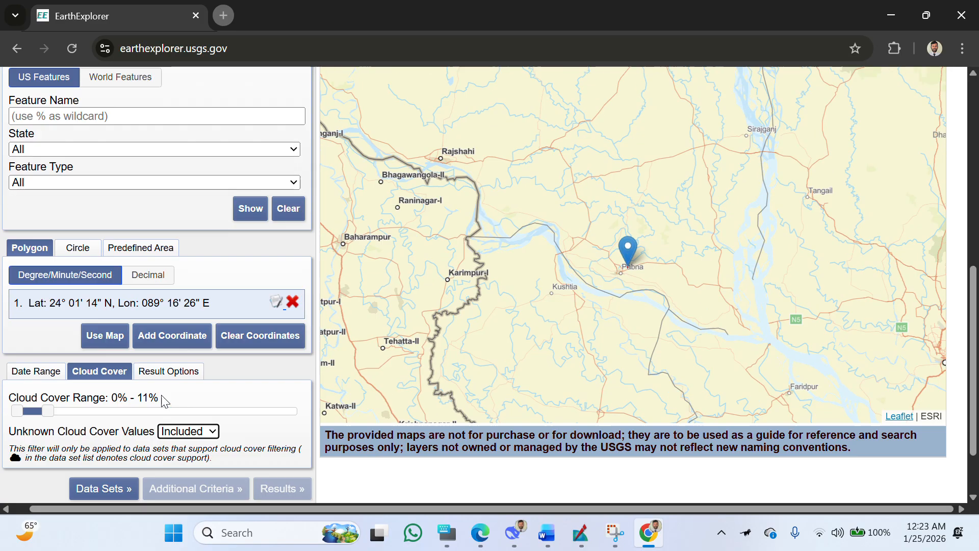
{"action": "scroll", "coordinate": [160, 398], "scroll_direction": "up", "scroll_amount": 9}
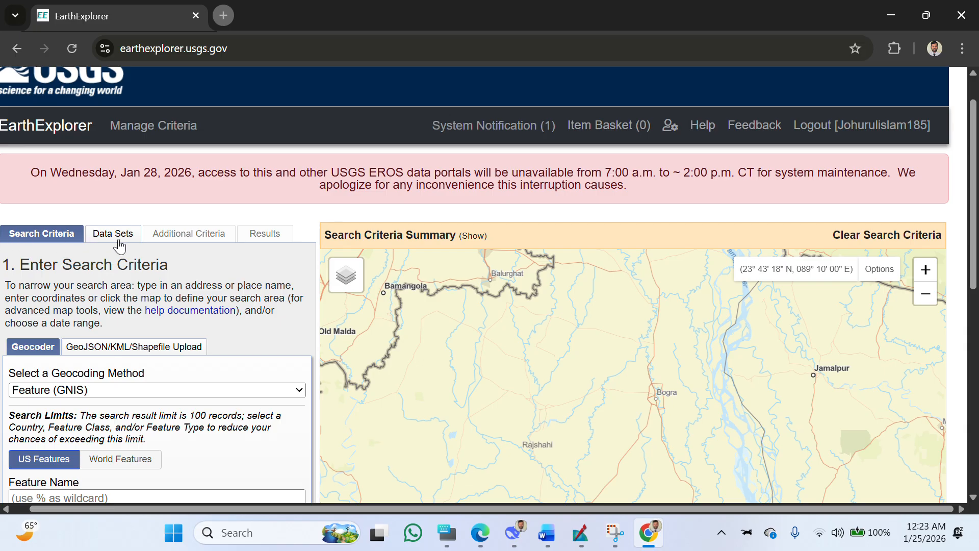
Look through the available data sets under Digital Elevation, including its SRTM group, and under Land Cover.
{"action": "left_click", "coordinate": [118, 243]}
{"action": "scroll", "coordinate": [88, 298], "scroll_direction": "down", "scroll_amount": 6}
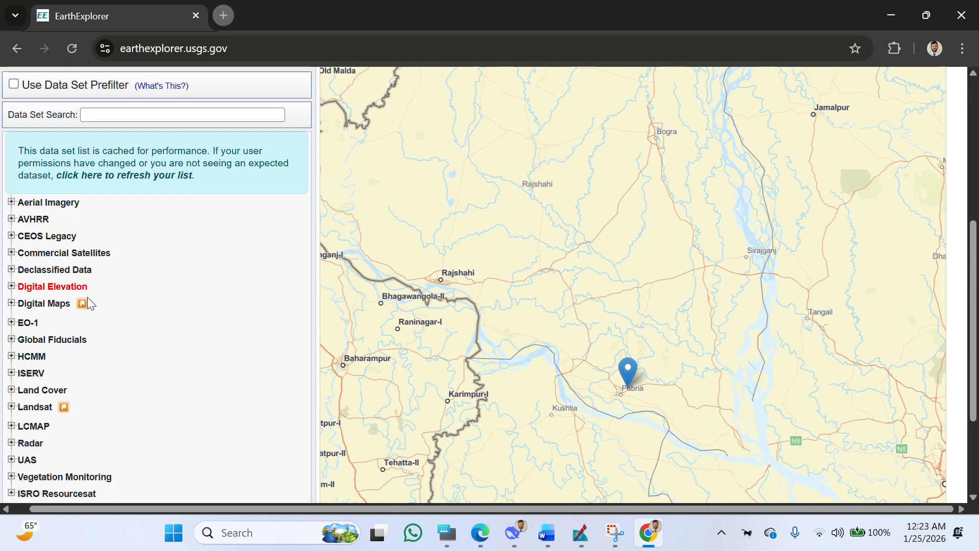
{"action": "scroll", "coordinate": [90, 303], "scroll_direction": "down", "scroll_amount": 1}
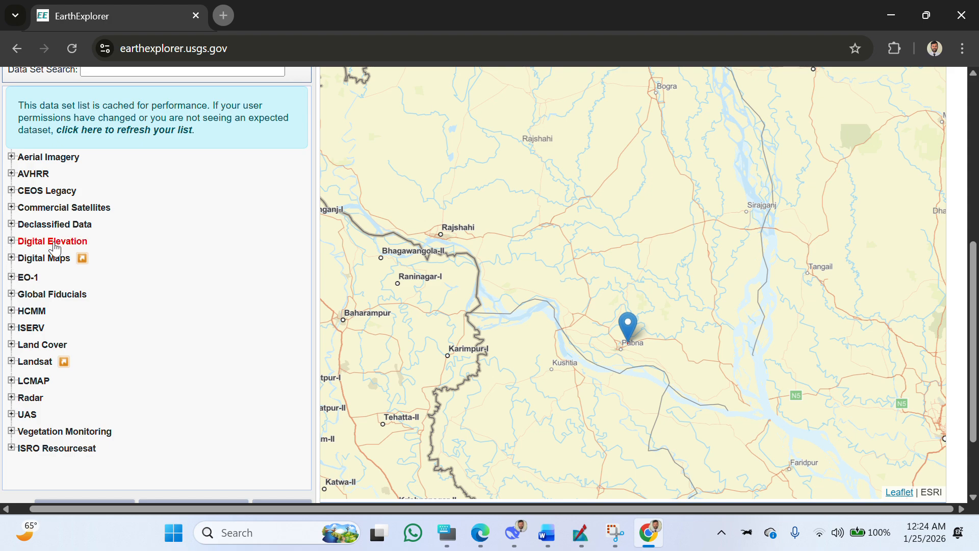
{"action": "left_click", "coordinate": [11, 243]}
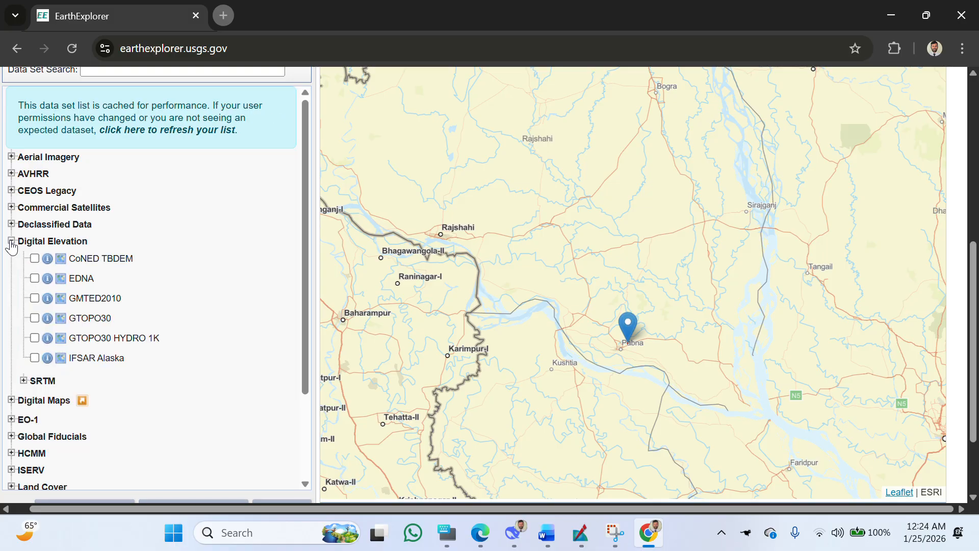
{"action": "left_click", "coordinate": [23, 381]}
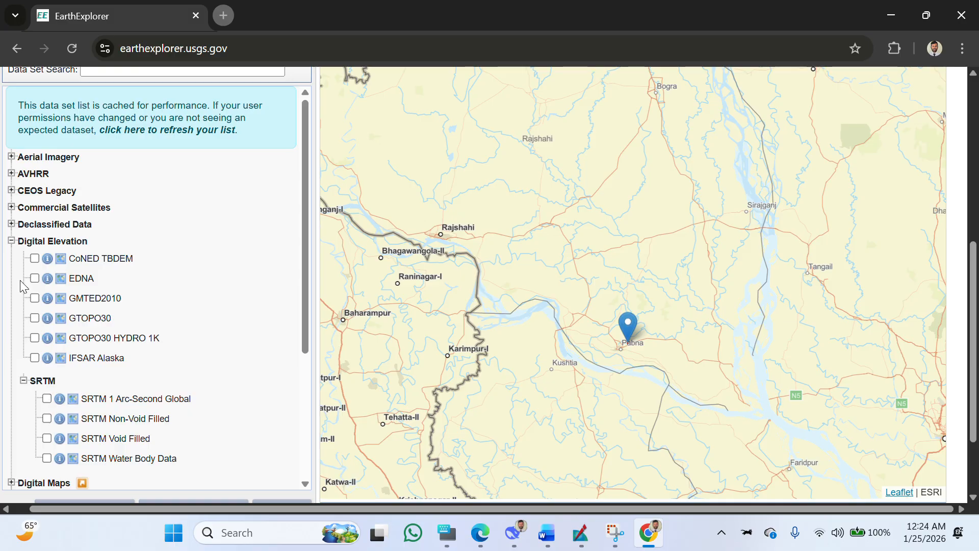
{"action": "left_click", "coordinate": [11, 241]}
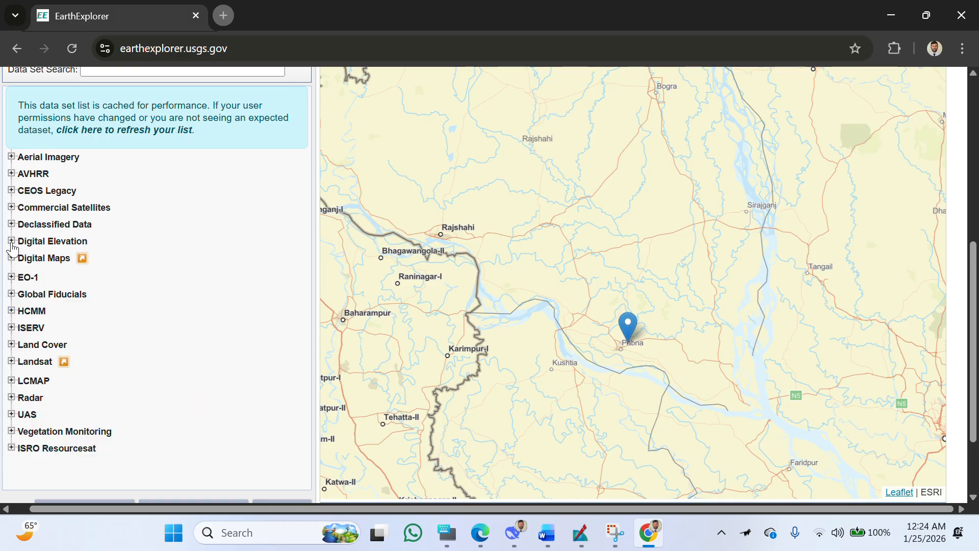
{"action": "left_click", "coordinate": [11, 344]}
{"action": "scroll", "coordinate": [30, 369], "scroll_direction": "down", "scroll_amount": 1}
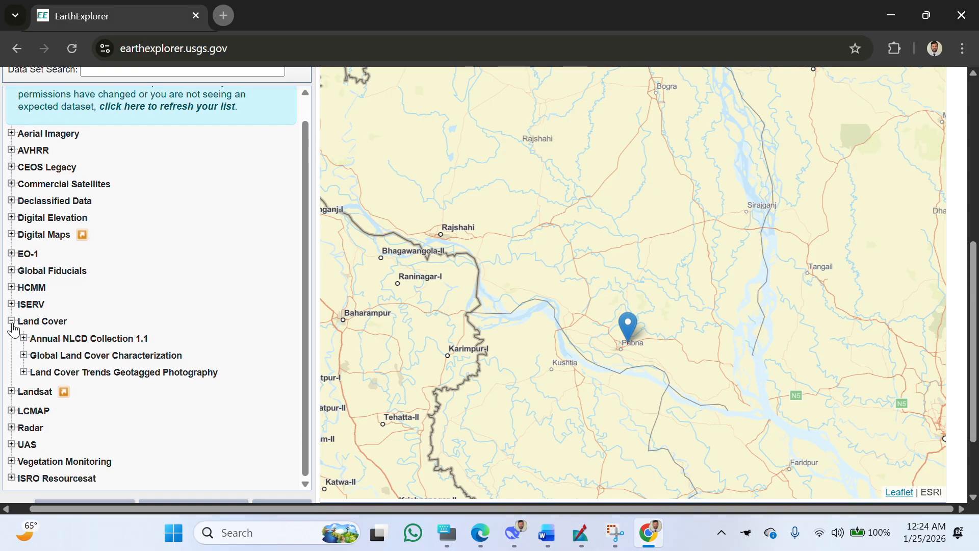
Select the Landsat 8-9 OLI/TIRS C2 L1 and Landsat 7 ETM+ C2 L1 data sets from Landsat Collection 2 Level-1.
{"action": "left_click", "coordinate": [12, 391]}
{"action": "scroll", "coordinate": [11, 395], "scroll_direction": "down", "scroll_amount": 3}
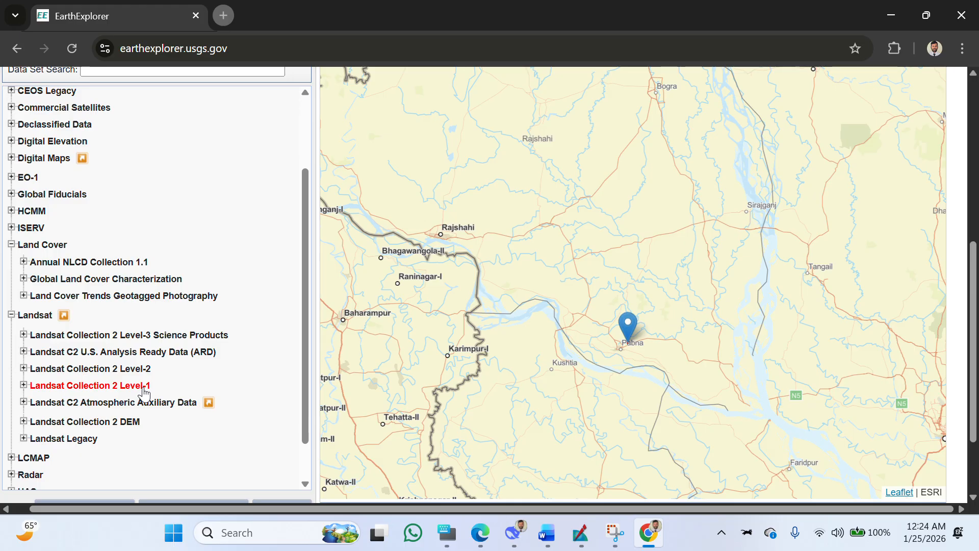
{"action": "left_click", "coordinate": [23, 386]}
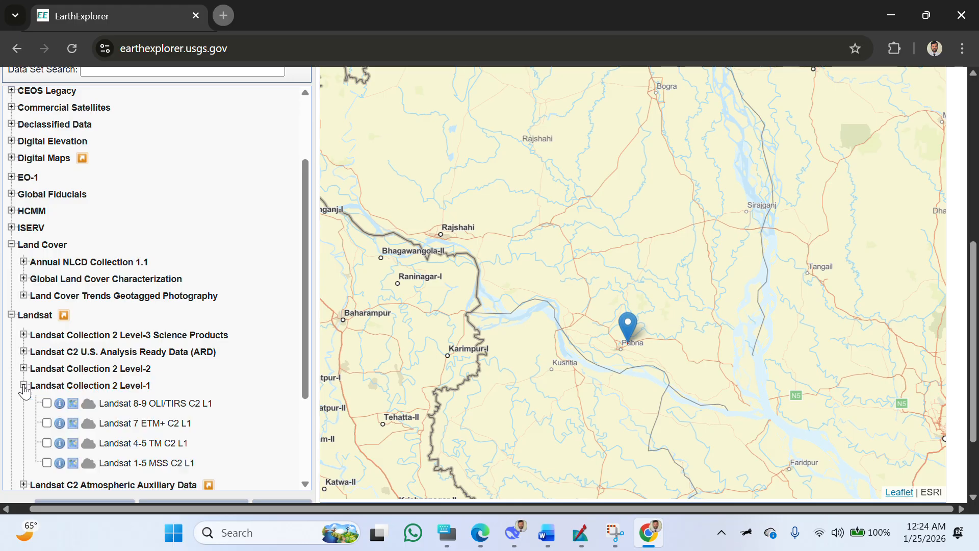
{"action": "scroll", "coordinate": [81, 392], "scroll_direction": "down", "scroll_amount": 1}
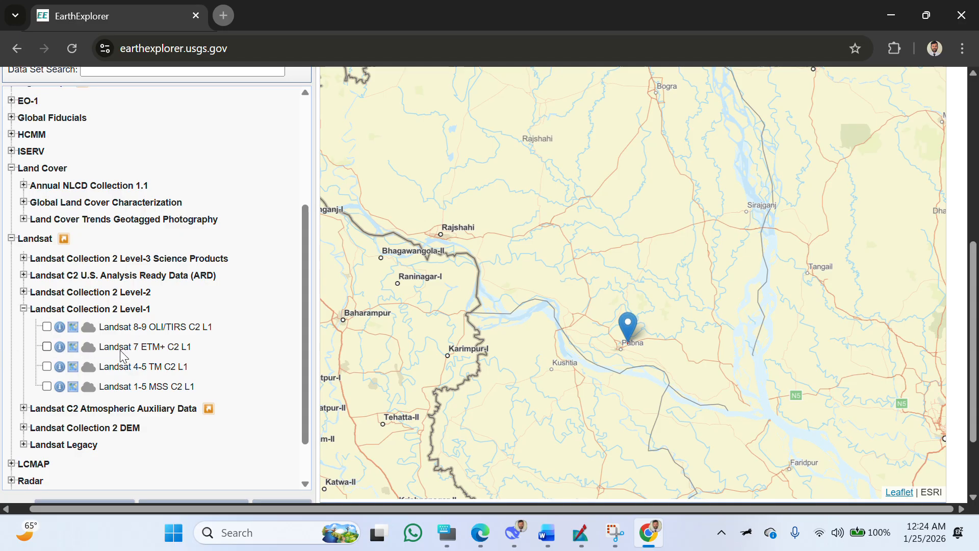
{"action": "left_click", "coordinate": [47, 327]}
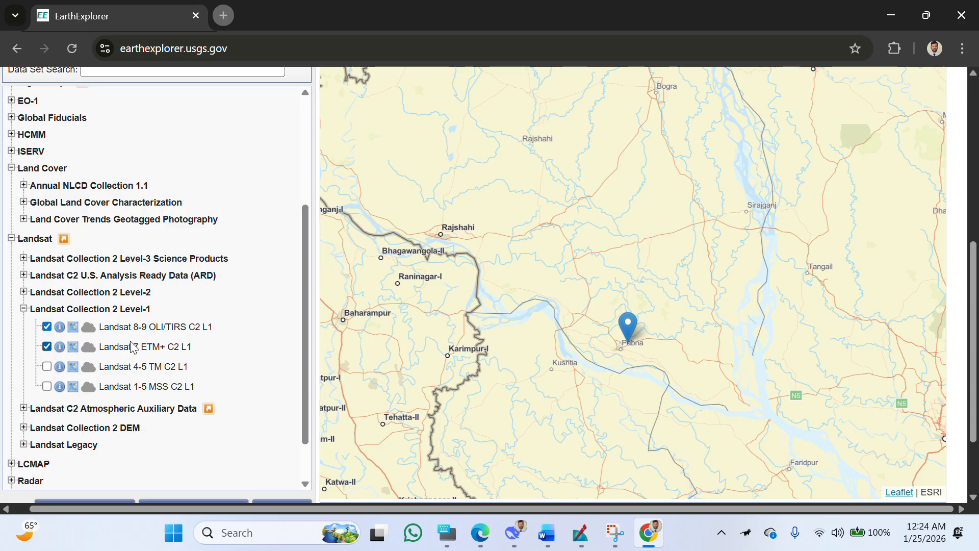
{"action": "scroll", "coordinate": [191, 383], "scroll_direction": "up", "scroll_amount": 1}
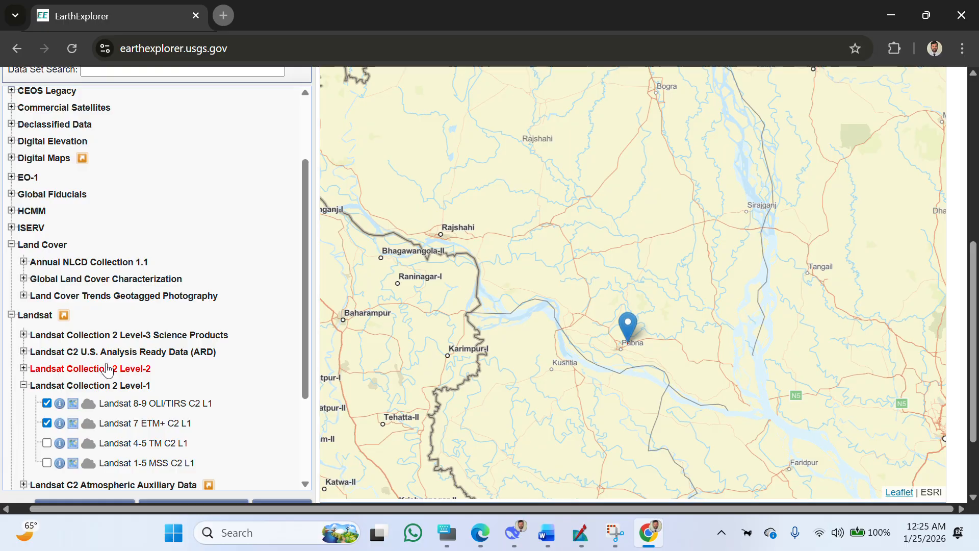
{"action": "scroll", "coordinate": [107, 369], "scroll_direction": "up", "scroll_amount": 2}
{"action": "scroll", "coordinate": [100, 385], "scroll_direction": "down", "scroll_amount": 4}
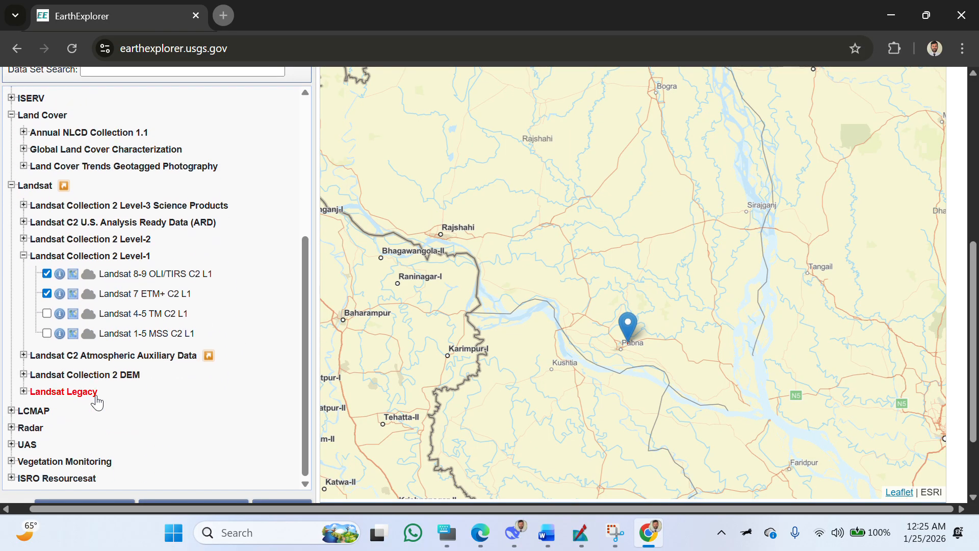
Review the optional additional criteria for the Landsat 8-9 OLI/TIRS C2 L1 data set, from product identifier to image quality.
{"action": "scroll", "coordinate": [162, 310], "scroll_direction": "up", "scroll_amount": 10}
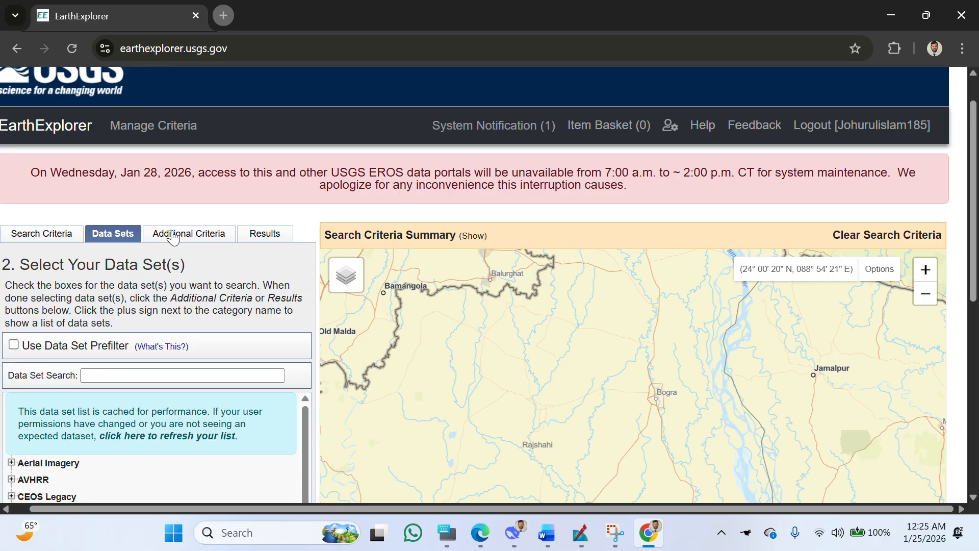
{"action": "left_click", "coordinate": [173, 236]}
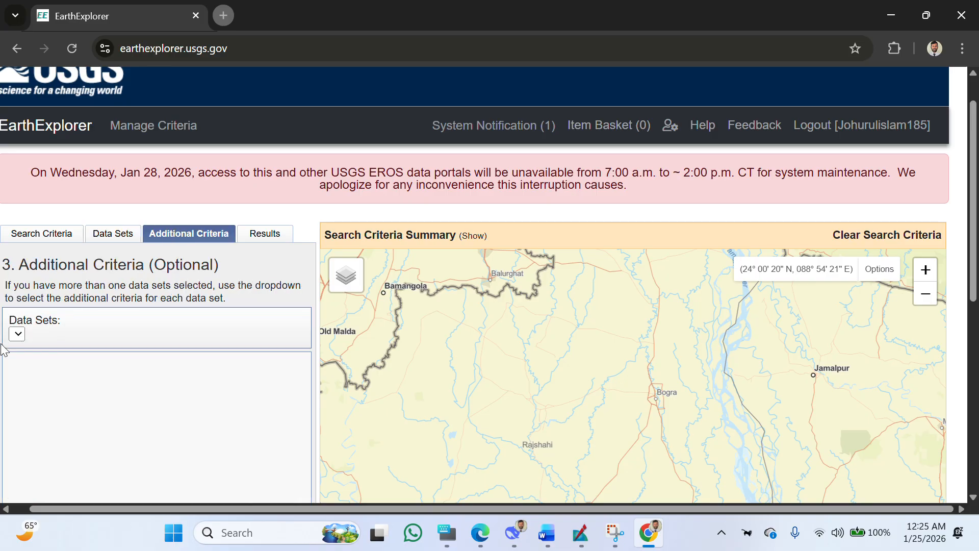
{"action": "scroll", "coordinate": [7, 347], "scroll_direction": "down", "scroll_amount": 1}
{"action": "scroll", "coordinate": [82, 306], "scroll_direction": "down", "scroll_amount": 1}
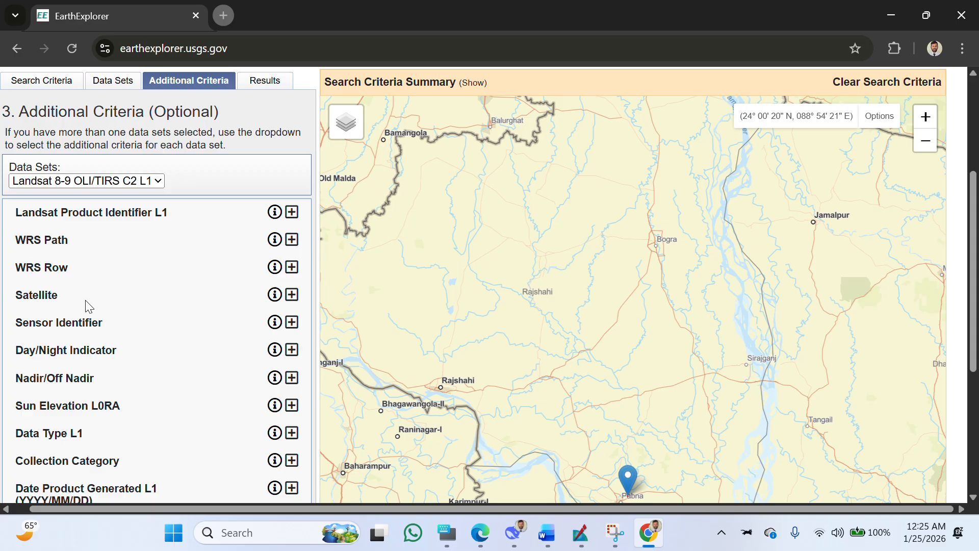
{"action": "scroll", "coordinate": [113, 282], "scroll_direction": "down", "scroll_amount": 2}
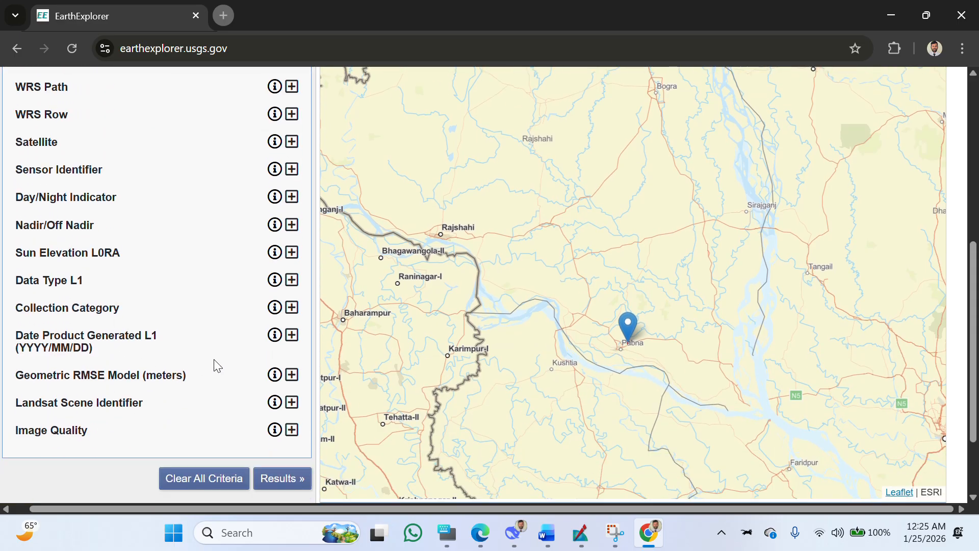
{"action": "scroll", "coordinate": [194, 254], "scroll_direction": "up", "scroll_amount": 3}
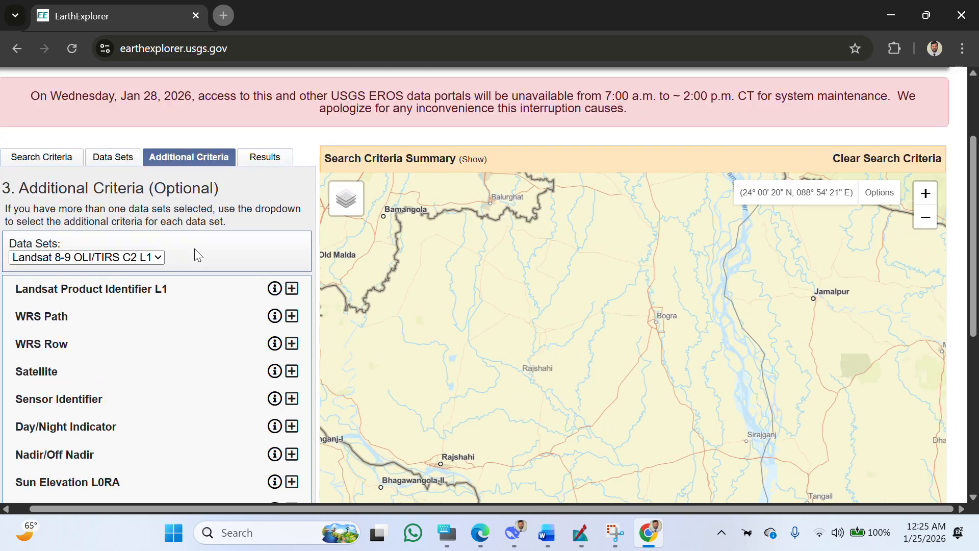
{"action": "scroll", "coordinate": [116, 369], "scroll_direction": "down", "scroll_amount": 2}
{"action": "scroll", "coordinate": [135, 379], "scroll_direction": "down", "scroll_amount": 2}
{"action": "scroll", "coordinate": [143, 376], "scroll_direction": "up", "scroll_amount": 6}
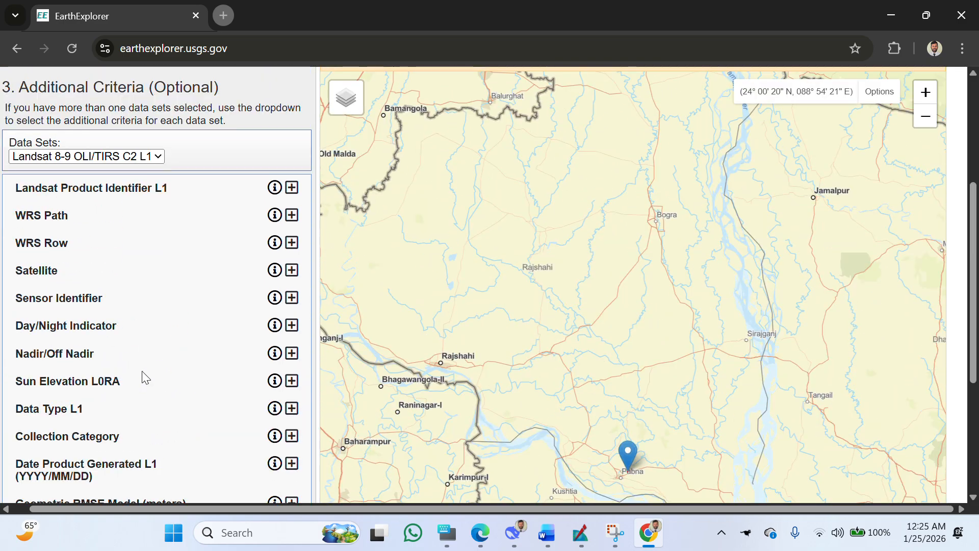
Run the search and look through the first page of Landsat 8-9 OLI/TIRS C2 L1 scenes.
{"action": "left_click", "coordinate": [267, 279]}
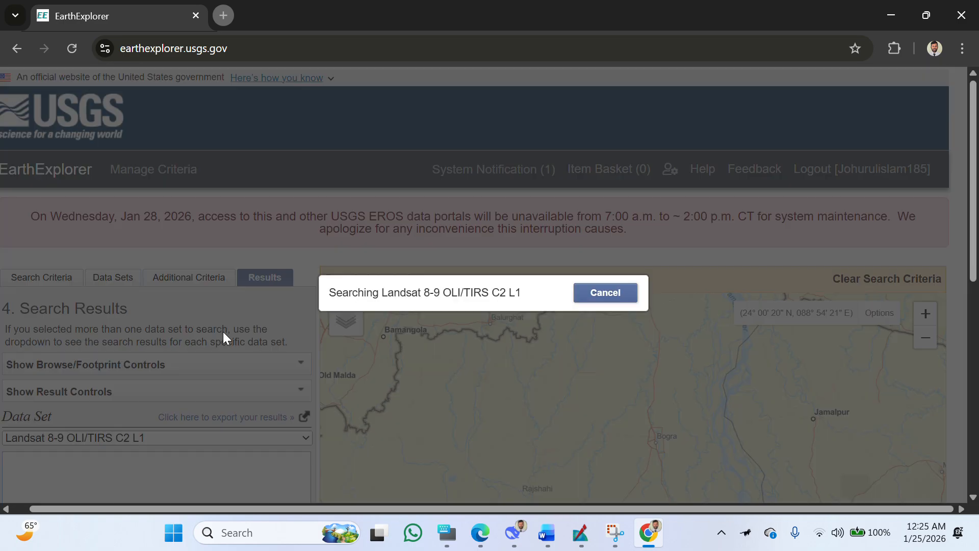
{"action": "scroll", "coordinate": [204, 377], "scroll_direction": "down", "scroll_amount": 3}
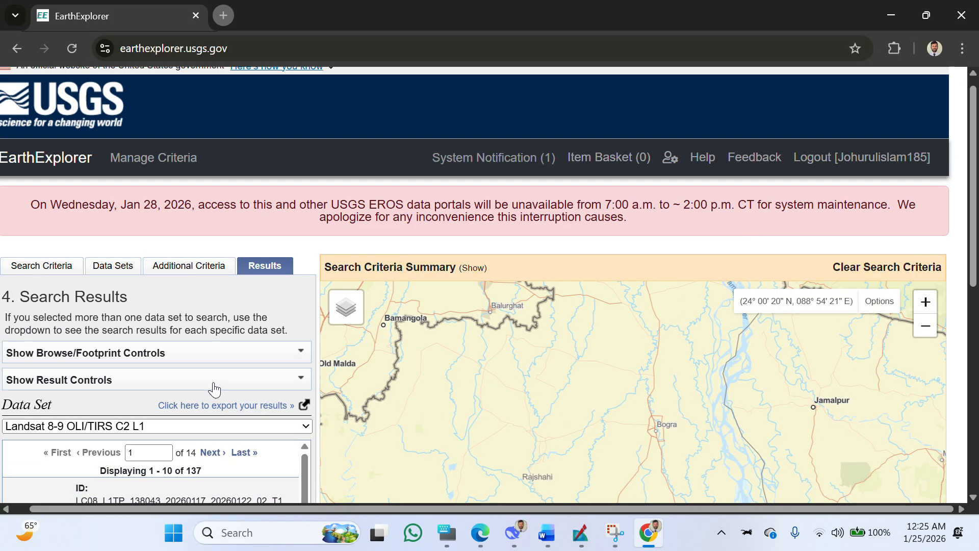
{"action": "scroll", "coordinate": [216, 388], "scroll_direction": "down", "scroll_amount": 3}
{"action": "scroll", "coordinate": [217, 387], "scroll_direction": "down", "scroll_amount": 2}
{"action": "scroll", "coordinate": [37, 335], "scroll_direction": "down", "scroll_amount": 12}
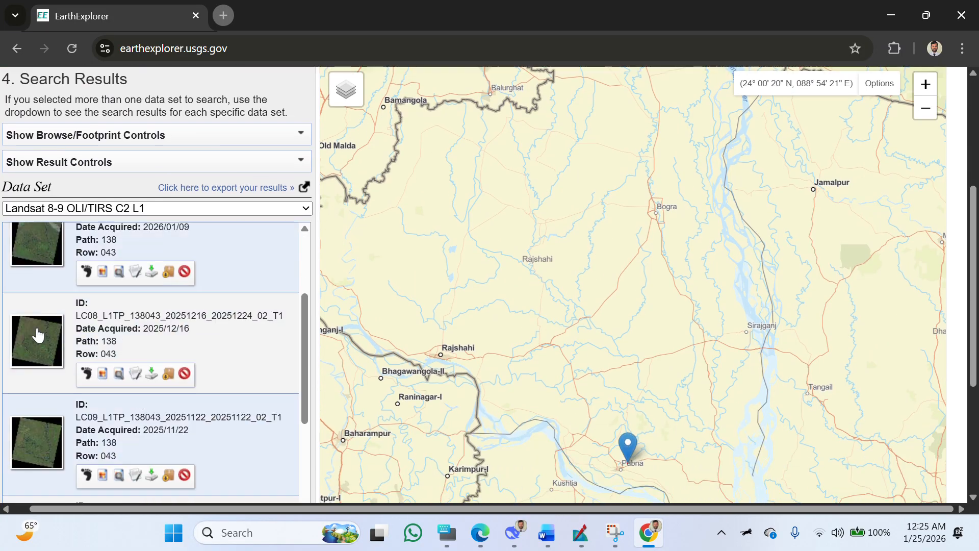
{"action": "scroll", "coordinate": [33, 335], "scroll_direction": "down", "scroll_amount": 4}
{"action": "scroll", "coordinate": [34, 357], "scroll_direction": "up", "scroll_amount": 10}
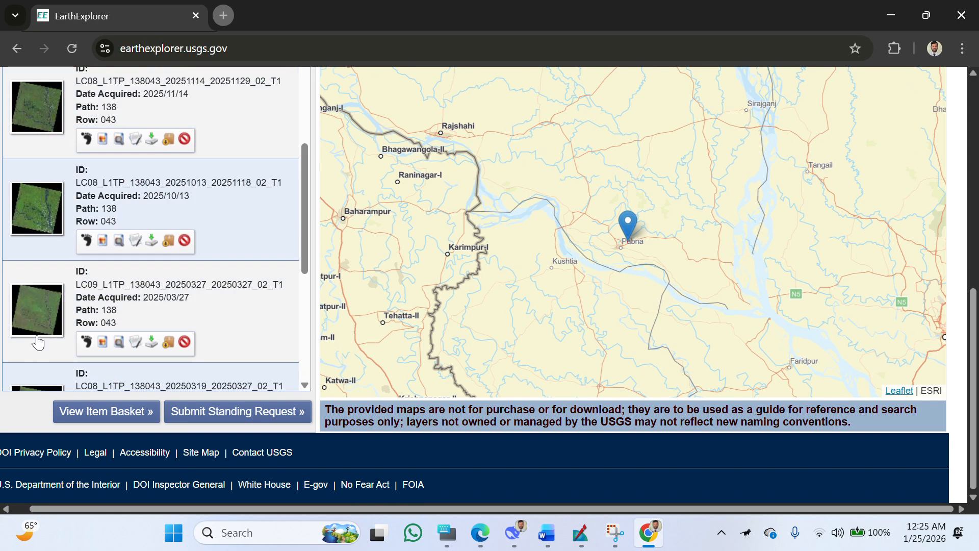
{"action": "scroll", "coordinate": [35, 330], "scroll_direction": "up", "scroll_amount": 4}
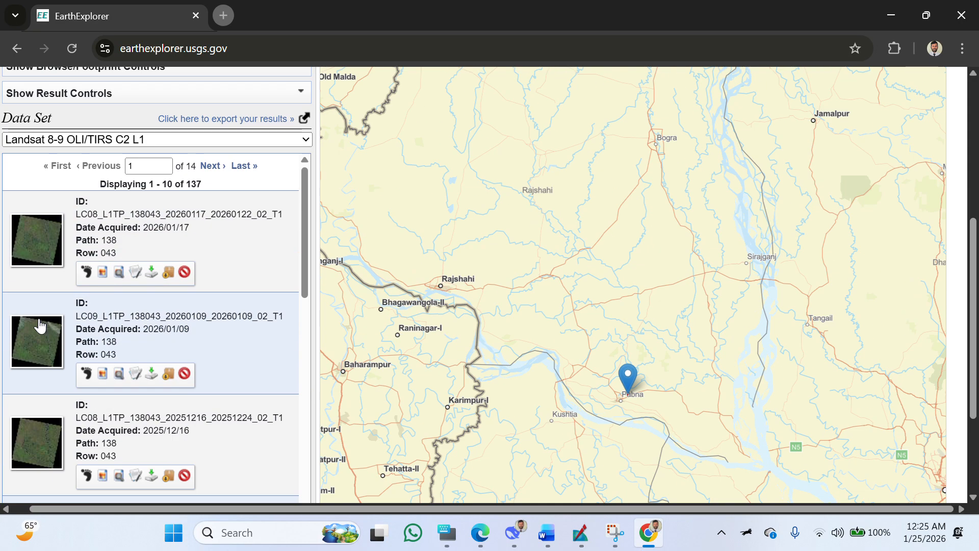
Show the footprint of the scene acquired 2026/01/17 on the map and examine its coverage around Pabna.
{"action": "left_click", "coordinate": [86, 273]}
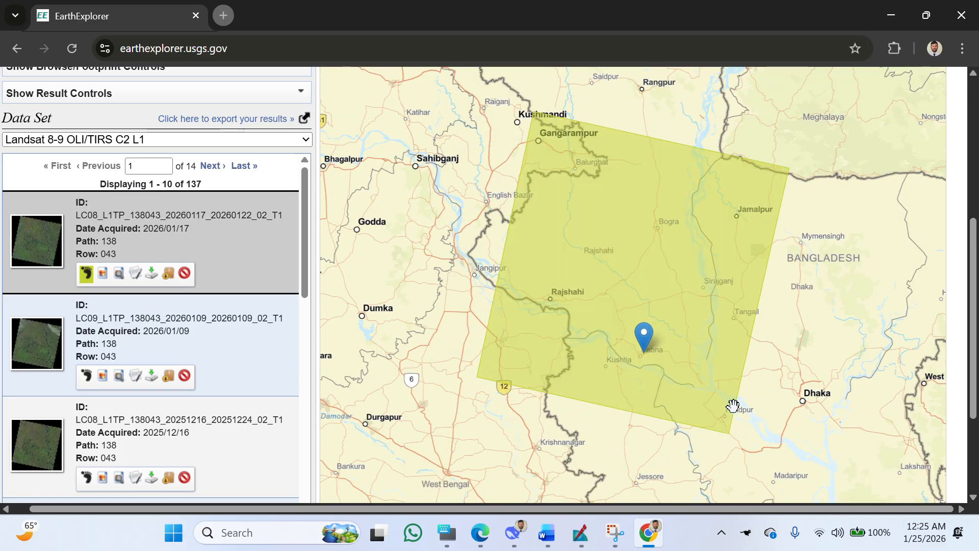
{"action": "scroll", "coordinate": [701, 389], "scroll_direction": "up", "scroll_amount": 1}
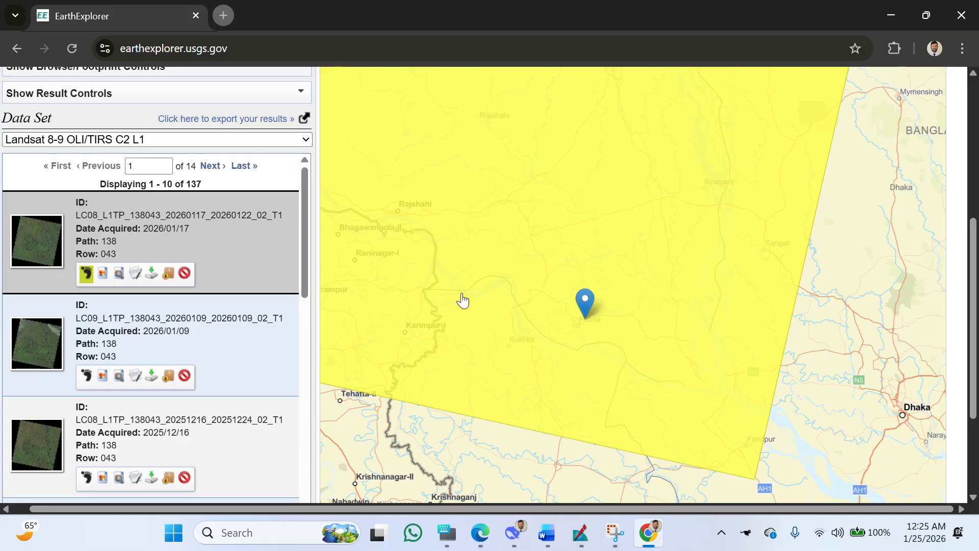
{"action": "scroll", "coordinate": [719, 204], "scroll_direction": "down", "scroll_amount": 2}
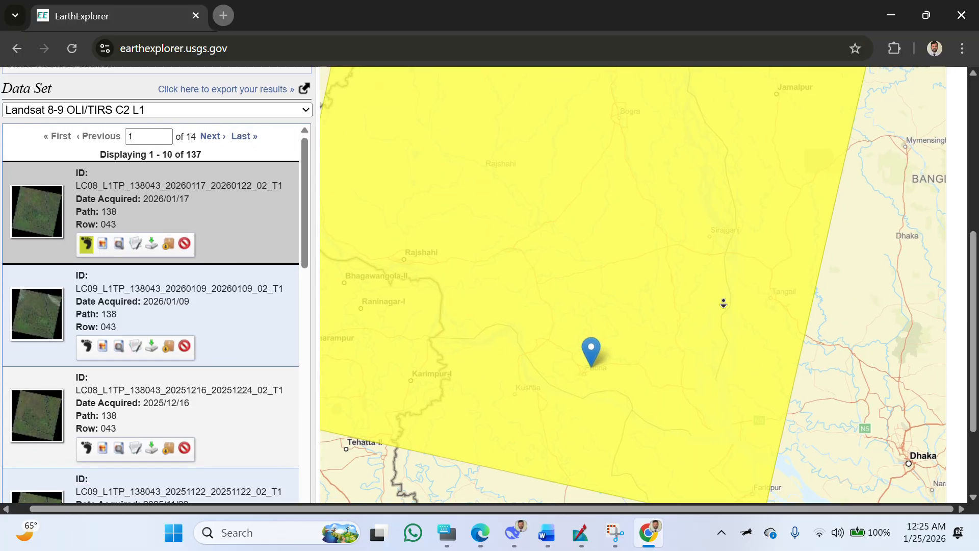
{"action": "scroll", "coordinate": [753, 374], "scroll_direction": "down", "scroll_amount": 1}
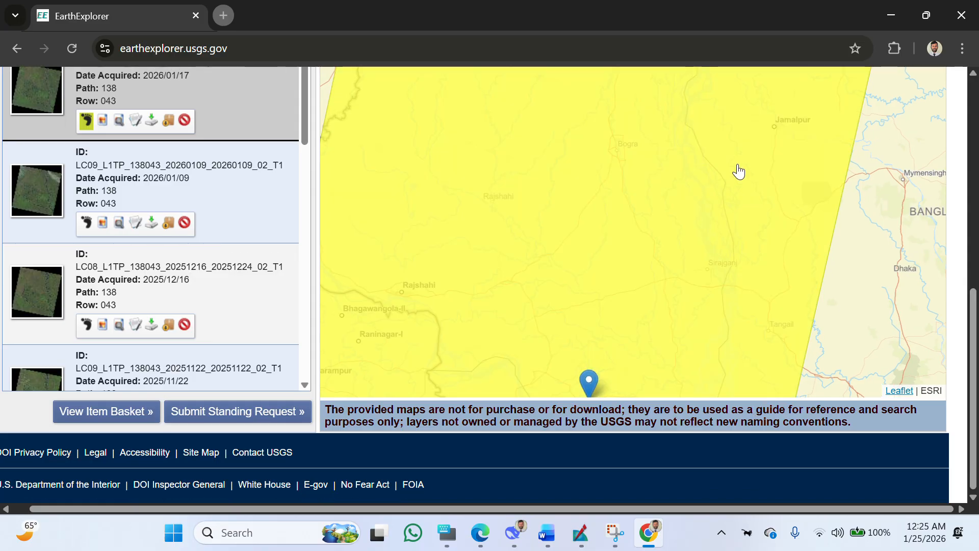
{"action": "scroll", "coordinate": [581, 234], "scroll_direction": "up", "scroll_amount": 1}
{"action": "scroll", "coordinate": [581, 233], "scroll_direction": "down", "scroll_amount": 2}
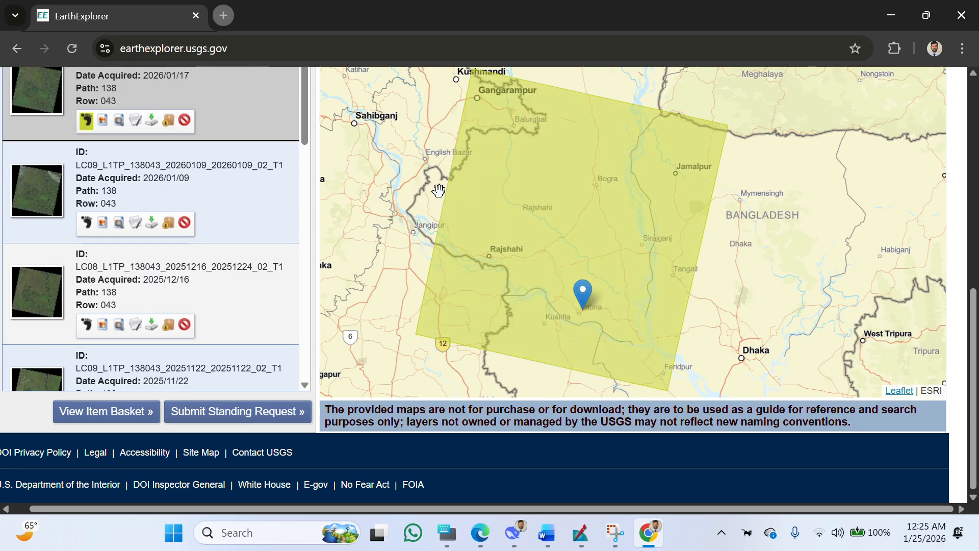
{"action": "scroll", "coordinate": [436, 158], "scroll_direction": "down", "scroll_amount": 1}
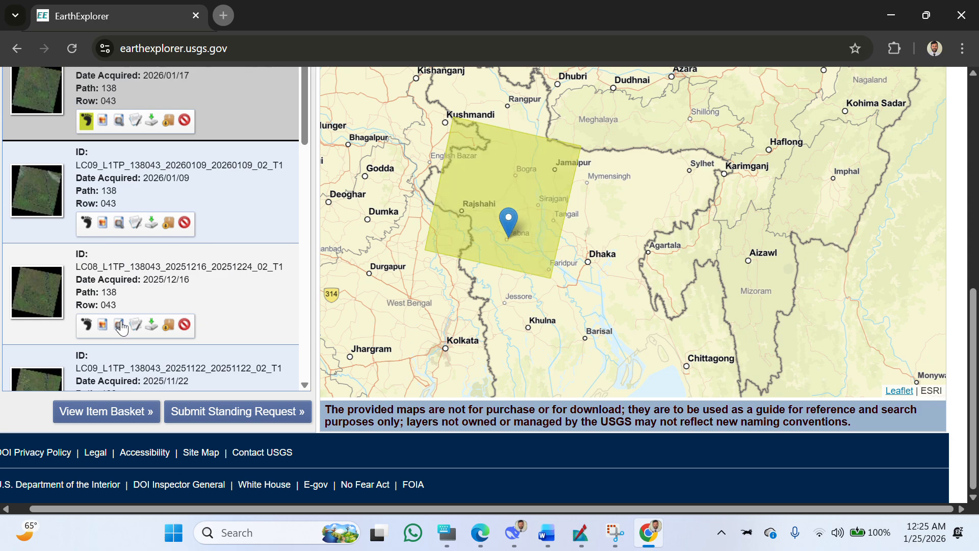
{"action": "scroll", "coordinate": [177, 204], "scroll_direction": "up", "scroll_amount": 3}
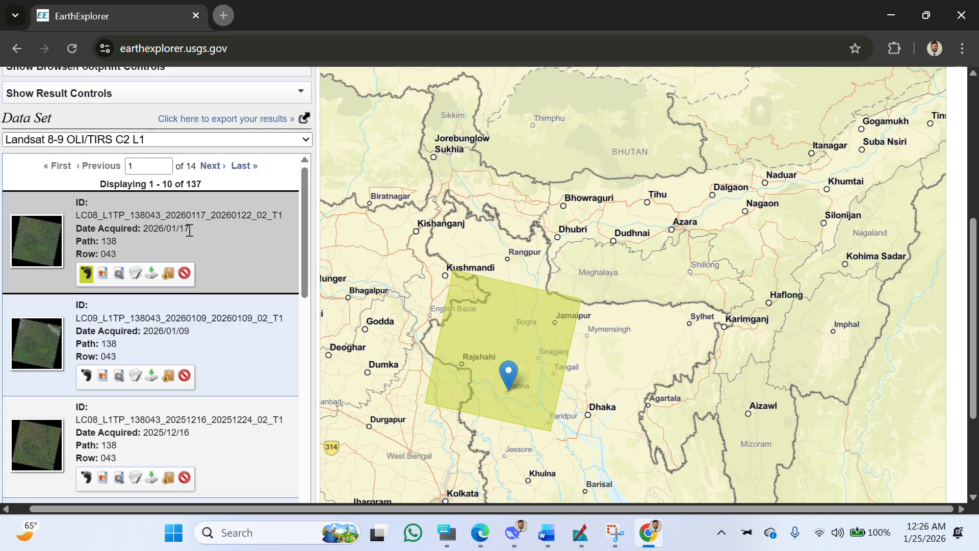
Add the footprint of the scene acquired 2026/01/09 to the map, turning the 2026/01/17 footprint off and on to compare them.
{"action": "left_click_drag", "start_coordinate": [190, 227], "coordinate": [141, 234]}
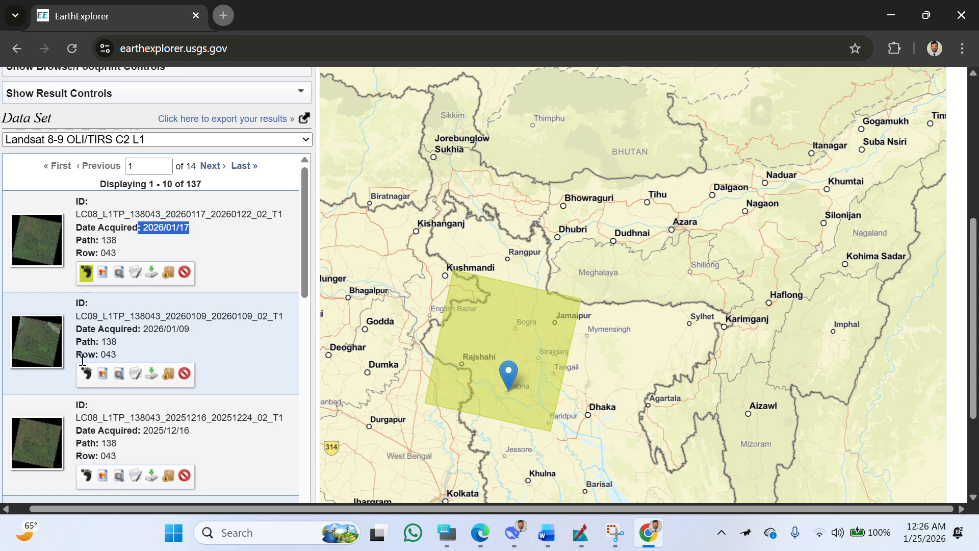
{"action": "left_click", "coordinate": [87, 374]}
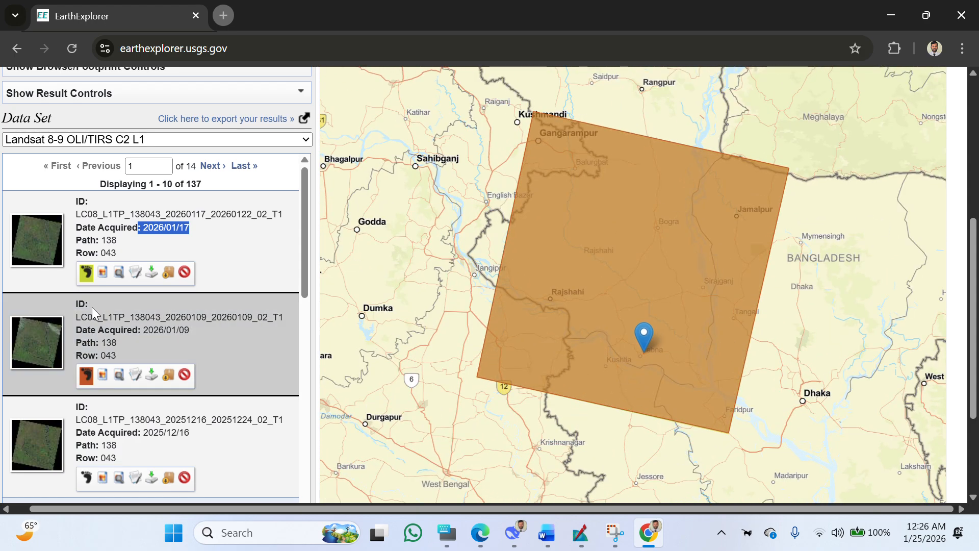
{"action": "left_click", "coordinate": [87, 274]}
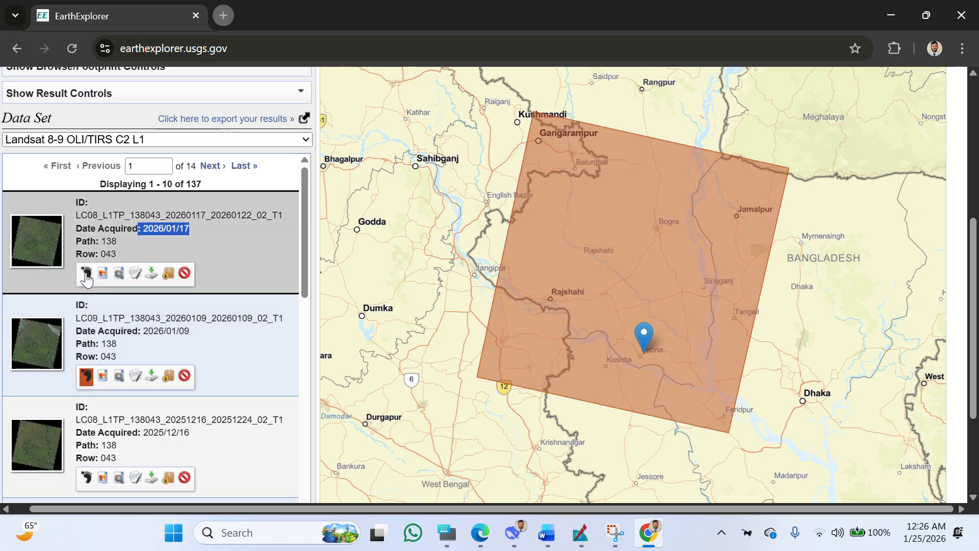
{"action": "left_click", "coordinate": [86, 275]}
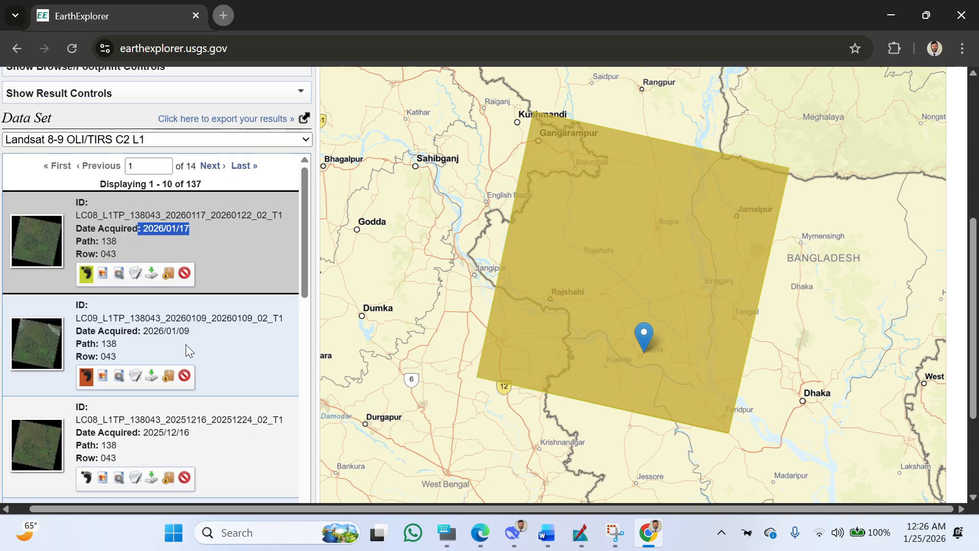
{"action": "scroll", "coordinate": [190, 348], "scroll_direction": "down", "scroll_amount": 2}
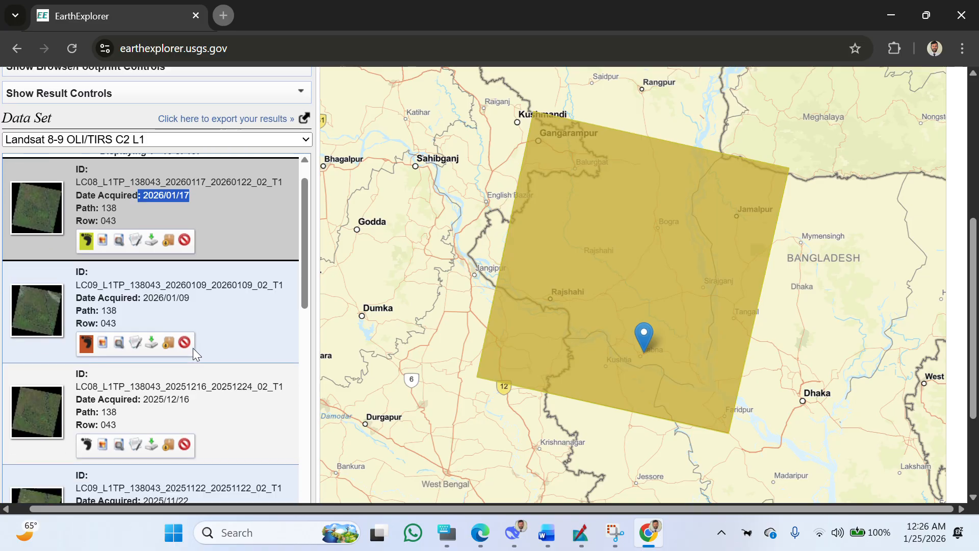
Remove the footprint of the scene acquired 2026/01/09 from the map, keeping only the 2026/01/17 footprint displayed.
{"action": "scroll", "coordinate": [194, 358], "scroll_direction": "up", "scroll_amount": 2}
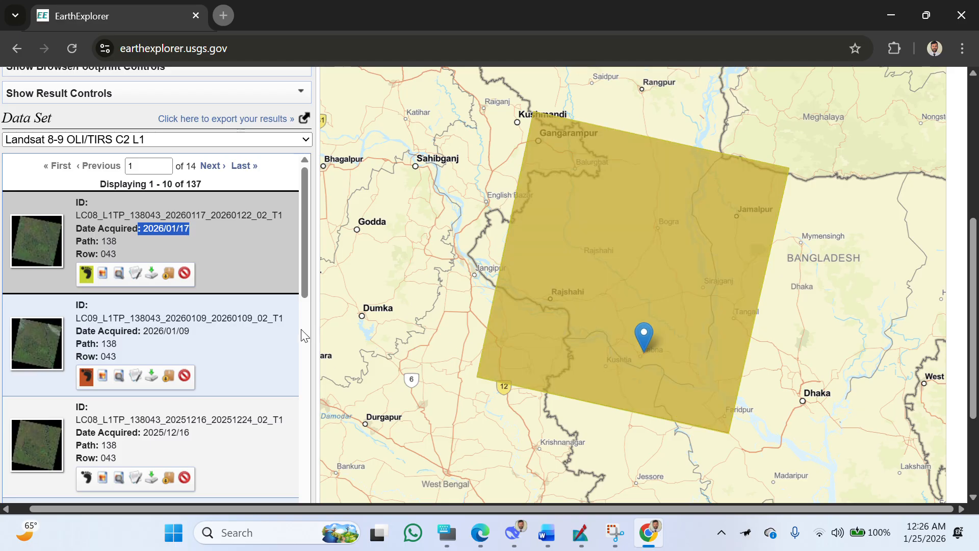
{"action": "scroll", "coordinate": [118, 369], "scroll_direction": "down", "scroll_amount": 7}
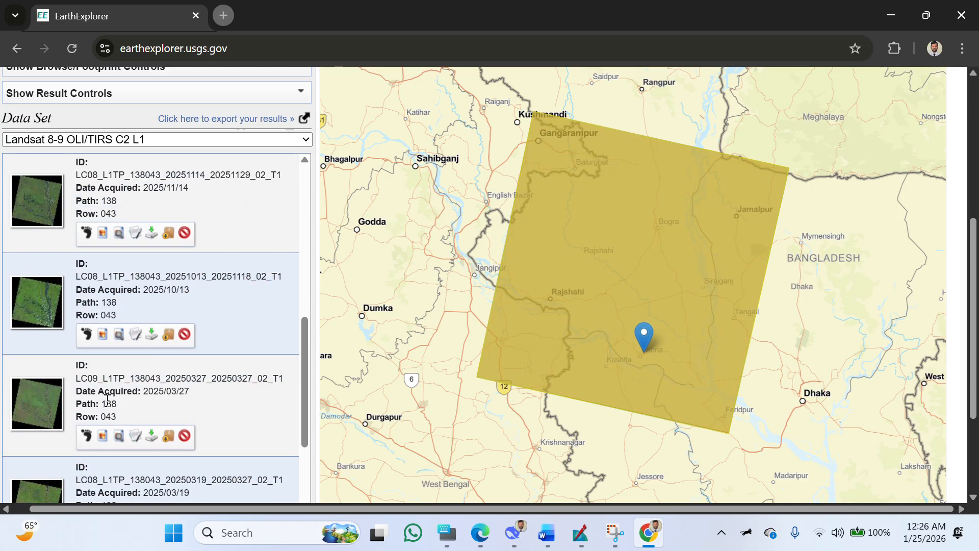
{"action": "scroll", "coordinate": [108, 398], "scroll_direction": "up", "scroll_amount": 5}
{"action": "scroll", "coordinate": [108, 398], "scroll_direction": "up", "scroll_amount": 1}
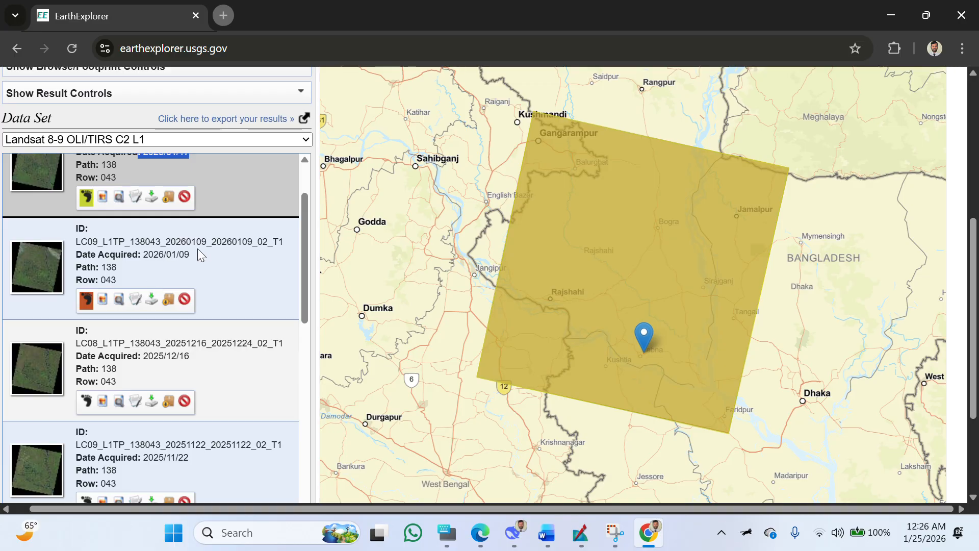
{"action": "scroll", "coordinate": [198, 250], "scroll_direction": "up", "scroll_amount": 2}
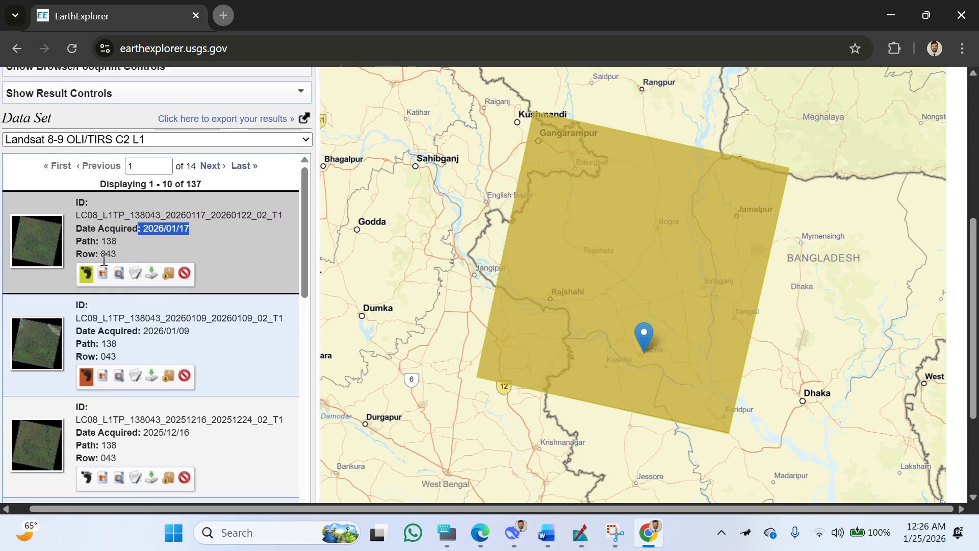
{"action": "left_click", "coordinate": [86, 376]}
{"action": "left_click", "coordinate": [85, 274]}
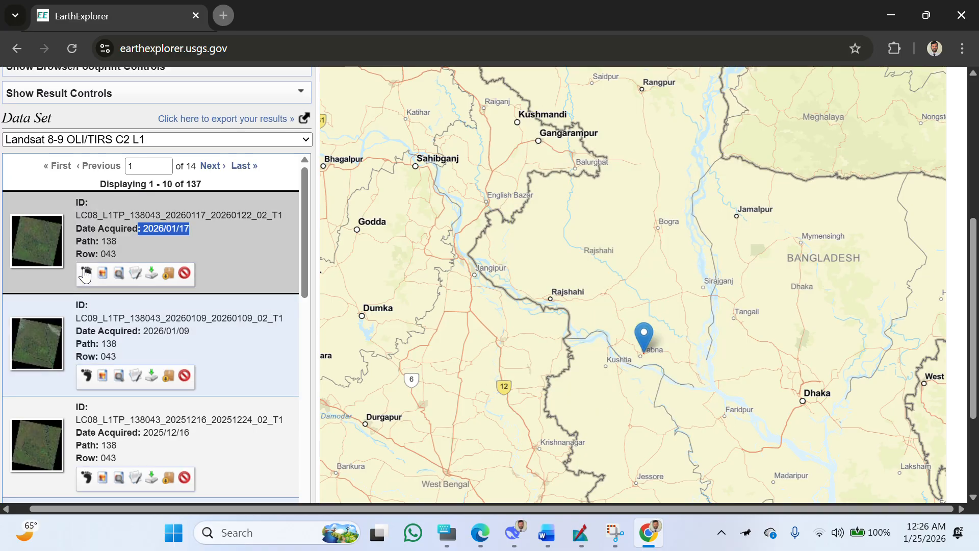
{"action": "left_click", "coordinate": [85, 274]}
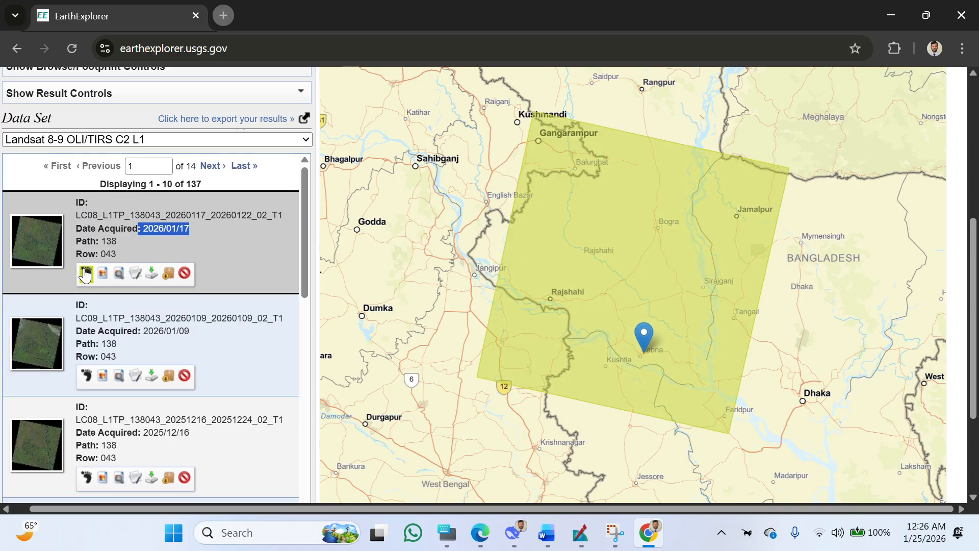
Open the download options for the scene acquired 2026/01/17 and try out downloading all Level-1 files, cancelling at the confirmation.
{"action": "left_click", "coordinate": [150, 274]}
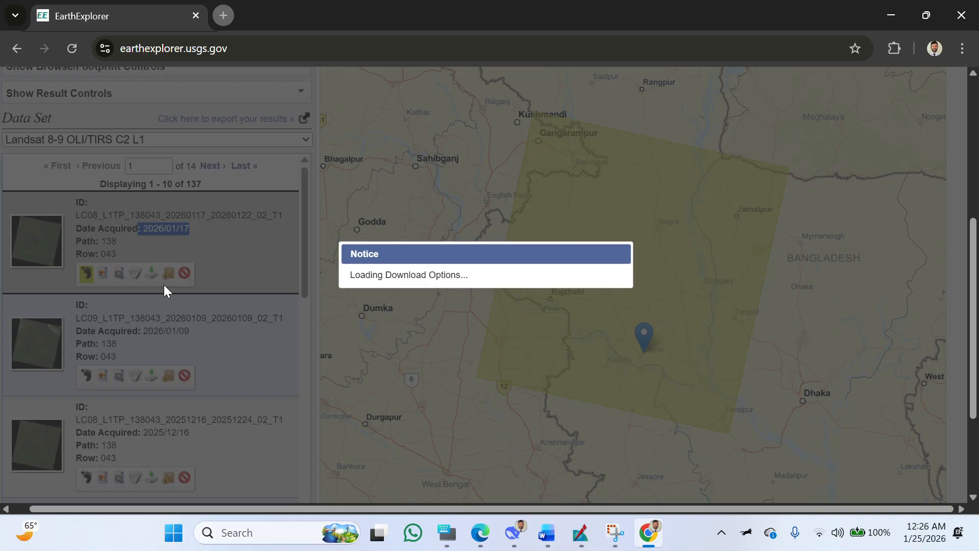
{"action": "scroll", "coordinate": [115, 406], "scroll_direction": "down", "scroll_amount": 1}
{"action": "scroll", "coordinate": [113, 410], "scroll_direction": "down", "scroll_amount": 1}
{"action": "scroll", "coordinate": [111, 408], "scroll_direction": "up", "scroll_amount": 3}
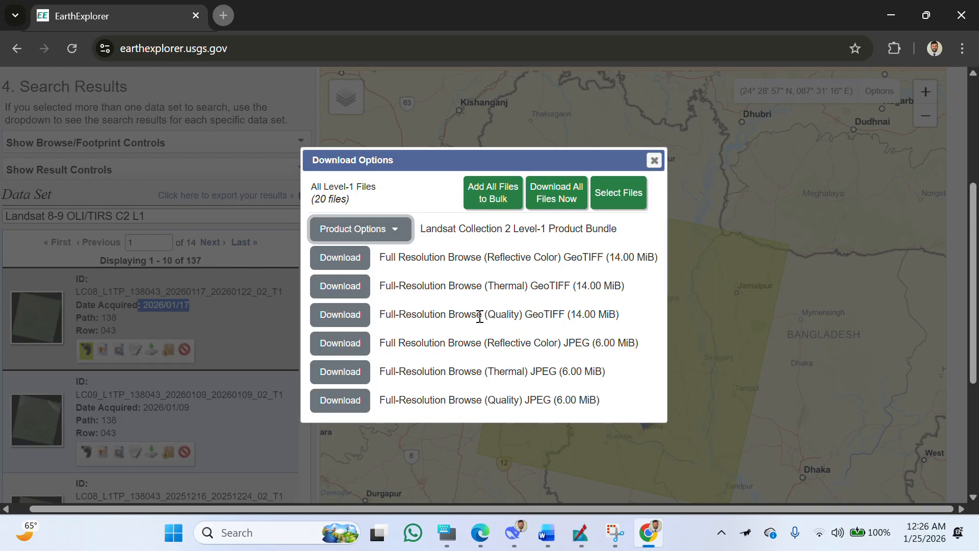
{"action": "scroll", "coordinate": [397, 315], "scroll_direction": "up", "scroll_amount": 1}
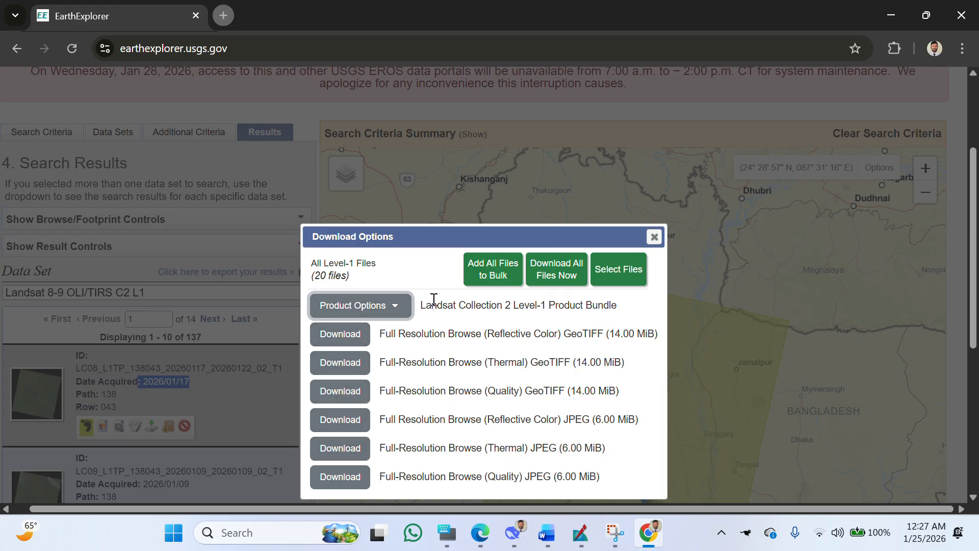
{"action": "left_click", "coordinate": [557, 283]}
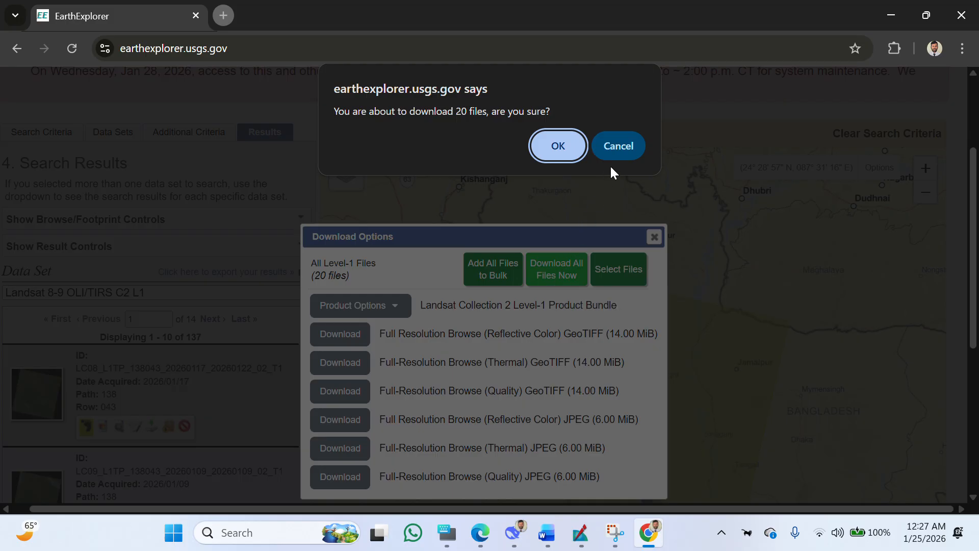
{"action": "left_click", "coordinate": [616, 154]}
Open the individual file selection for the Level-1 product and review the files from ANG.txt to VZA.TIF.
{"action": "left_click", "coordinate": [600, 268]}
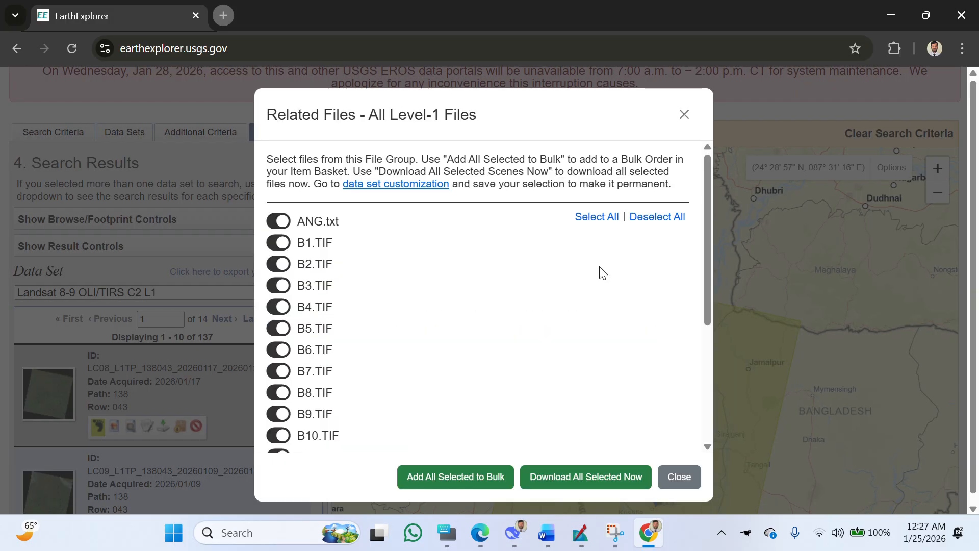
{"action": "scroll", "coordinate": [372, 291], "scroll_direction": "down", "scroll_amount": 2}
{"action": "scroll", "coordinate": [371, 289], "scroll_direction": "up", "scroll_amount": 2}
{"action": "scroll", "coordinate": [382, 255], "scroll_direction": "down", "scroll_amount": 4}
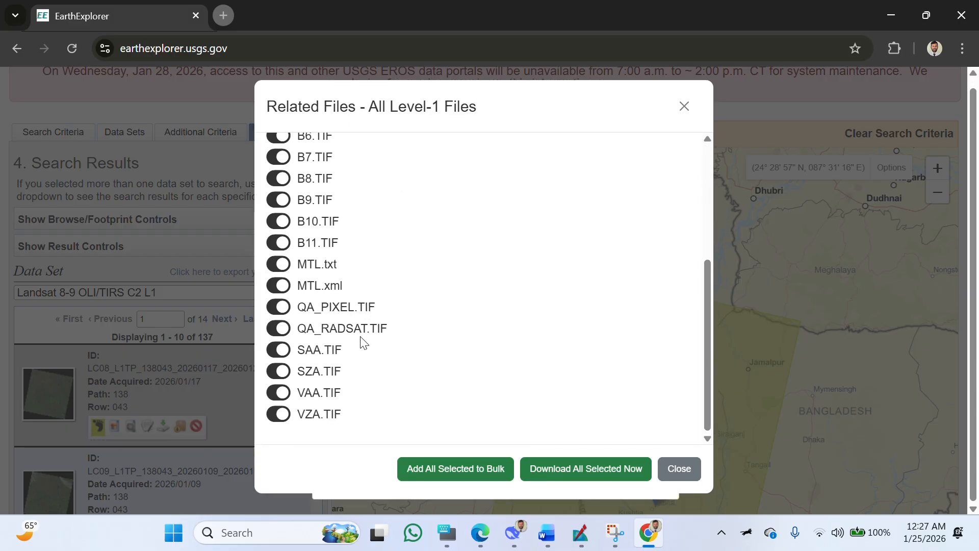
{"action": "scroll", "coordinate": [360, 341], "scroll_direction": "up", "scroll_amount": 5}
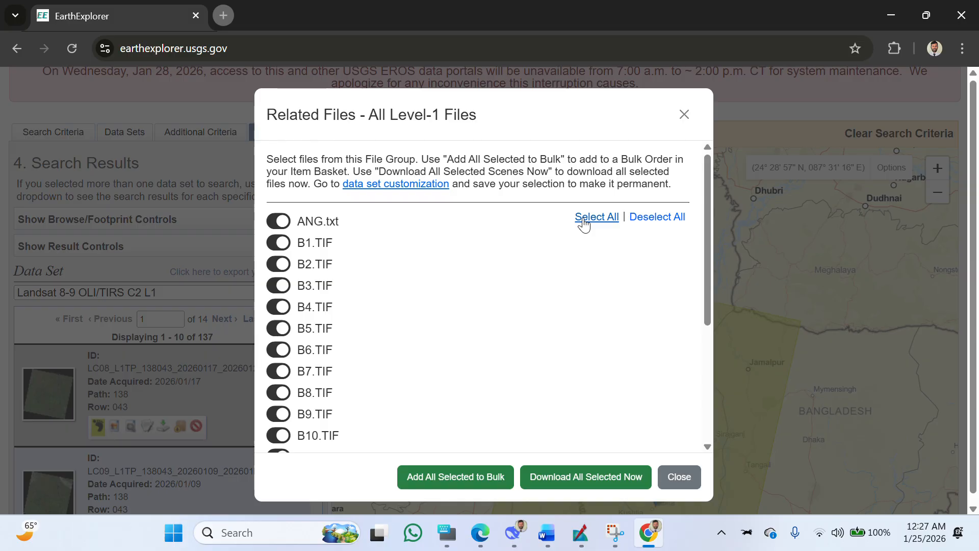
{"action": "scroll", "coordinate": [443, 357], "scroll_direction": "down", "scroll_amount": 3}
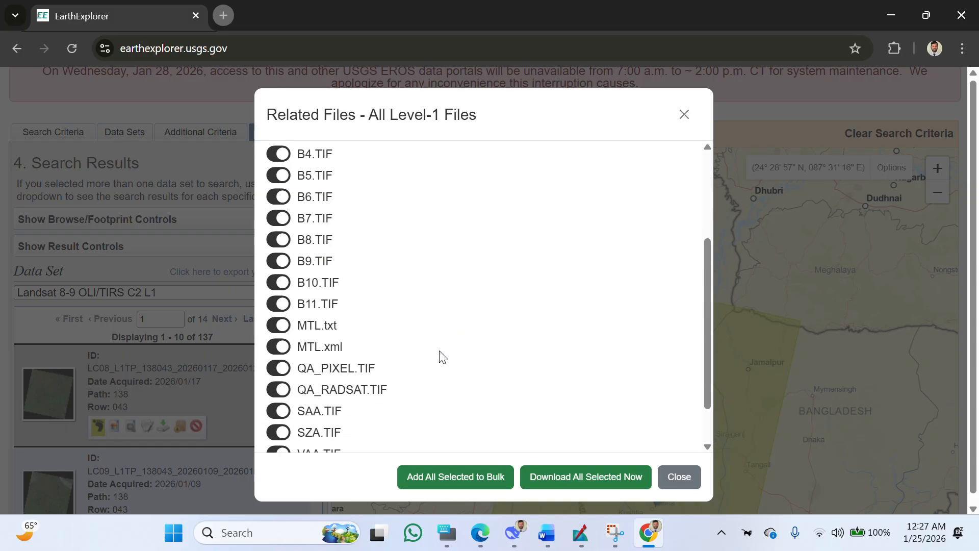
Deselect ANG.txt, MTL.txt, MTL.xml, QA_PIXEL, QA_RADSAT, SAA, SZA, VAA and VZA, keeping only bands B1 to B11 selected.
{"action": "scroll", "coordinate": [300, 324], "scroll_direction": "up", "scroll_amount": 3}
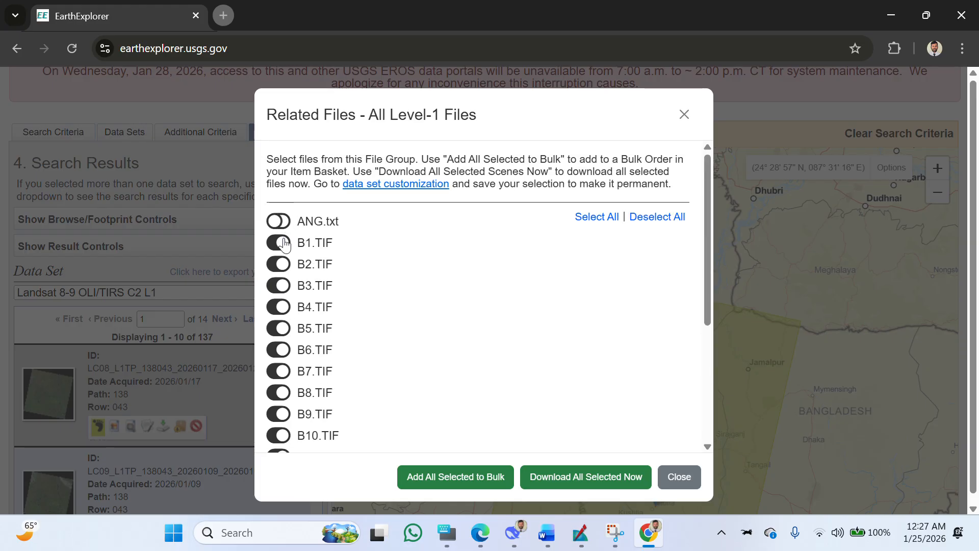
{"action": "scroll", "coordinate": [271, 296], "scroll_direction": "down", "scroll_amount": 5}
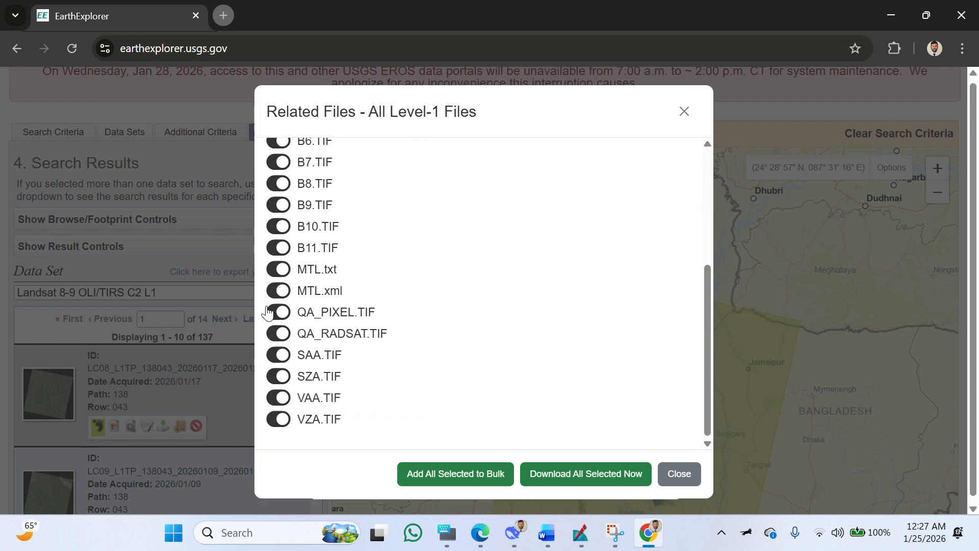
{"action": "left_click", "coordinate": [277, 414]}
{"action": "left_click", "coordinate": [281, 392]}
{"action": "left_click", "coordinate": [284, 373]}
{"action": "left_click", "coordinate": [284, 349]}
{"action": "left_click", "coordinate": [278, 328]}
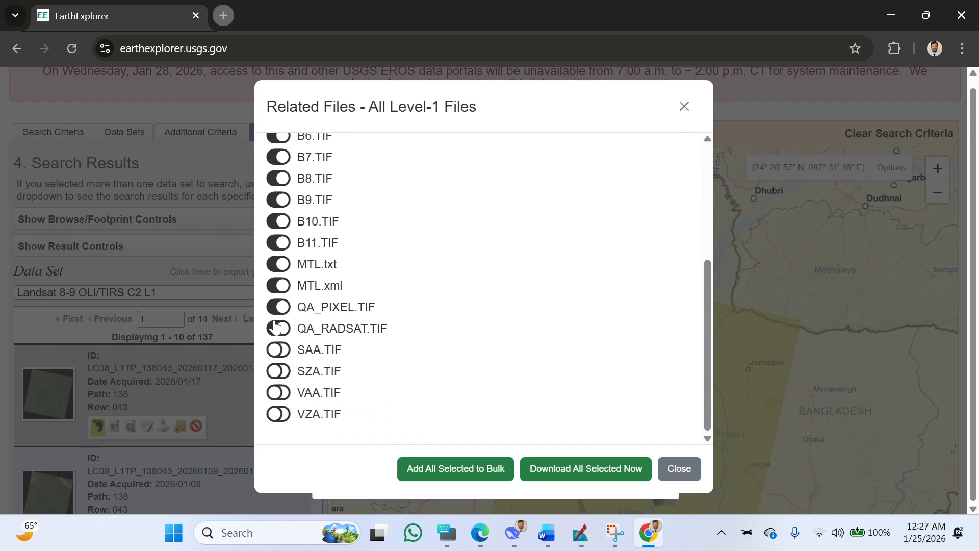
{"action": "left_click", "coordinate": [279, 307]}
{"action": "left_click", "coordinate": [280, 284]}
{"action": "left_click", "coordinate": [279, 264]}
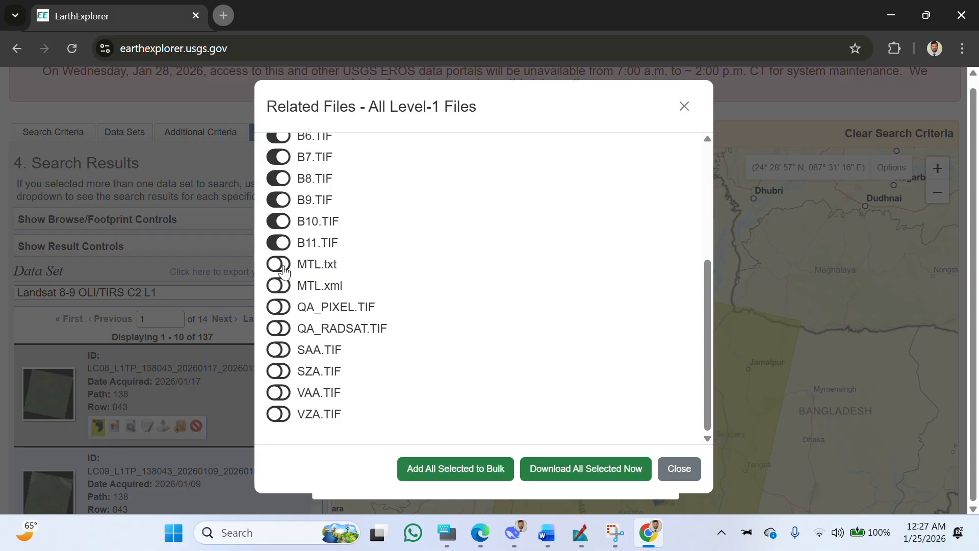
Check the selection of bands B1 to B11 in the file list and download all selected files.
{"action": "scroll", "coordinate": [286, 278], "scroll_direction": "up", "scroll_amount": 5}
{"action": "scroll", "coordinate": [304, 288], "scroll_direction": "down", "scroll_amount": 3}
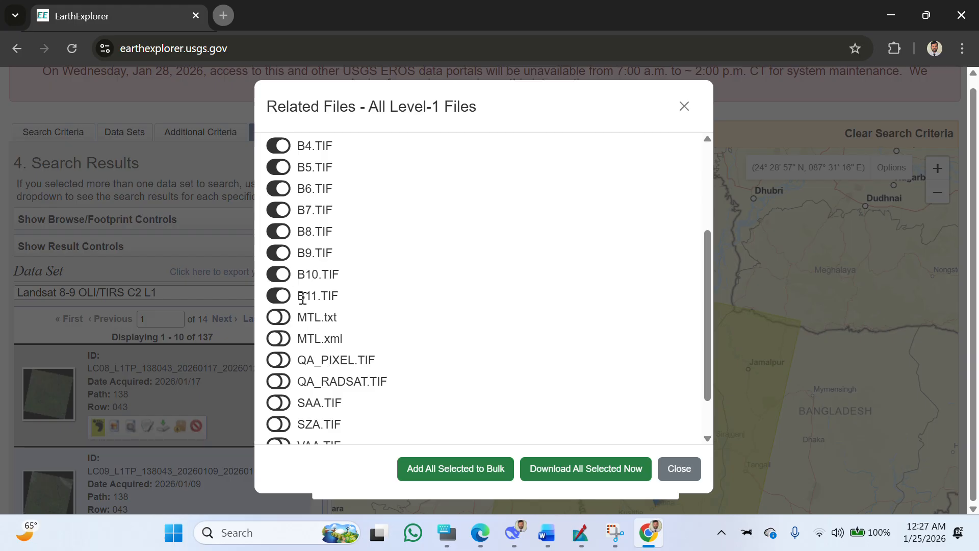
{"action": "scroll", "coordinate": [316, 306], "scroll_direction": "up", "scroll_amount": 3}
{"action": "scroll", "coordinate": [305, 295], "scroll_direction": "down", "scroll_amount": 1}
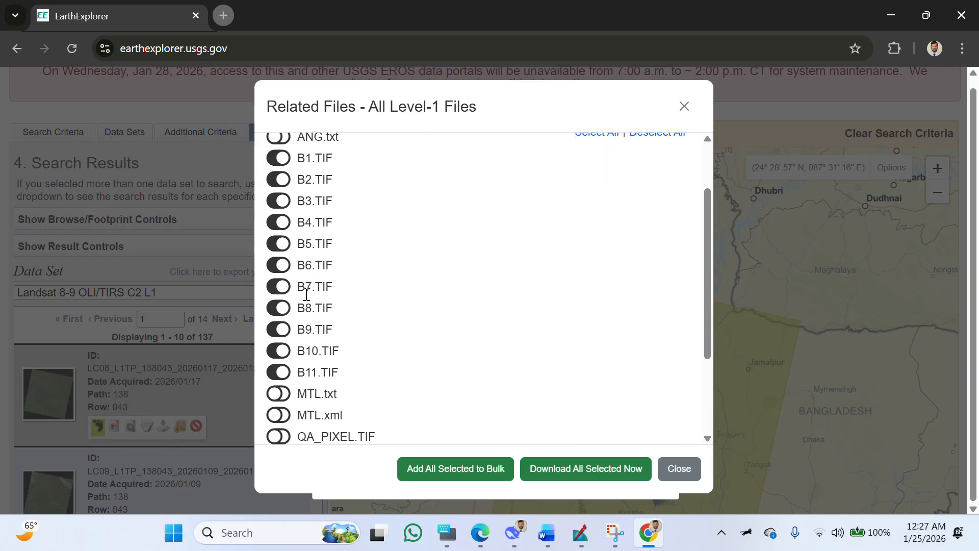
{"action": "scroll", "coordinate": [301, 306], "scroll_direction": "up", "scroll_amount": 1}
{"action": "scroll", "coordinate": [296, 357], "scroll_direction": "down", "scroll_amount": 2}
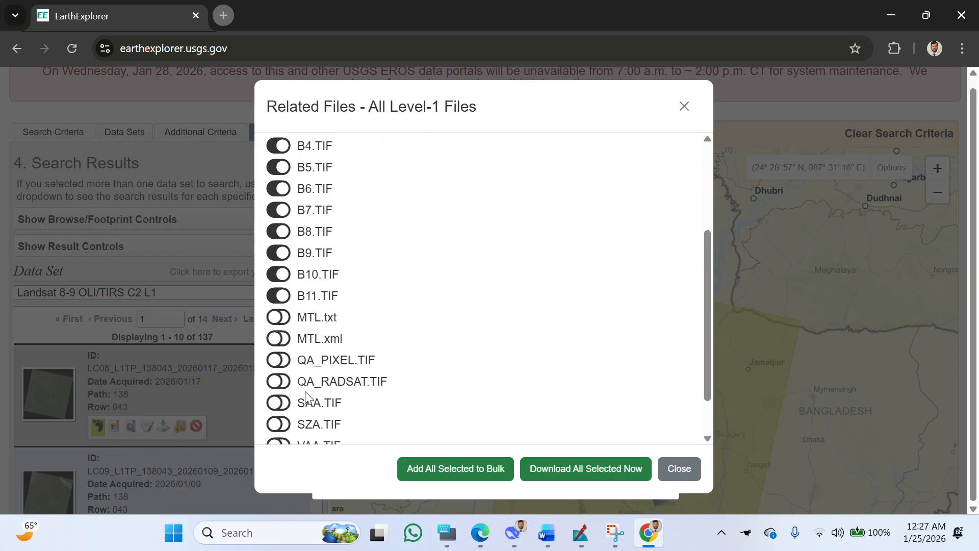
{"action": "scroll", "coordinate": [306, 356], "scroll_direction": "up", "scroll_amount": 3}
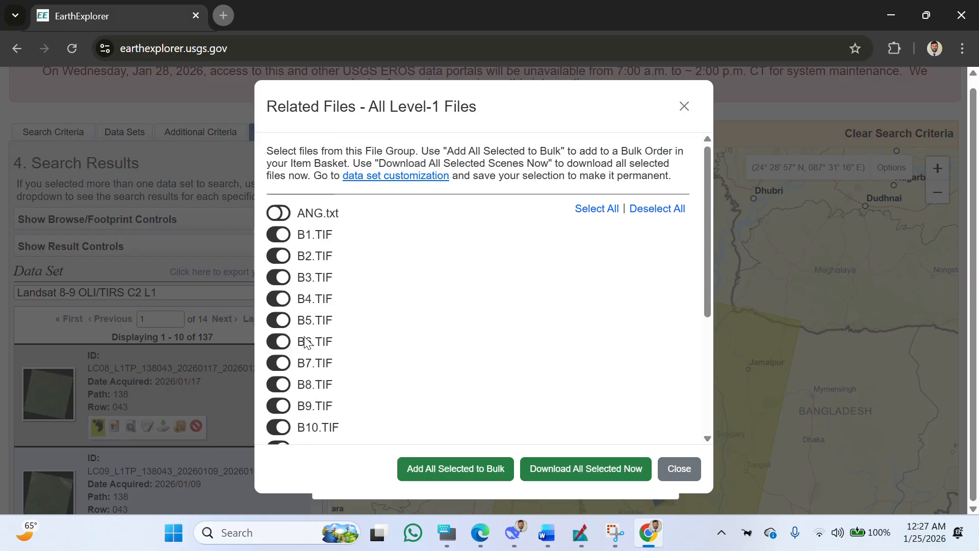
{"action": "scroll", "coordinate": [313, 357], "scroll_direction": "down", "scroll_amount": 1}
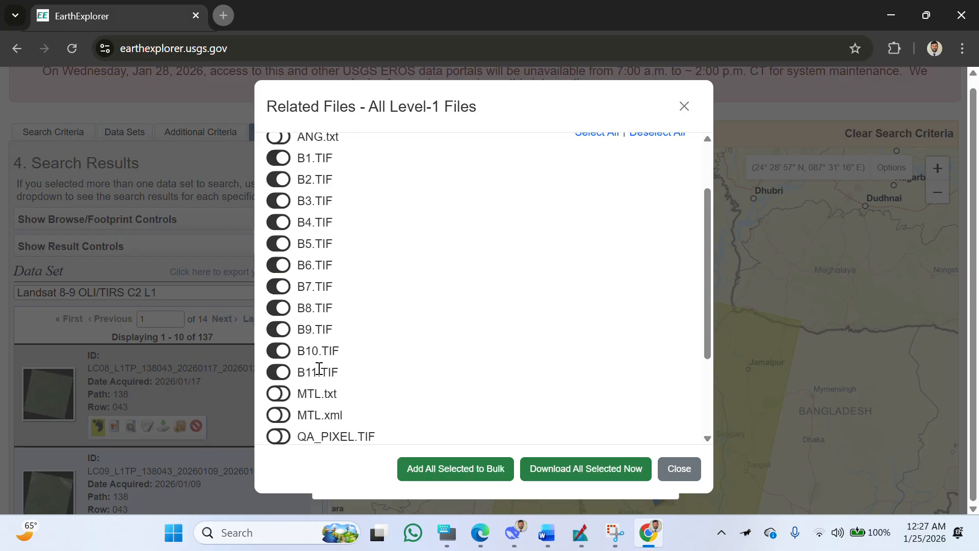
{"action": "left_click", "coordinate": [567, 478]}
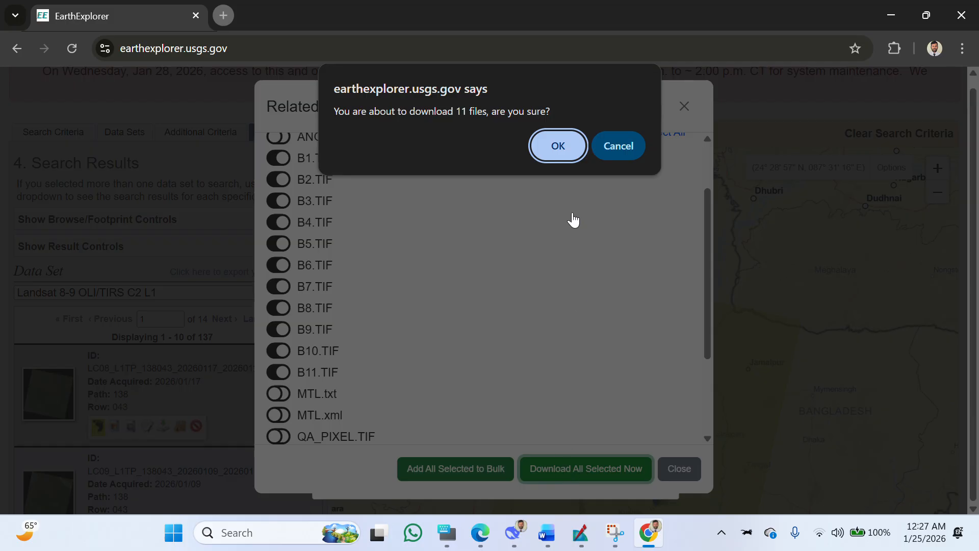
{"action": "left_click", "coordinate": [566, 144]}
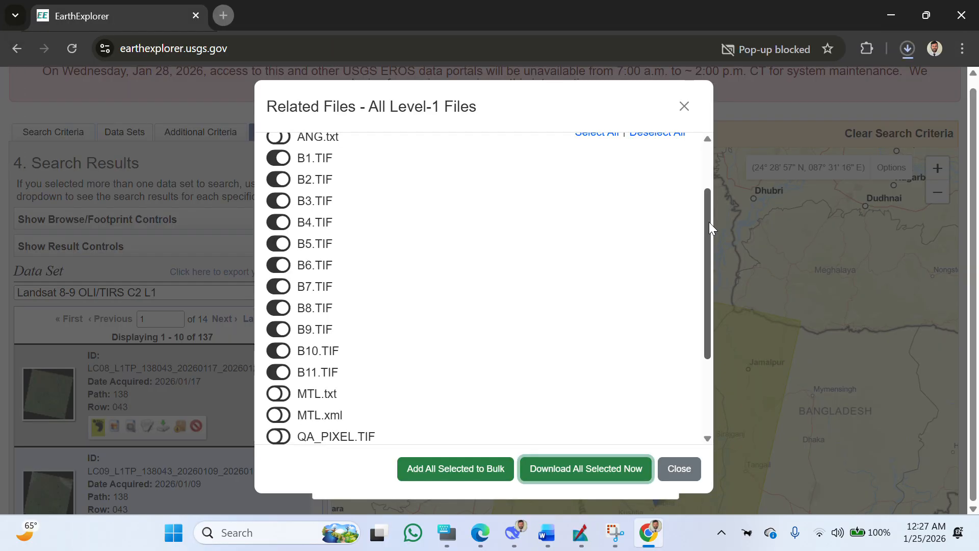
Check the download progress of the B1.TIF file and look over the list of selected bands again.
{"action": "left_click", "coordinate": [903, 52]}
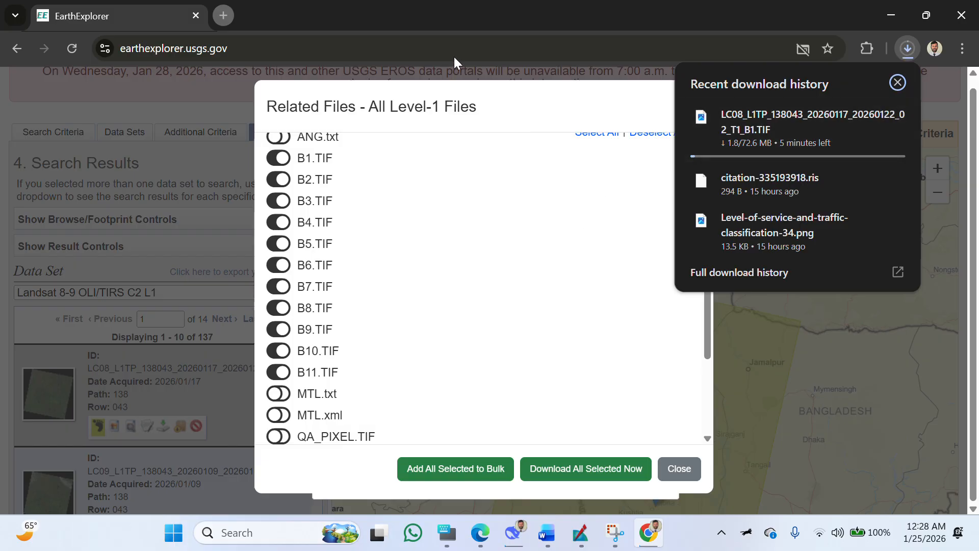
{"action": "scroll", "coordinate": [280, 280], "scroll_direction": "up", "scroll_amount": 2}
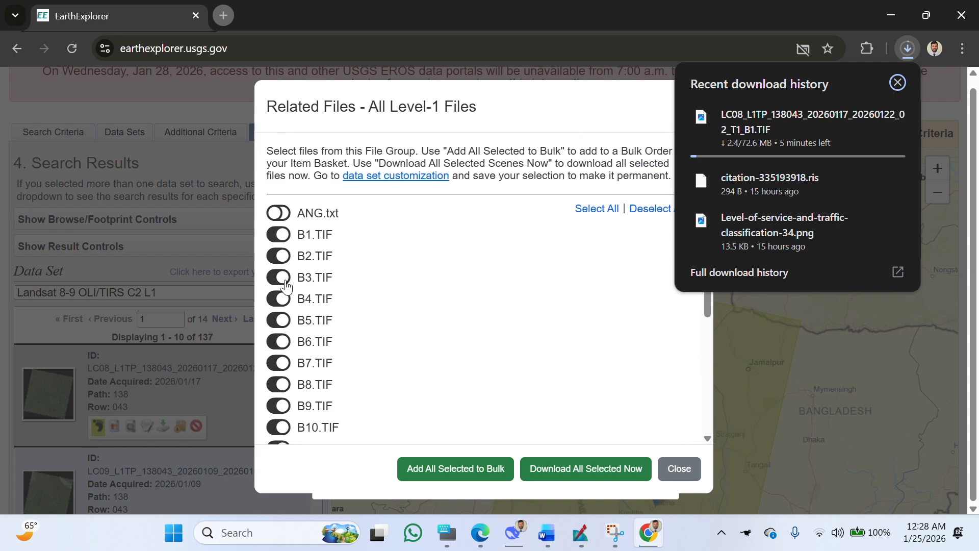
{"action": "scroll", "coordinate": [284, 316], "scroll_direction": "down", "scroll_amount": 4}
{"action": "scroll", "coordinate": [284, 320], "scroll_direction": "up", "scroll_amount": 4}
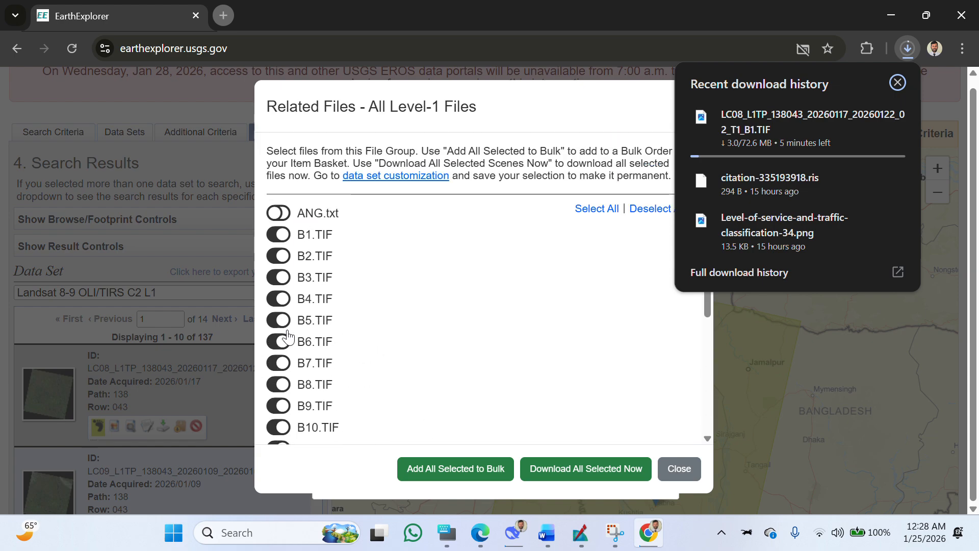
{"action": "left_click", "coordinate": [583, 129]}
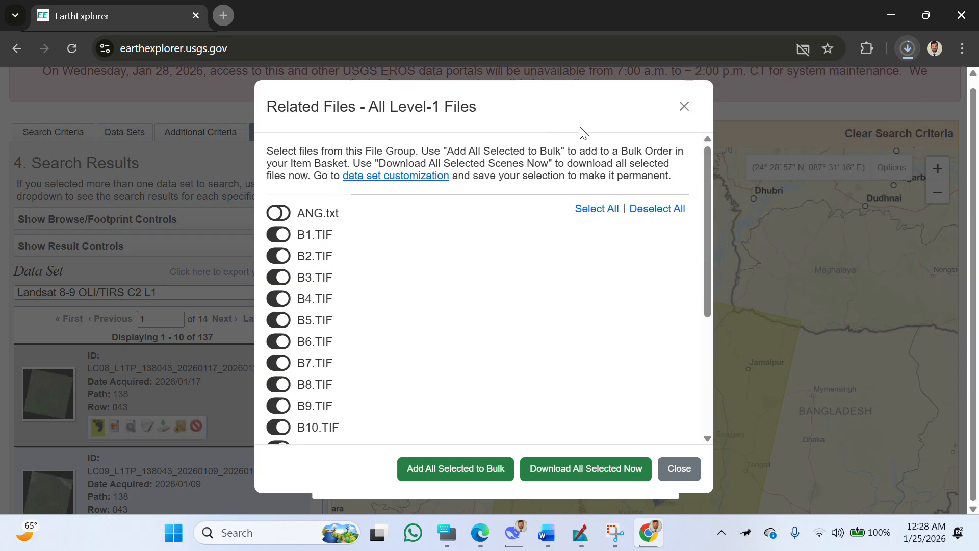
{"action": "left_click", "coordinate": [906, 54]}
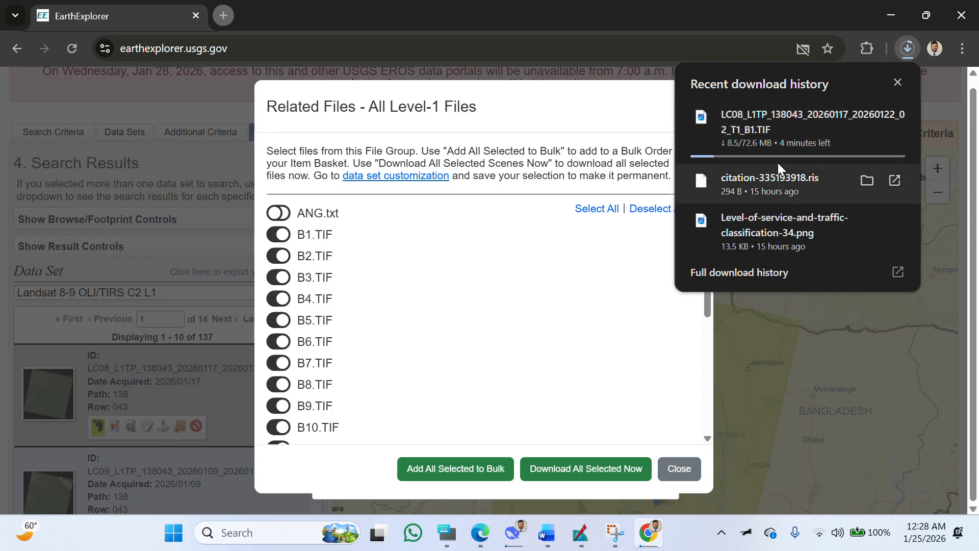
Minimize the browser to reach the desktop and refresh it.
{"action": "left_click", "coordinate": [887, 19]}
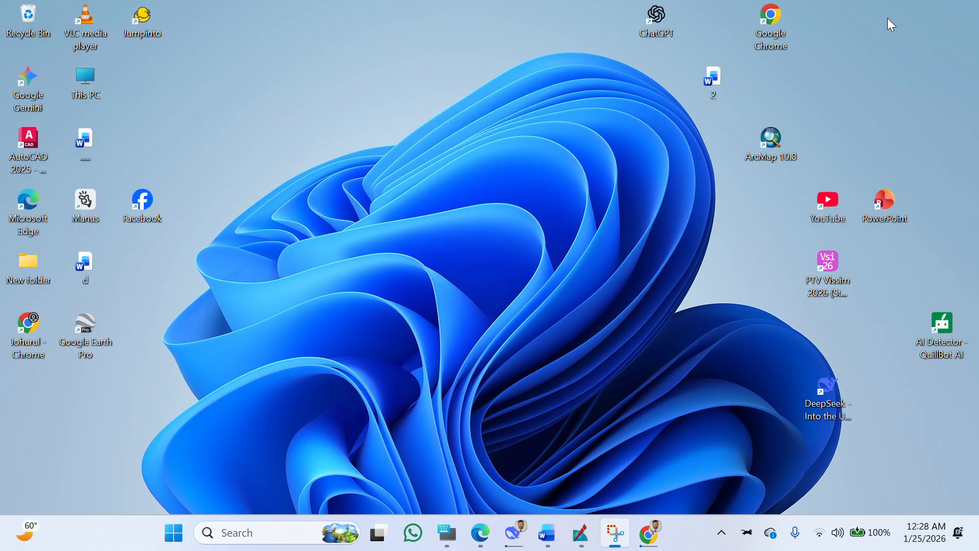
{"action": "right_click", "coordinate": [610, 182]}
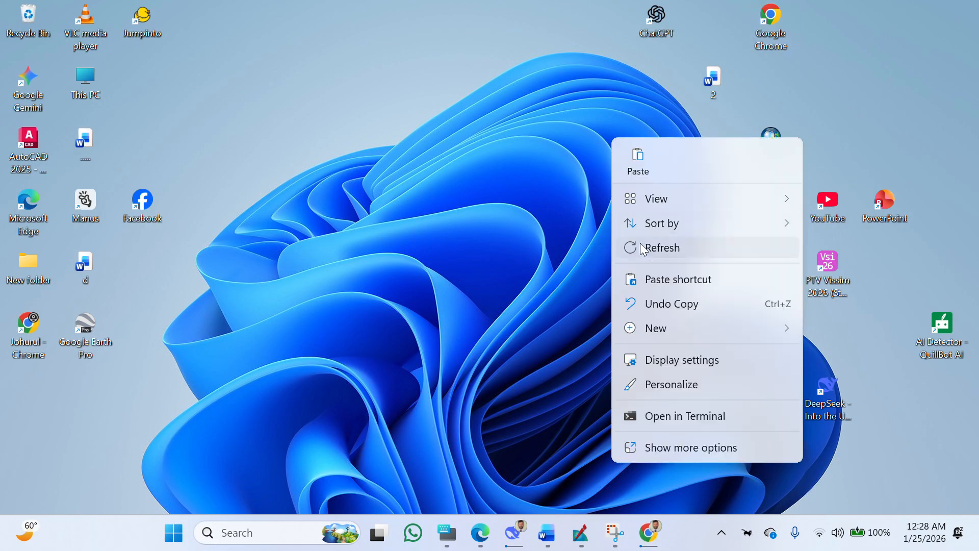
{"action": "left_click", "coordinate": [658, 247]}
{"action": "right_click", "coordinate": [598, 212]}
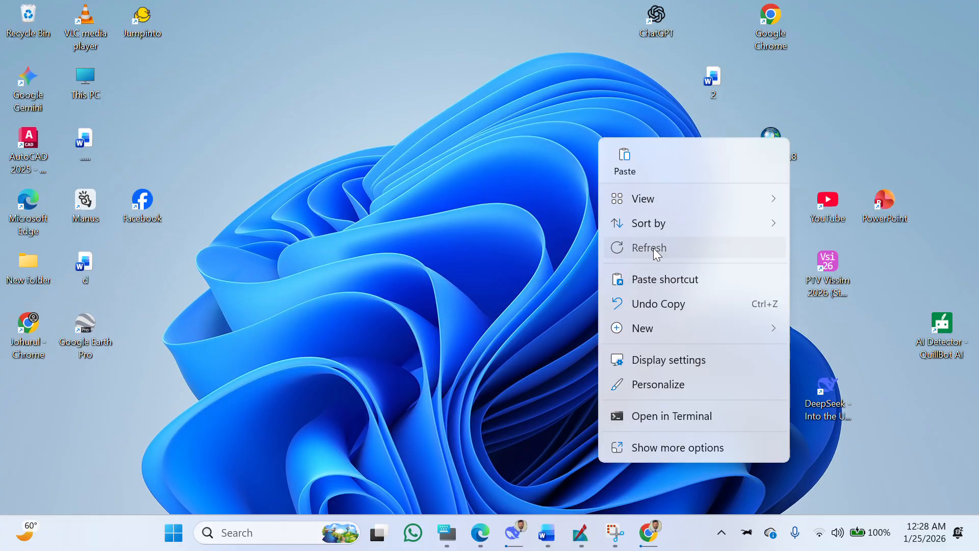
{"action": "left_click", "coordinate": [653, 247]}
Switch to ERDAS IMAGINE and bring up its data management tools to locate the Import Data command.
{"action": "left_click", "coordinate": [580, 534]}
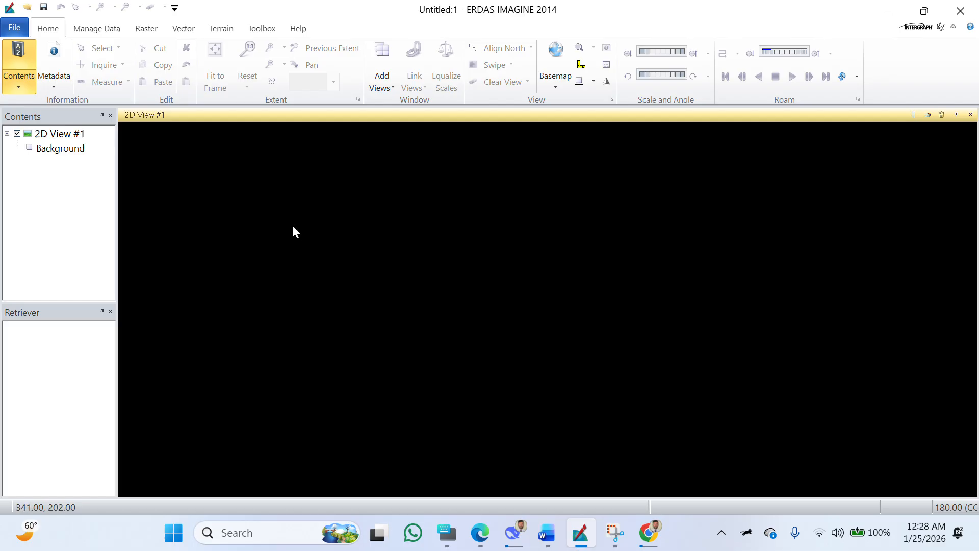
{"action": "left_click", "coordinate": [81, 29]}
{"action": "left_click", "coordinate": [48, 28]}
{"action": "left_click", "coordinate": [82, 29]}
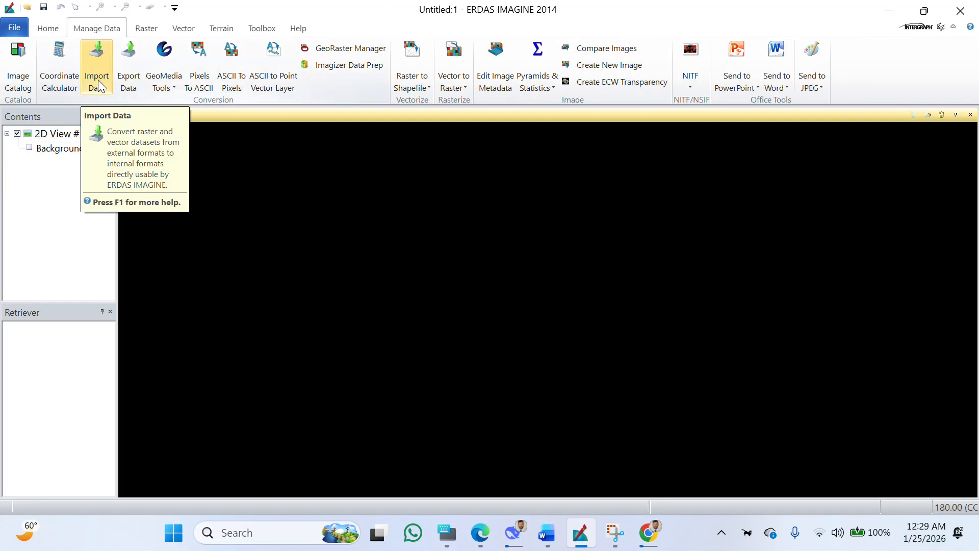
{"action": "left_click", "coordinate": [14, 28]}
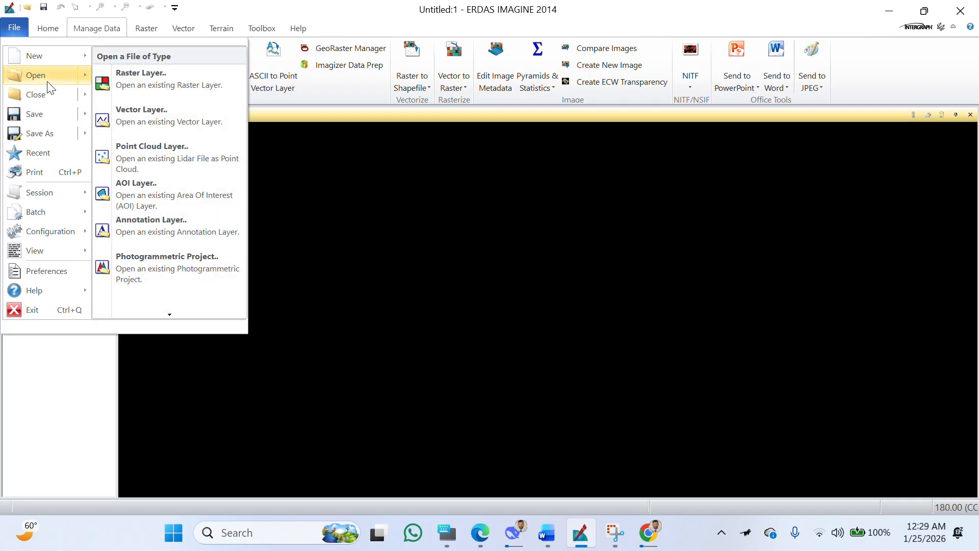
{"action": "mouse_move", "coordinate": [61, 56]}
{"action": "left_click", "coordinate": [359, 193]}
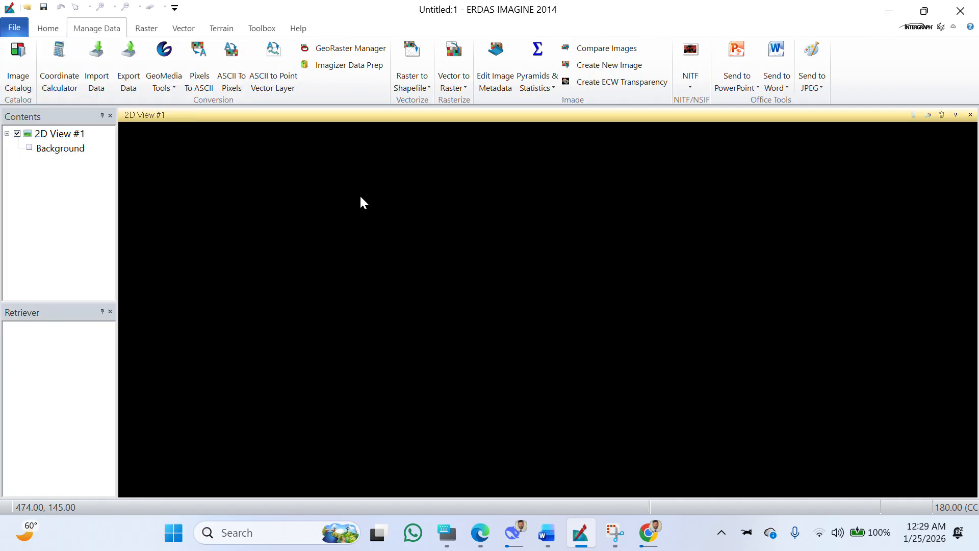
Start the Import Data command, move its dialog clear of the ribbon and look over the available import formats.
{"action": "left_click", "coordinate": [102, 71]}
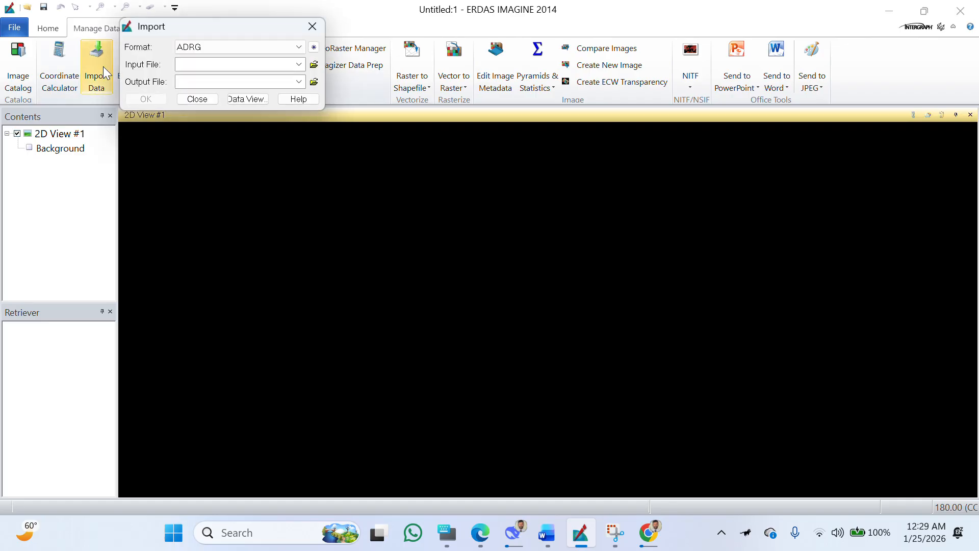
{"action": "left_click_drag", "start_coordinate": [193, 28], "coordinate": [140, 129]}
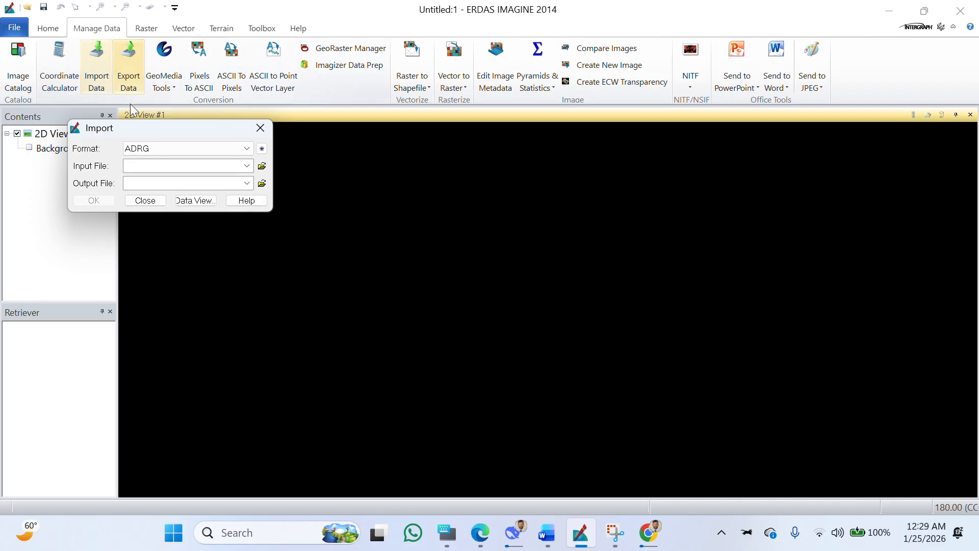
{"action": "left_click", "coordinate": [251, 152]}
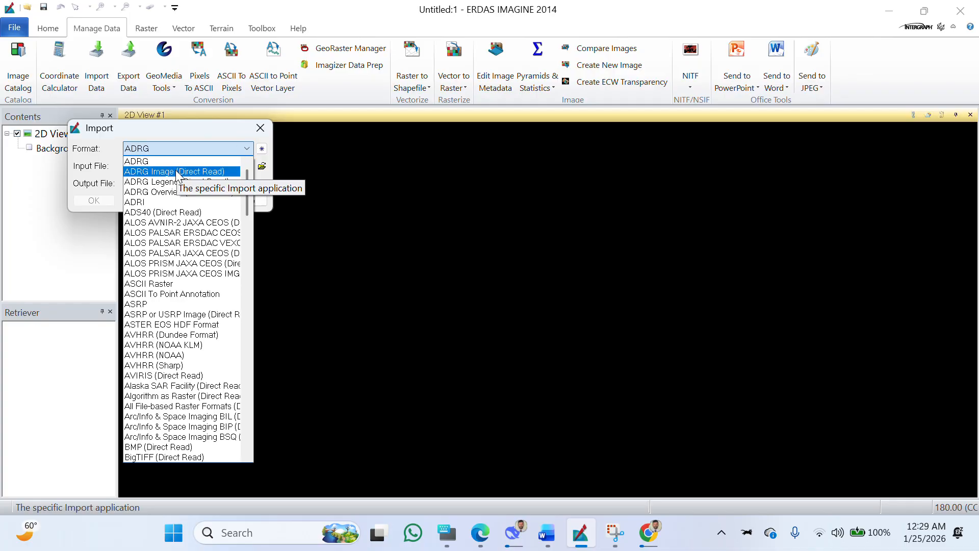
{"action": "left_click", "coordinate": [75, 152]}
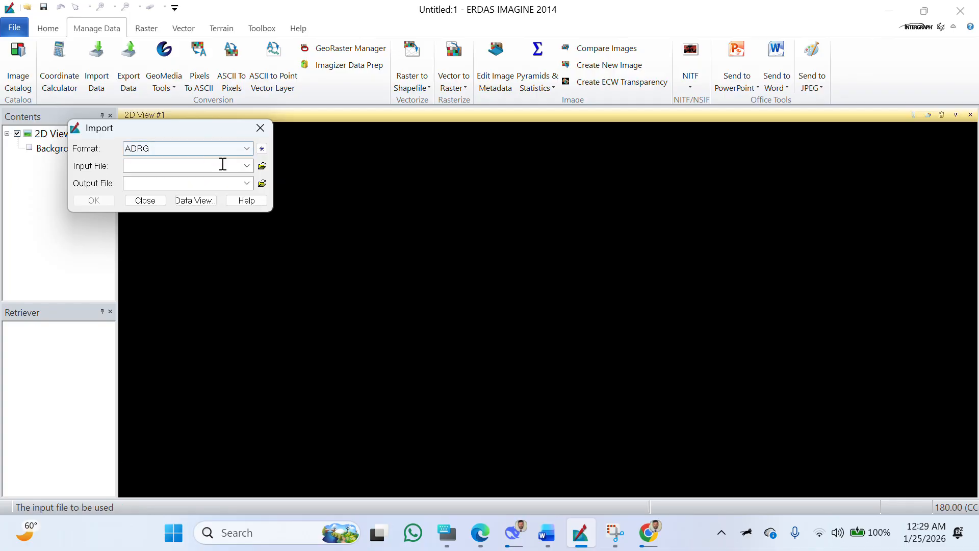
{"action": "left_click", "coordinate": [262, 167]}
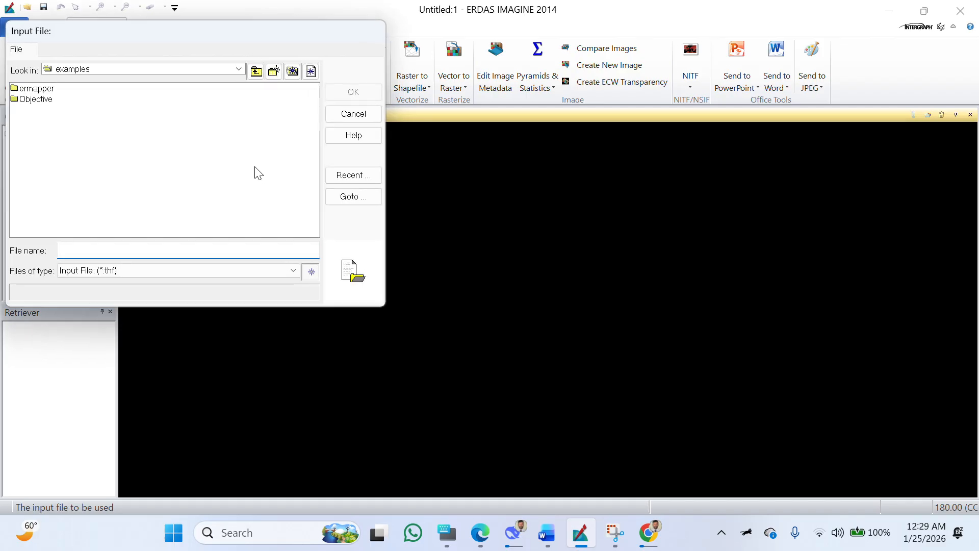
{"action": "left_click", "coordinate": [238, 70]}
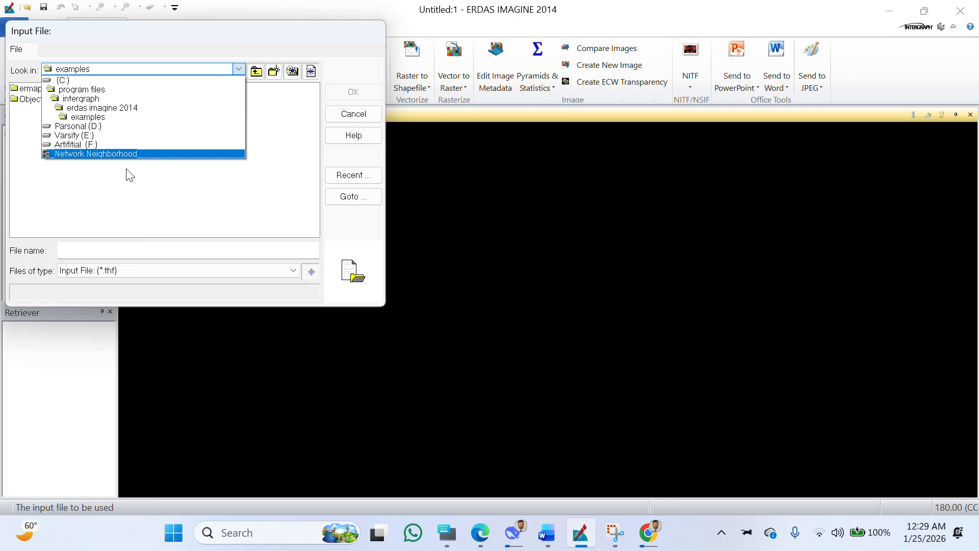
{"action": "left_click", "coordinate": [93, 145]}
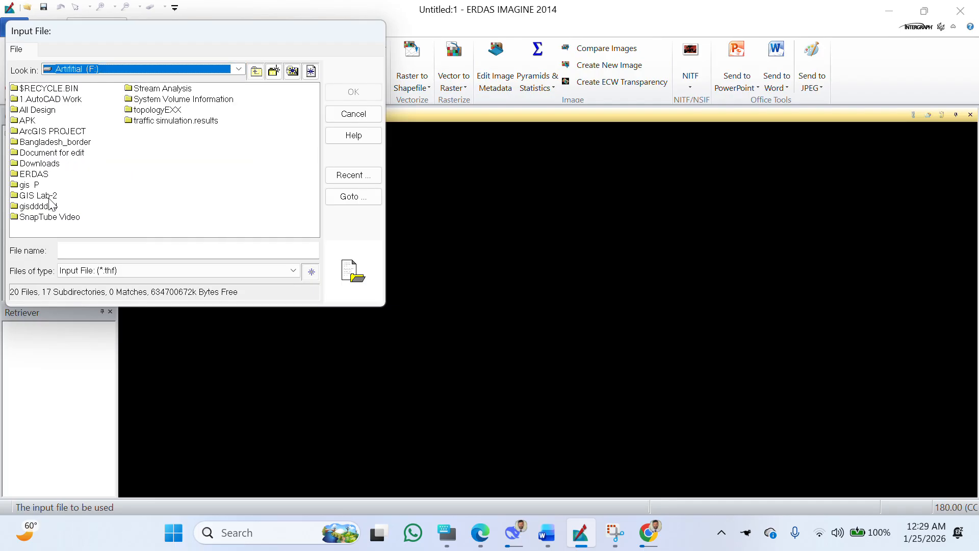
{"action": "double_click", "coordinate": [34, 173]}
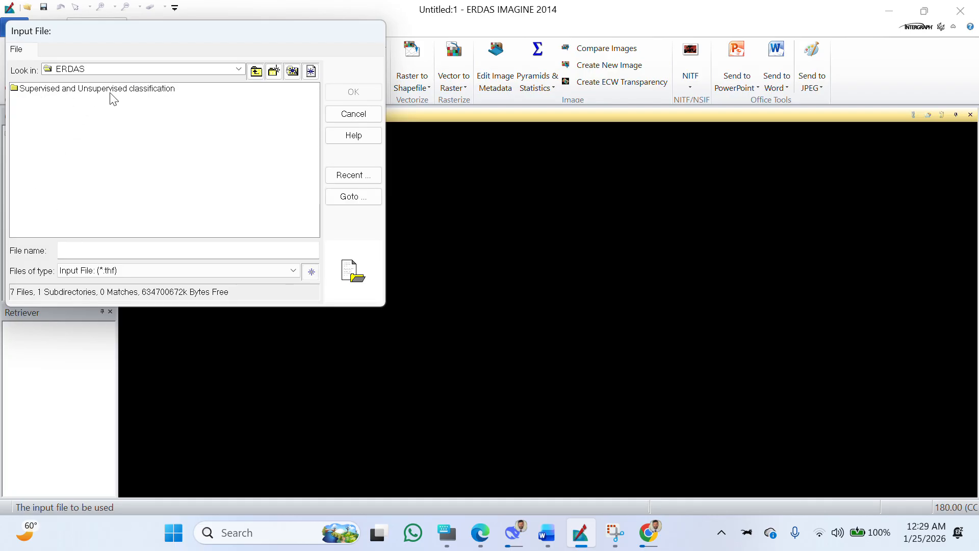
{"action": "double_click", "coordinate": [125, 98]}
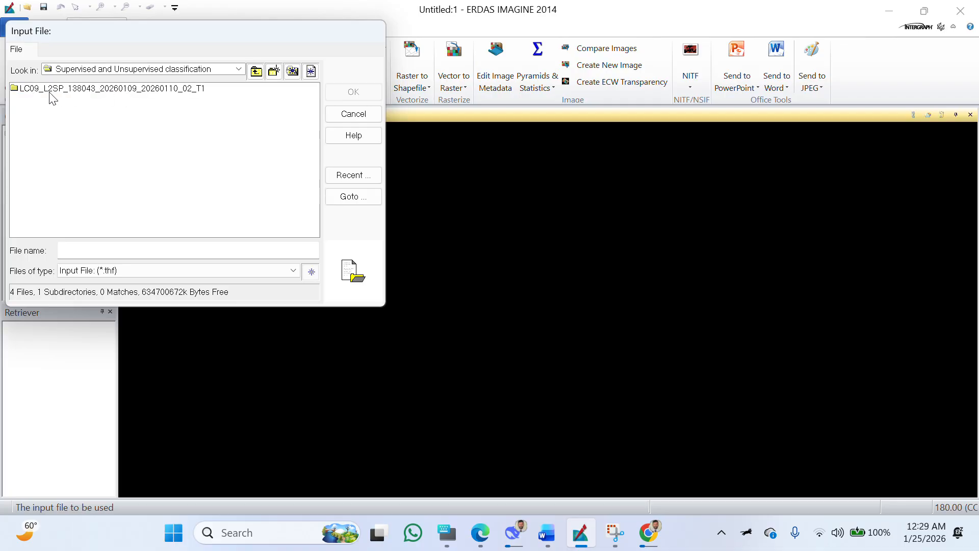
{"action": "double_click", "coordinate": [124, 90]}
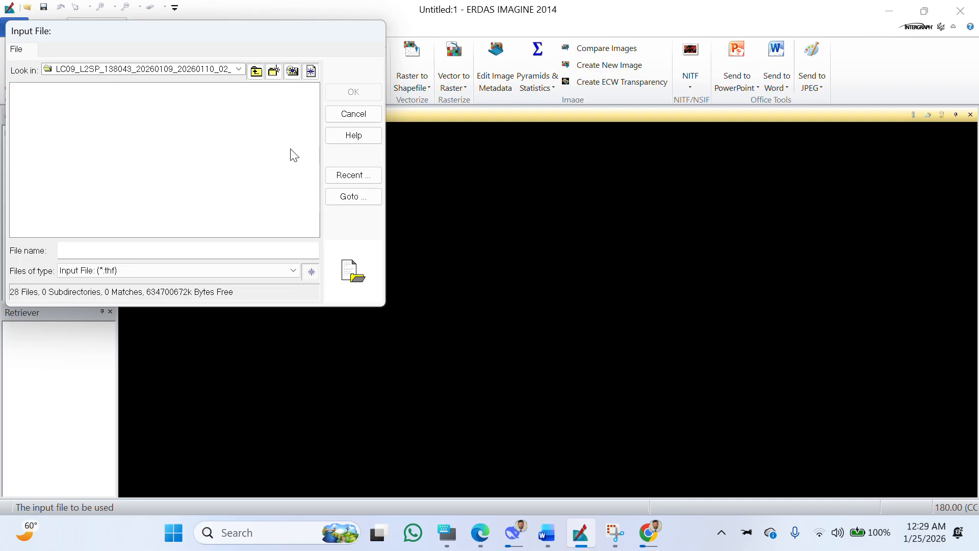
{"action": "left_click", "coordinate": [158, 270]}
{"action": "left_click", "coordinate": [228, 199]}
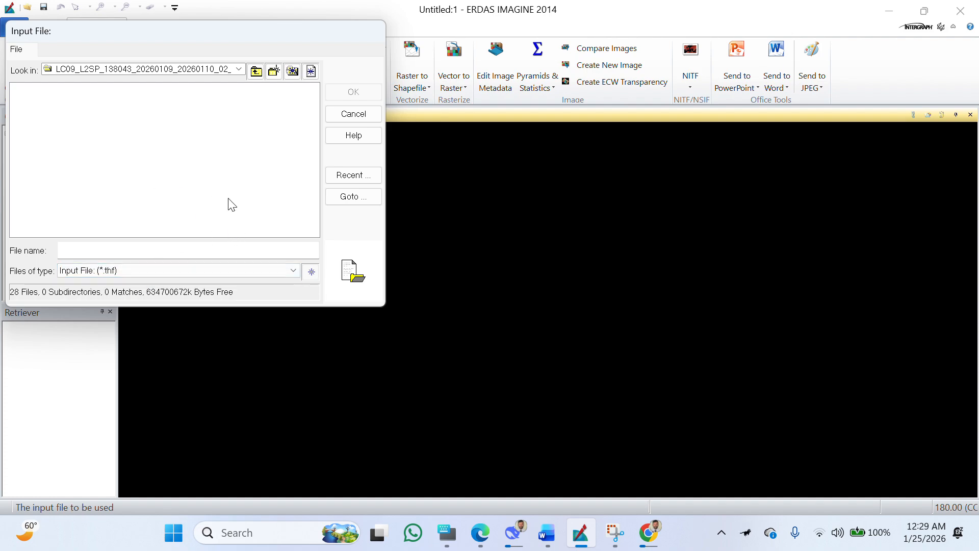
{"action": "left_click", "coordinate": [339, 113]}
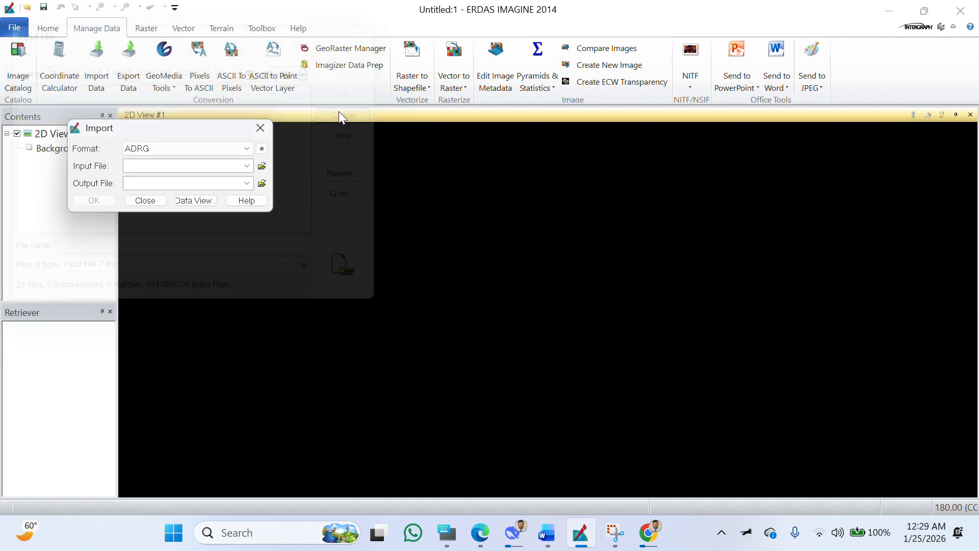
Set the import format to TIFF.
{"action": "left_click", "coordinate": [254, 149]}
{"action": "scroll", "coordinate": [180, 357], "scroll_direction": "down", "scroll_amount": 6}
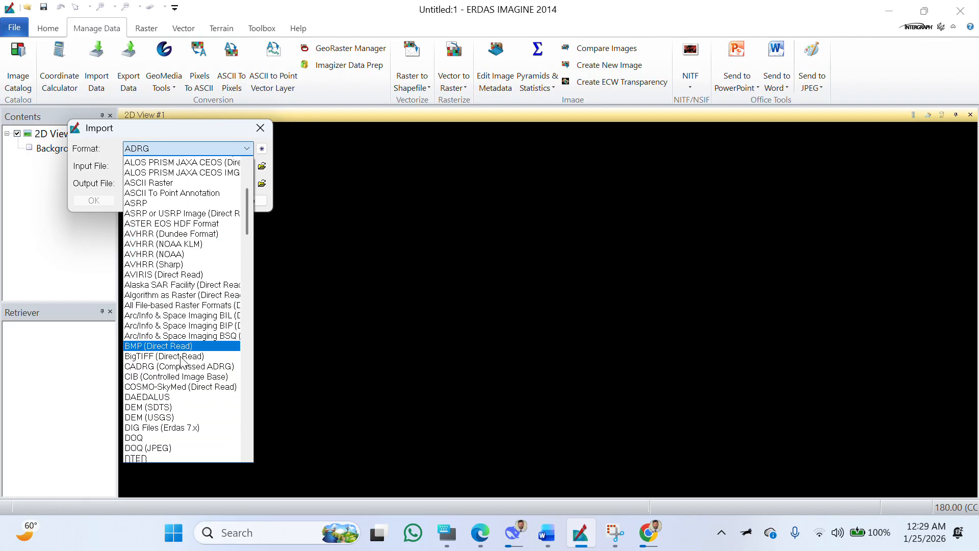
{"action": "scroll", "coordinate": [180, 389], "scroll_direction": "down", "scroll_amount": 5}
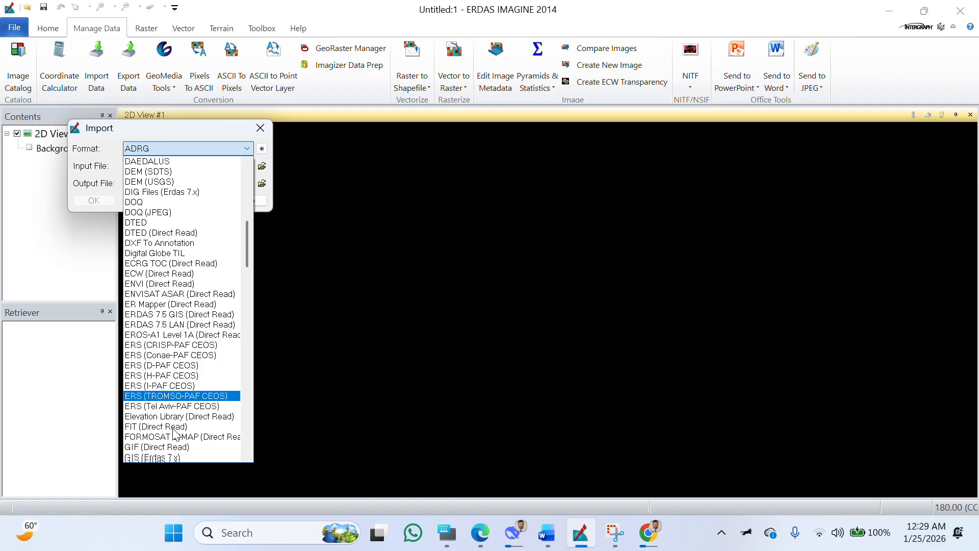
{"action": "scroll", "coordinate": [173, 442], "scroll_direction": "down", "scroll_amount": 8}
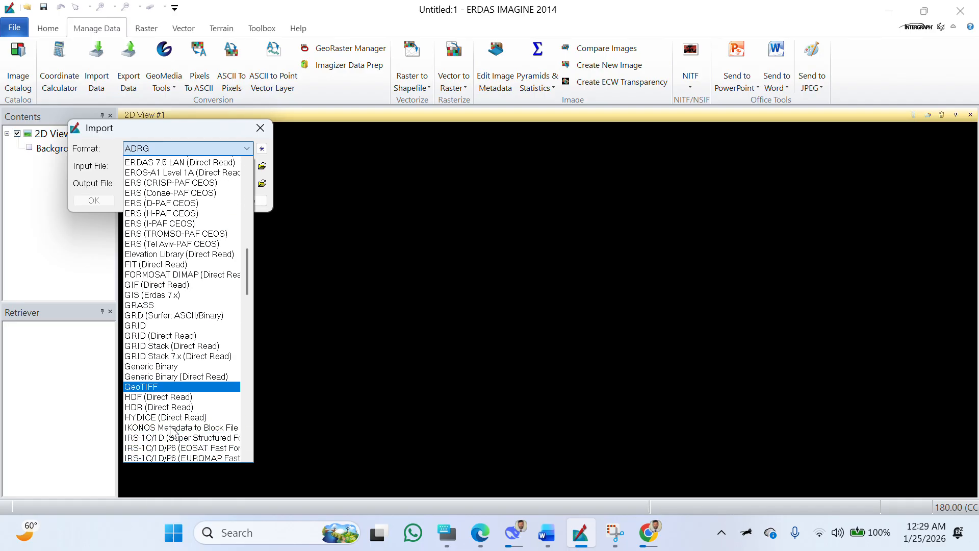
{"action": "scroll", "coordinate": [170, 431], "scroll_direction": "down", "scroll_amount": 7}
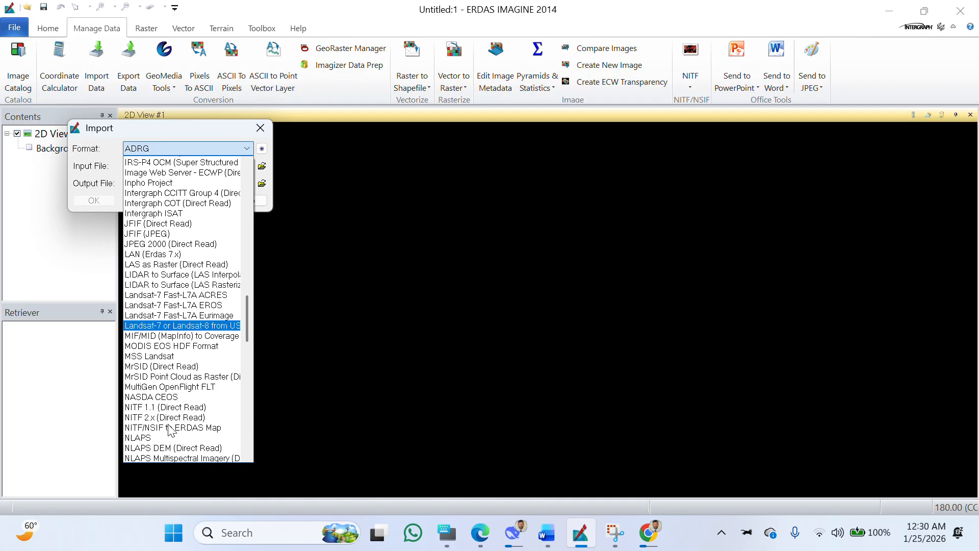
{"action": "scroll", "coordinate": [165, 421], "scroll_direction": "down", "scroll_amount": 4}
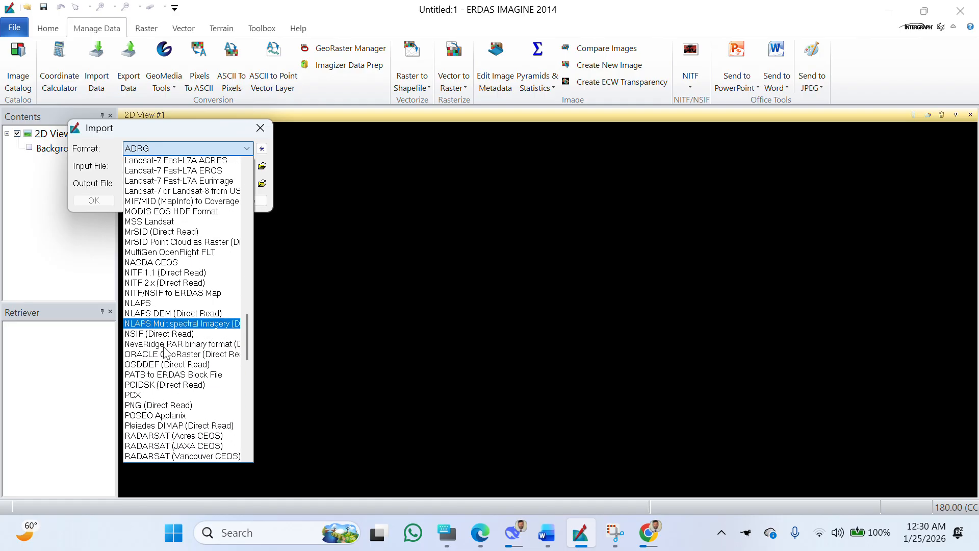
{"action": "scroll", "coordinate": [162, 352], "scroll_direction": "down", "scroll_amount": 2}
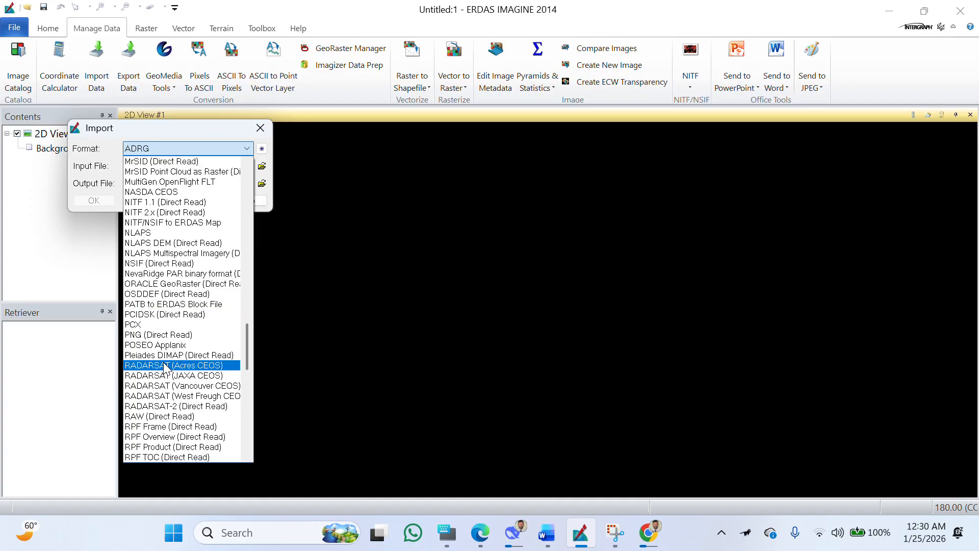
{"action": "scroll", "coordinate": [164, 388], "scroll_direction": "down", "scroll_amount": 4}
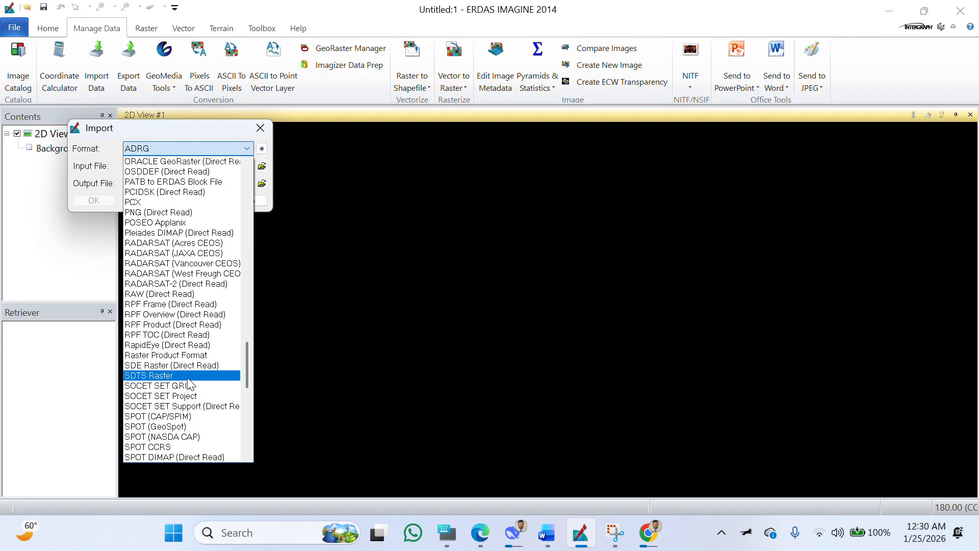
{"action": "scroll", "coordinate": [154, 421], "scroll_direction": "down", "scroll_amount": 3}
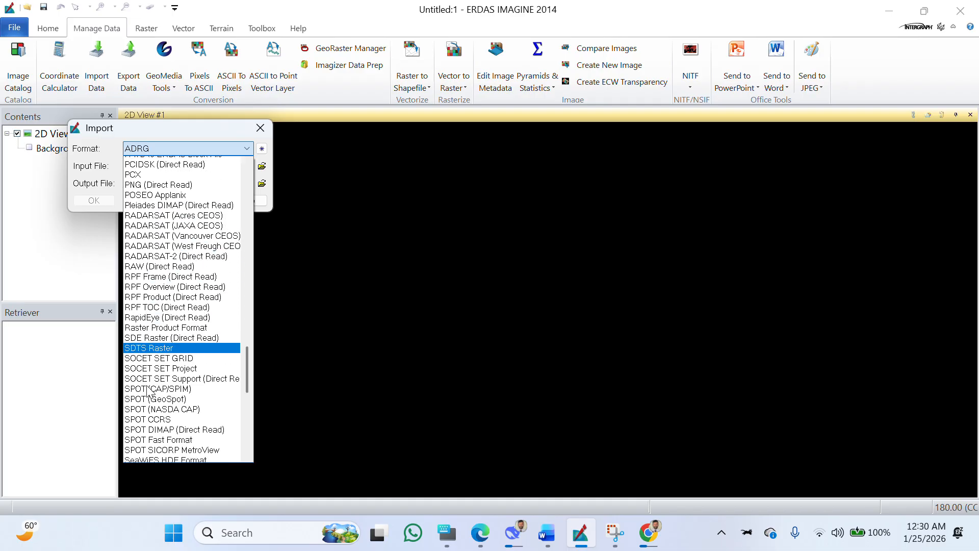
{"action": "scroll", "coordinate": [155, 424], "scroll_direction": "down", "scroll_amount": 2}
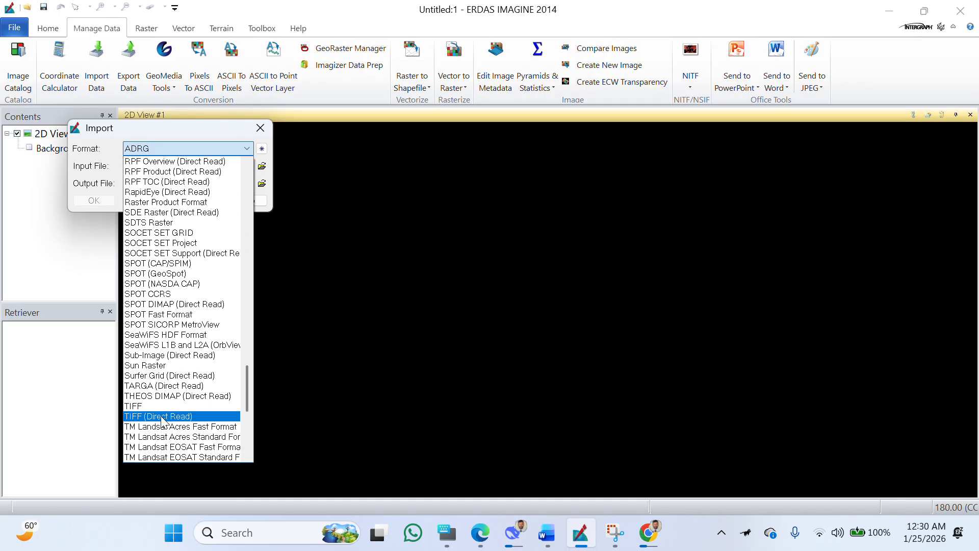
{"action": "left_click", "coordinate": [161, 406]}
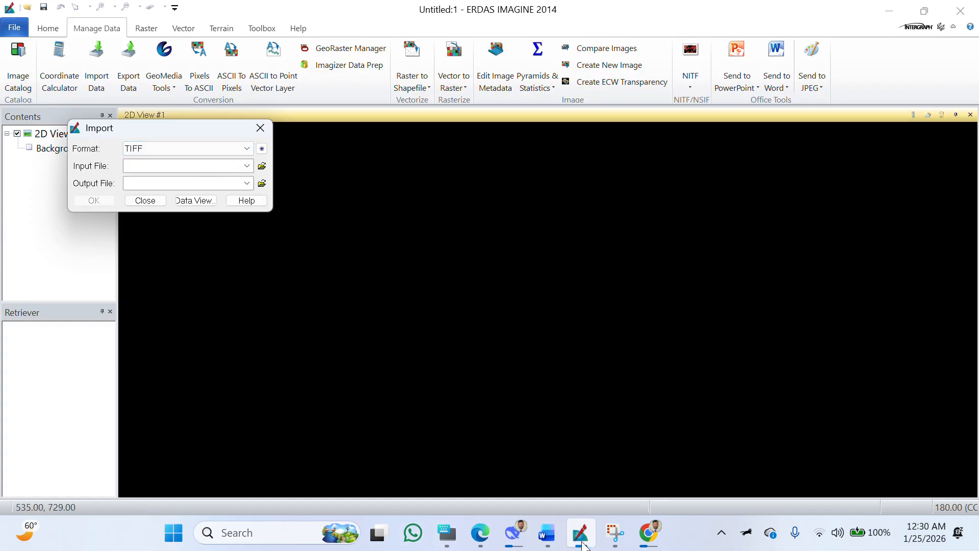
Switch to Chrome to check the download progress of the Landsat B1.TIF file, and return to ERDAS IMAGINE.
{"action": "mouse_move", "coordinate": [649, 532]}
{"action": "left_click", "coordinate": [638, 456]}
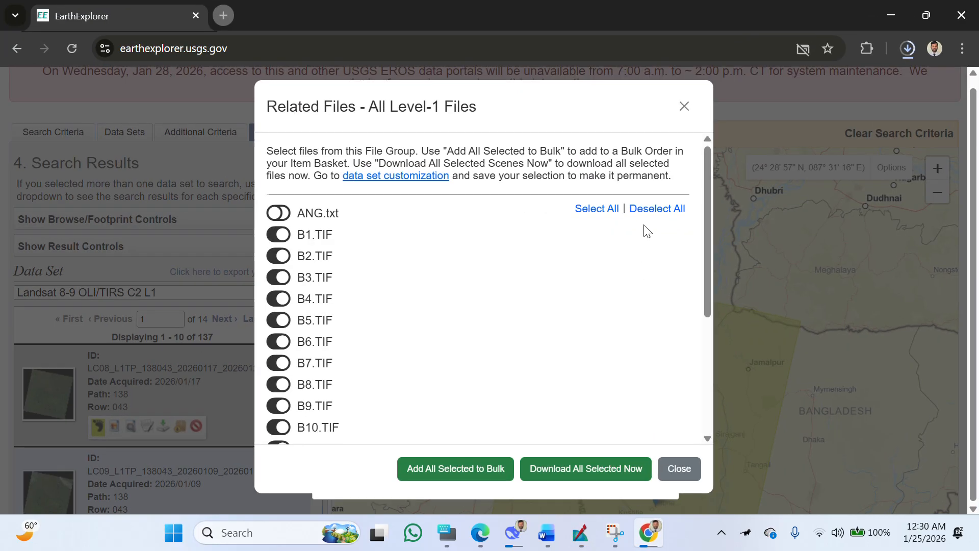
{"action": "left_click", "coordinate": [909, 50]}
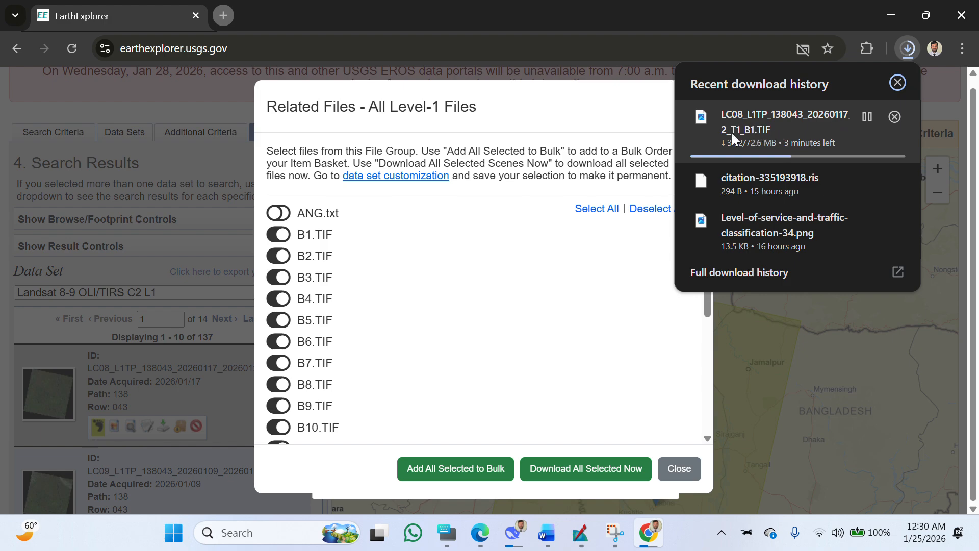
{"action": "left_click", "coordinate": [892, 13]}
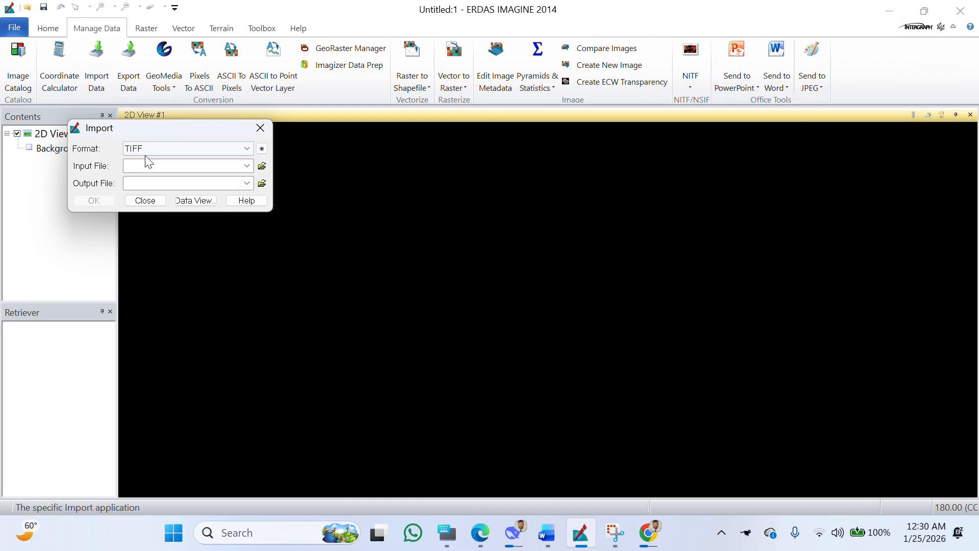
Browse for the input file in the LC09_L2SP_138043_20260109_20260110_02_T1 folder under ERDAS > Supervised and Unsupervised classification on drive F.
{"action": "left_click", "coordinate": [262, 165]}
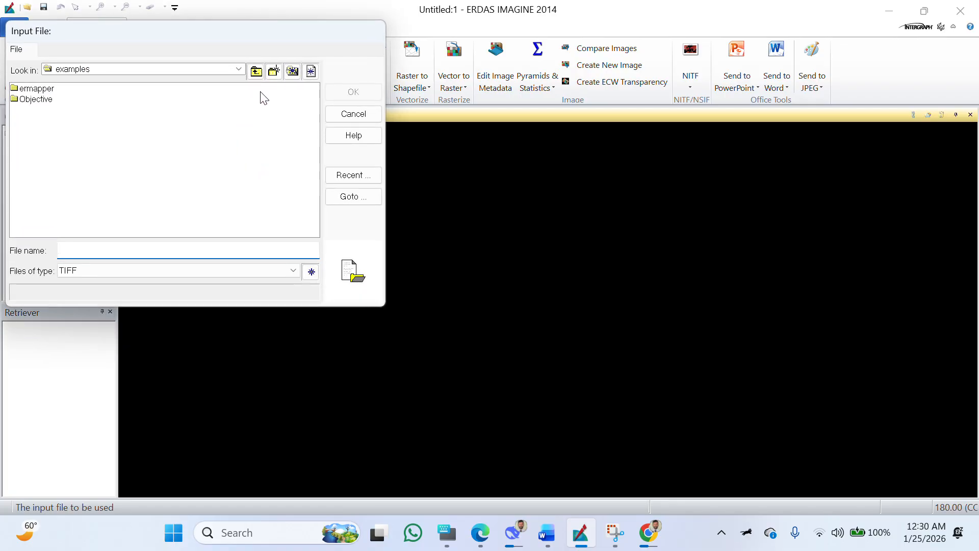
{"action": "left_click", "coordinate": [238, 69]}
{"action": "left_click", "coordinate": [153, 144]}
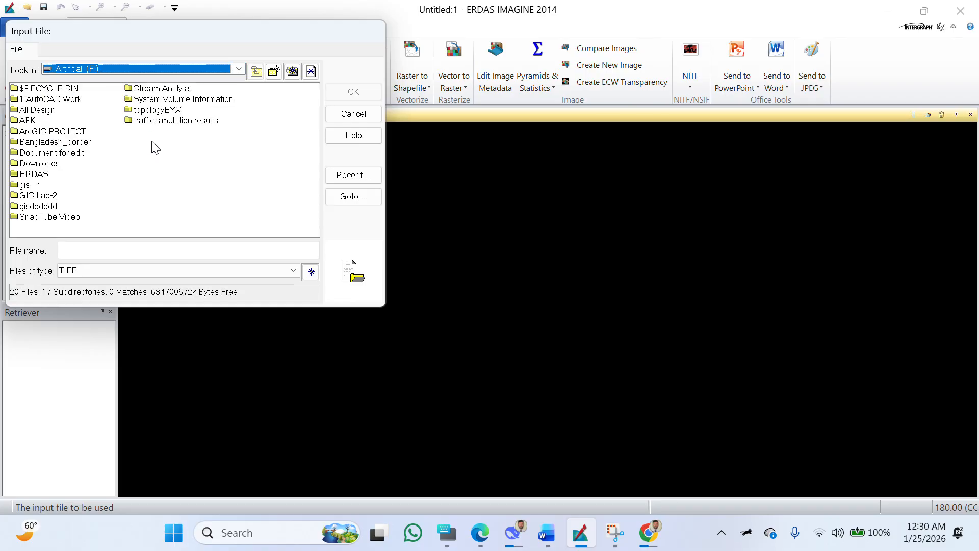
{"action": "double_click", "coordinate": [46, 174]}
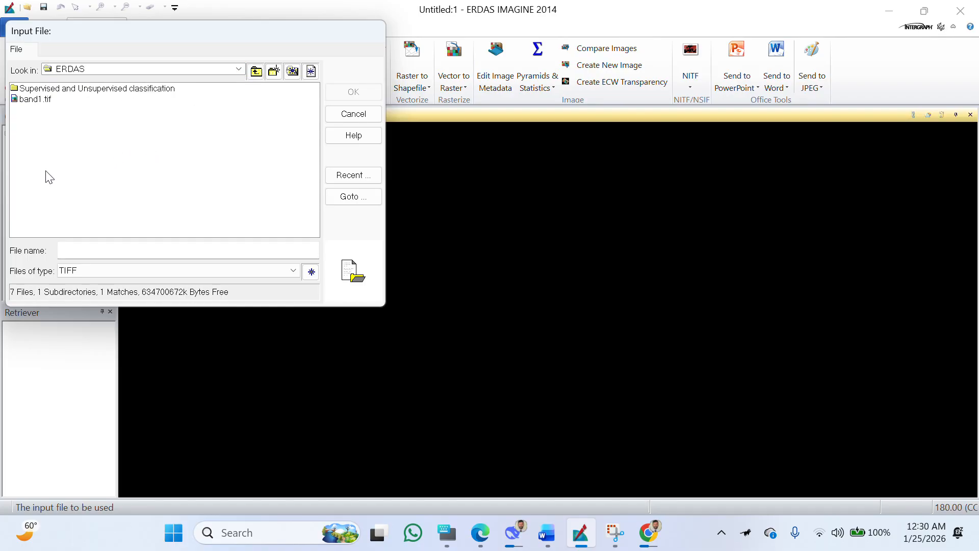
{"action": "double_click", "coordinate": [53, 91]}
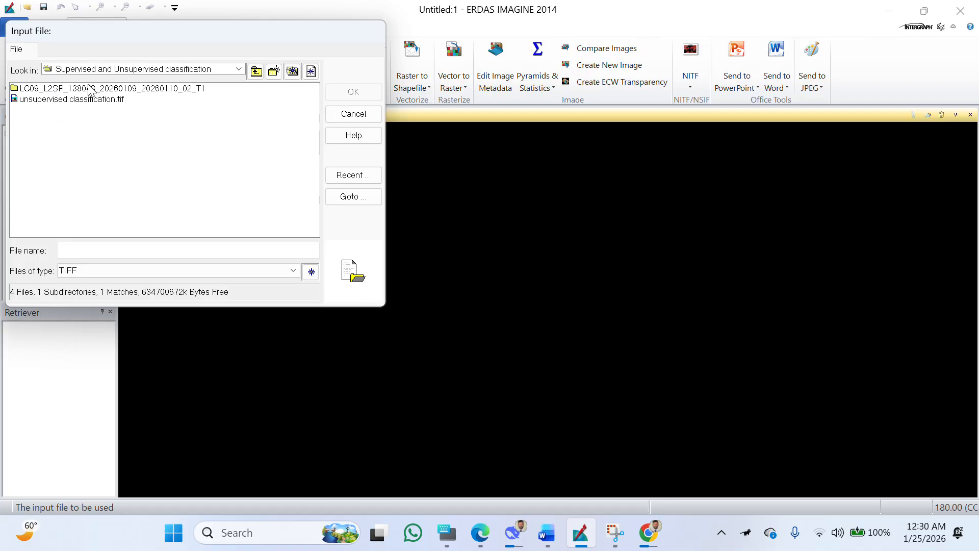
{"action": "double_click", "coordinate": [90, 91]}
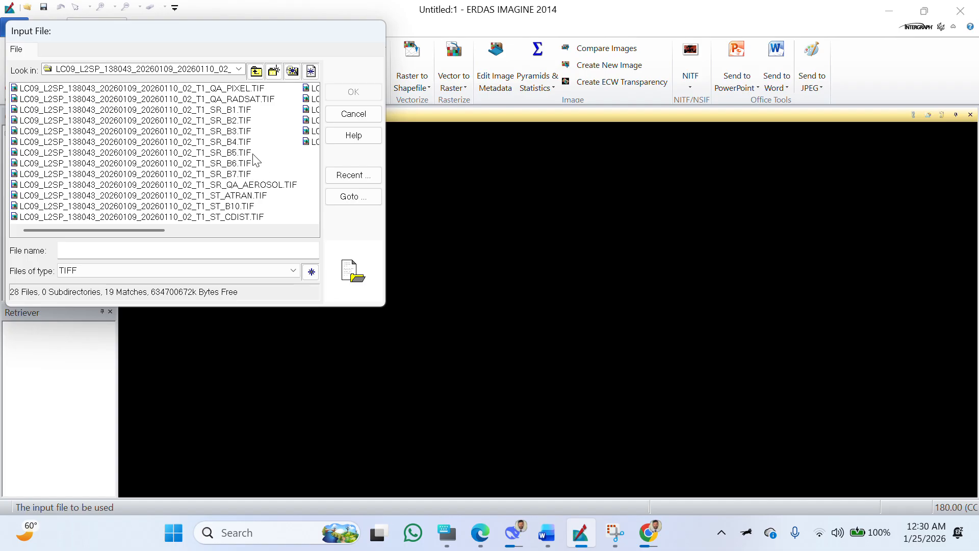
Choose LC09_L2SP_138043_20260109_20260110_02_T1_SR_B1.TIF as the input file and dismiss the error messages.
{"action": "left_click", "coordinate": [189, 113]}
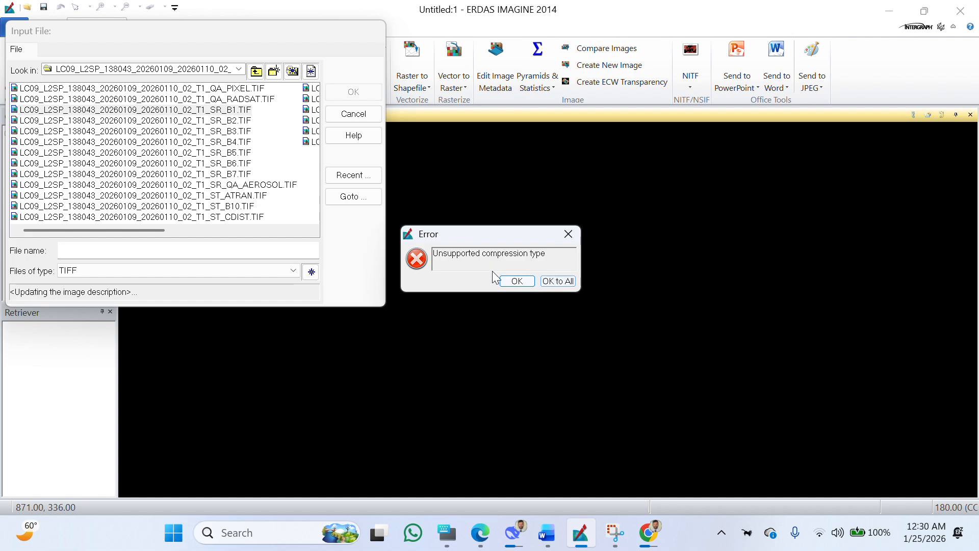
{"action": "left_click", "coordinate": [544, 282]}
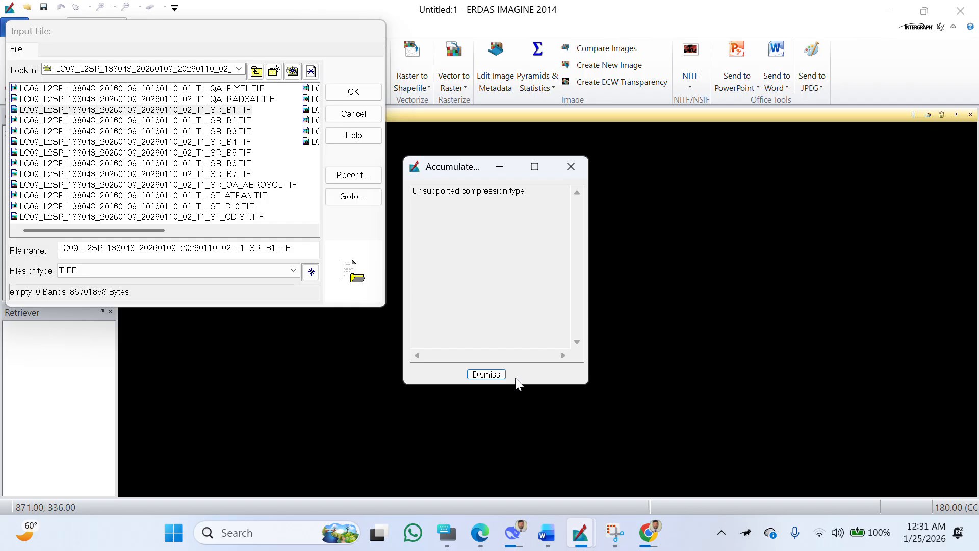
{"action": "left_click", "coordinate": [485, 374]}
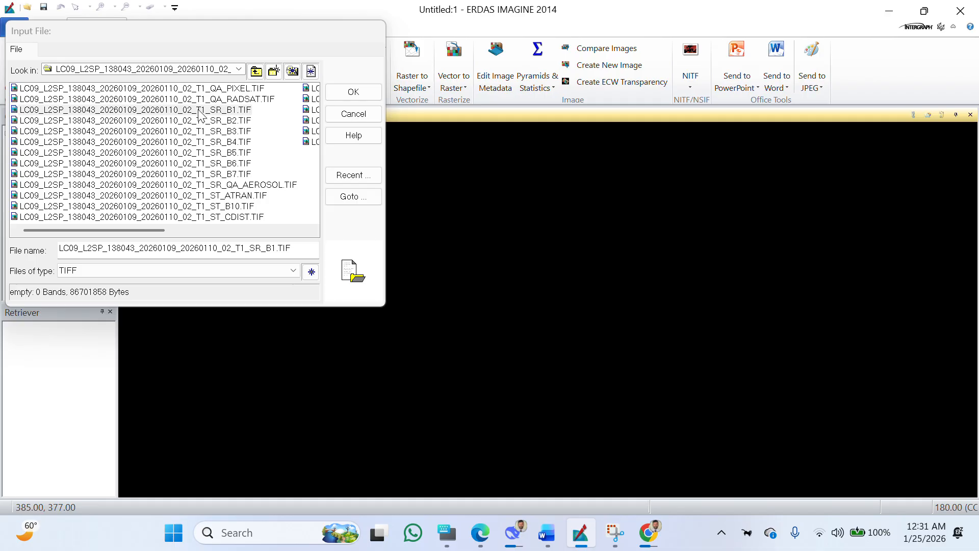
Choose LC09_L2SP_138043_20260109_20260110_02_T1_SR_B7.TIF as the input file instead and dismiss the error messages.
{"action": "left_click", "coordinate": [229, 178]}
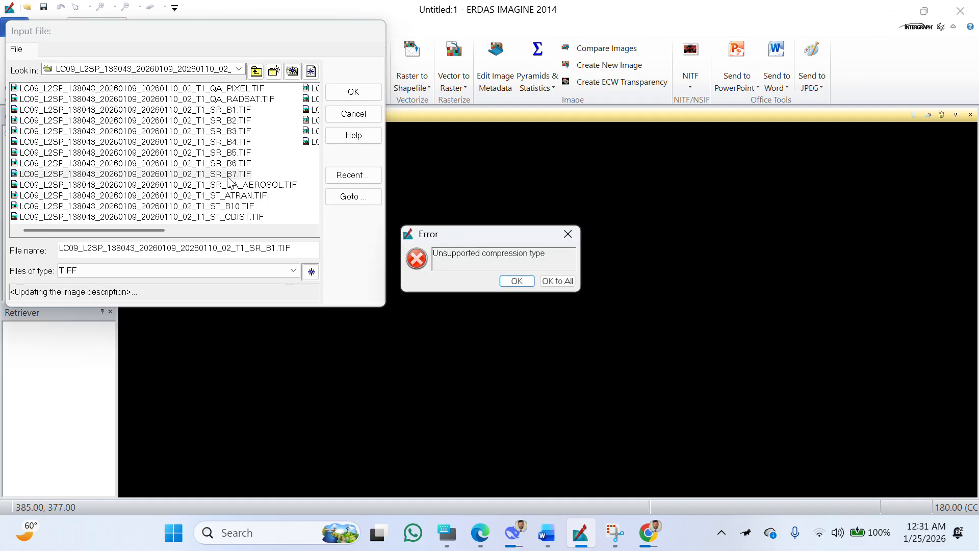
{"action": "left_click", "coordinate": [559, 281]}
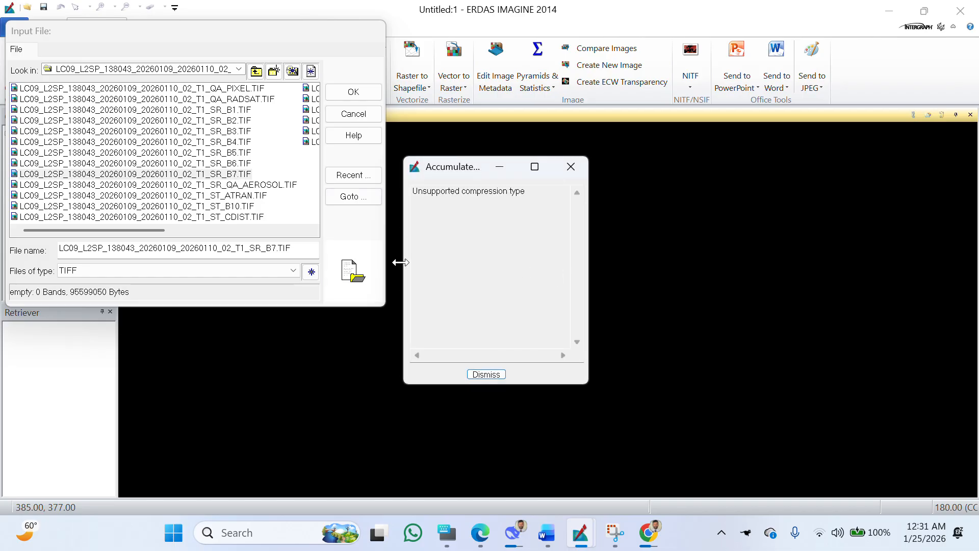
{"action": "left_click", "coordinate": [486, 375]}
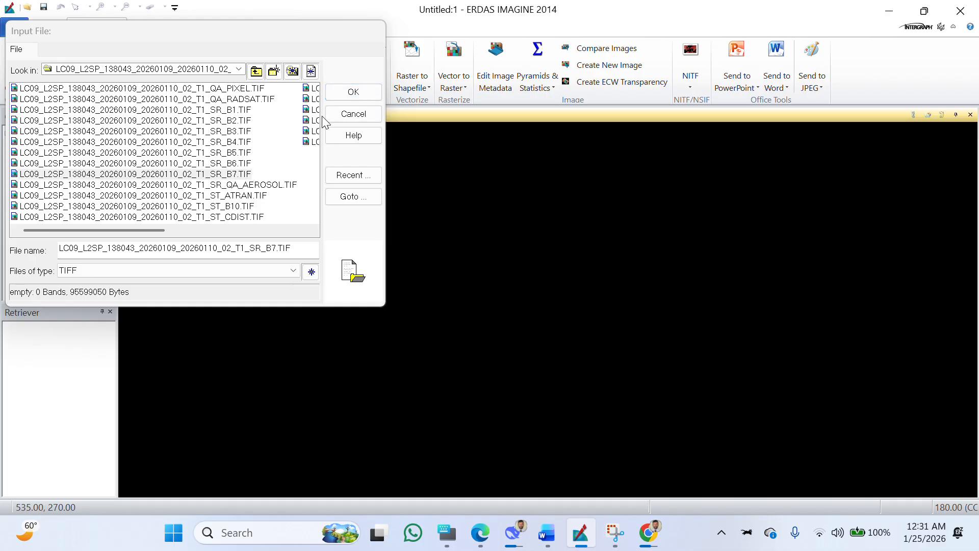
{"action": "left_click", "coordinate": [346, 91]}
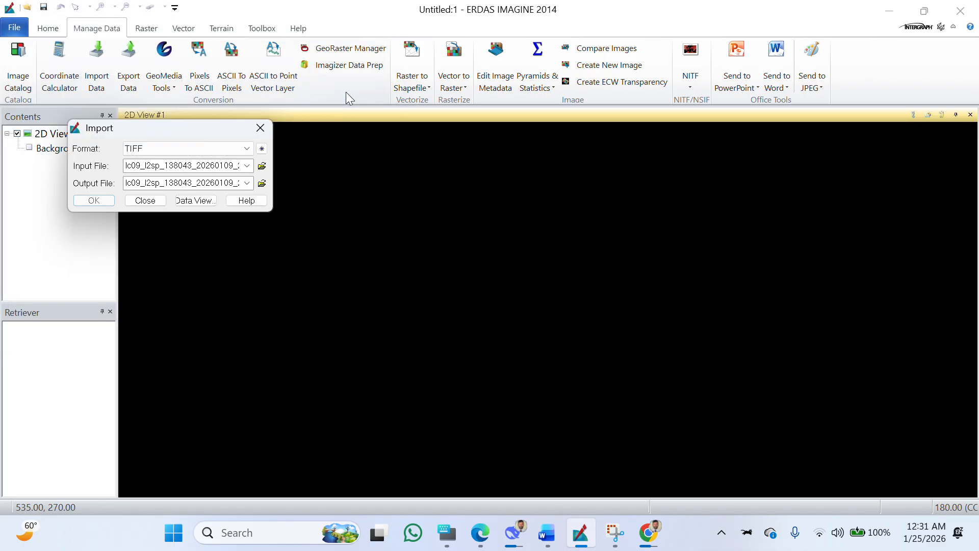
Set the import output to band7.img in the supervised and unsupervised classification folder.
{"action": "left_click", "coordinate": [213, 183]}
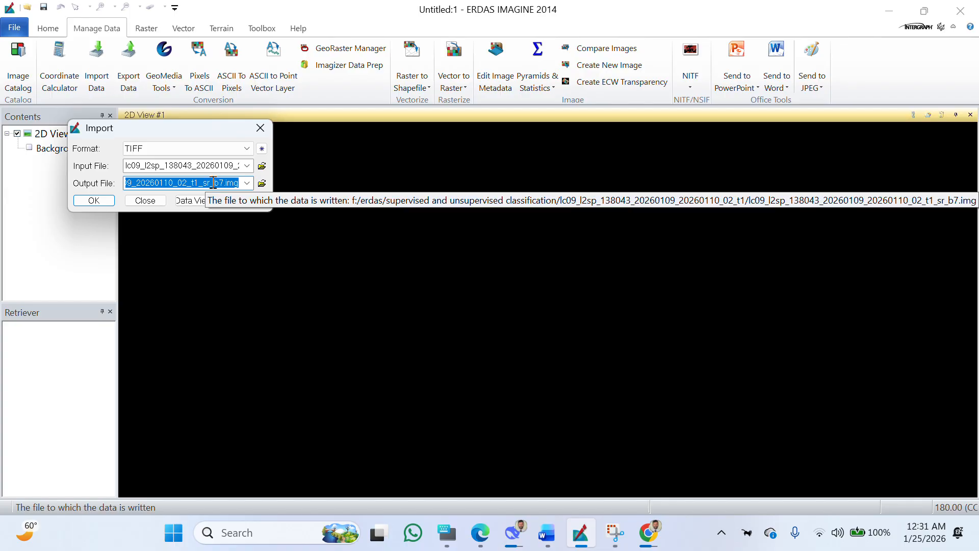
{"action": "type", "text": "Band7"}
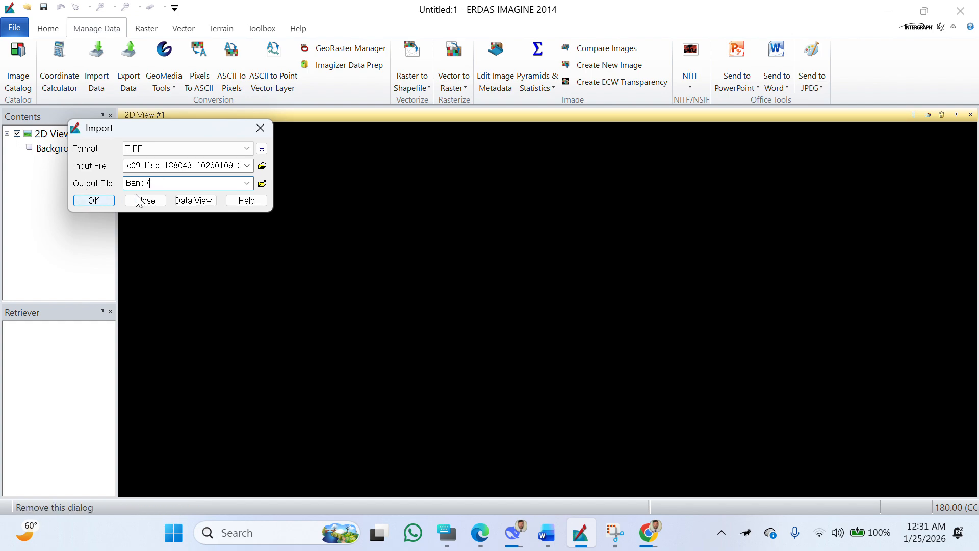
{"action": "left_click", "coordinate": [246, 183]}
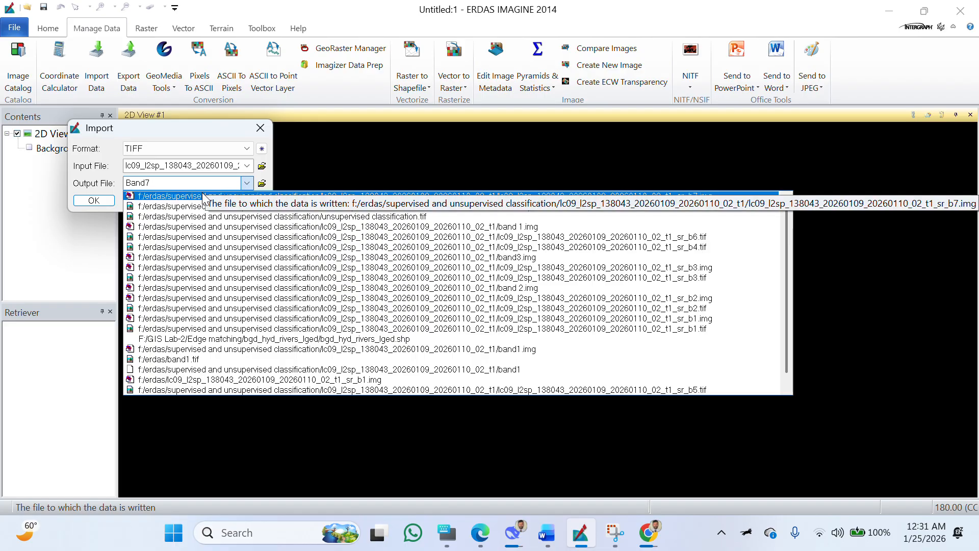
{"action": "left_click", "coordinate": [255, 182]}
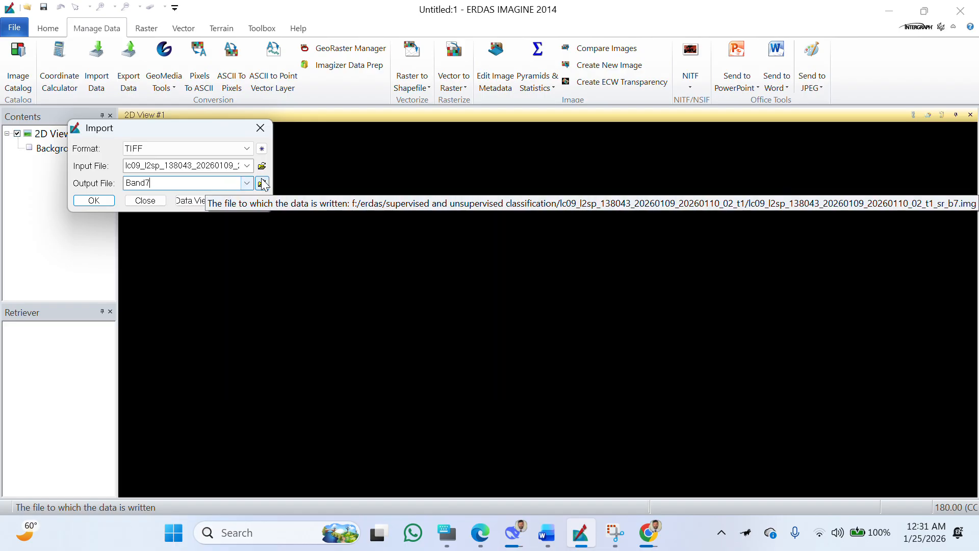
{"action": "left_click", "coordinate": [261, 182]}
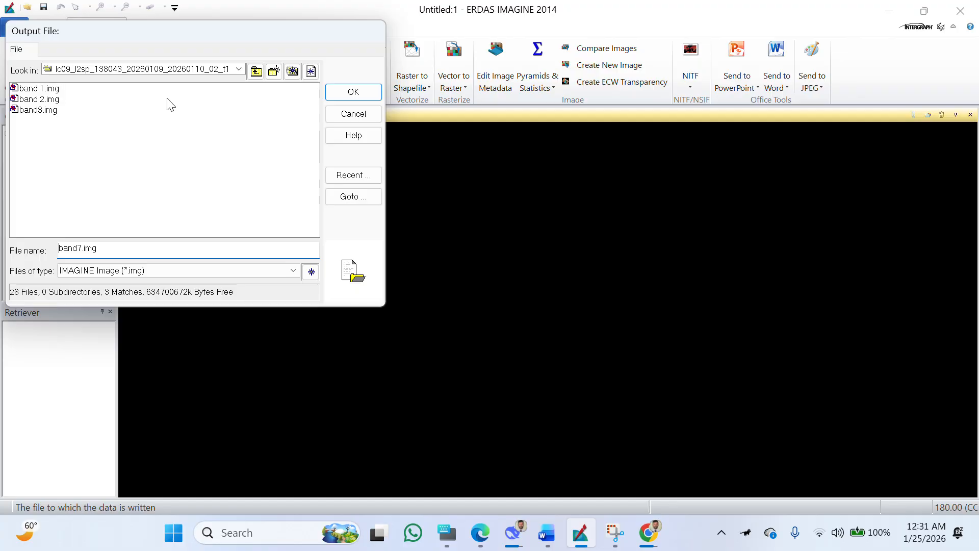
{"action": "left_click", "coordinate": [239, 69]}
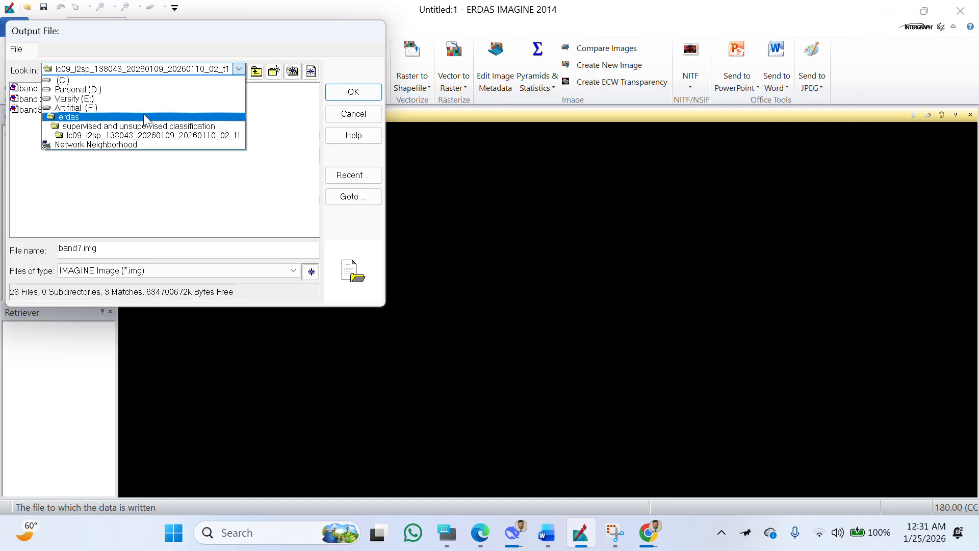
{"action": "left_click", "coordinate": [100, 128]}
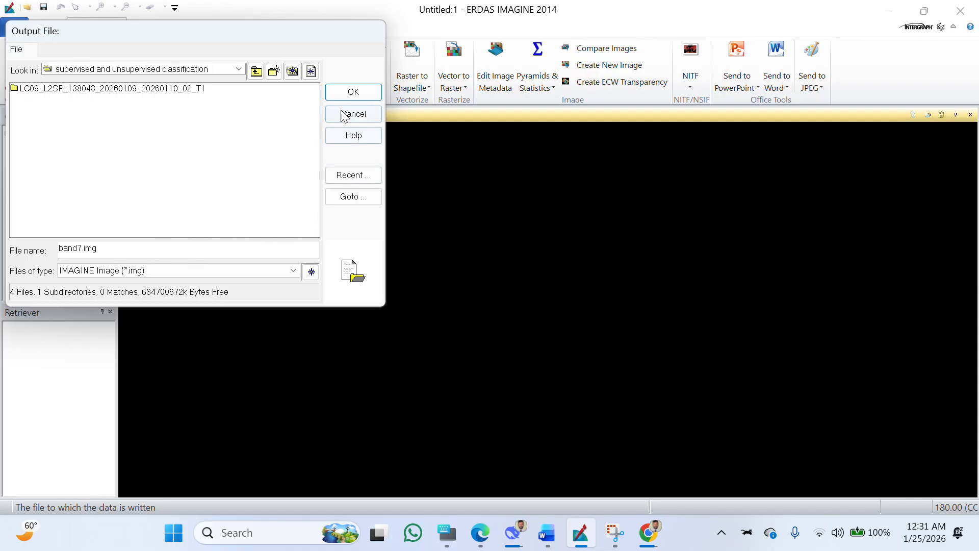
{"action": "left_click", "coordinate": [346, 95]}
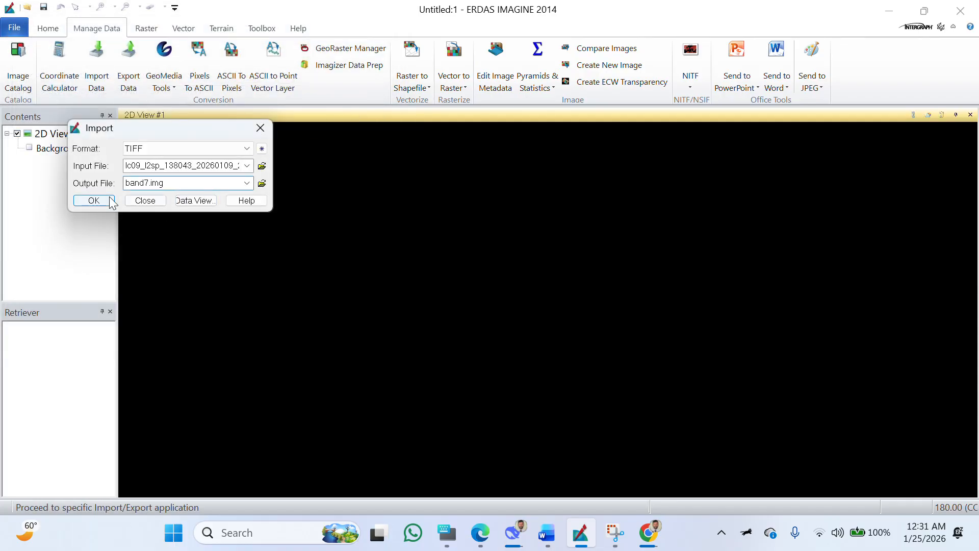
Run the TIFF import of band 7 with the default import options and close the import dialogs.
{"action": "left_click", "coordinate": [108, 201]}
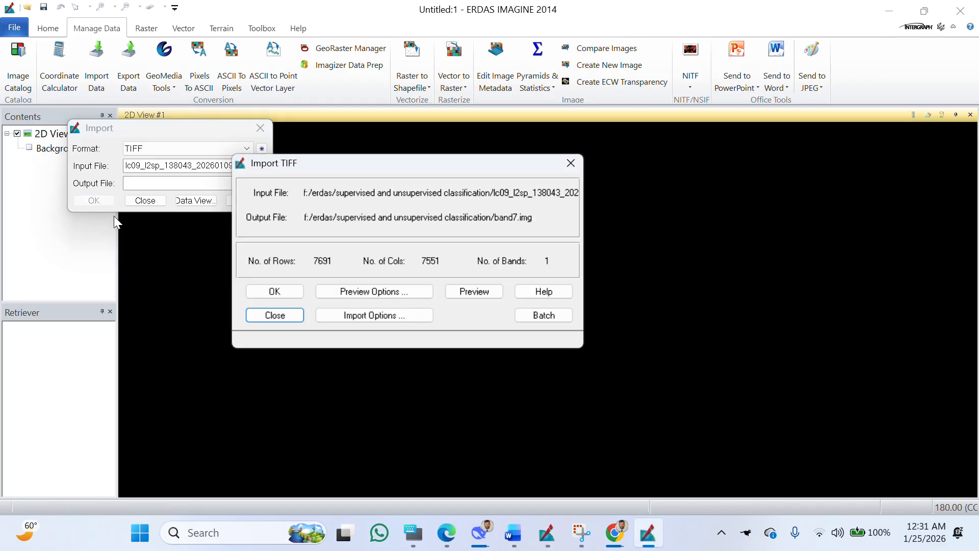
{"action": "left_click", "coordinate": [271, 289]}
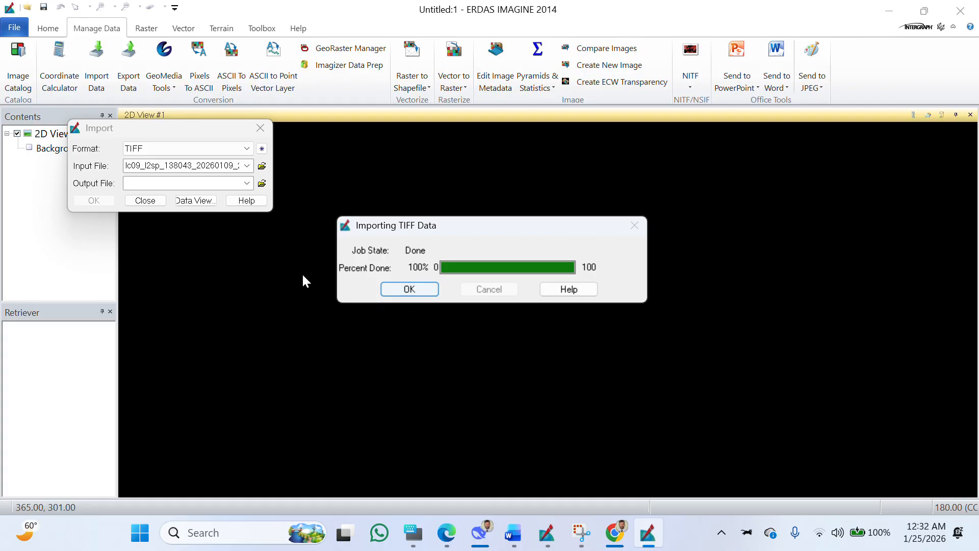
{"action": "left_click", "coordinate": [403, 289]}
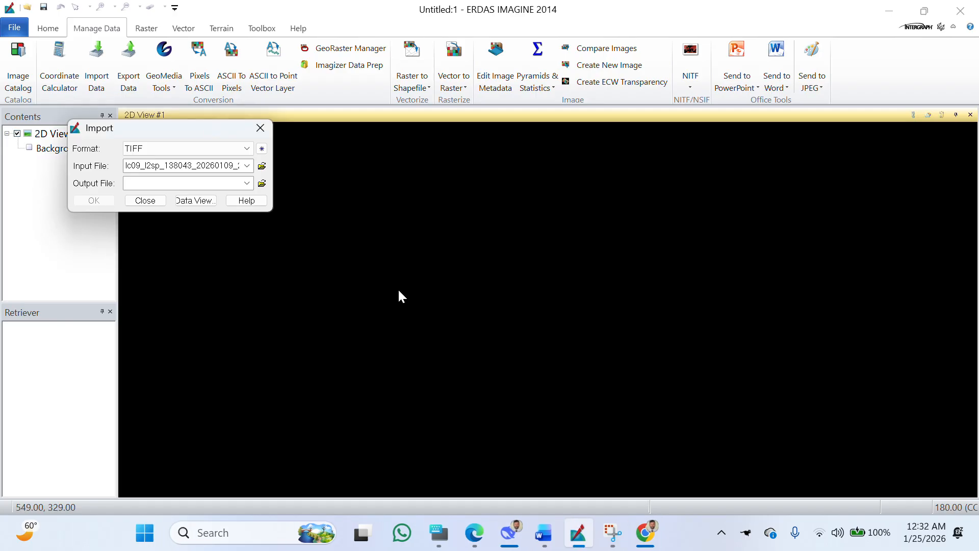
{"action": "left_click", "coordinate": [264, 127]}
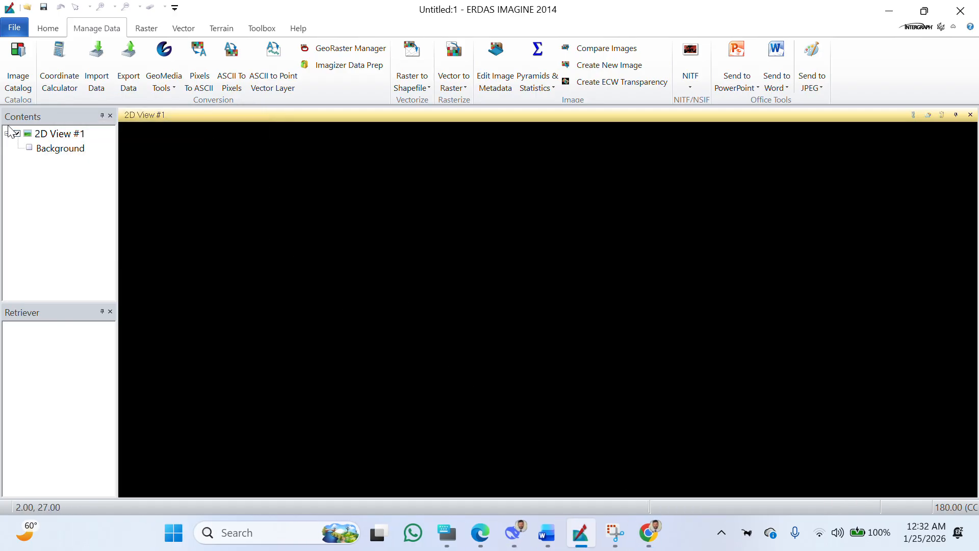
{"action": "right_click", "coordinate": [22, 30]}
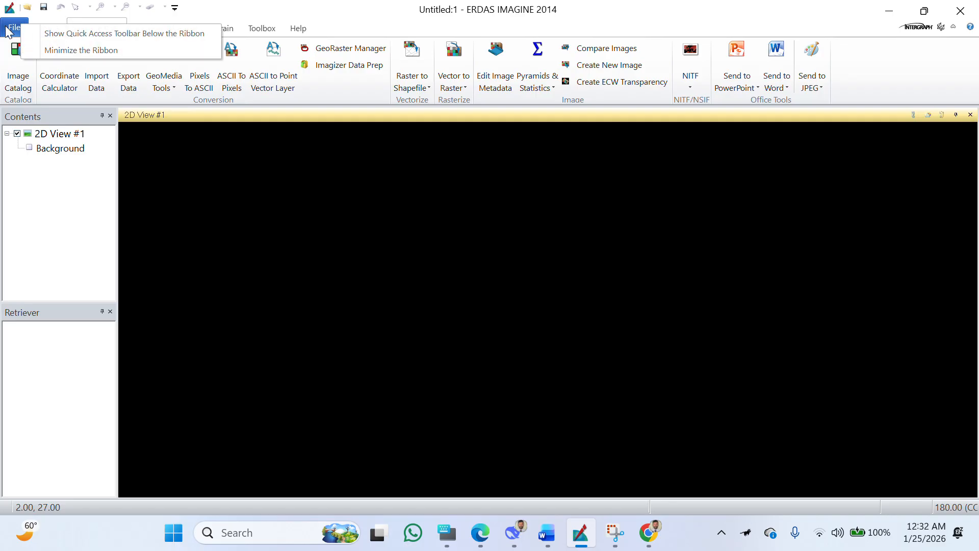
{"action": "right_click", "coordinate": [7, 31]}
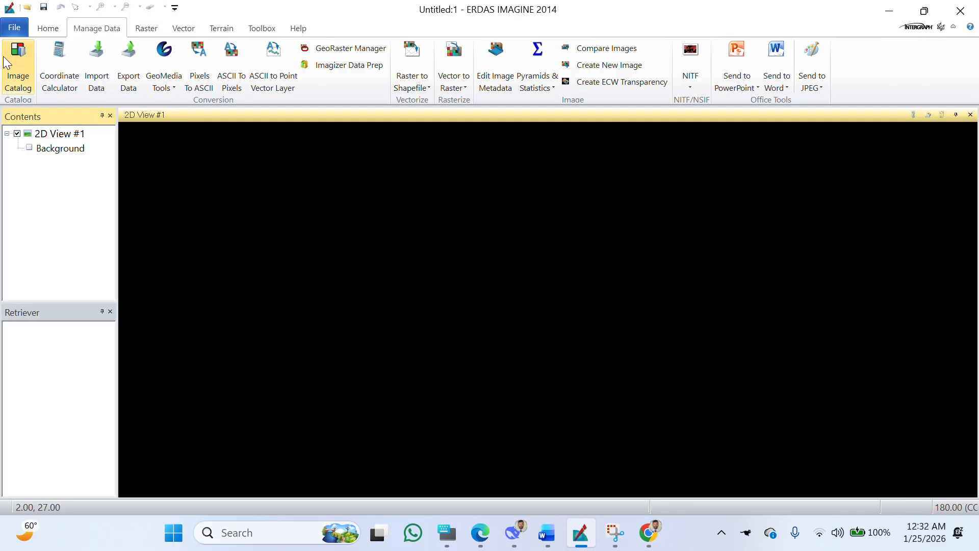
{"action": "left_click", "coordinate": [14, 28]}
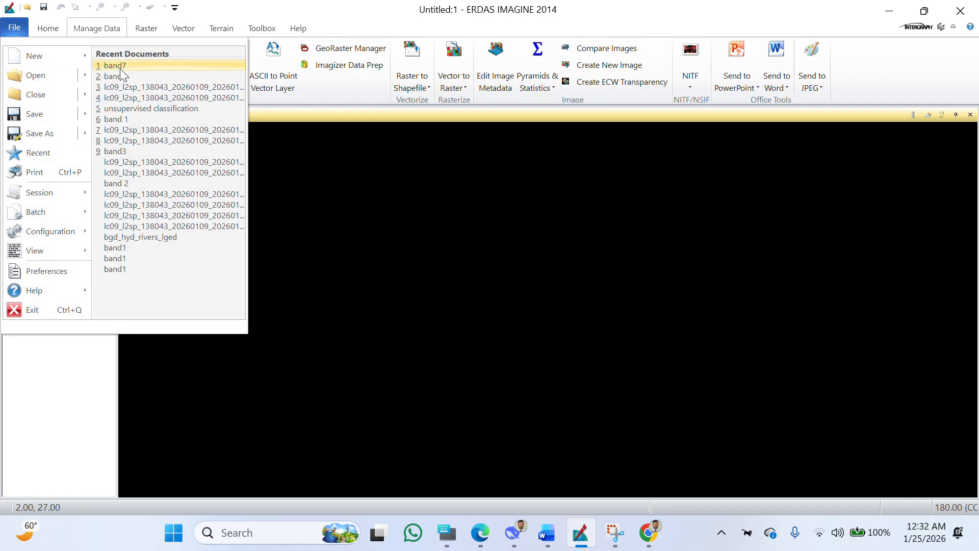
{"action": "left_click", "coordinate": [33, 399]}
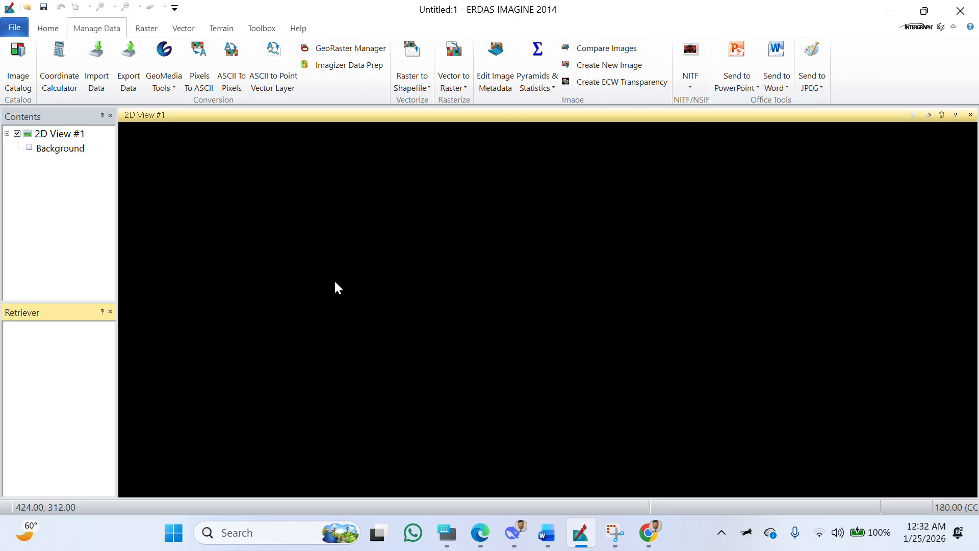
Try to open the second band7 entry among the recent documents and dismiss the error messages.
{"action": "left_click", "coordinate": [19, 26]}
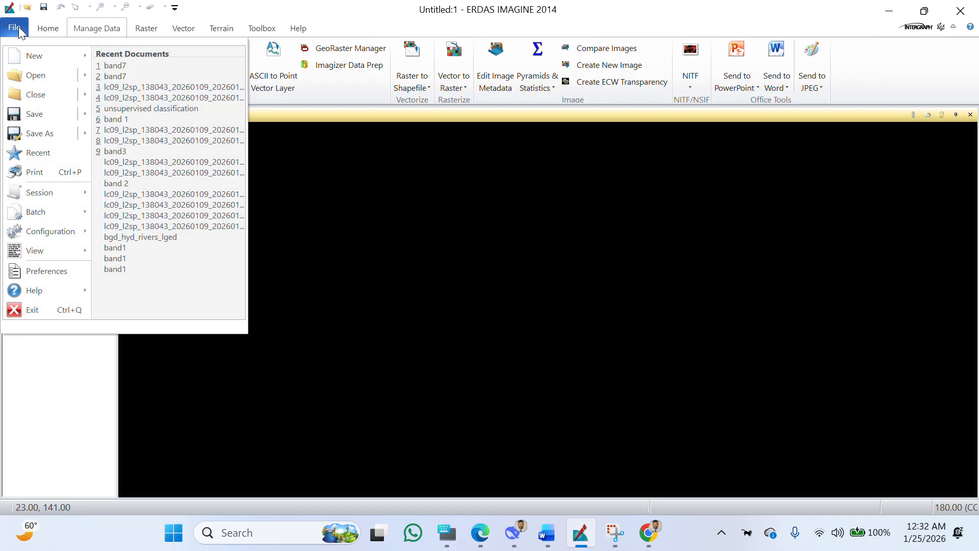
{"action": "left_click", "coordinate": [134, 76]}
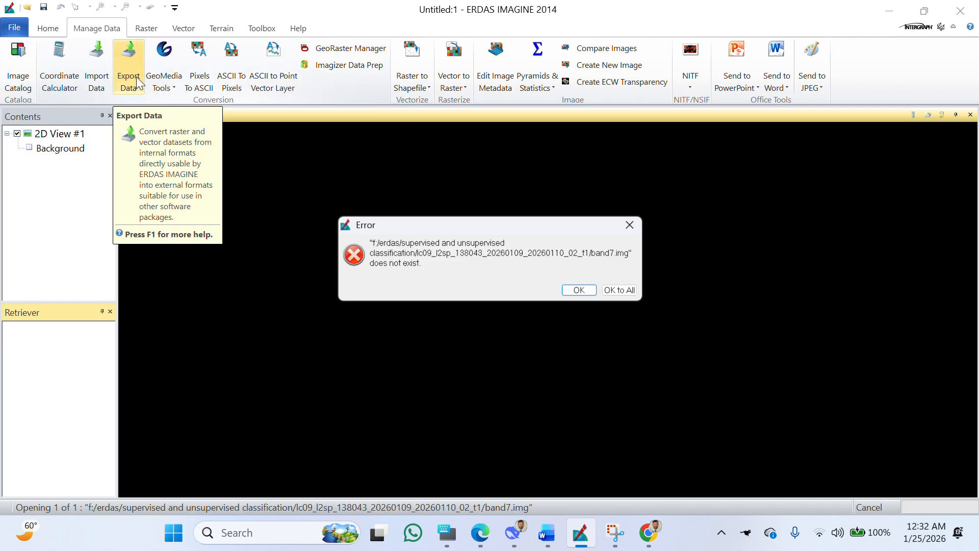
{"action": "left_click", "coordinate": [620, 290]}
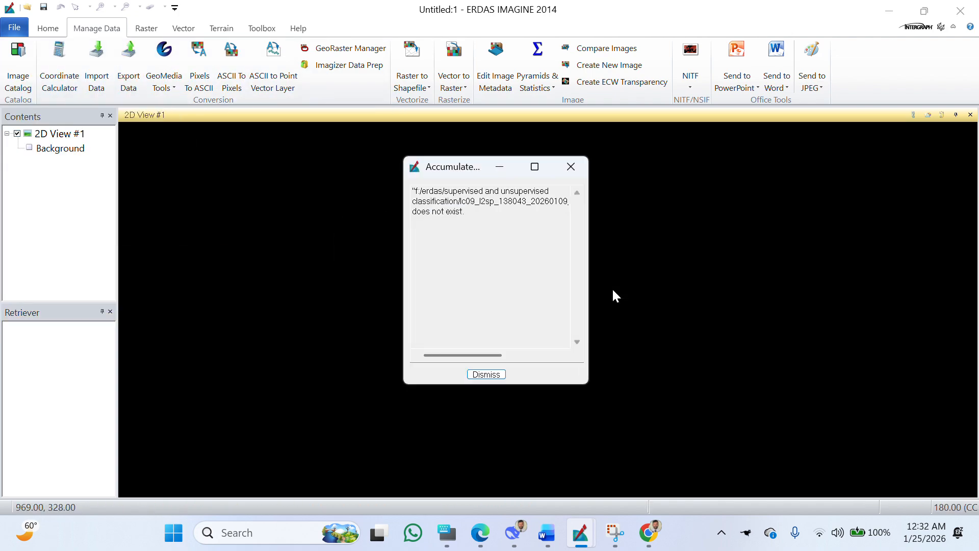
{"action": "left_click", "coordinate": [486, 374]}
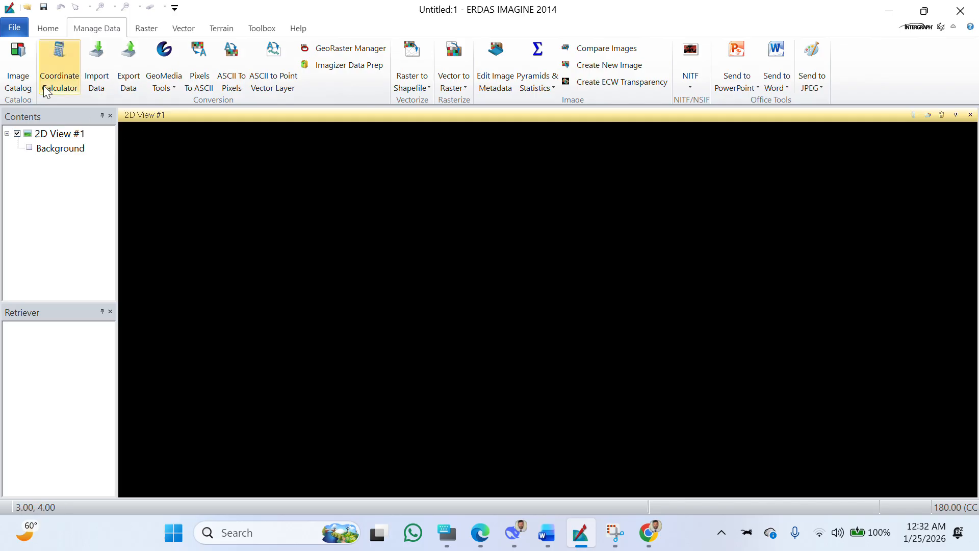
Open the newly imported band7 image, the first entry among the recent documents, in the 2D view.
{"action": "left_click", "coordinate": [8, 32]}
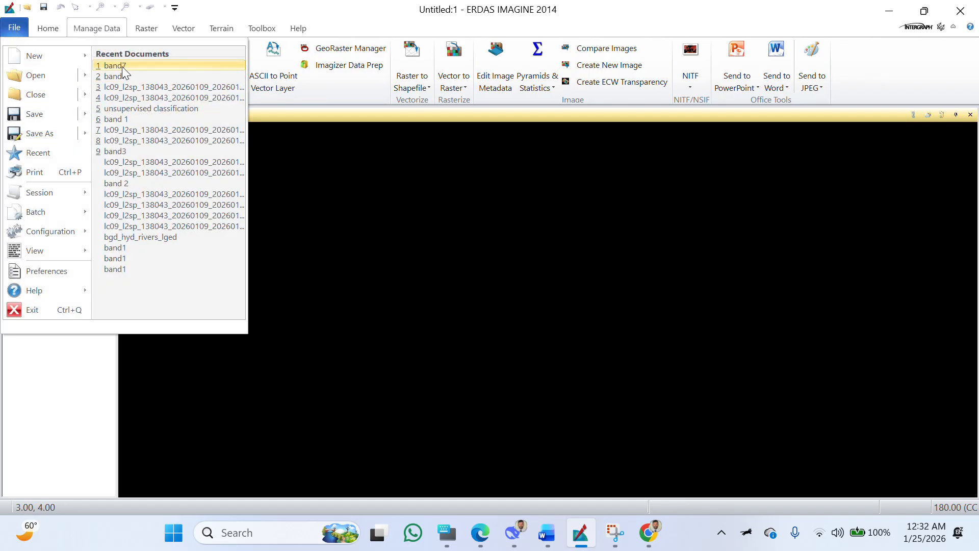
{"action": "left_click", "coordinate": [121, 66]}
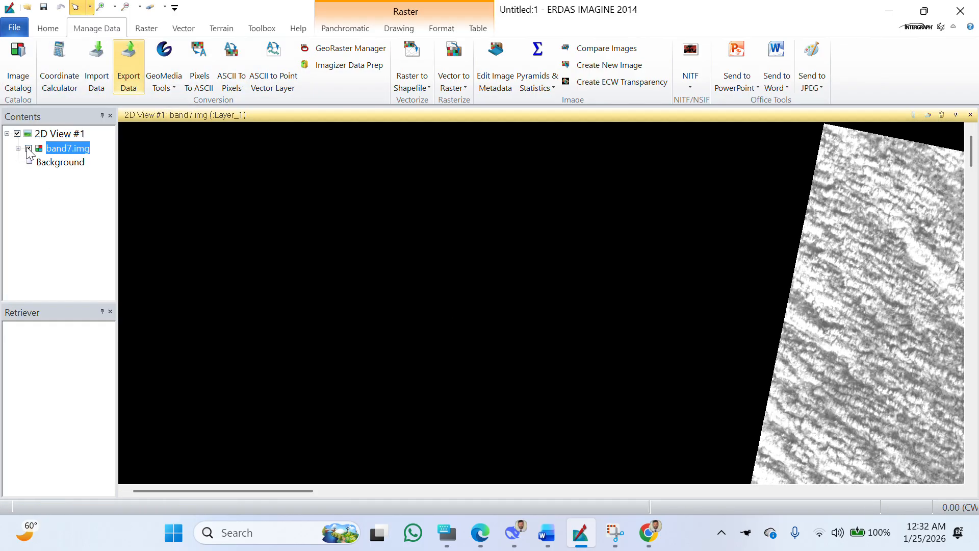
Examine the band7 image across the whole scene and up close along the river channels and their confluence.
{"action": "scroll", "coordinate": [773, 322], "scroll_direction": "down", "scroll_amount": 5}
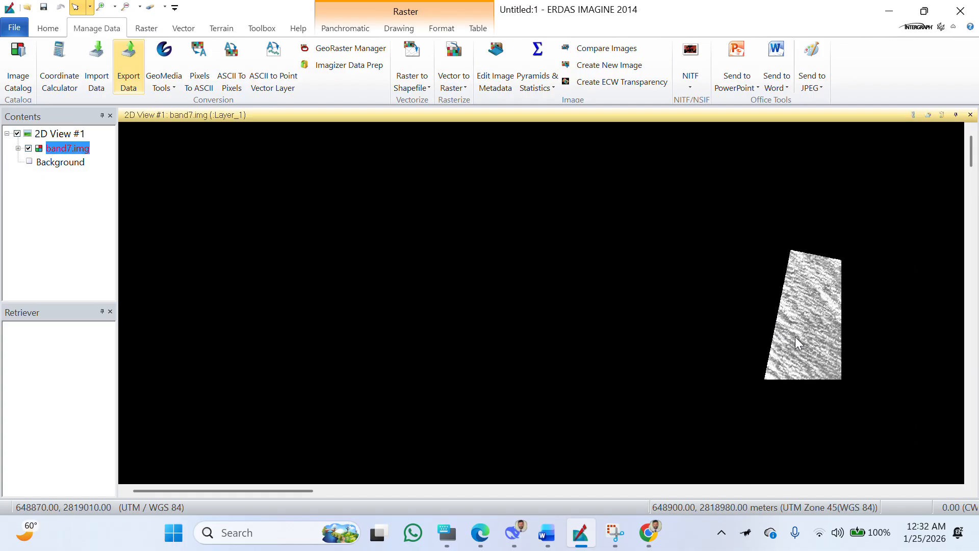
{"action": "left_click_drag", "start_coordinate": [873, 363], "coordinate": [595, 271]}
{"action": "scroll", "coordinate": [595, 271], "scroll_direction": "up", "scroll_amount": 3}
{"action": "scroll", "coordinate": [515, 313], "scroll_direction": "down", "scroll_amount": 5}
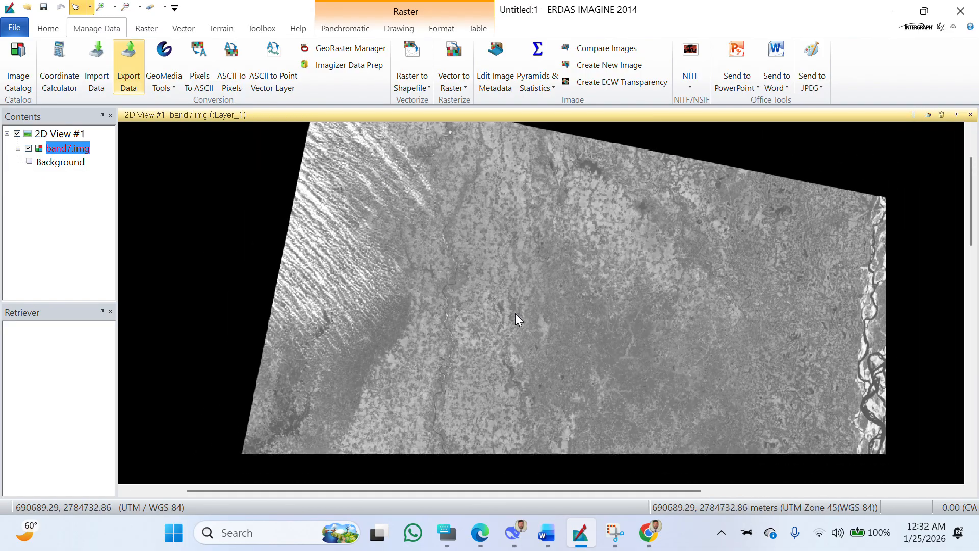
{"action": "scroll", "coordinate": [607, 402], "scroll_direction": "up", "scroll_amount": 2}
{"action": "left_click_drag", "start_coordinate": [606, 402], "coordinate": [509, 224]}
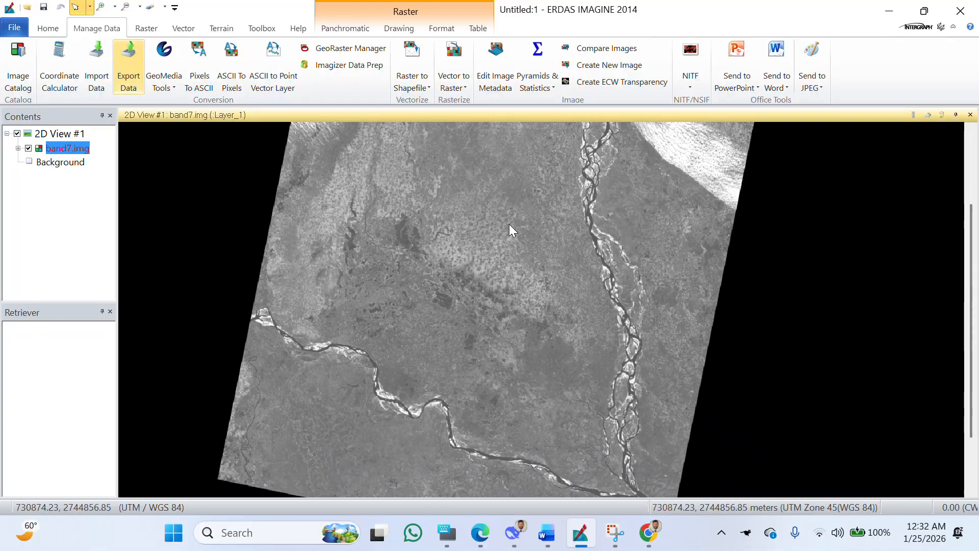
{"action": "scroll", "coordinate": [518, 281], "scroll_direction": "down", "scroll_amount": 3}
{"action": "scroll", "coordinate": [586, 387], "scroll_direction": "up", "scroll_amount": 1}
{"action": "left_click_drag", "start_coordinate": [554, 353], "coordinate": [553, 283]}
{"action": "scroll", "coordinate": [552, 277], "scroll_direction": "up", "scroll_amount": 1}
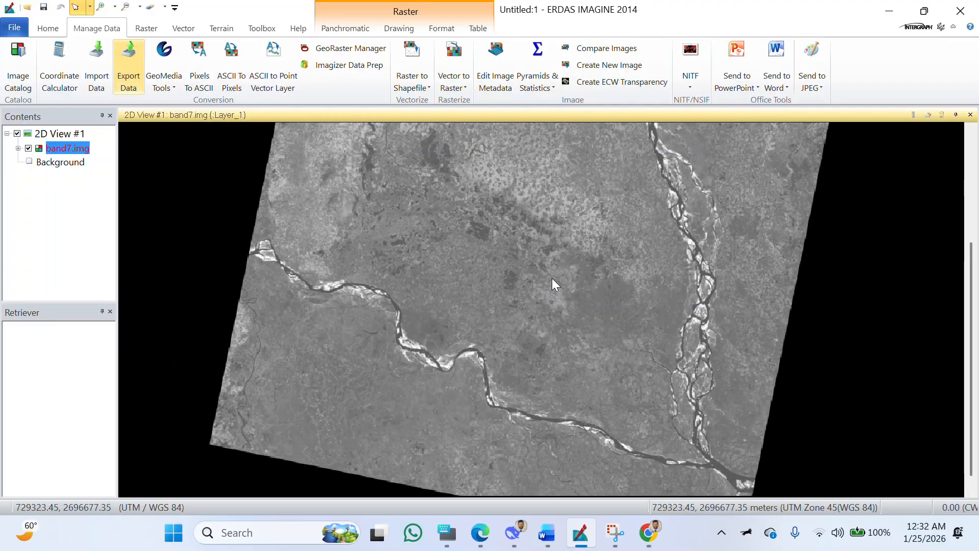
{"action": "scroll", "coordinate": [548, 274], "scroll_direction": "down", "scroll_amount": 3}
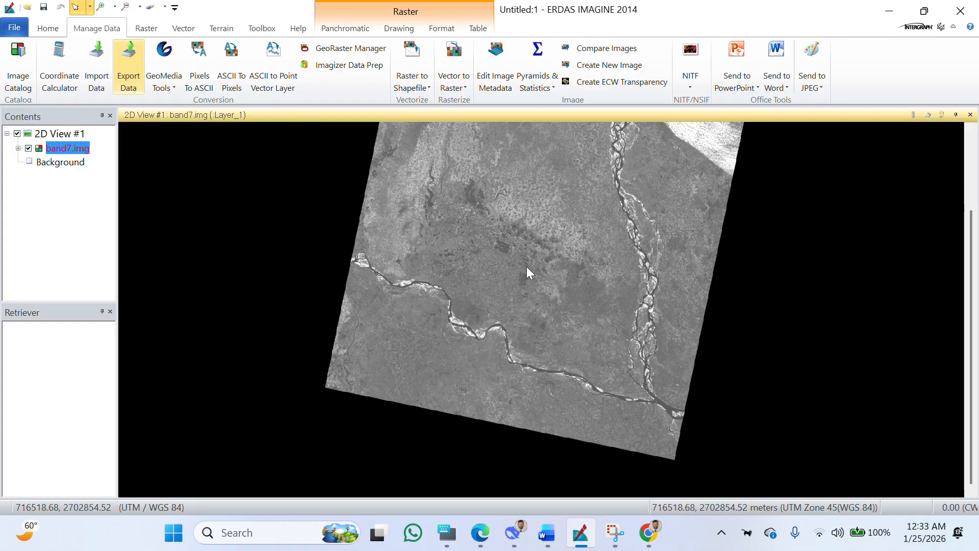
{"action": "left_click_drag", "start_coordinate": [526, 278], "coordinate": [534, 310]}
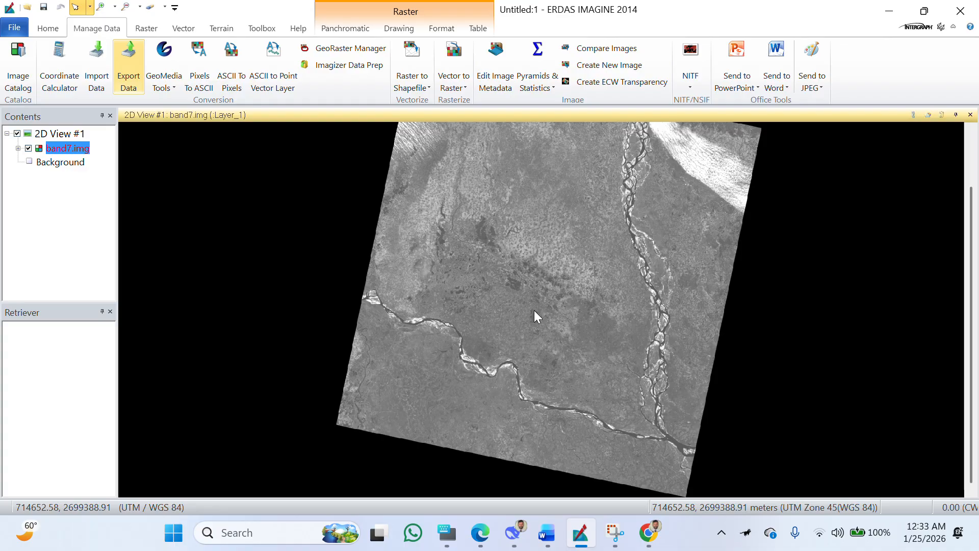
{"action": "scroll", "coordinate": [596, 306], "scroll_direction": "down", "scroll_amount": 1}
{"action": "scroll", "coordinate": [598, 331], "scroll_direction": "up", "scroll_amount": 3}
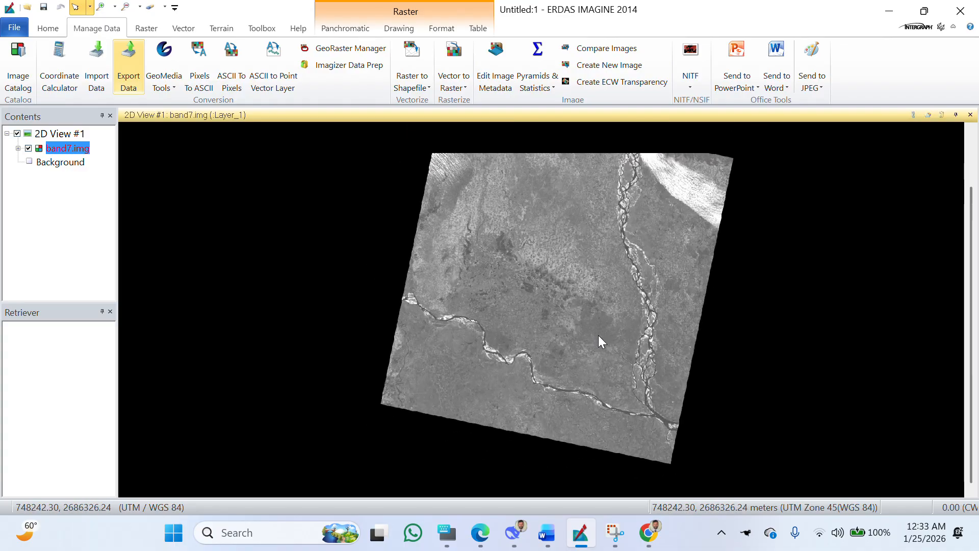
{"action": "scroll", "coordinate": [579, 420], "scroll_direction": "up", "scroll_amount": 2}
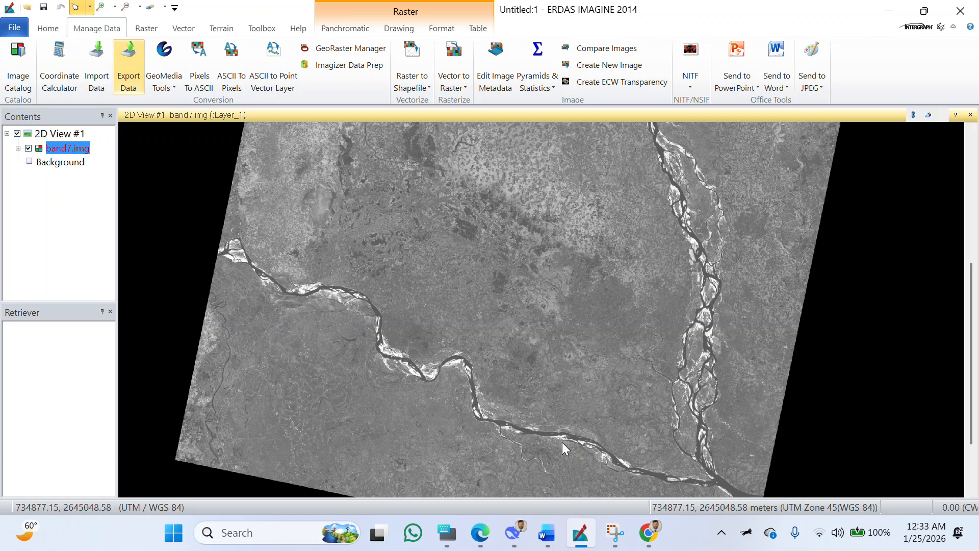
{"action": "left_click_drag", "start_coordinate": [562, 442], "coordinate": [562, 368]}
{"action": "scroll", "coordinate": [624, 365], "scroll_direction": "up", "scroll_amount": 1}
{"action": "scroll", "coordinate": [638, 351], "scroll_direction": "up", "scroll_amount": 2}
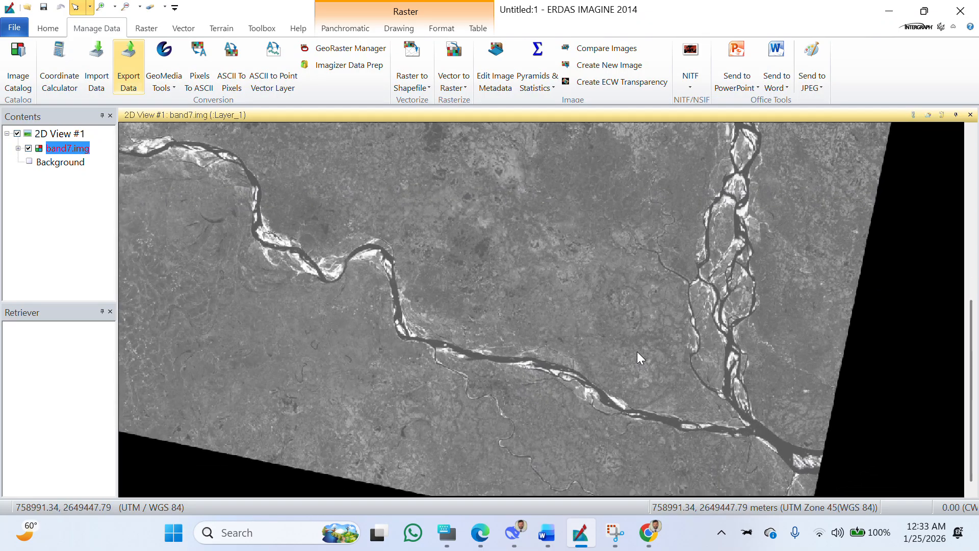
Examine the winding river's bends and sandbars in the band7 image, following its course east towards the braided channels.
{"action": "scroll", "coordinate": [603, 357], "scroll_direction": "down", "scroll_amount": 2}
{"action": "scroll", "coordinate": [582, 321], "scroll_direction": "up", "scroll_amount": 1}
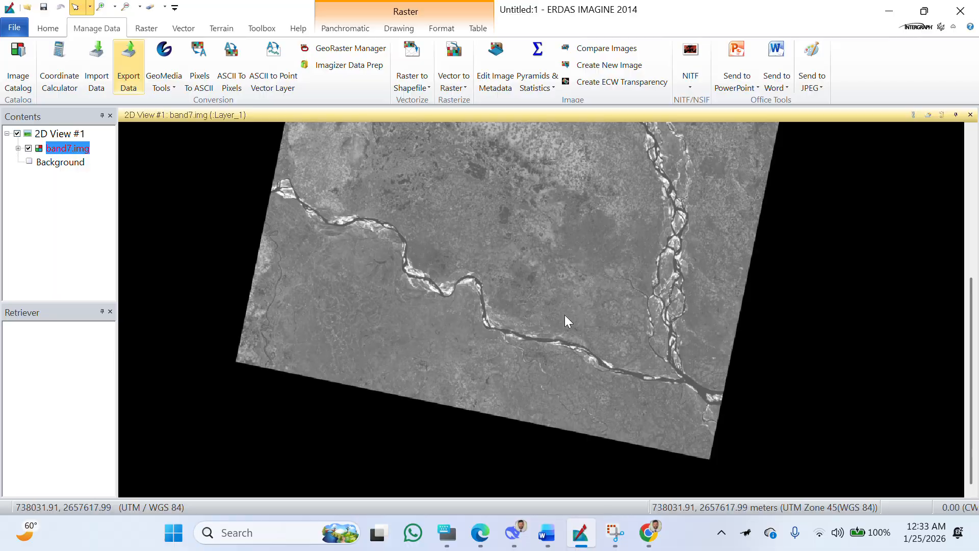
{"action": "scroll", "coordinate": [533, 316], "scroll_direction": "down", "scroll_amount": 1}
{"action": "scroll", "coordinate": [526, 330], "scroll_direction": "up", "scroll_amount": 3}
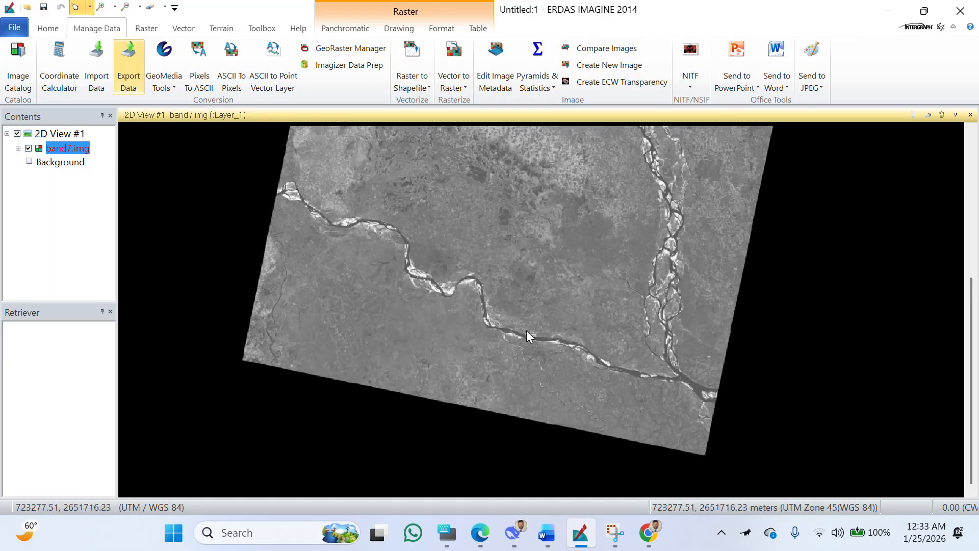
{"action": "scroll", "coordinate": [402, 393], "scroll_direction": "up", "scroll_amount": 2}
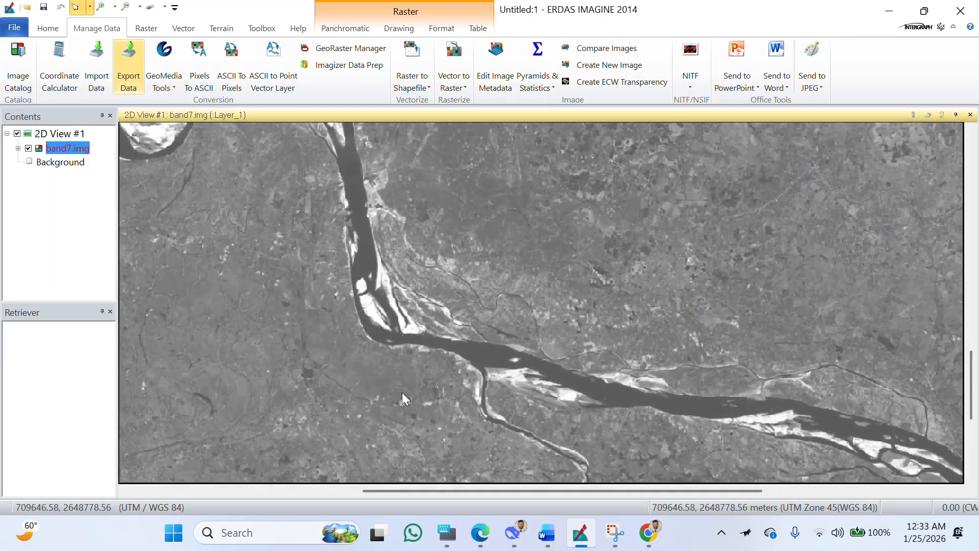
{"action": "scroll", "coordinate": [402, 393], "scroll_direction": "down", "scroll_amount": 1}
{"action": "scroll", "coordinate": [402, 393], "scroll_direction": "down", "scroll_amount": 3}
{"action": "scroll", "coordinate": [412, 388], "scroll_direction": "up", "scroll_amount": 3}
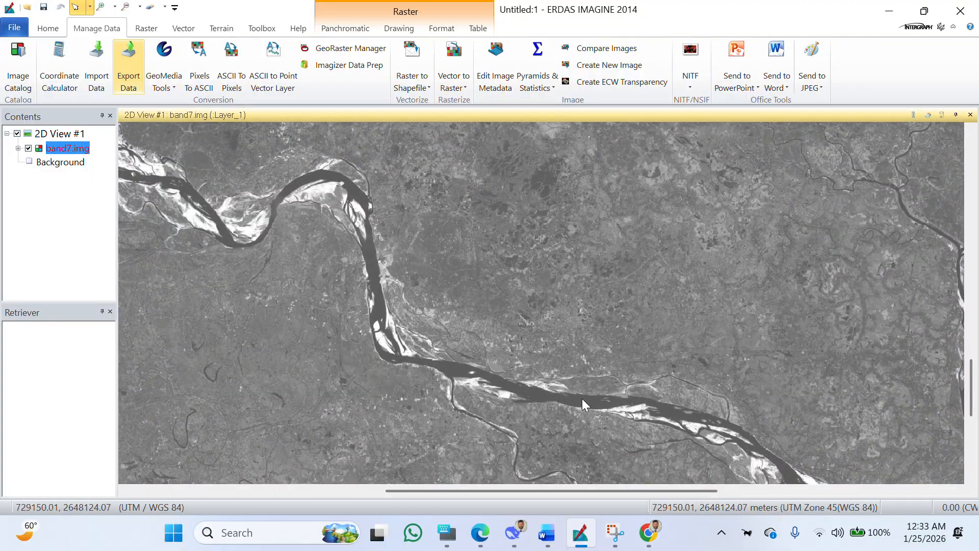
{"action": "scroll", "coordinate": [590, 400], "scroll_direction": "up", "scroll_amount": 1}
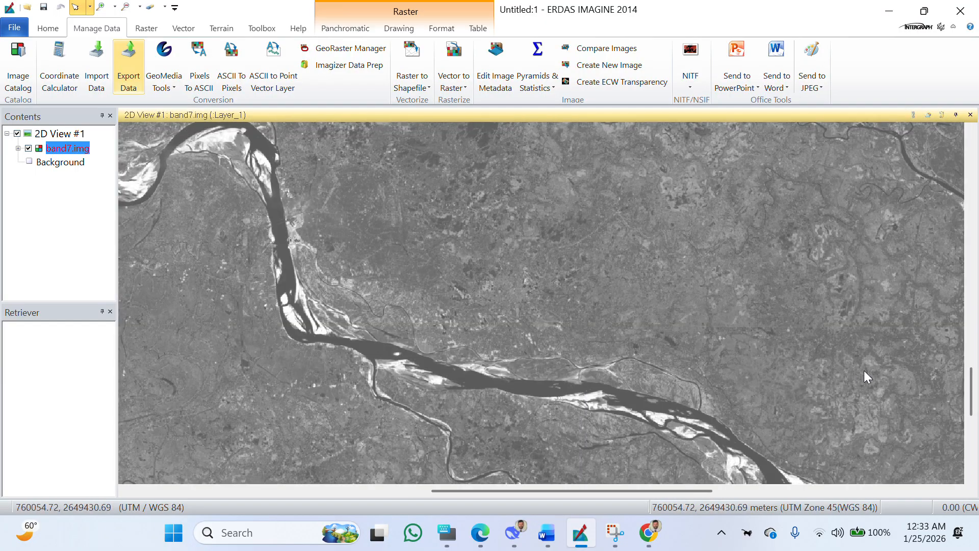
{"action": "left_click_drag", "start_coordinate": [863, 370], "coordinate": [463, 299]}
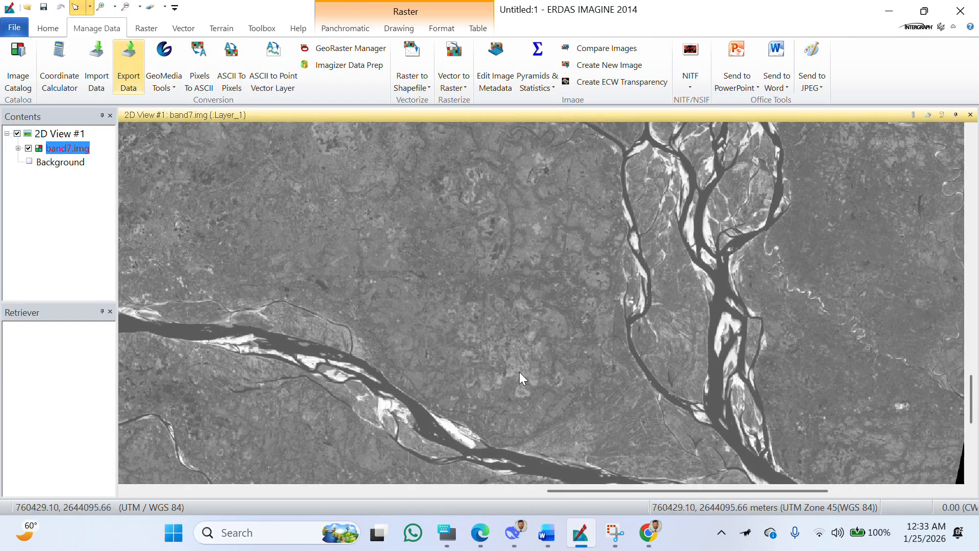
{"action": "scroll", "coordinate": [519, 374], "scroll_direction": "up", "scroll_amount": 2}
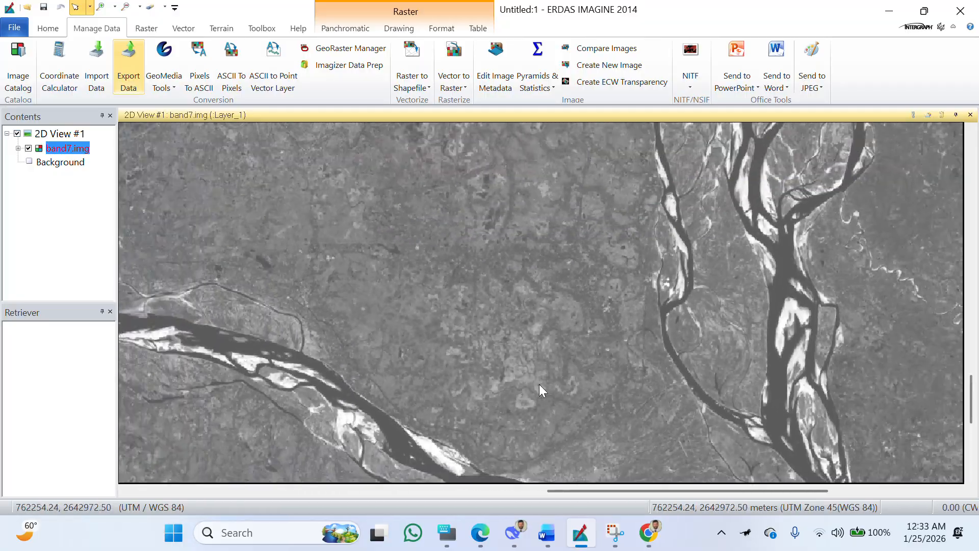
{"action": "scroll", "coordinate": [571, 372], "scroll_direction": "down", "scroll_amount": 2}
{"action": "scroll", "coordinate": [778, 377], "scroll_direction": "up", "scroll_amount": 1}
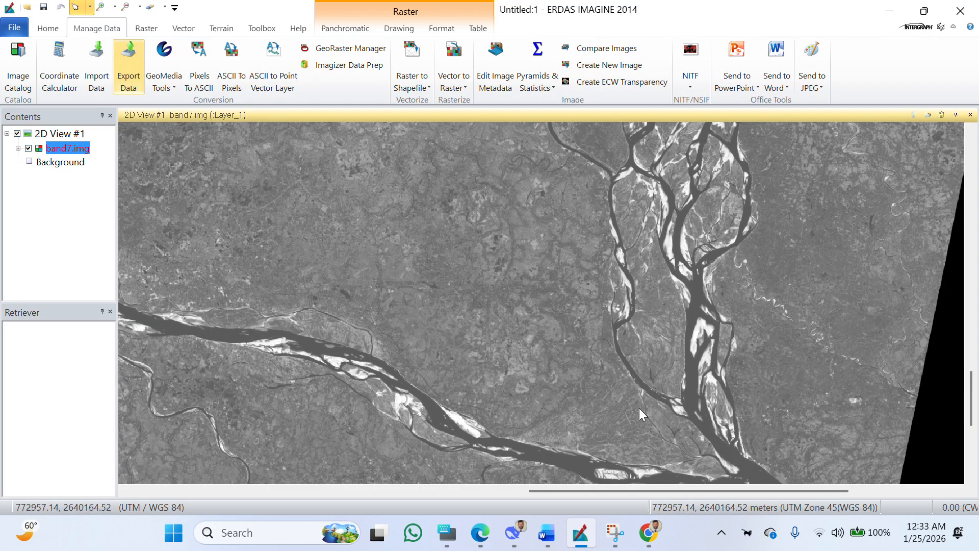
Inspect the braided channels north of the confluence and the land between the two rivers down to pixel level.
{"action": "left_click_drag", "start_coordinate": [800, 405], "coordinate": [779, 318]}
{"action": "left_click_drag", "start_coordinate": [496, 405], "coordinate": [513, 378]}
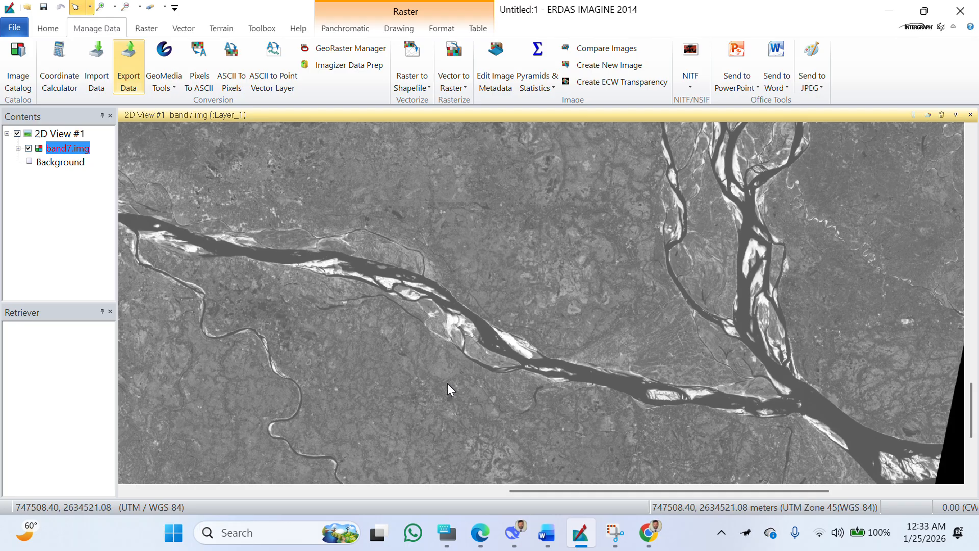
{"action": "left_click_drag", "start_coordinate": [496, 336], "coordinate": [518, 427]}
{"action": "left_click_drag", "start_coordinate": [520, 260], "coordinate": [516, 353]}
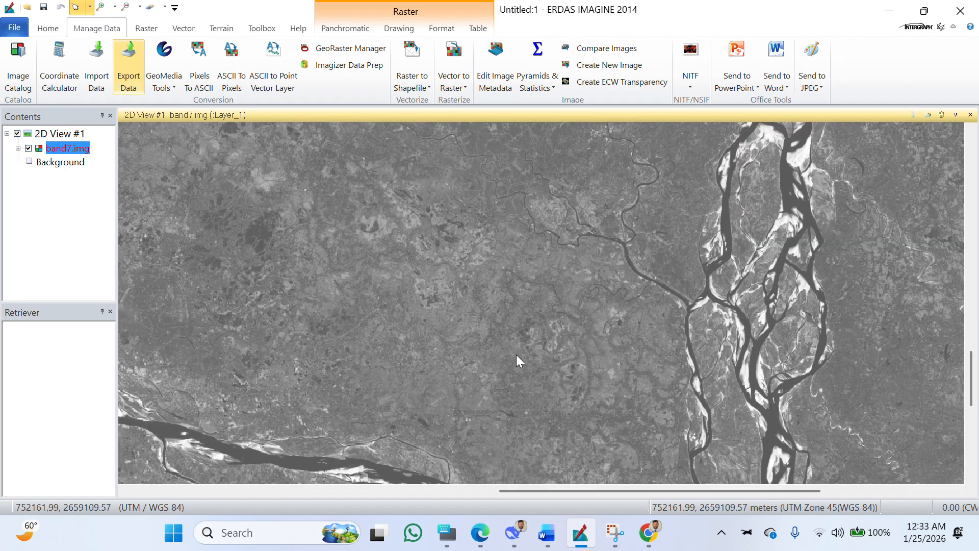
{"action": "left_click_drag", "start_coordinate": [488, 297], "coordinate": [550, 391]}
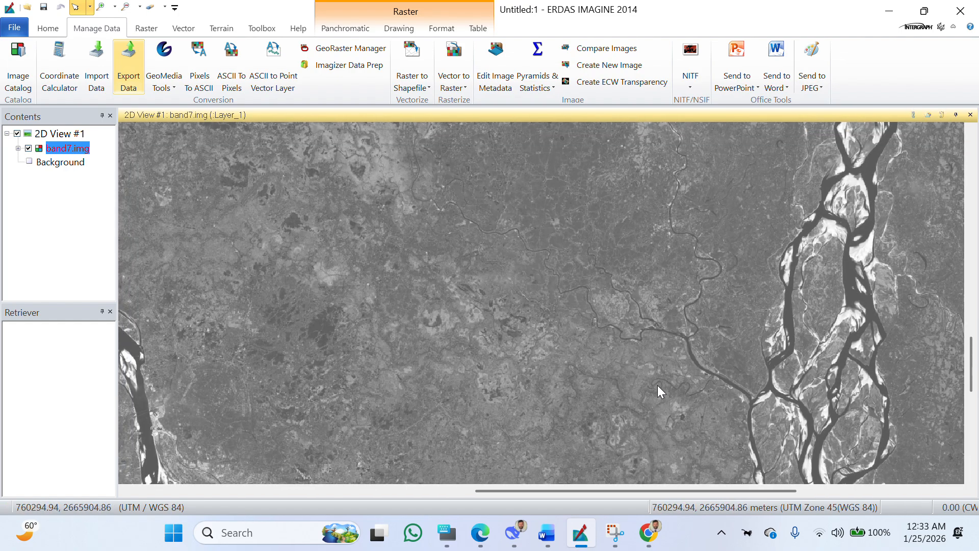
{"action": "left_click_drag", "start_coordinate": [658, 392], "coordinate": [580, 185]}
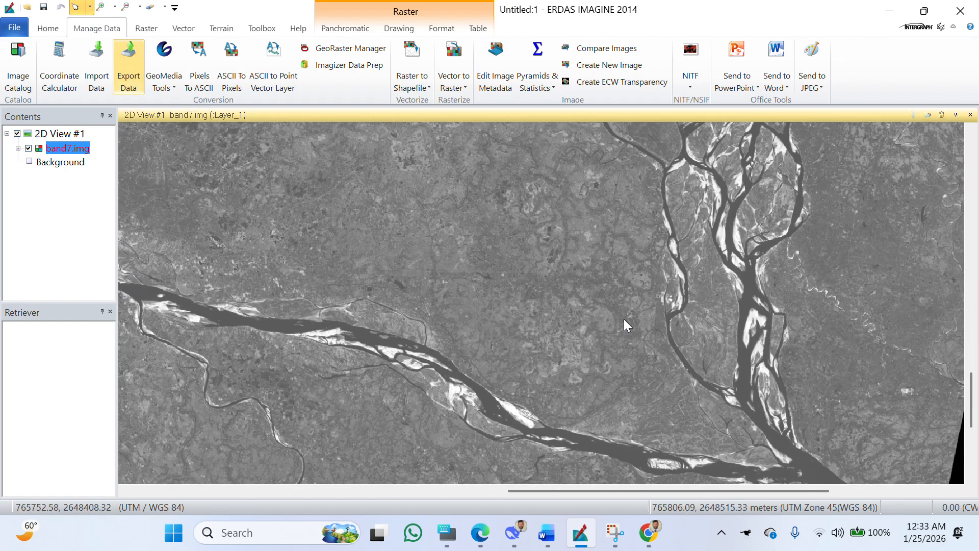
{"action": "scroll", "coordinate": [623, 317], "scroll_direction": "down", "scroll_amount": 1}
{"action": "scroll", "coordinate": [623, 317], "scroll_direction": "up", "scroll_amount": 4}
{"action": "scroll", "coordinate": [625, 306], "scroll_direction": "up", "scroll_amount": 2}
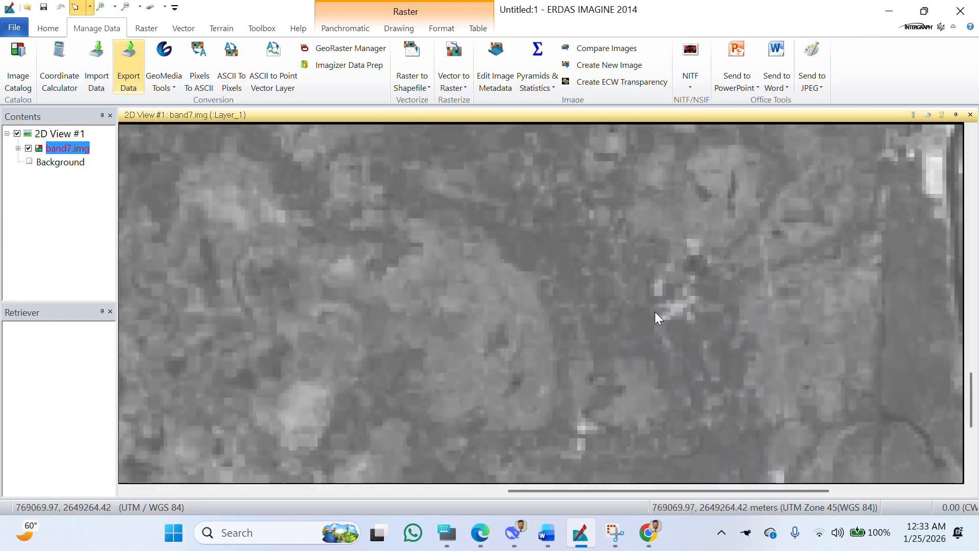
{"action": "scroll", "coordinate": [570, 326], "scroll_direction": "up", "scroll_amount": 2}
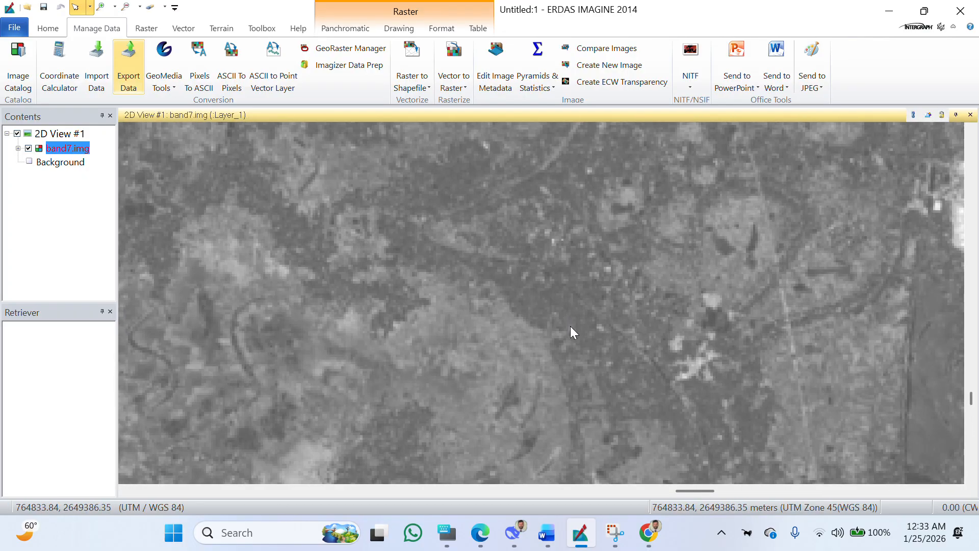
{"action": "scroll", "coordinate": [558, 347], "scroll_direction": "down", "scroll_amount": 5}
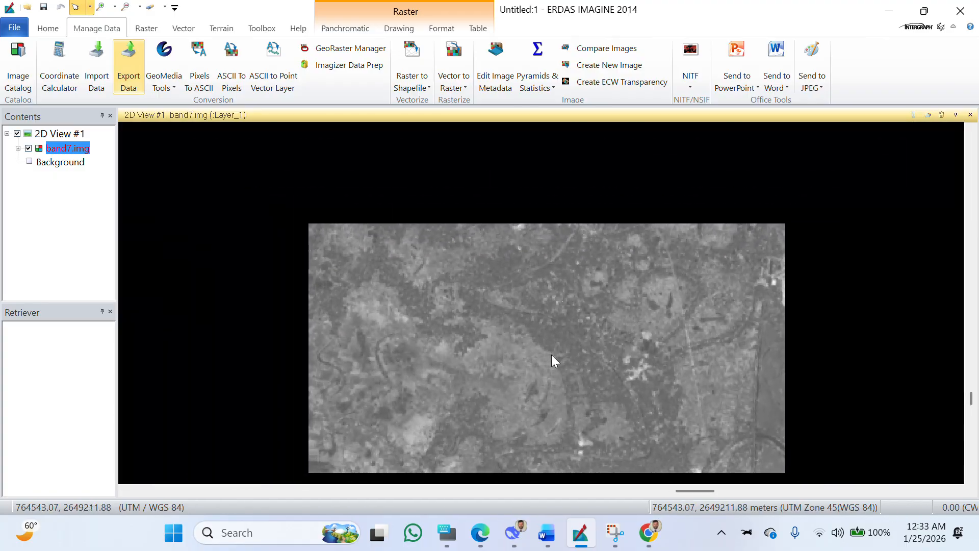
{"action": "scroll", "coordinate": [534, 280], "scroll_direction": "up", "scroll_amount": 2}
{"action": "scroll", "coordinate": [529, 294], "scroll_direction": "down", "scroll_amount": 3}
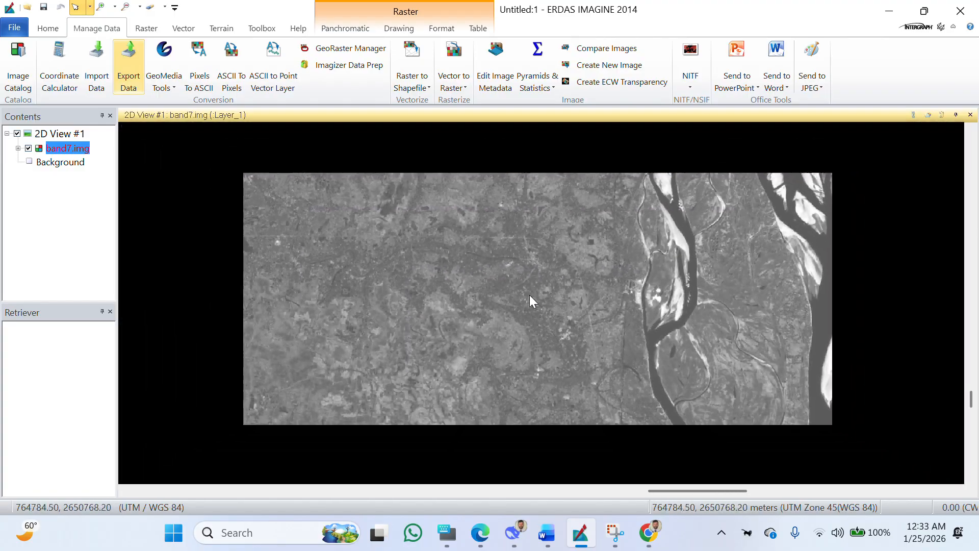
{"action": "scroll", "coordinate": [648, 373], "scroll_direction": "up", "scroll_amount": 3}
Examine the river confluence up close, including the downstream reach at the scene's eastern edge and the channel to its west.
{"action": "left_click_drag", "start_coordinate": [712, 340], "coordinate": [484, 261]}
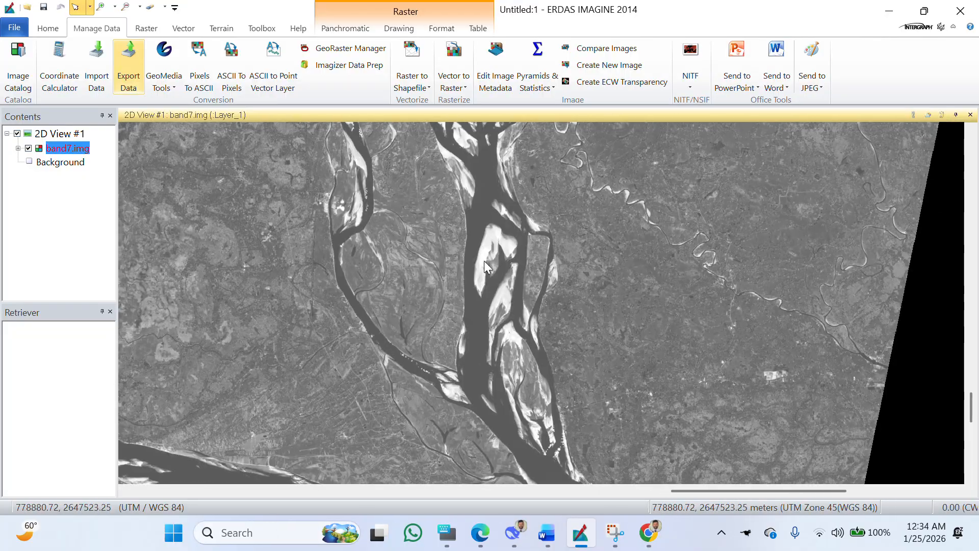
{"action": "left_click_drag", "start_coordinate": [756, 354], "coordinate": [579, 320]}
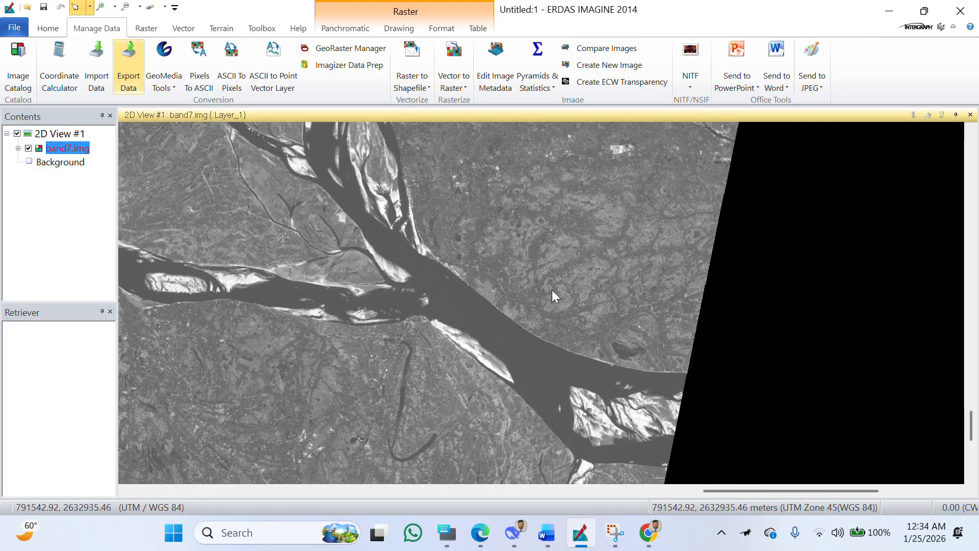
{"action": "left_click_drag", "start_coordinate": [552, 289], "coordinate": [649, 478]}
{"action": "left_click_drag", "start_coordinate": [455, 409], "coordinate": [546, 230]}
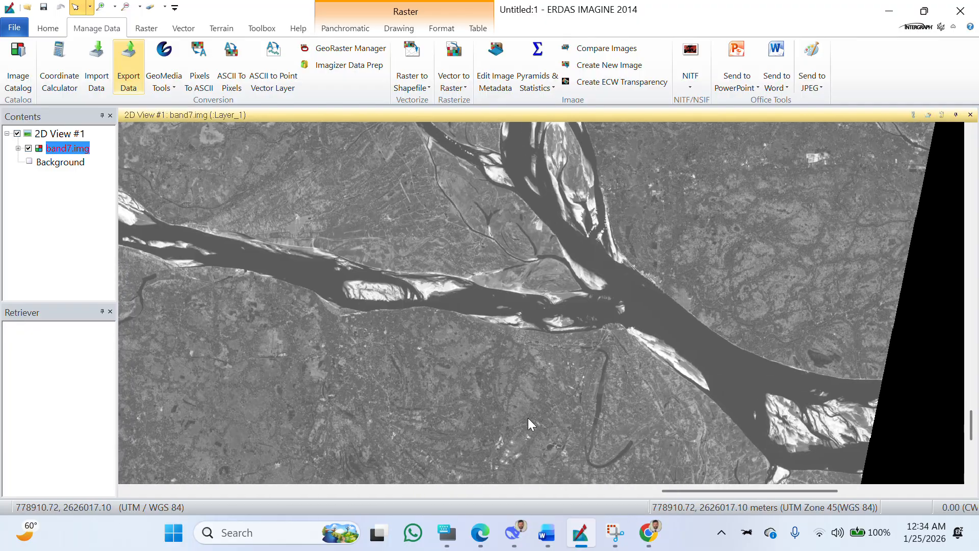
{"action": "left_click_drag", "start_coordinate": [527, 418], "coordinate": [571, 325]}
{"action": "left_click_drag", "start_coordinate": [341, 355], "coordinate": [405, 378]}
{"action": "left_click_drag", "start_coordinate": [403, 283], "coordinate": [411, 306]}
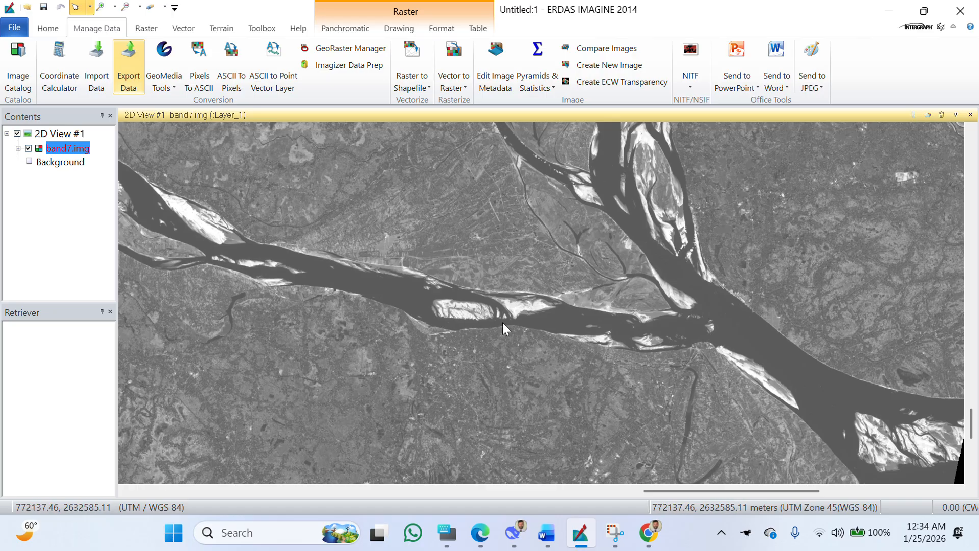
{"action": "scroll", "coordinate": [518, 303], "scroll_direction": "down", "scroll_amount": 3}
{"action": "scroll", "coordinate": [518, 301], "scroll_direction": "up", "scroll_amount": 2}
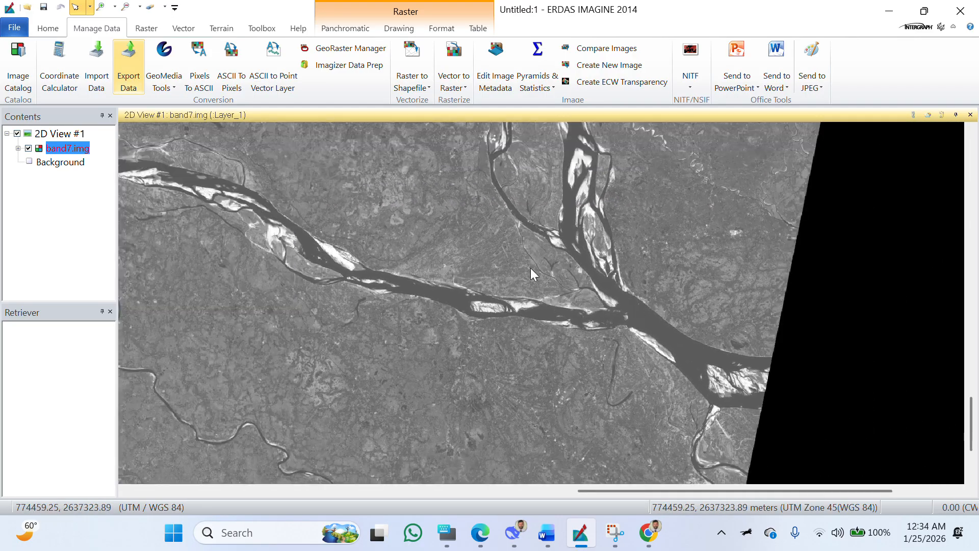
Review the band7 scene as a whole, comparing both river systems and the land out to the scene's edges.
{"action": "left_click_drag", "start_coordinate": [529, 312], "coordinate": [709, 421]}
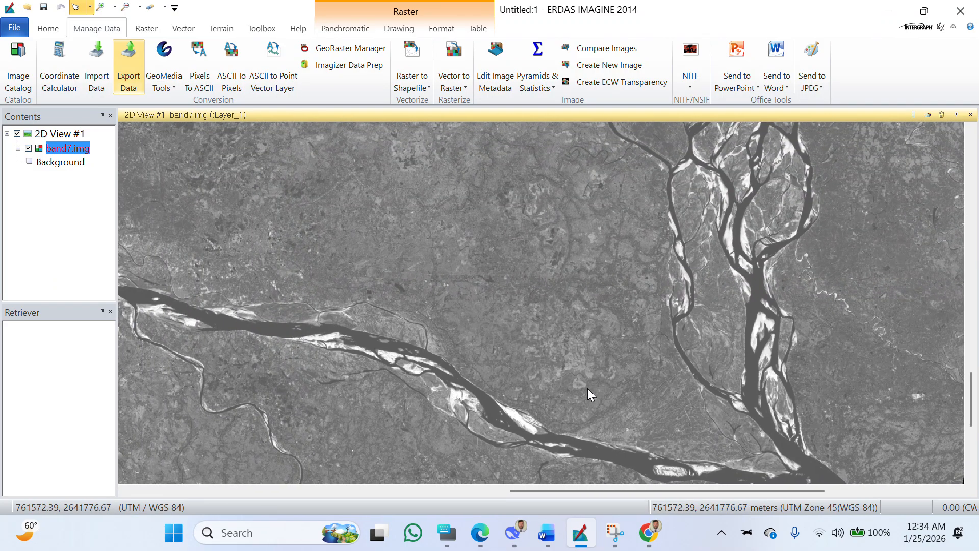
{"action": "scroll", "coordinate": [588, 388], "scroll_direction": "up", "scroll_amount": 2}
{"action": "scroll", "coordinate": [588, 388], "scroll_direction": "down", "scroll_amount": 3}
{"action": "scroll", "coordinate": [587, 387], "scroll_direction": "up", "scroll_amount": 2}
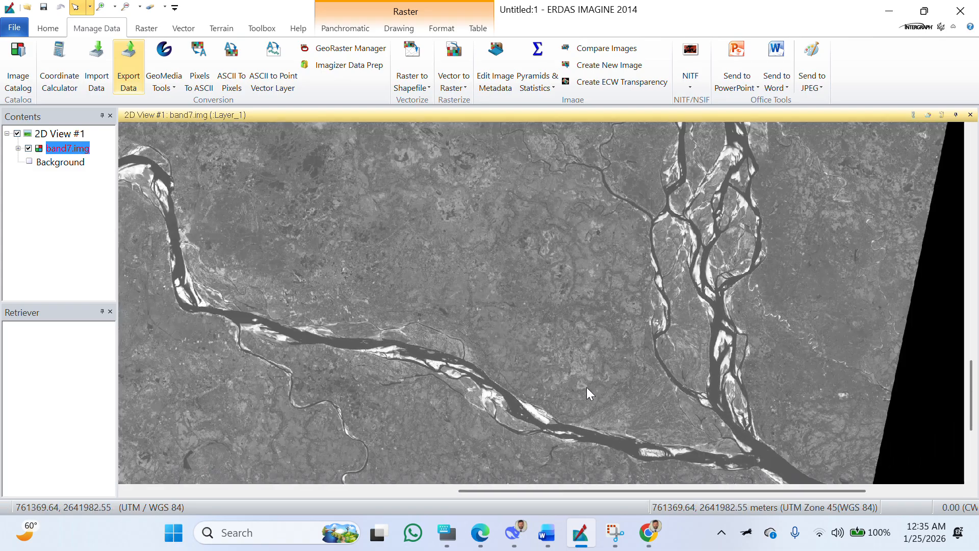
{"action": "scroll", "coordinate": [573, 343], "scroll_direction": "down", "scroll_amount": 2}
{"action": "scroll", "coordinate": [556, 364], "scroll_direction": "up", "scroll_amount": 2}
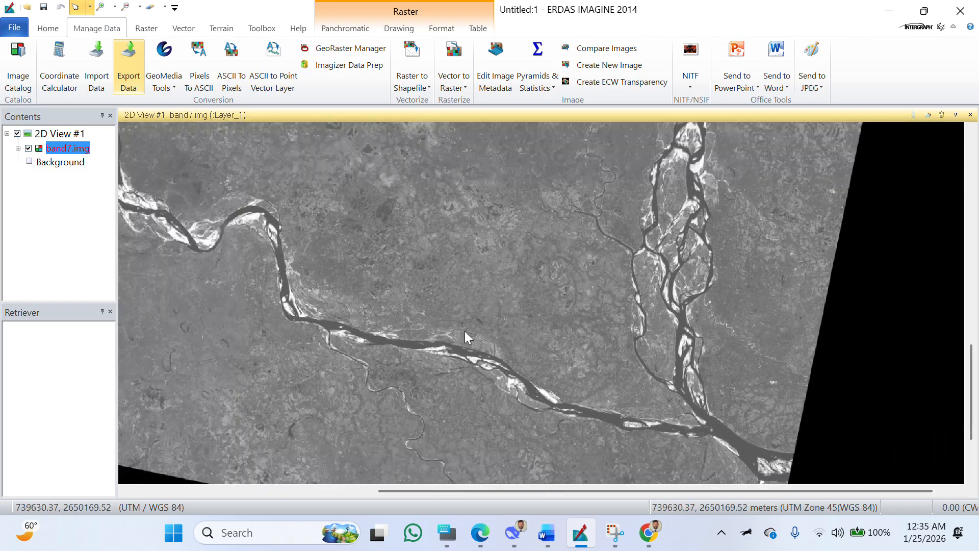
{"action": "scroll", "coordinate": [622, 374], "scroll_direction": "up", "scroll_amount": 2}
{"action": "scroll", "coordinate": [605, 364], "scroll_direction": "down", "scroll_amount": 3}
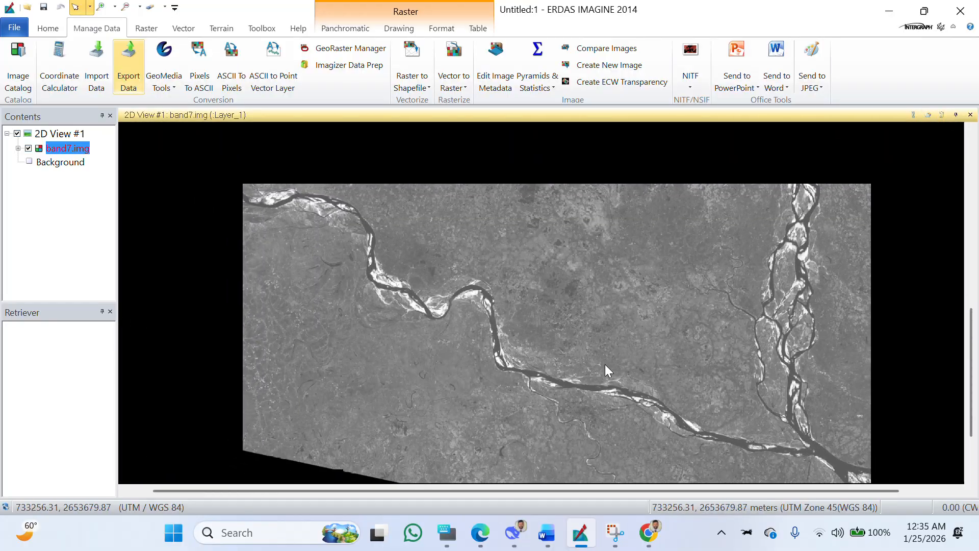
{"action": "scroll", "coordinate": [604, 364], "scroll_direction": "up", "scroll_amount": 2}
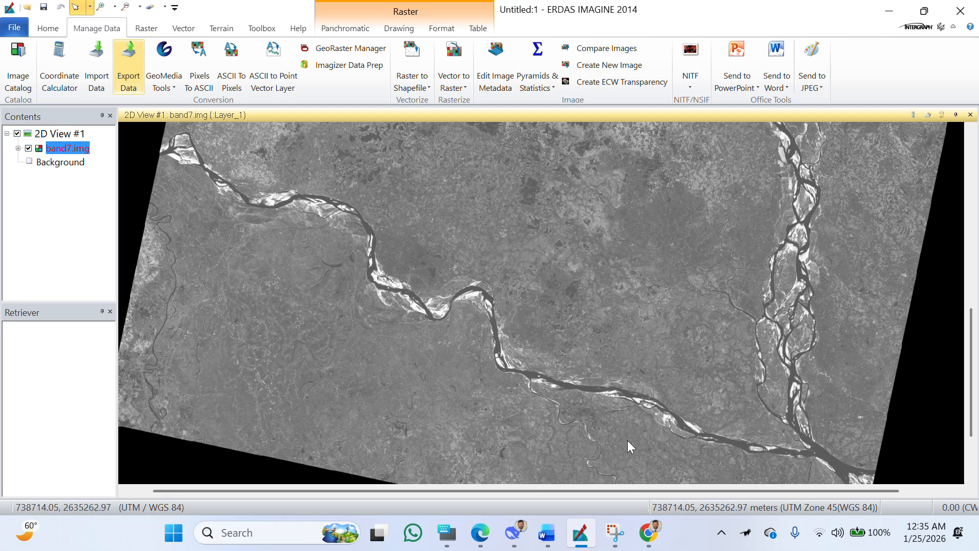
{"action": "scroll", "coordinate": [627, 439], "scroll_direction": "up", "scroll_amount": 2}
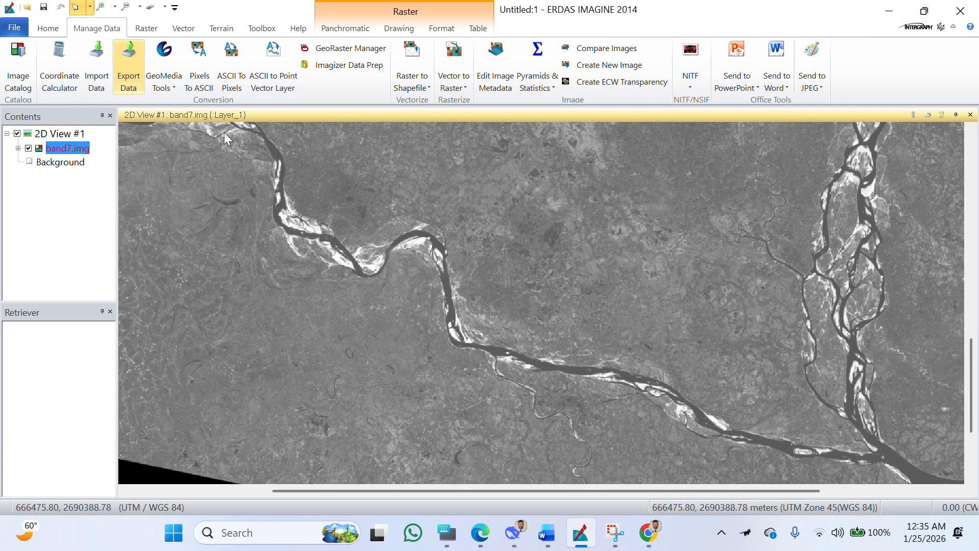
{"action": "scroll", "coordinate": [512, 354], "scroll_direction": "down", "scroll_amount": 3}
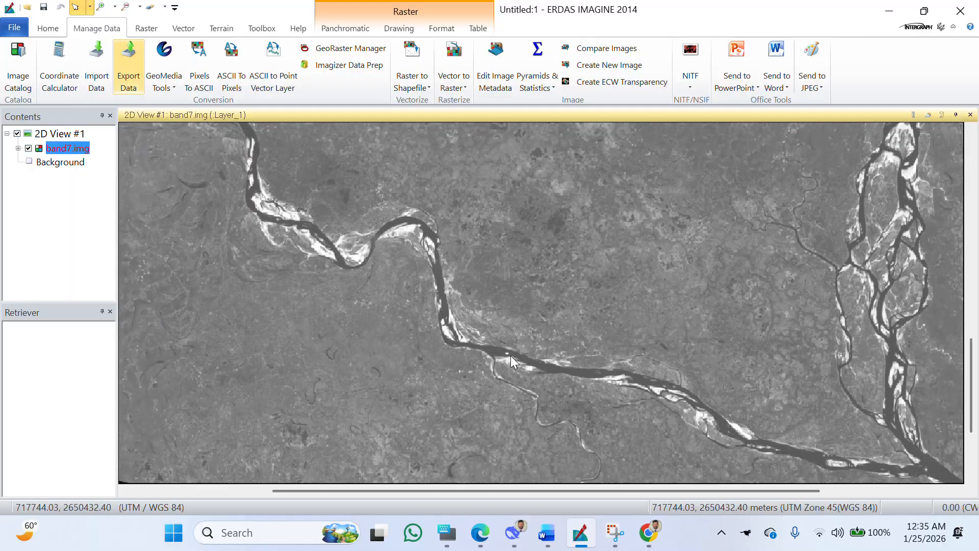
{"action": "scroll", "coordinate": [509, 356], "scroll_direction": "up", "scroll_amount": 1}
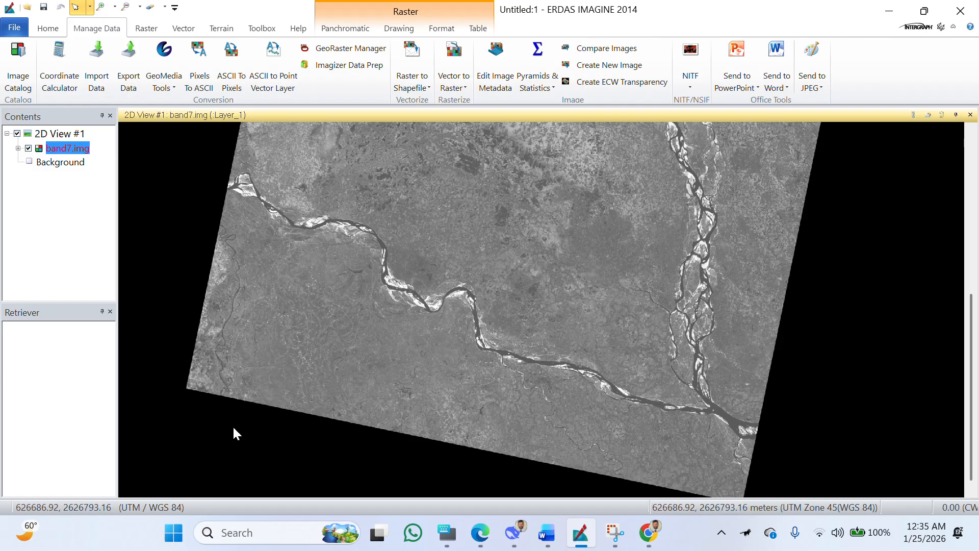
{"action": "left_click_drag", "start_coordinate": [485, 223], "coordinate": [513, 289]}
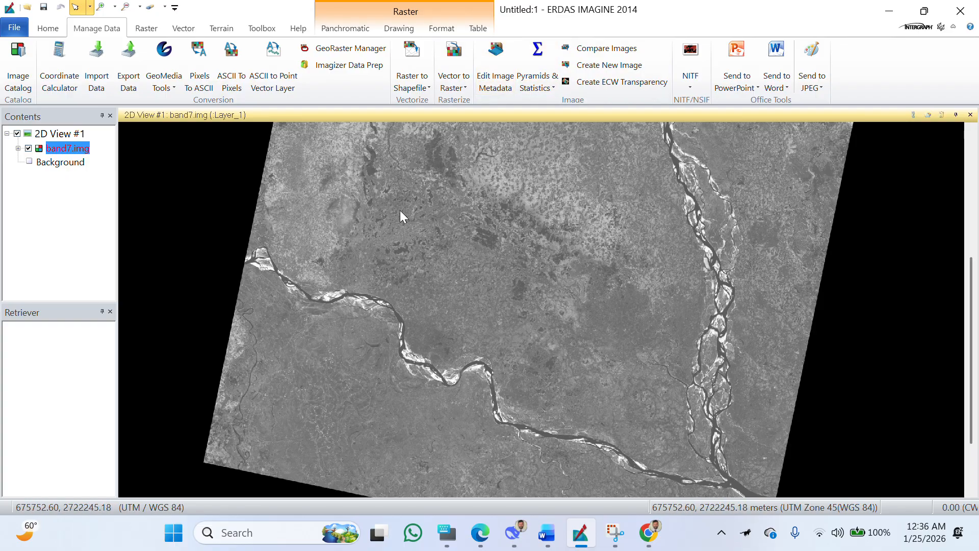
Start an unsupervised classification of band7.img and choose the "supervised and unsupervised classification" folder for the output cluster layer.
{"action": "left_click", "coordinate": [146, 29]}
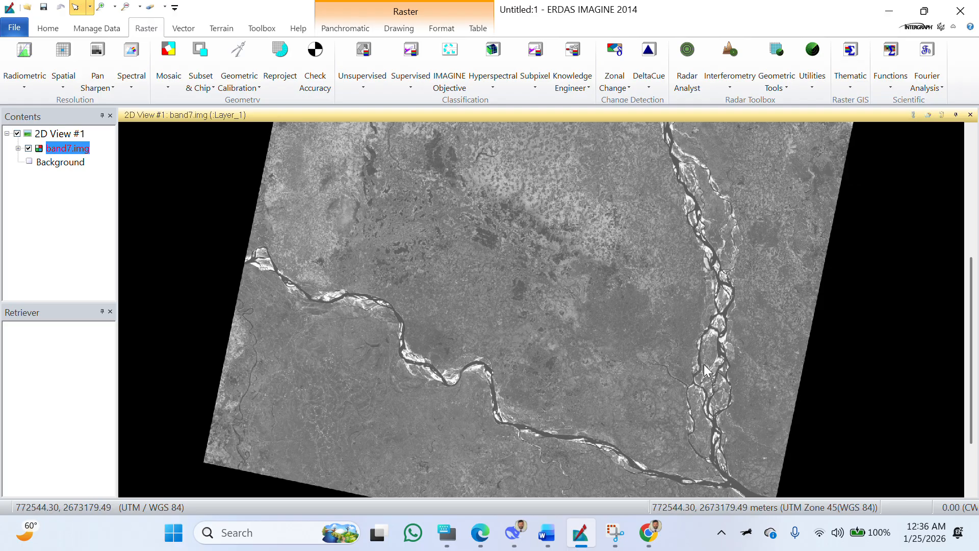
{"action": "left_click", "coordinate": [358, 61]}
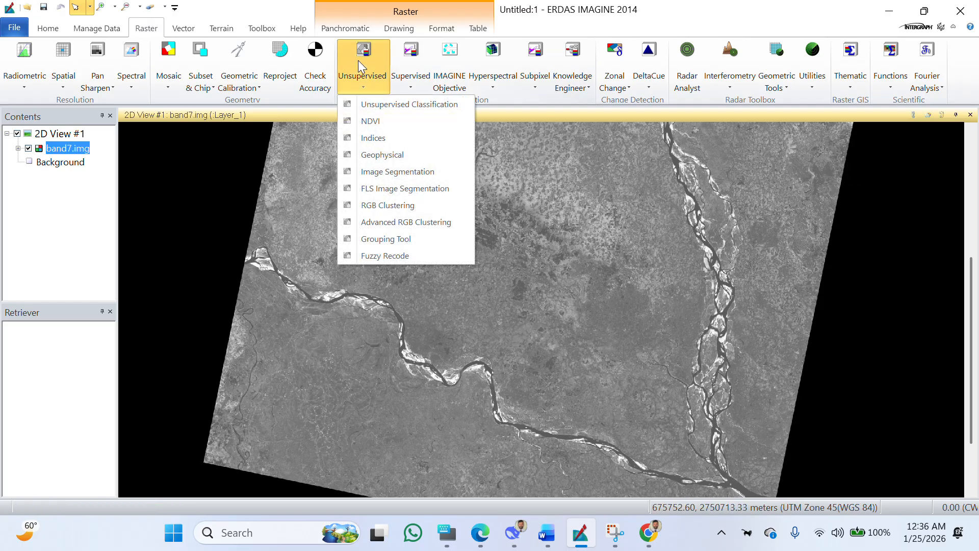
{"action": "left_click", "coordinate": [353, 102]}
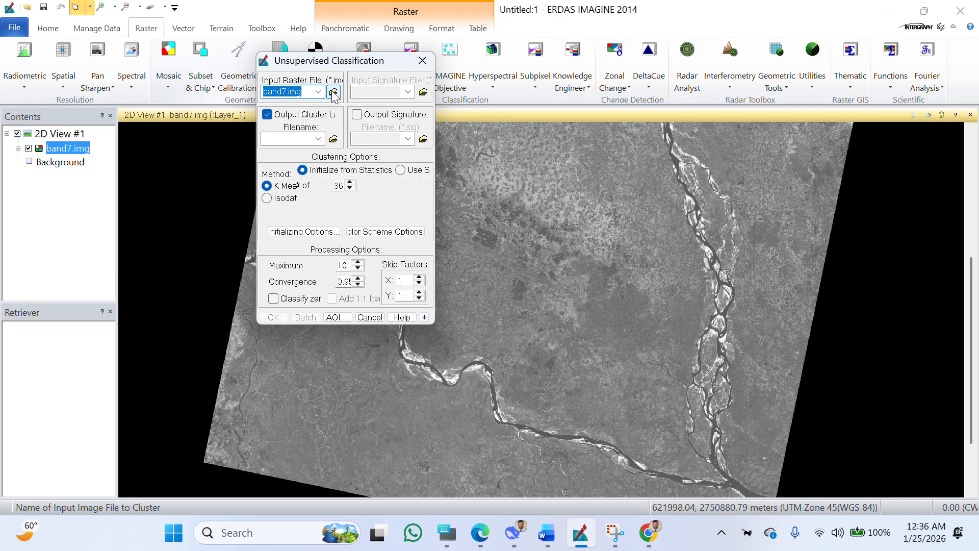
{"action": "left_click", "coordinate": [296, 139]}
{"action": "left_click", "coordinate": [332, 139]}
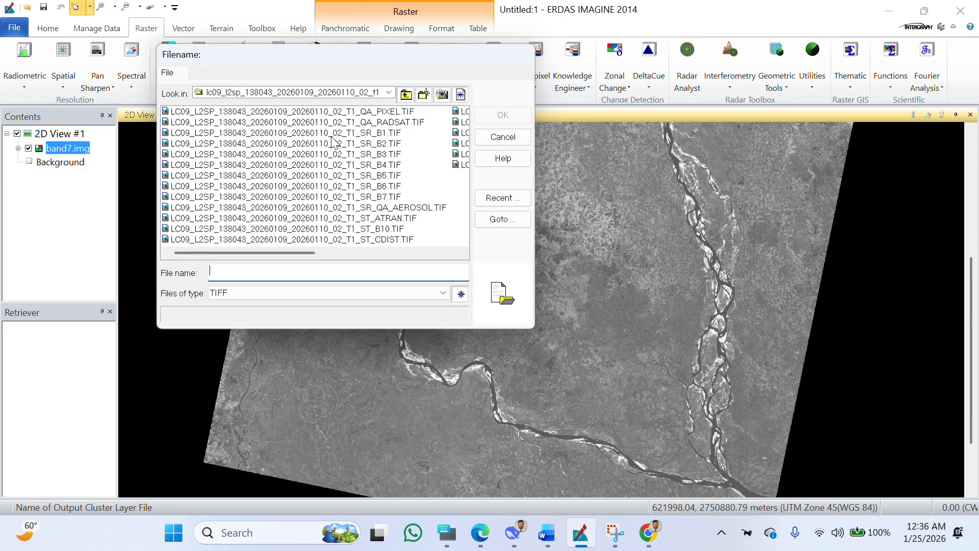
{"action": "left_click", "coordinate": [389, 95]}
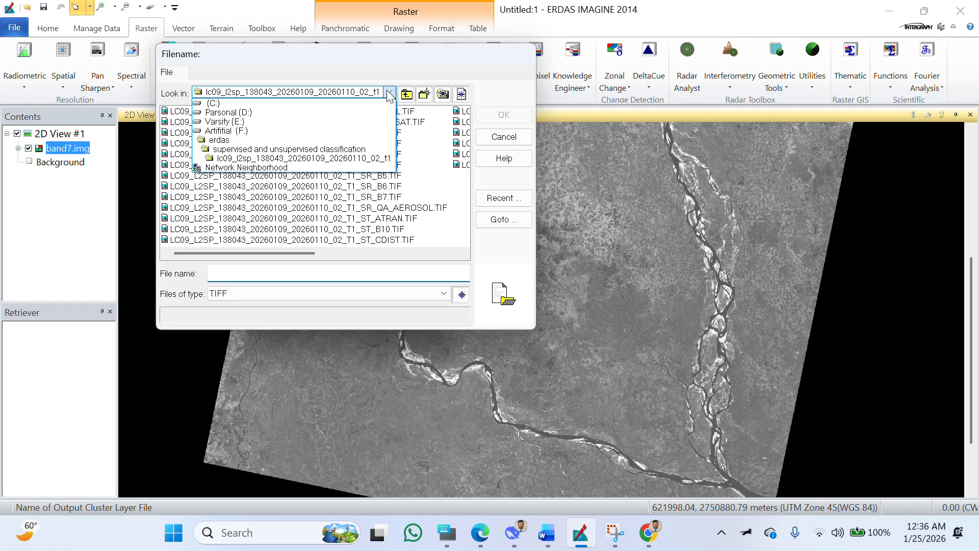
{"action": "left_click", "coordinate": [273, 149]}
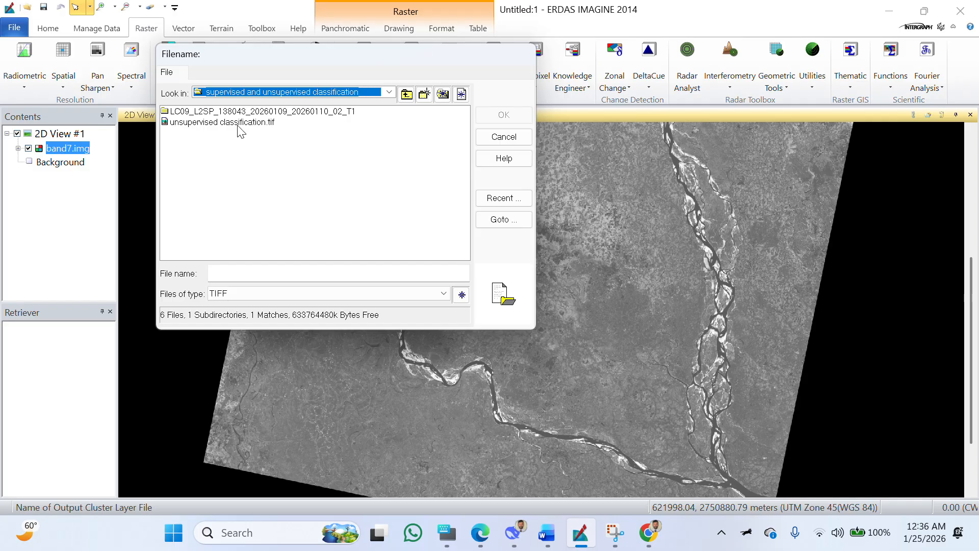
Name the output cluster layer "Unsupervised classification Band 7" as a TIFF file.
{"action": "left_click", "coordinate": [250, 274]}
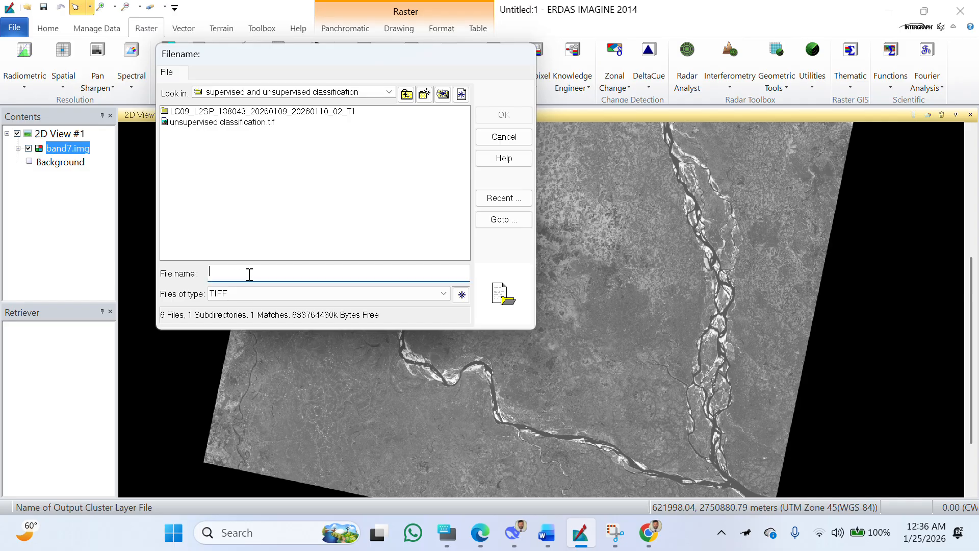
{"action": "type", "text": "Ba"}
{"action": "key", "text": "BackSpace"}
{"action": "key", "text": "BackSpace"}
{"action": "type", "text": "Unsuper"}
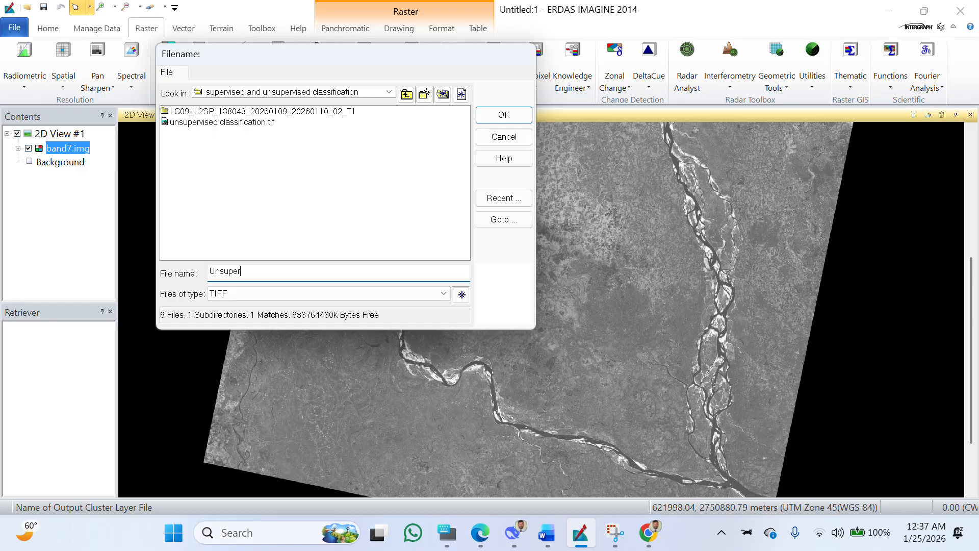
{"action": "type", "text": "vised classif"}
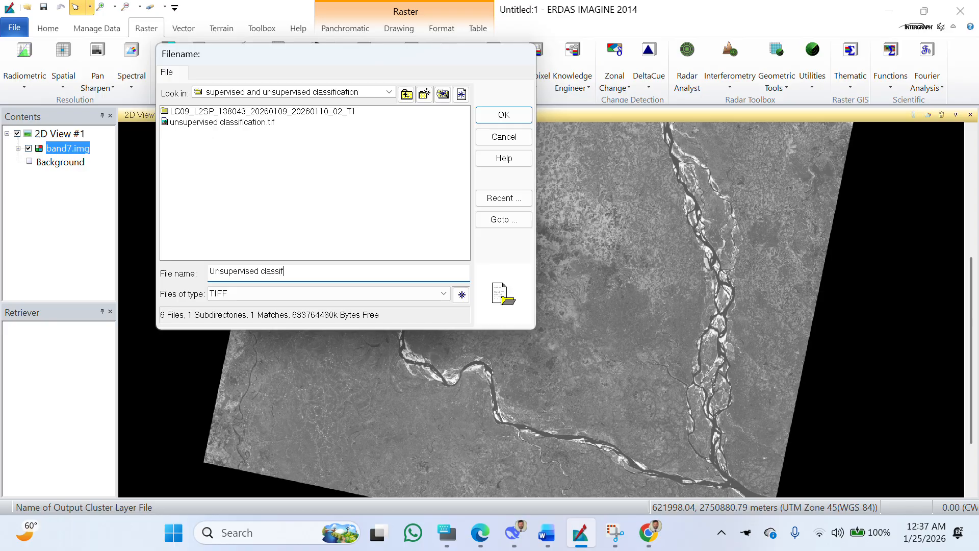
{"action": "type", "text": "ication Band"}
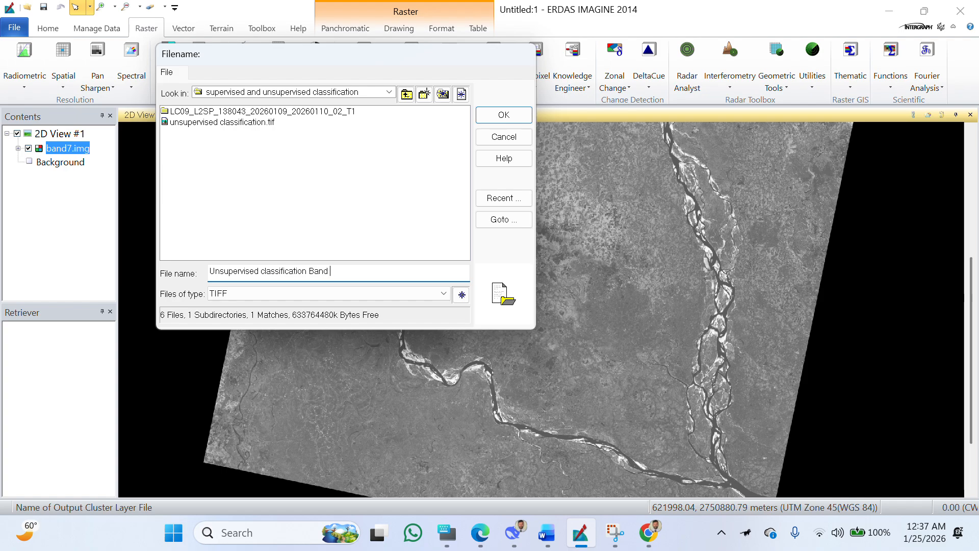
{"action": "type", "text": " 7"}
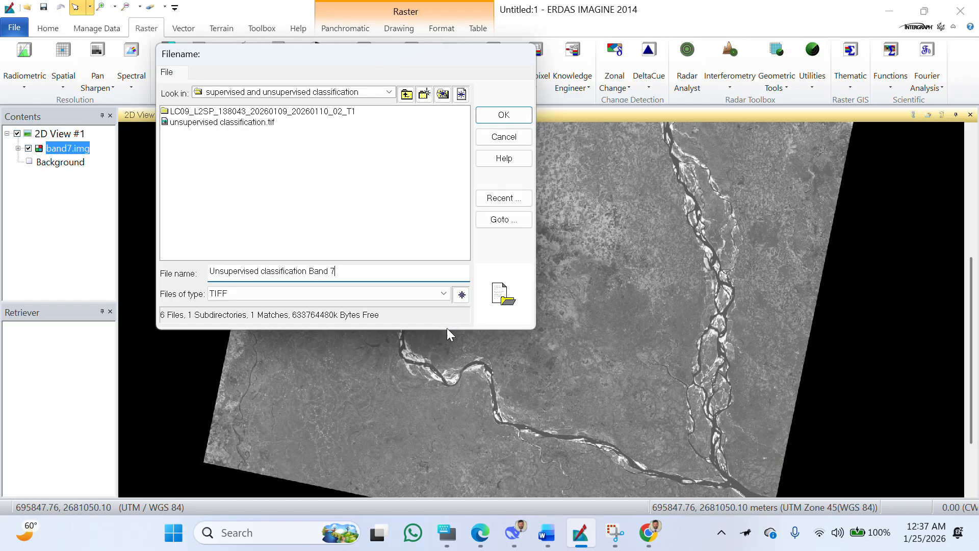
{"action": "left_click", "coordinate": [514, 114]}
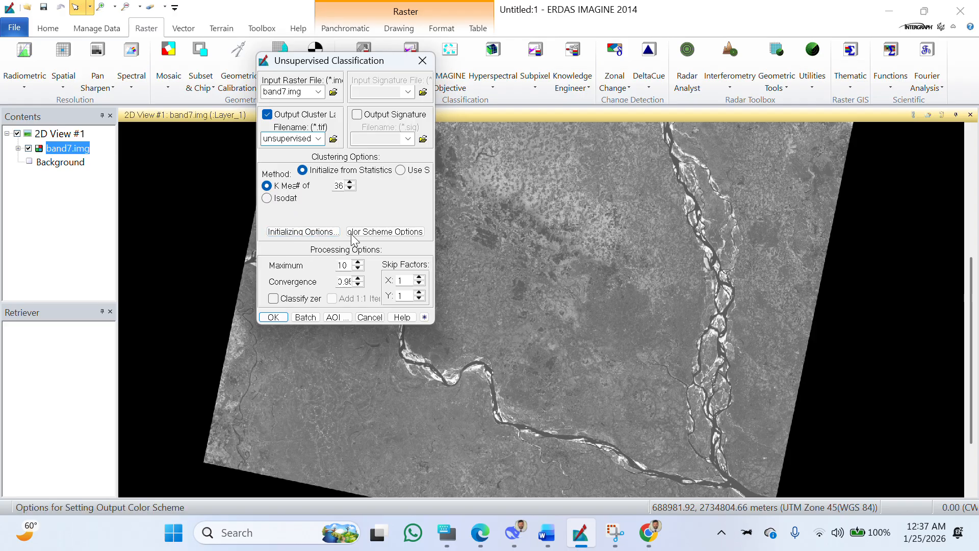
Set the maximum iterations to 12, enable classifying zeros, and run the unsupervised classification.
{"action": "double_click", "coordinate": [361, 264]}
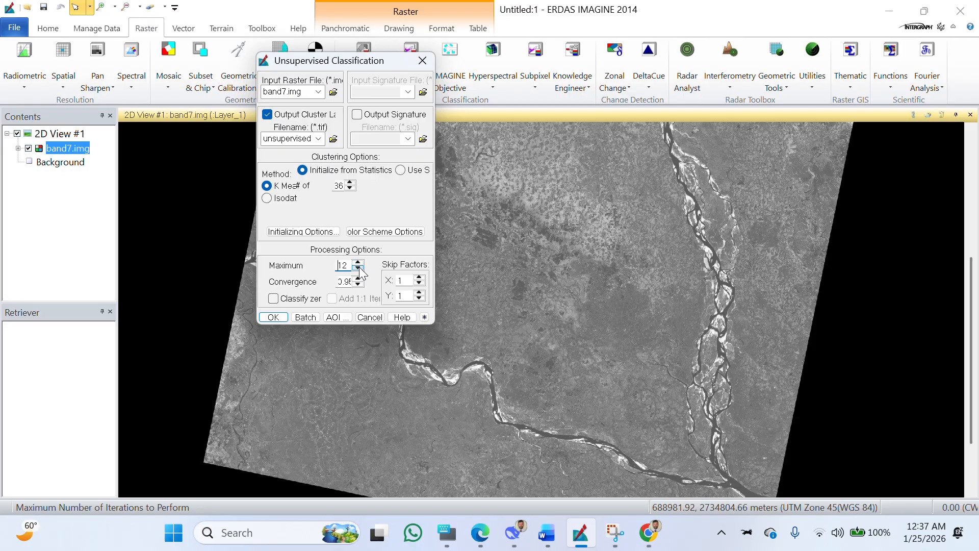
{"action": "left_click", "coordinate": [274, 299]}
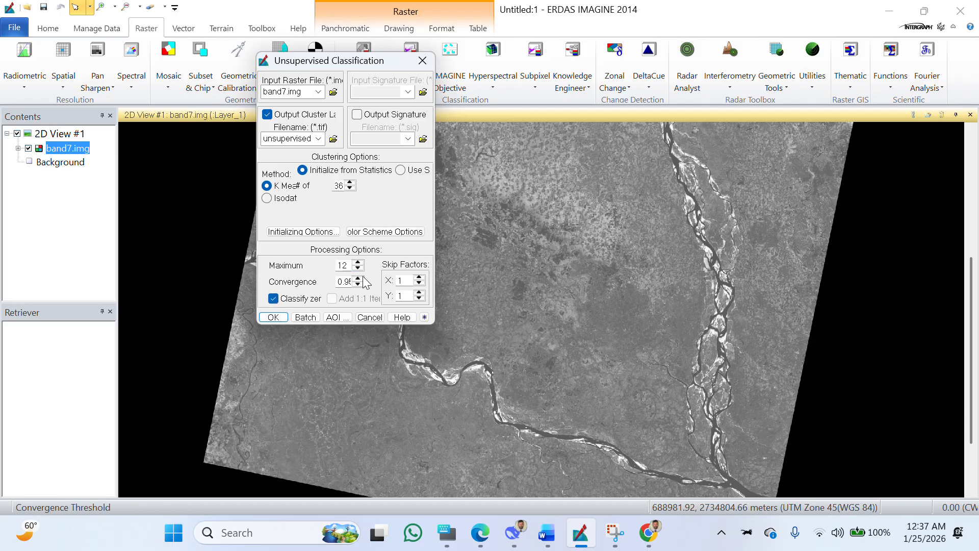
{"action": "left_click", "coordinate": [284, 317]}
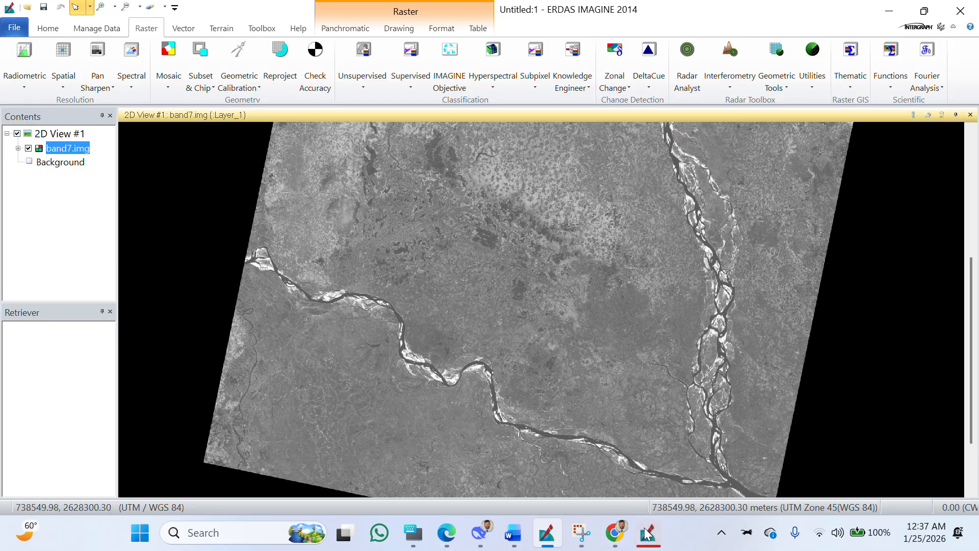
Monitor the classification job in the process list until it finishes, and close the list.
{"action": "left_click", "coordinate": [647, 533]}
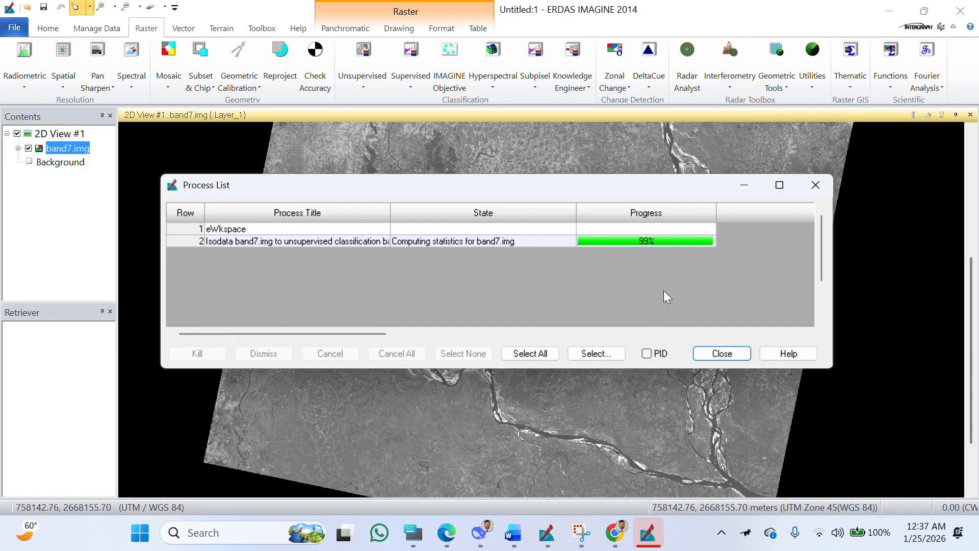
{"action": "left_click", "coordinate": [643, 542]}
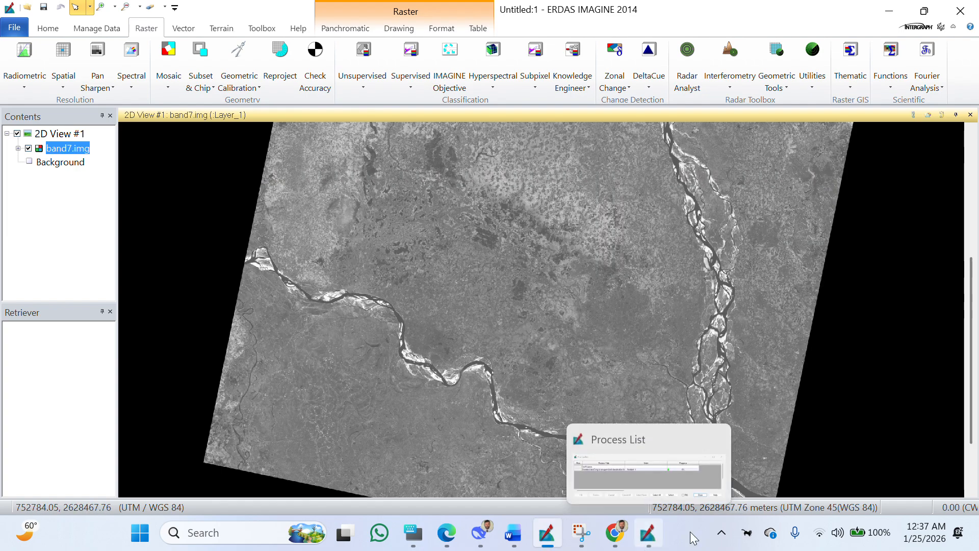
{"action": "left_click", "coordinate": [647, 533]}
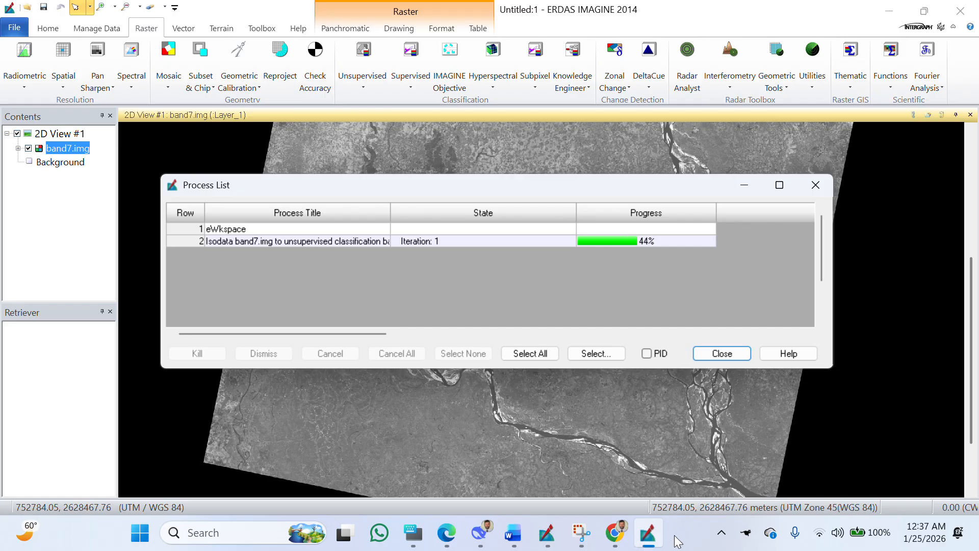
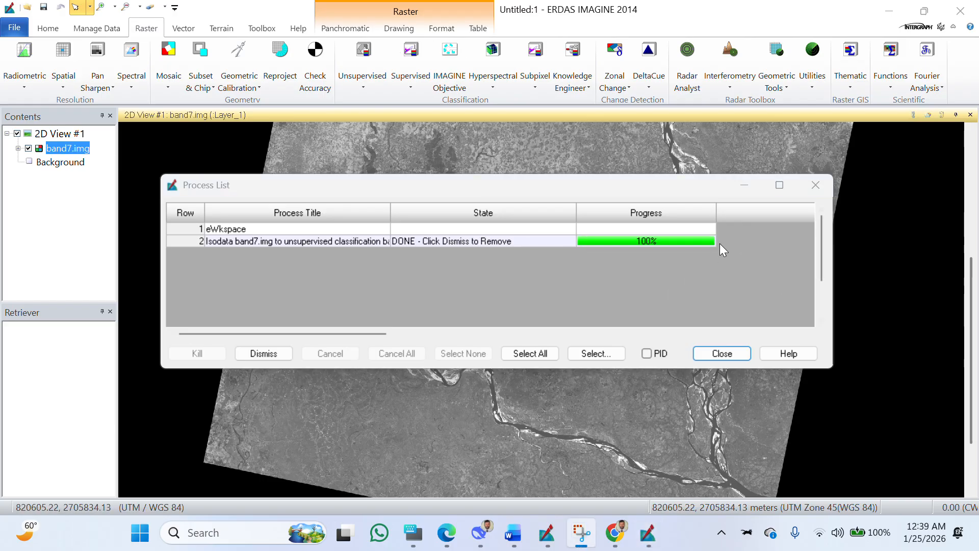
{"action": "left_click", "coordinate": [723, 353]}
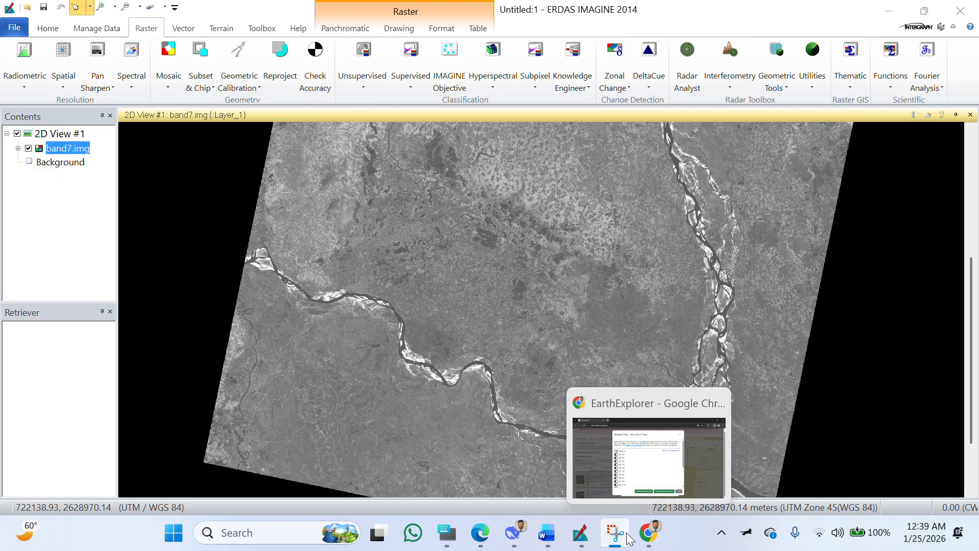
{"action": "left_click", "coordinate": [581, 532]}
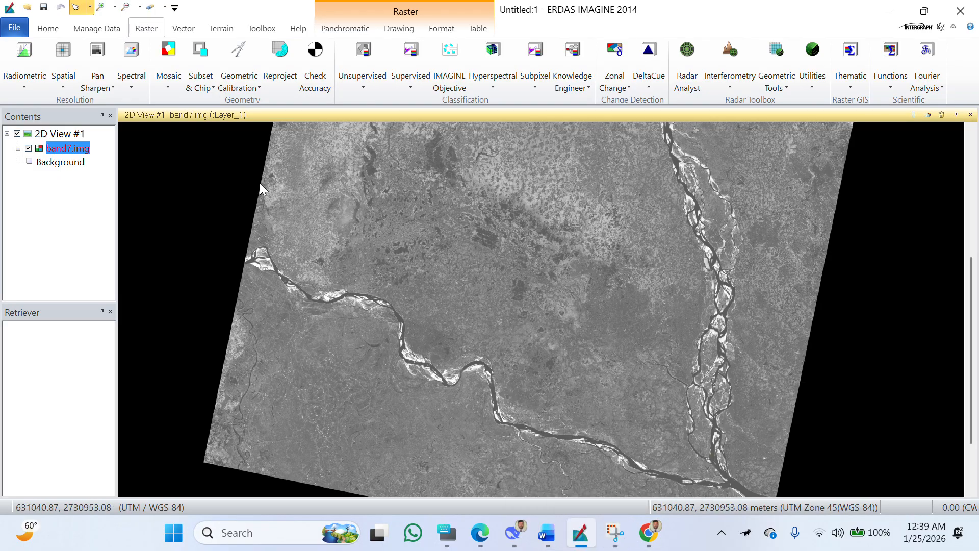
{"action": "left_click", "coordinate": [55, 193]}
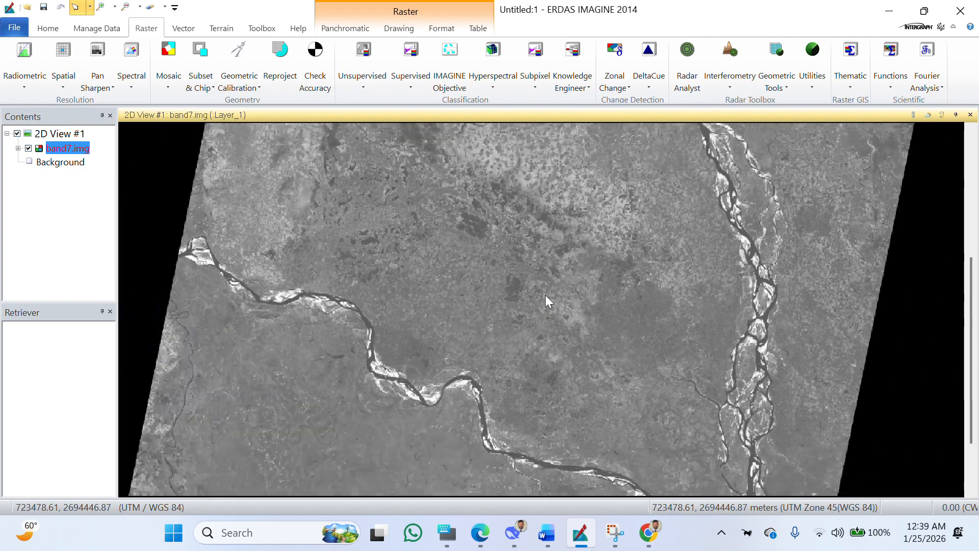
{"action": "scroll", "coordinate": [542, 295], "scroll_direction": "down", "scroll_amount": 3}
{"action": "scroll", "coordinate": [522, 304], "scroll_direction": "up", "scroll_amount": 1}
{"action": "scroll", "coordinate": [522, 303], "scroll_direction": "up", "scroll_amount": 2}
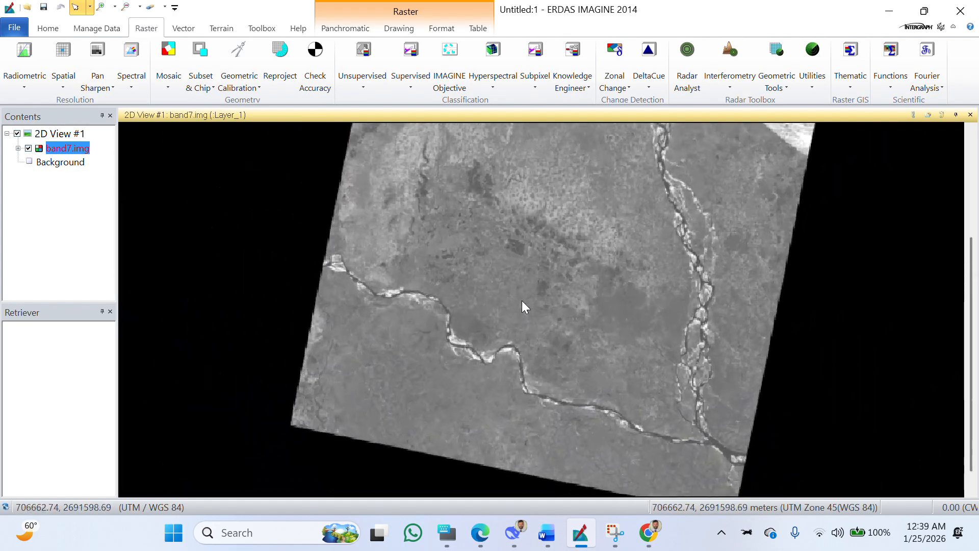
{"action": "right_click", "coordinate": [55, 143]}
{"action": "left_click", "coordinate": [22, 220]}
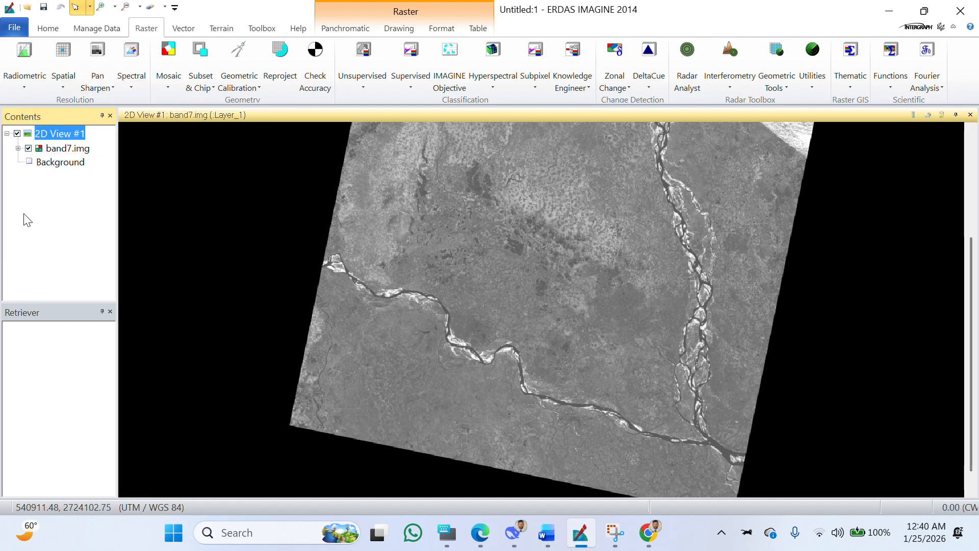
{"action": "right_click", "coordinate": [66, 139]}
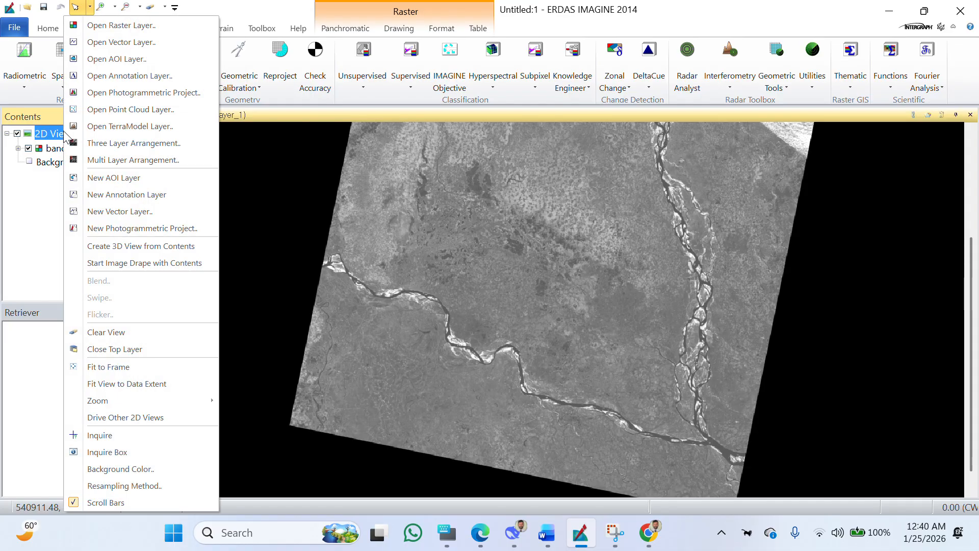
{"action": "left_click", "coordinate": [35, 182]}
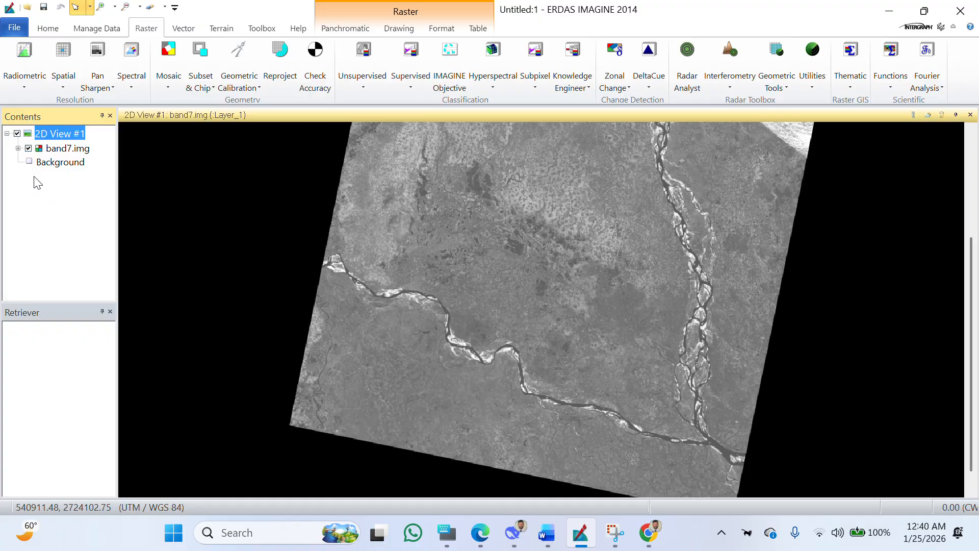
{"action": "right_click", "coordinate": [47, 148]}
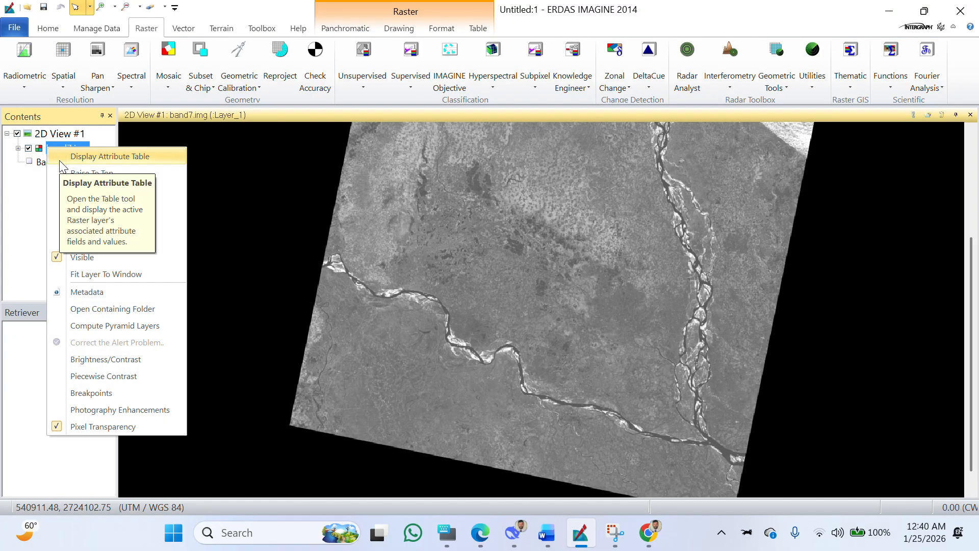
{"action": "left_click", "coordinate": [40, 209]}
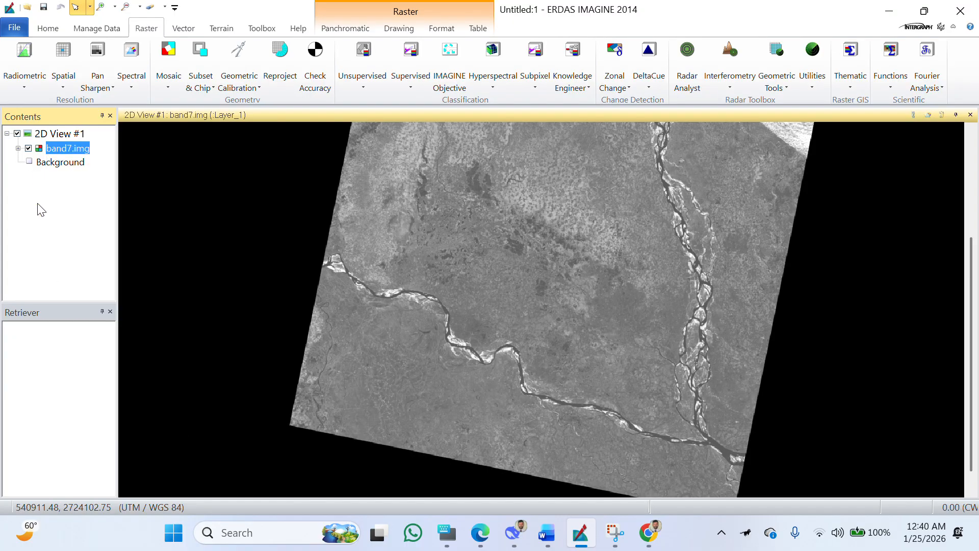
Examine the histogram values in the attribute table of band7.img and close the table.
{"action": "right_click", "coordinate": [60, 146]}
{"action": "left_click", "coordinate": [79, 155]}
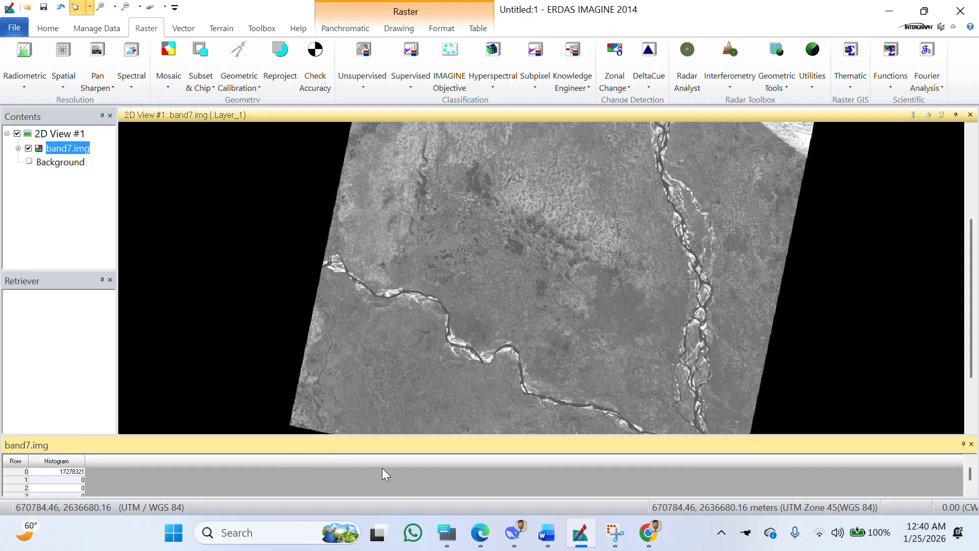
{"action": "left_click_drag", "start_coordinate": [126, 249], "coordinate": [131, 255]}
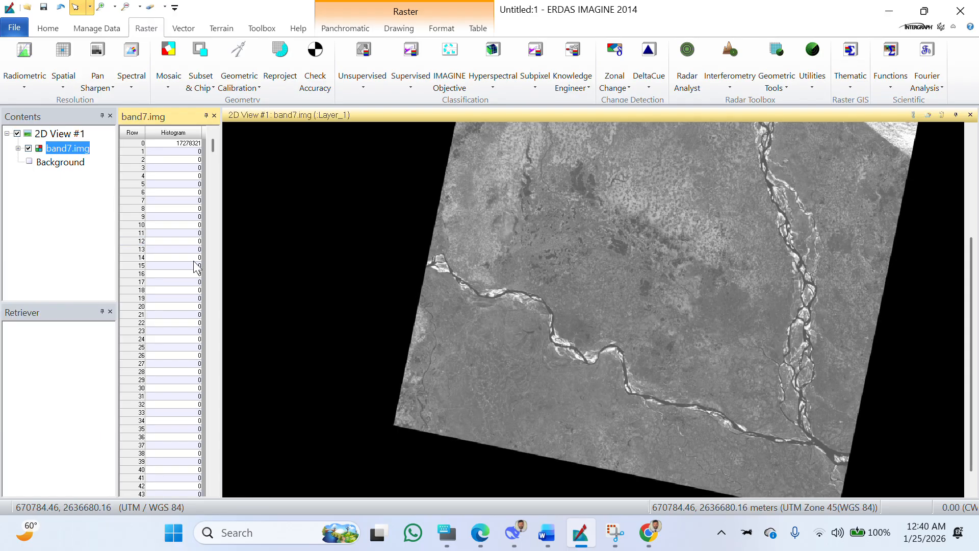
{"action": "scroll", "coordinate": [178, 313], "scroll_direction": "down", "scroll_amount": 4}
{"action": "scroll", "coordinate": [176, 316], "scroll_direction": "down", "scroll_amount": 11}
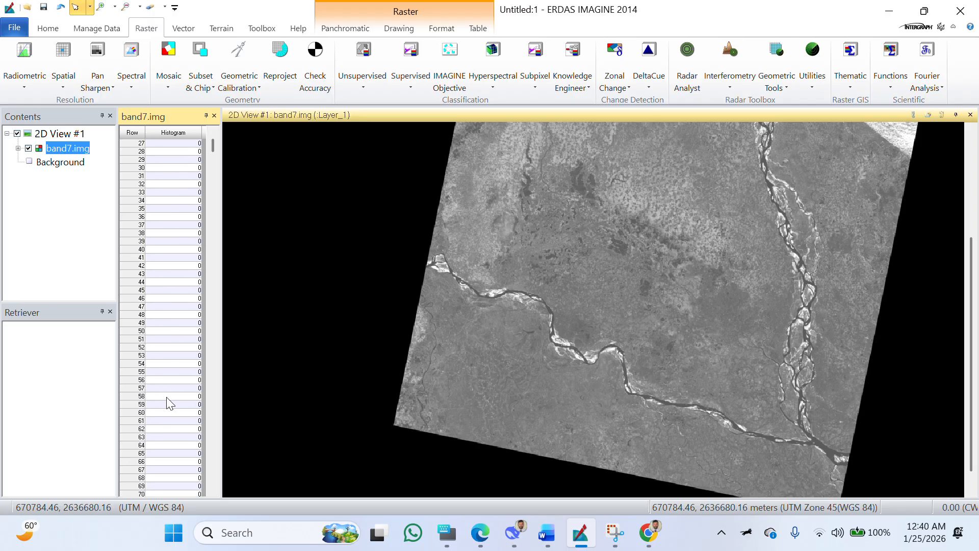
{"action": "scroll", "coordinate": [172, 469], "scroll_direction": "down", "scroll_amount": 12}
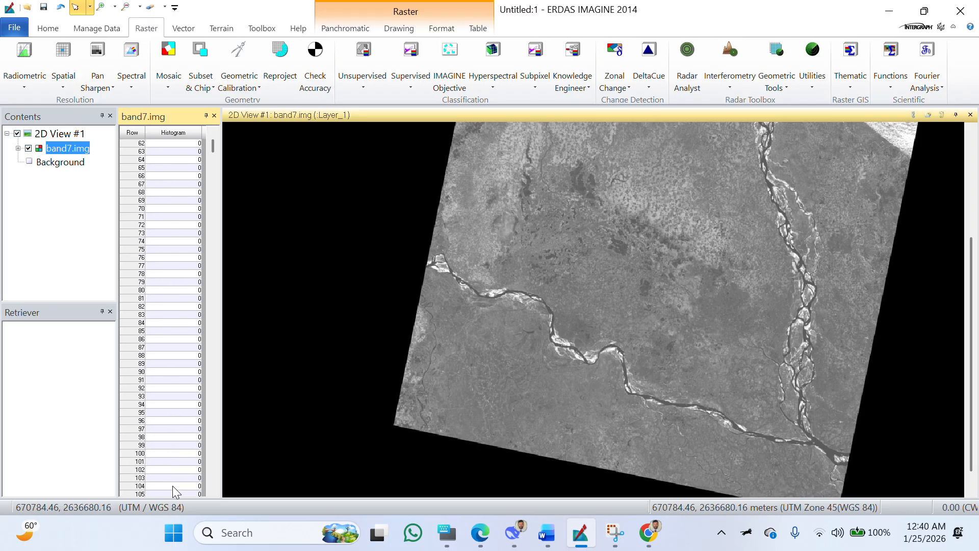
{"action": "scroll", "coordinate": [176, 479], "scroll_direction": "down", "scroll_amount": 10}
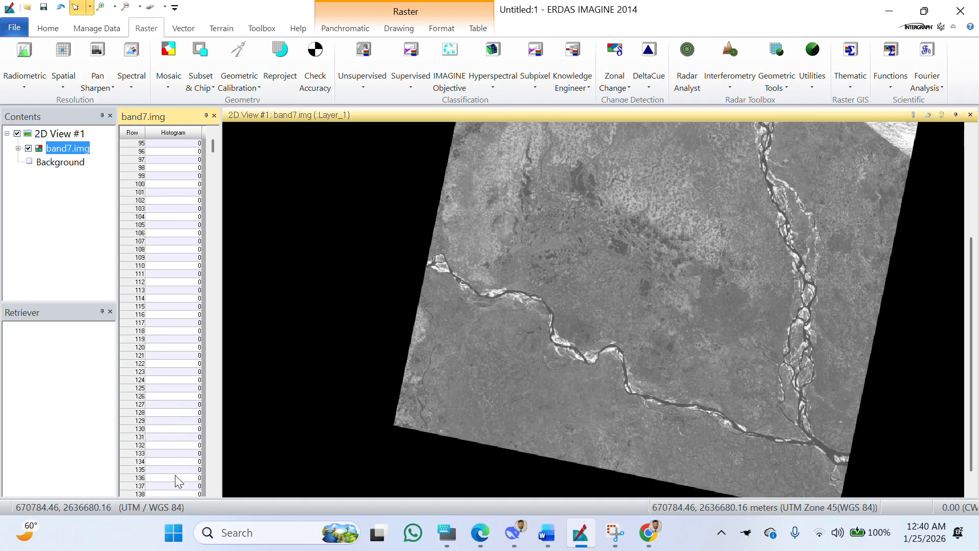
{"action": "left_click", "coordinate": [214, 115]}
Remove the band7.img layer from the 2D view.
{"action": "right_click", "coordinate": [64, 133]}
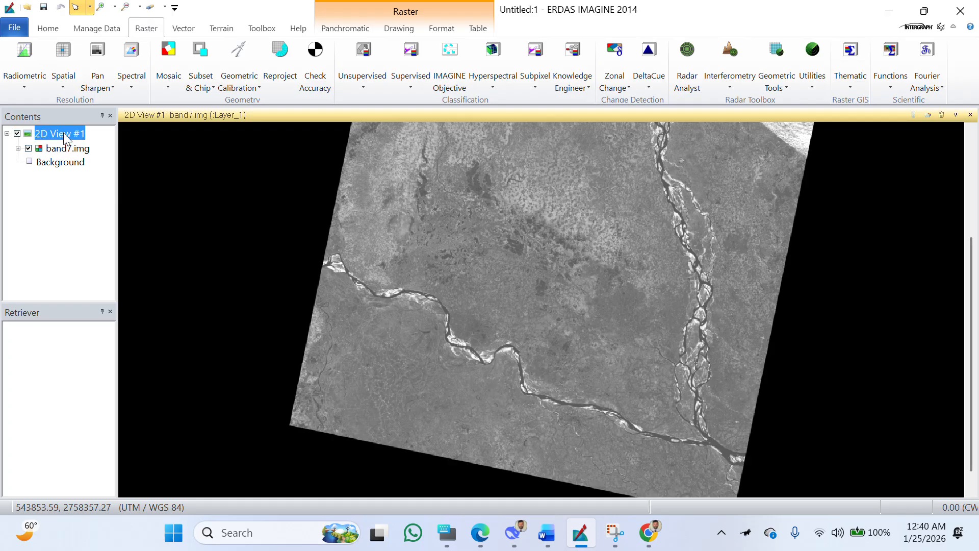
{"action": "left_click", "coordinate": [23, 196]}
{"action": "right_click", "coordinate": [47, 148]}
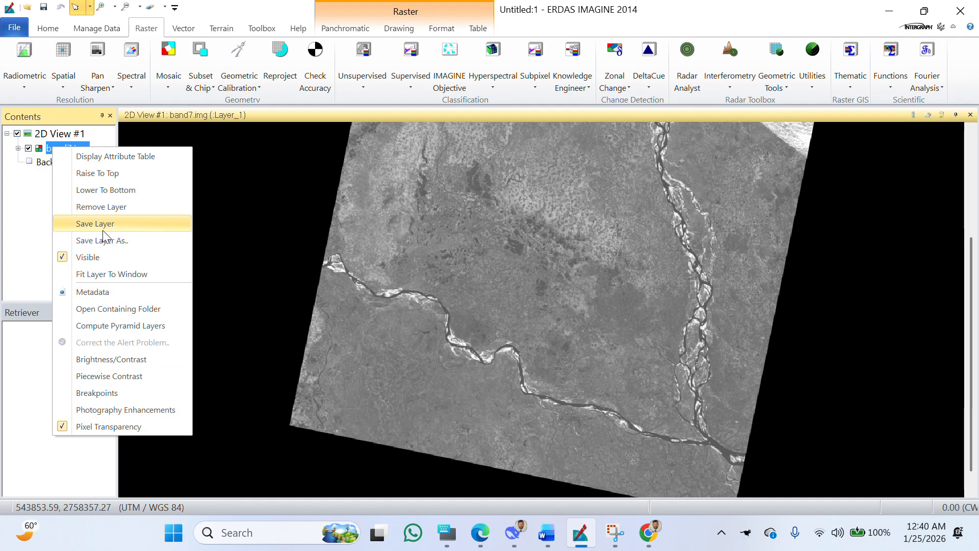
{"action": "left_click", "coordinate": [111, 208]}
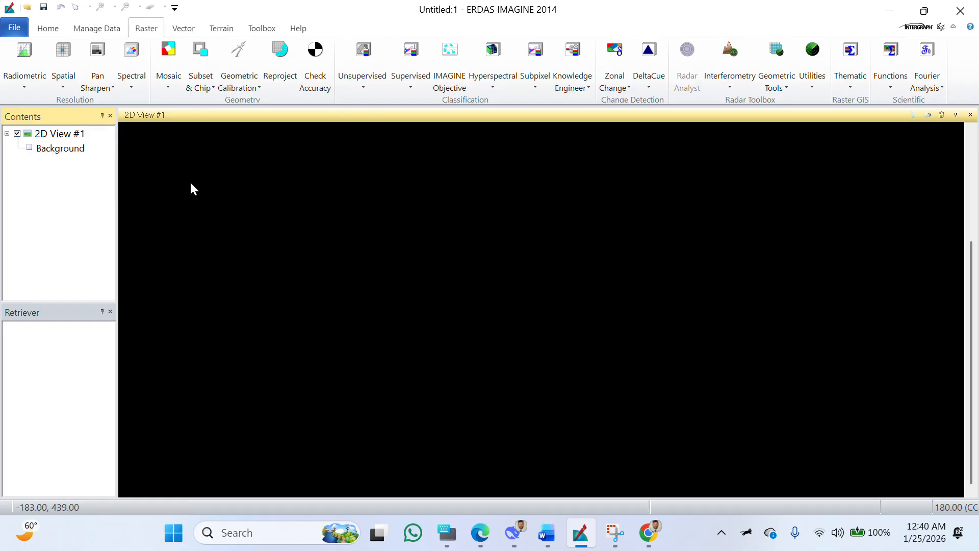
Add the raster layer "unsupervised classification band 7.tif" from the "Supervised and Unsupervised classification" folder on drive F to the 2D view.
{"action": "right_click", "coordinate": [71, 137]}
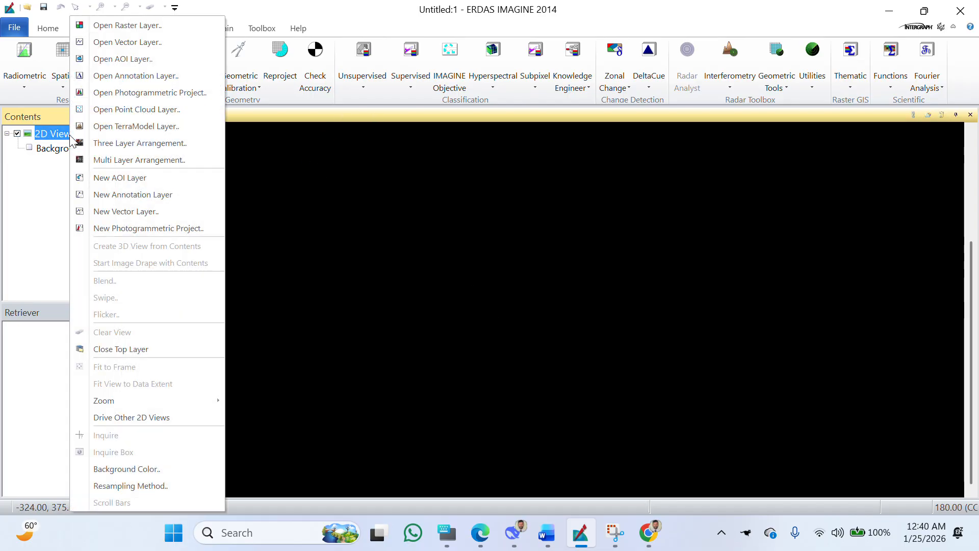
{"action": "left_click", "coordinate": [39, 216]}
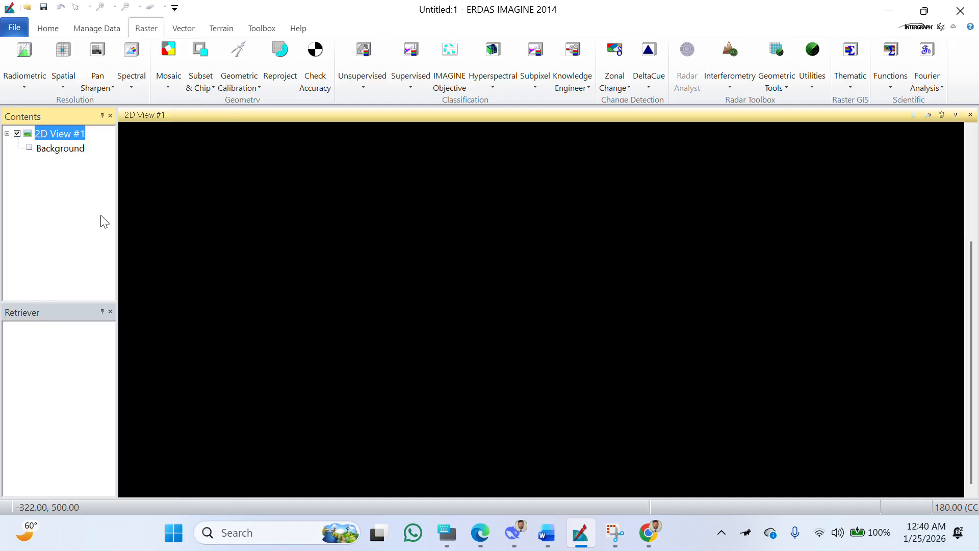
{"action": "right_click", "coordinate": [46, 135]}
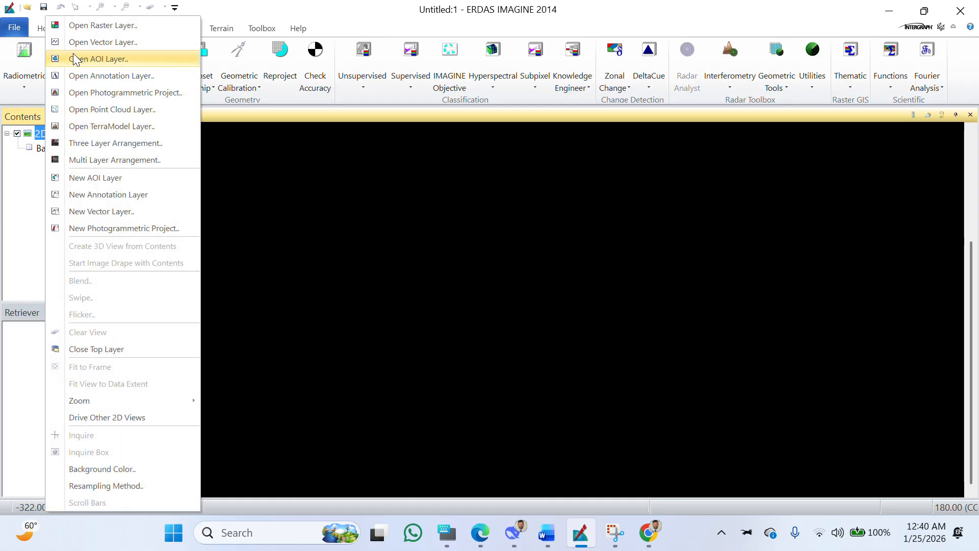
{"action": "left_click", "coordinate": [94, 26]}
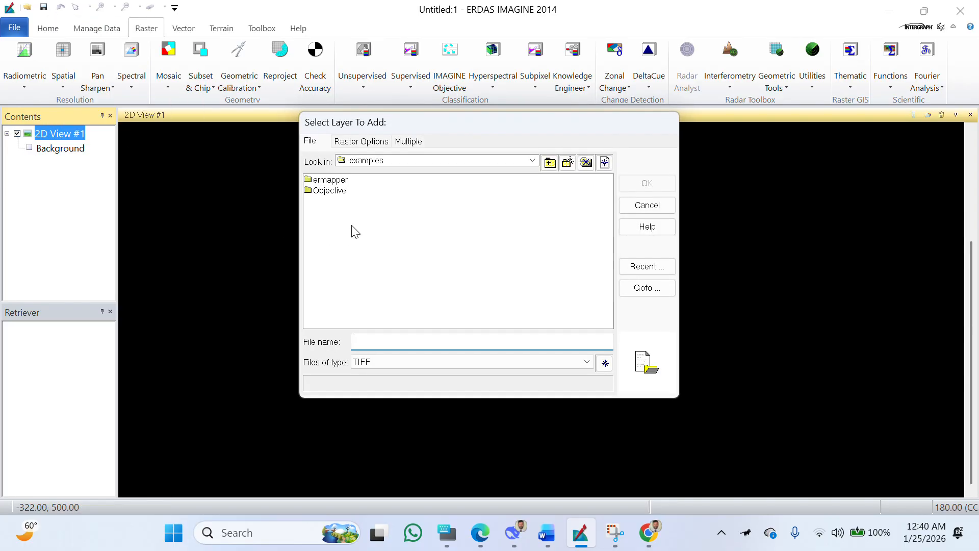
{"action": "left_click", "coordinate": [531, 161]}
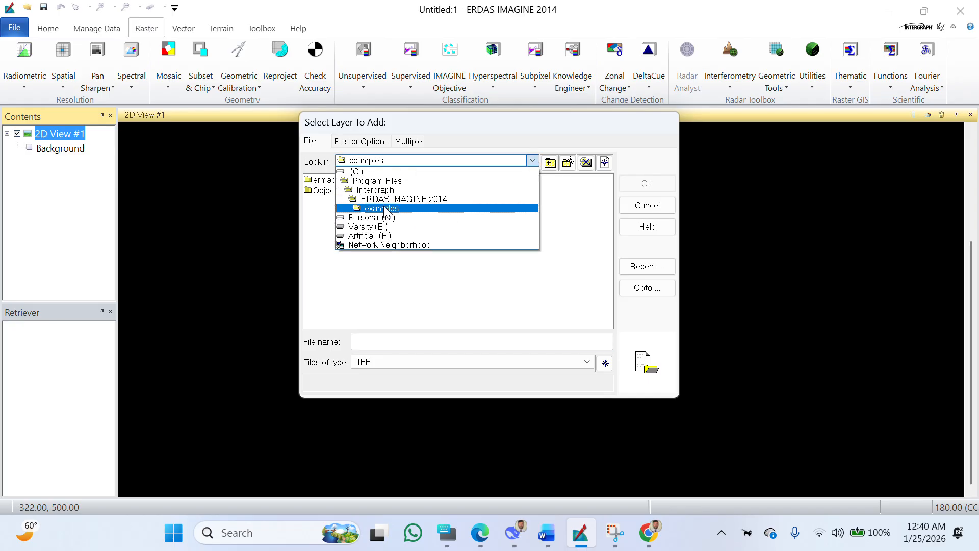
{"action": "left_click", "coordinate": [363, 236]}
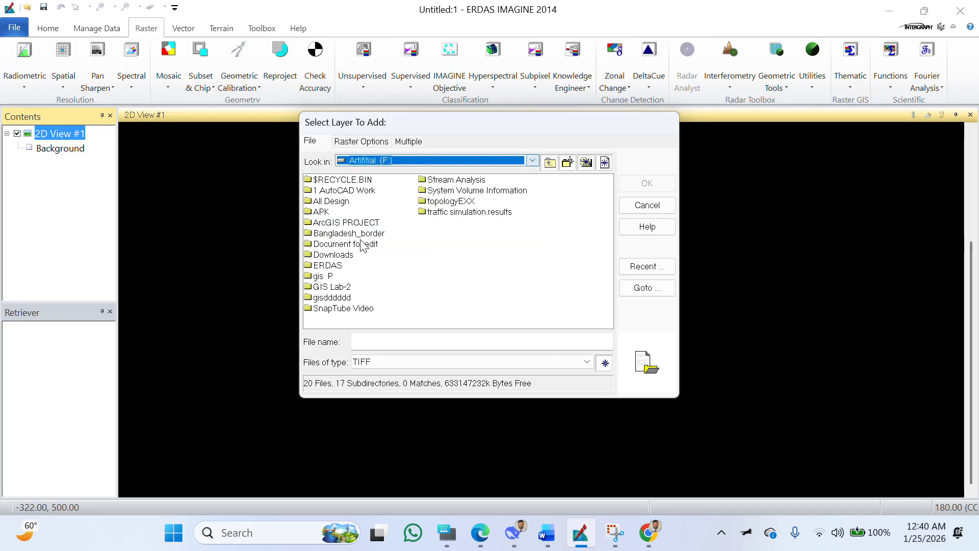
{"action": "double_click", "coordinate": [332, 266]}
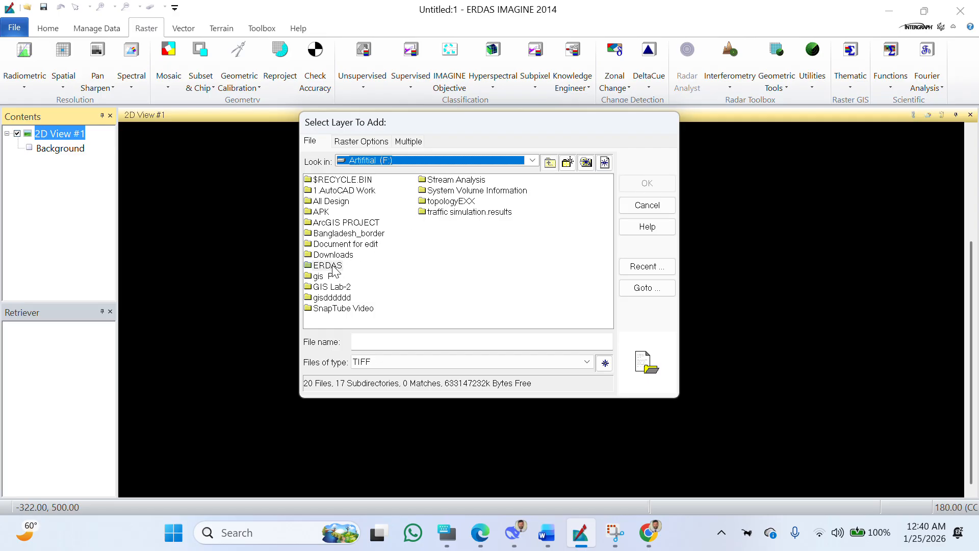
{"action": "double_click", "coordinate": [369, 183]}
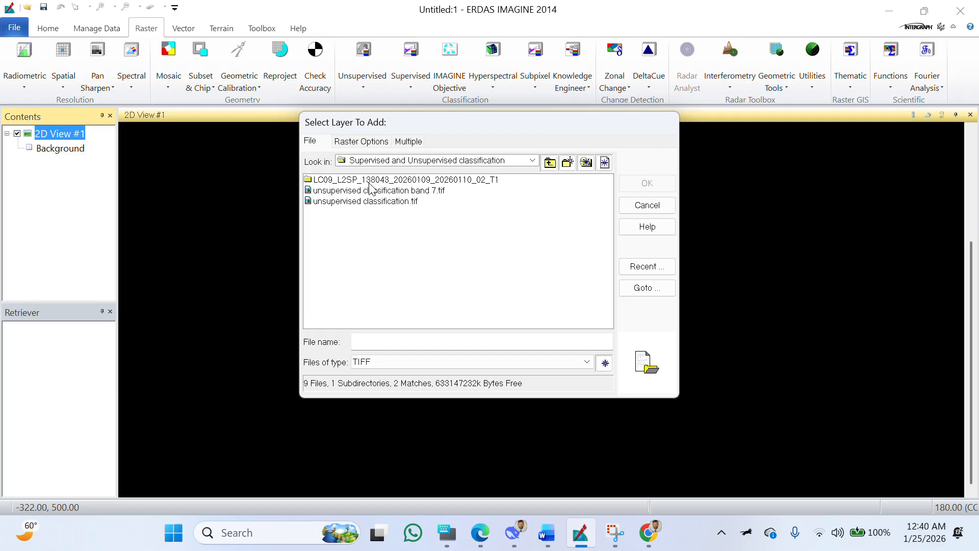
{"action": "left_click", "coordinate": [426, 193]}
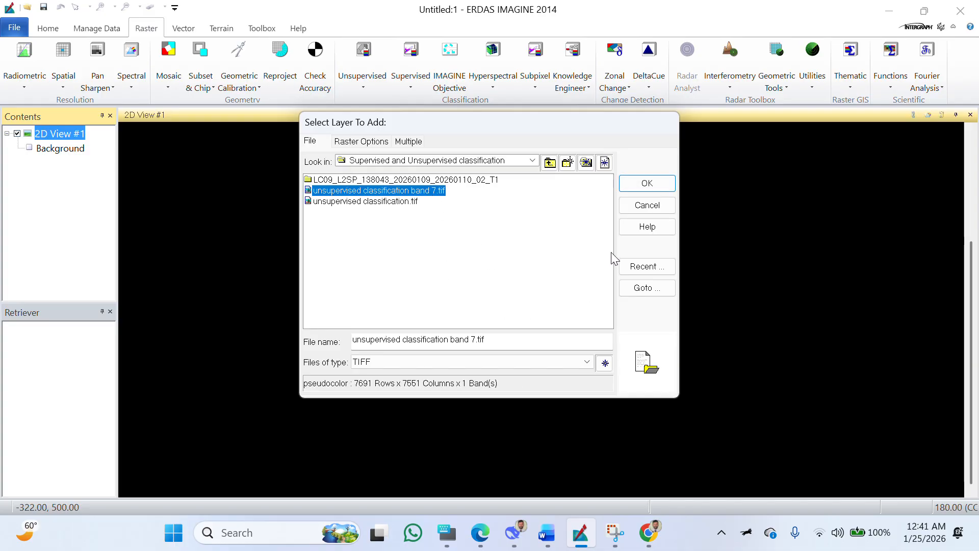
{"action": "left_click", "coordinate": [643, 184]}
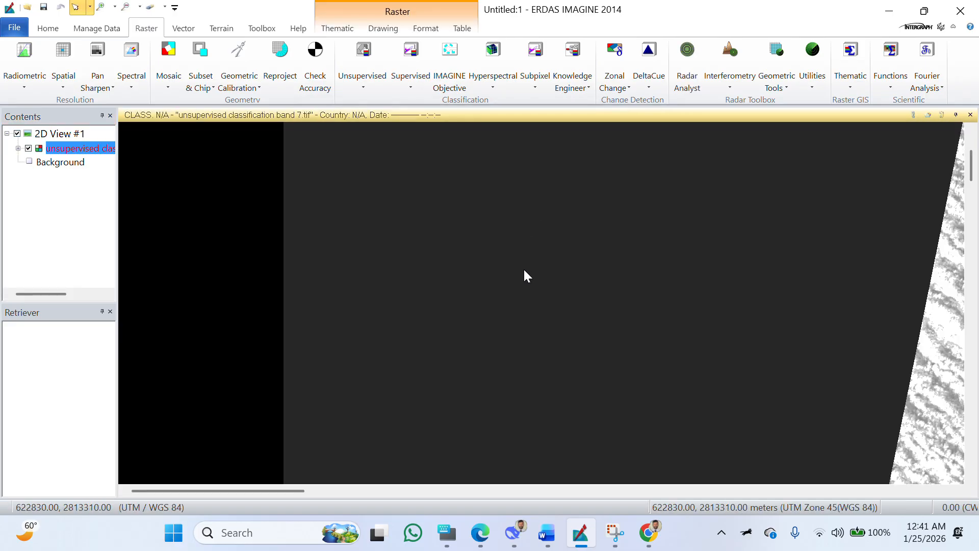
Display the classified layer's attribute table, dock it beside the image, and widen it to show the color, histogram and class name columns.
{"action": "scroll", "coordinate": [743, 353], "scroll_direction": "down", "scroll_amount": 3}
{"action": "scroll", "coordinate": [842, 391], "scroll_direction": "up", "scroll_amount": 3}
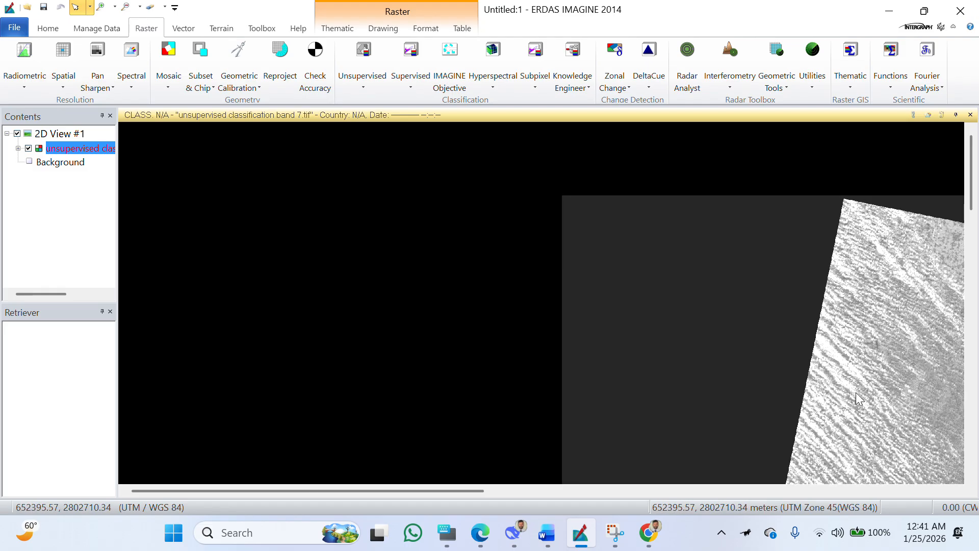
{"action": "scroll", "coordinate": [473, 252], "scroll_direction": "down", "scroll_amount": 2}
{"action": "scroll", "coordinate": [696, 362], "scroll_direction": "up", "scroll_amount": 3}
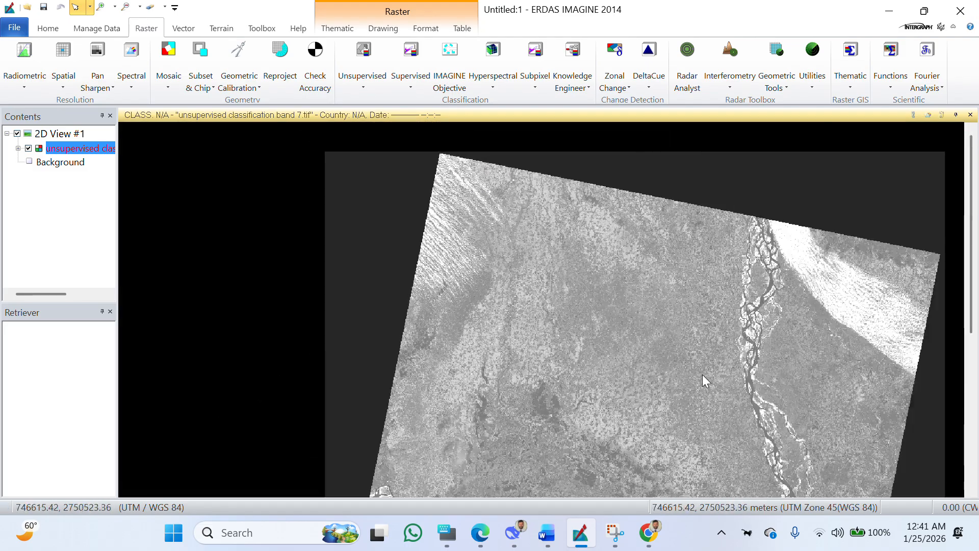
{"action": "scroll", "coordinate": [515, 240], "scroll_direction": "down", "scroll_amount": 3}
{"action": "scroll", "coordinate": [518, 259], "scroll_direction": "up", "scroll_amount": 3}
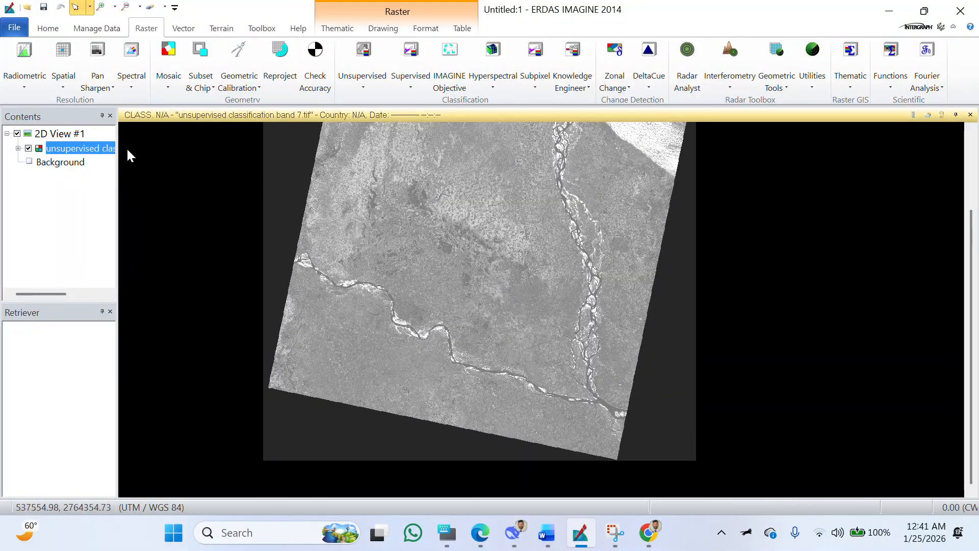
{"action": "right_click", "coordinate": [83, 149]}
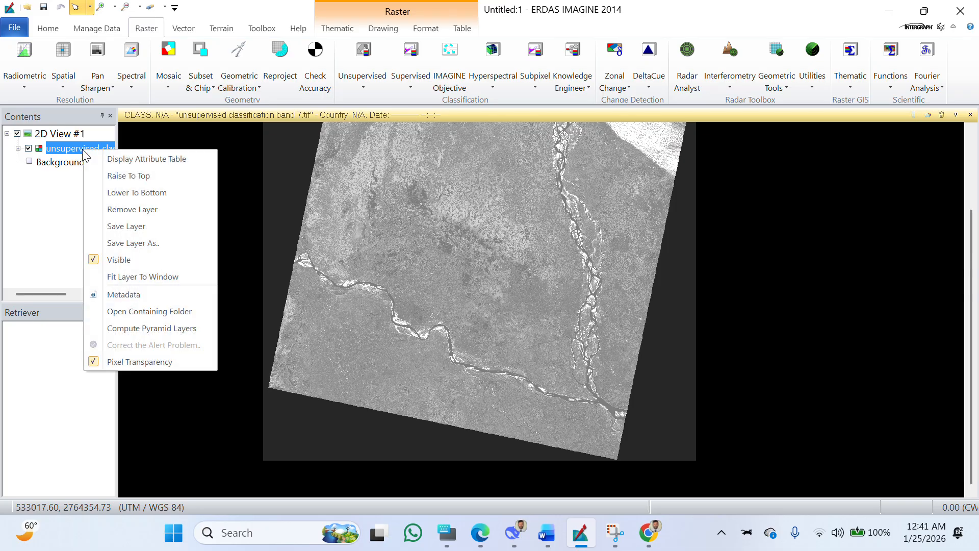
{"action": "left_click", "coordinate": [119, 158]}
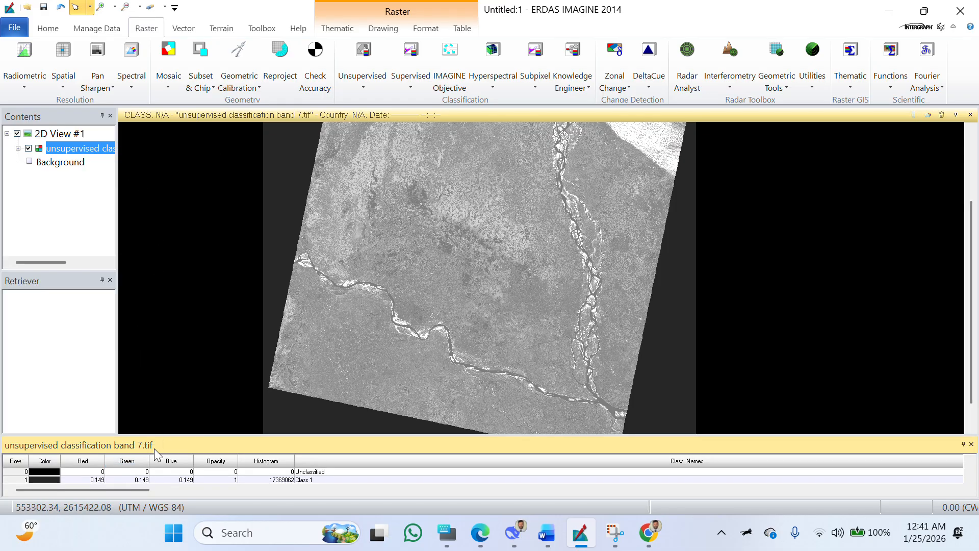
{"action": "left_click_drag", "start_coordinate": [166, 203], "coordinate": [172, 201]}
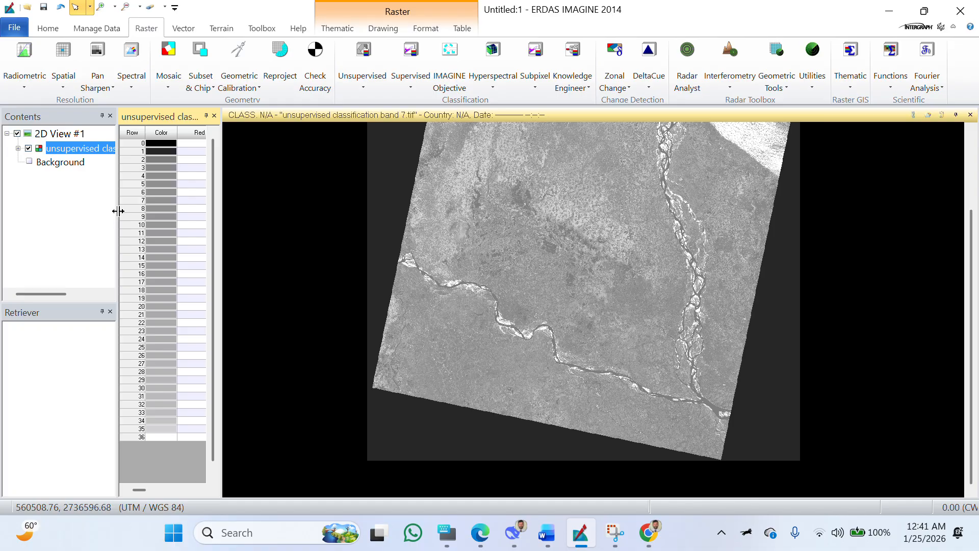
{"action": "left_click_drag", "start_coordinate": [118, 211], "coordinate": [50, 215]}
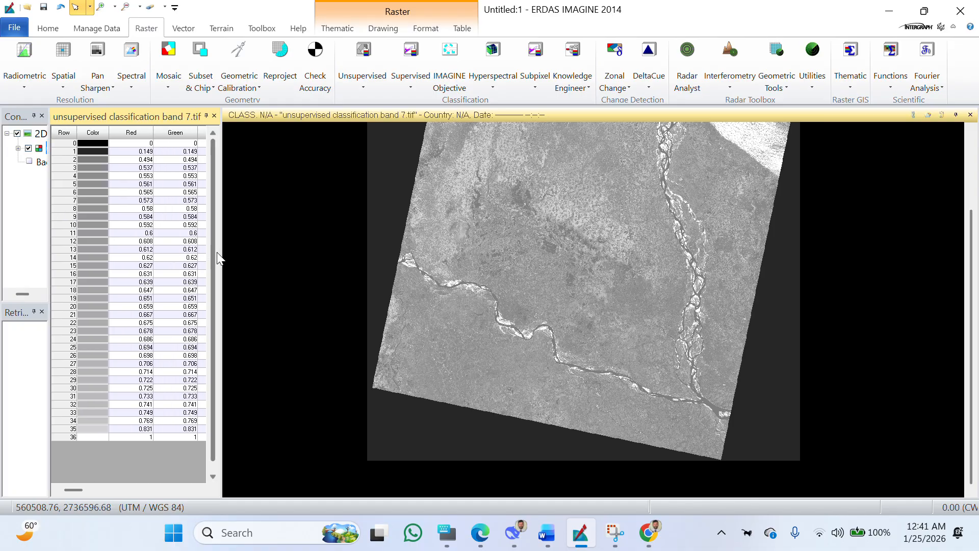
{"action": "left_click_drag", "start_coordinate": [219, 250], "coordinate": [446, 288]}
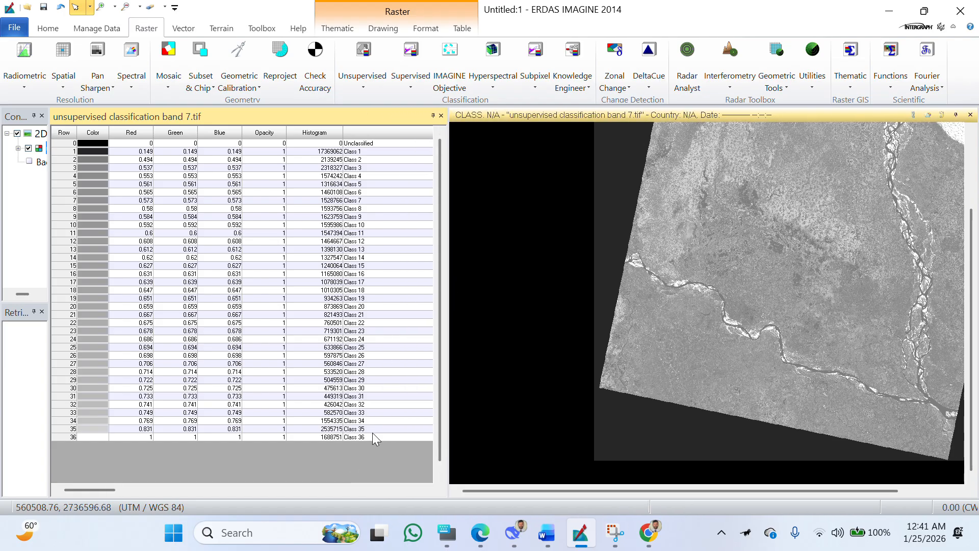
Pick the river in the classified image to select its row, Class 2, and color that class Map Grid Blue.
{"action": "left_click_drag", "start_coordinate": [791, 313], "coordinate": [651, 301]}
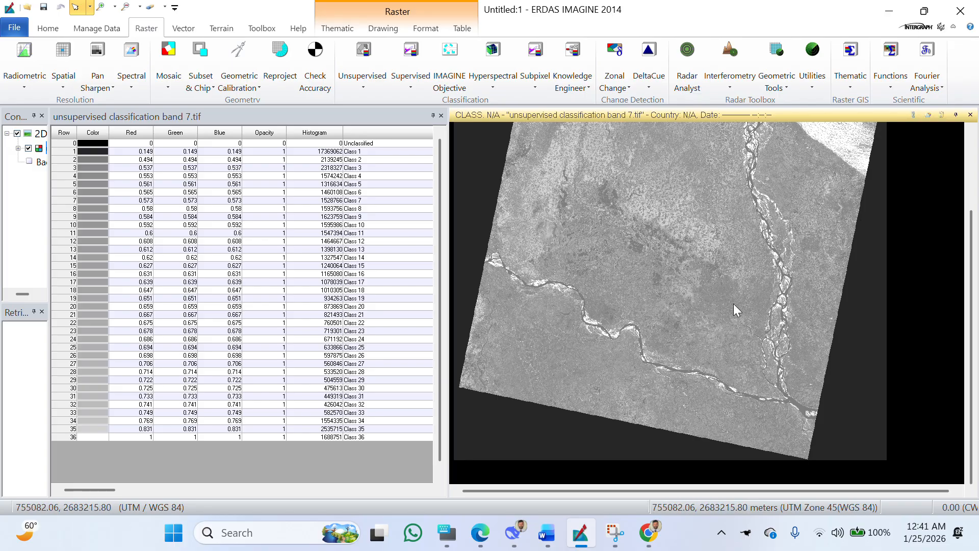
{"action": "left_click_drag", "start_coordinate": [743, 388], "coordinate": [726, 317]}
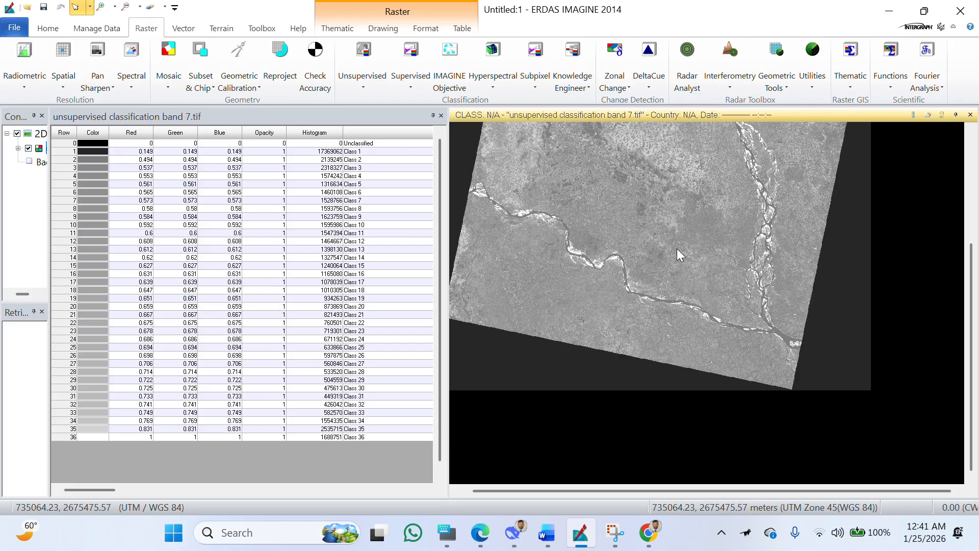
{"action": "scroll", "coordinate": [665, 290], "scroll_direction": "up", "scroll_amount": 4}
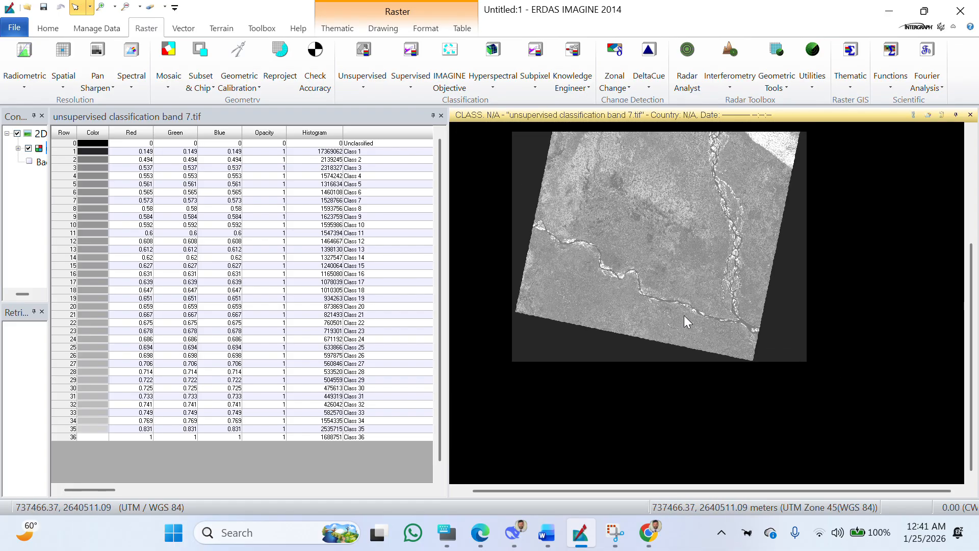
{"action": "scroll", "coordinate": [687, 317], "scroll_direction": "up", "scroll_amount": 5}
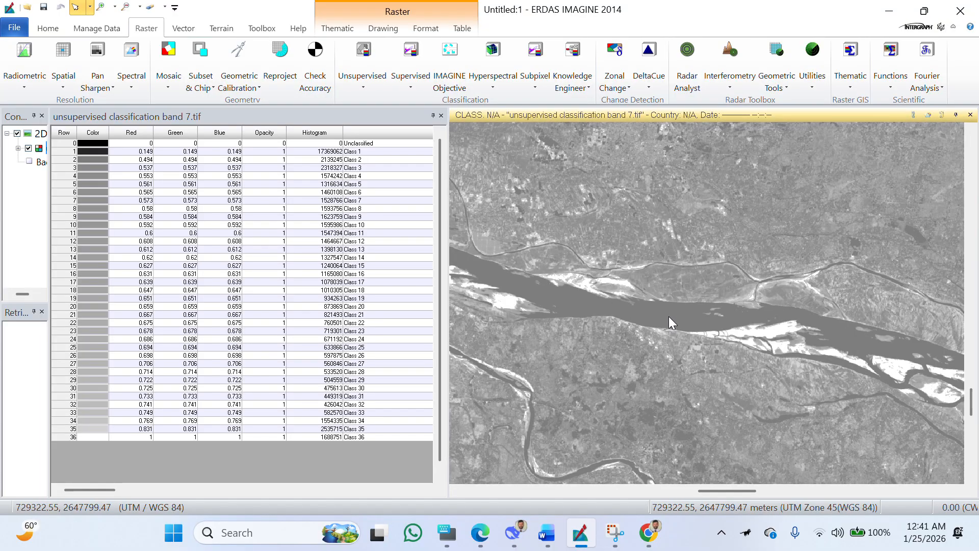
{"action": "left_click", "coordinate": [668, 316]}
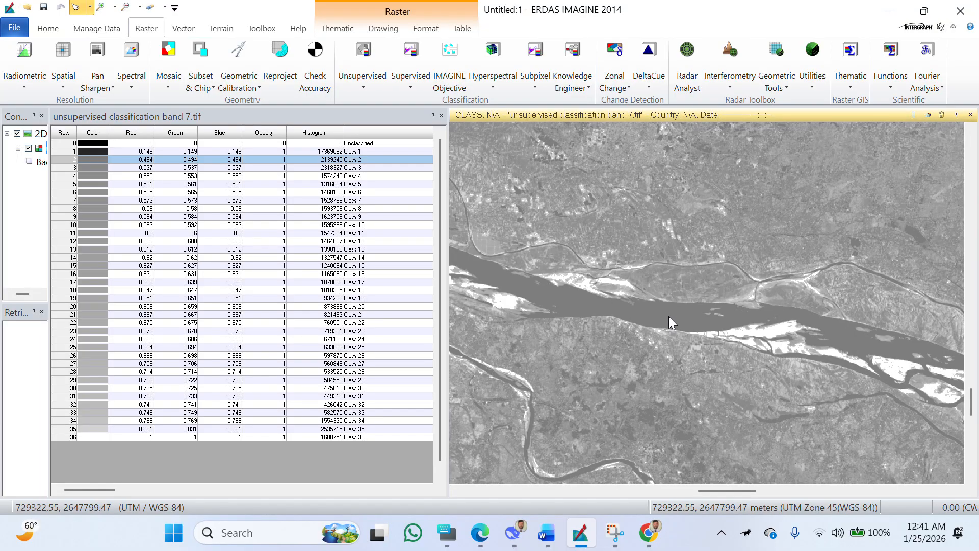
{"action": "left_click", "coordinate": [87, 157]}
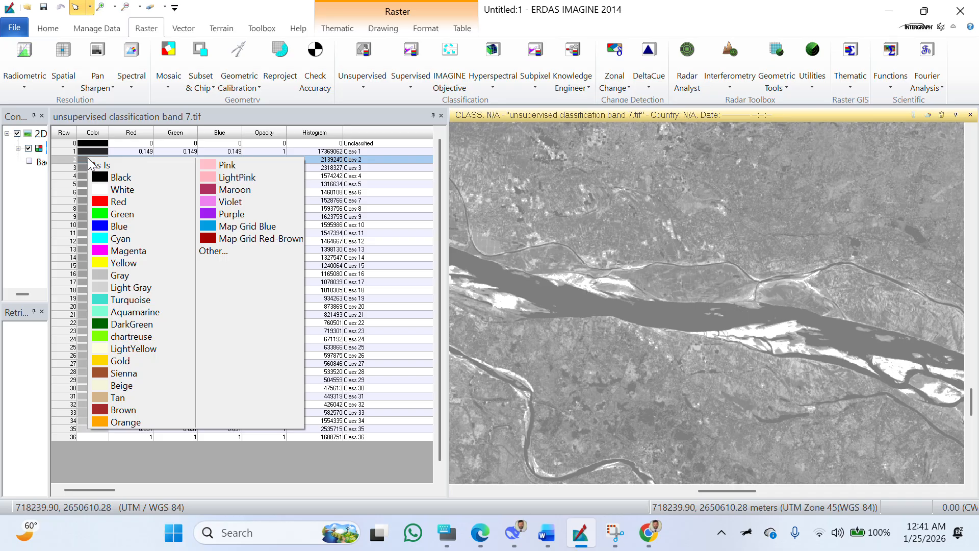
{"action": "left_click", "coordinate": [205, 226]}
Examine how the recolored Class 2 covers the rivers and the surrounding land in the classified image.
{"action": "scroll", "coordinate": [793, 275], "scroll_direction": "up", "scroll_amount": 2}
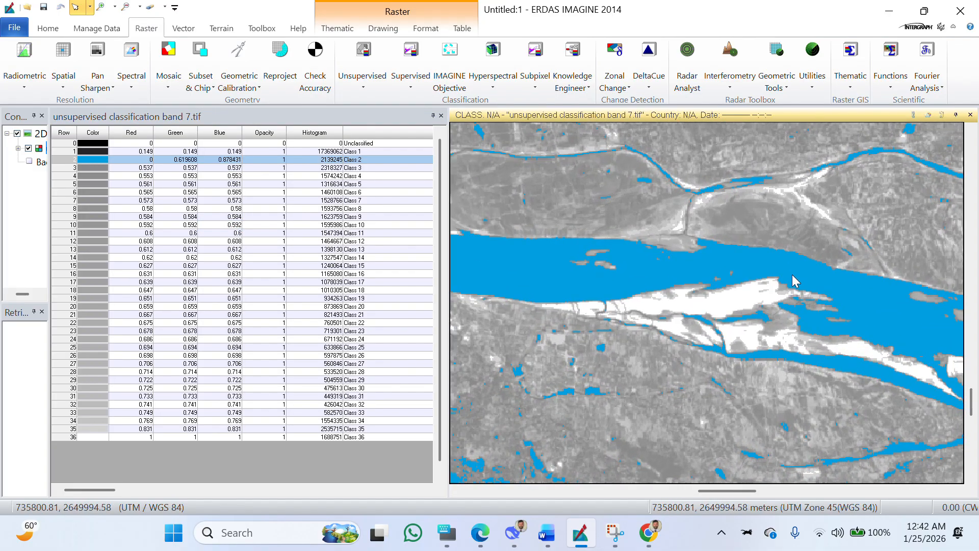
{"action": "scroll", "coordinate": [791, 275], "scroll_direction": "down", "scroll_amount": 6}
{"action": "scroll", "coordinate": [683, 320], "scroll_direction": "up", "scroll_amount": 3}
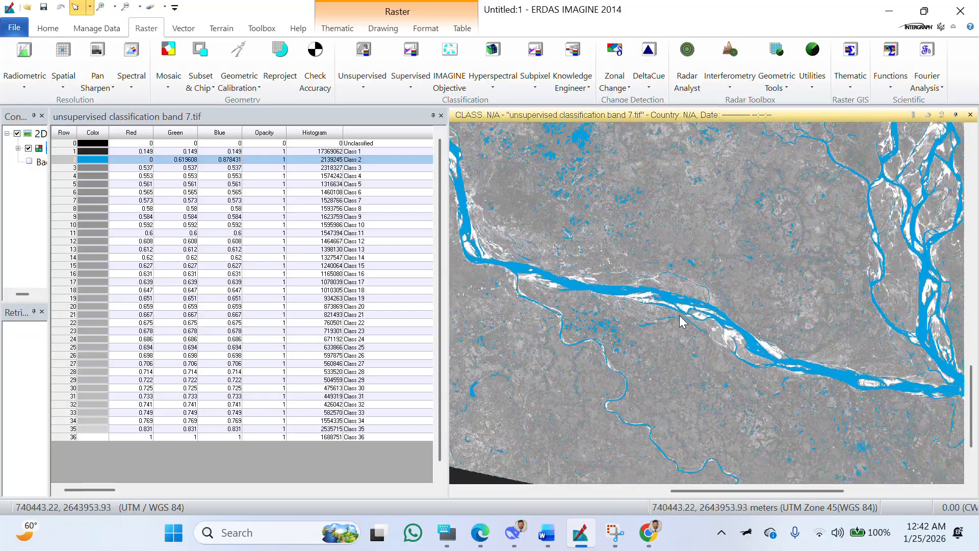
{"action": "scroll", "coordinate": [682, 320], "scroll_direction": "down", "scroll_amount": 3}
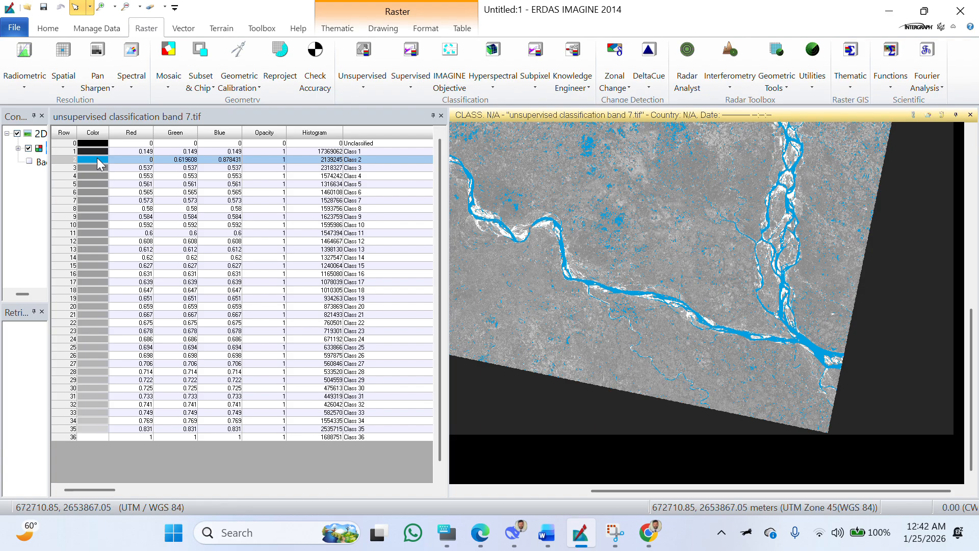
{"action": "scroll", "coordinate": [638, 302], "scroll_direction": "up", "scroll_amount": 5}
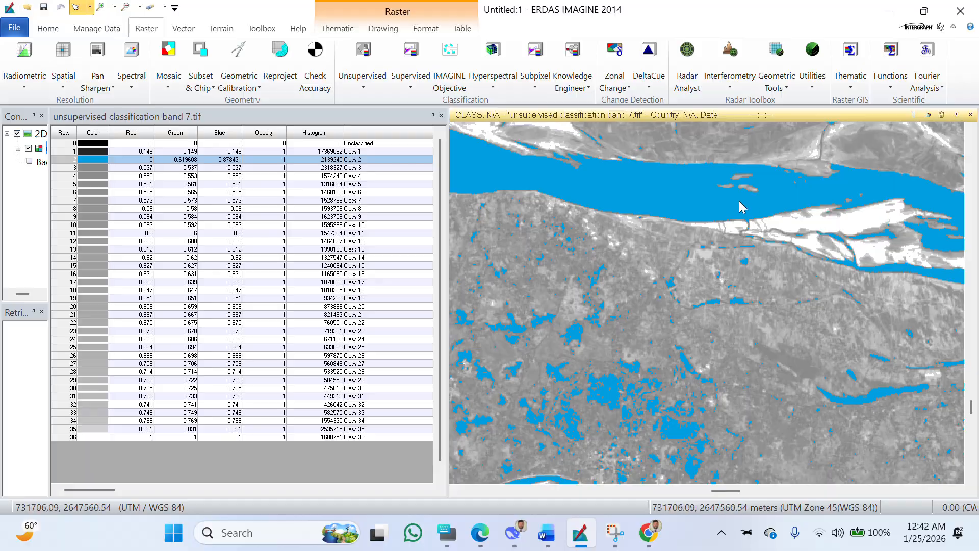
{"action": "scroll", "coordinate": [668, 228], "scroll_direction": "up", "scroll_amount": 5}
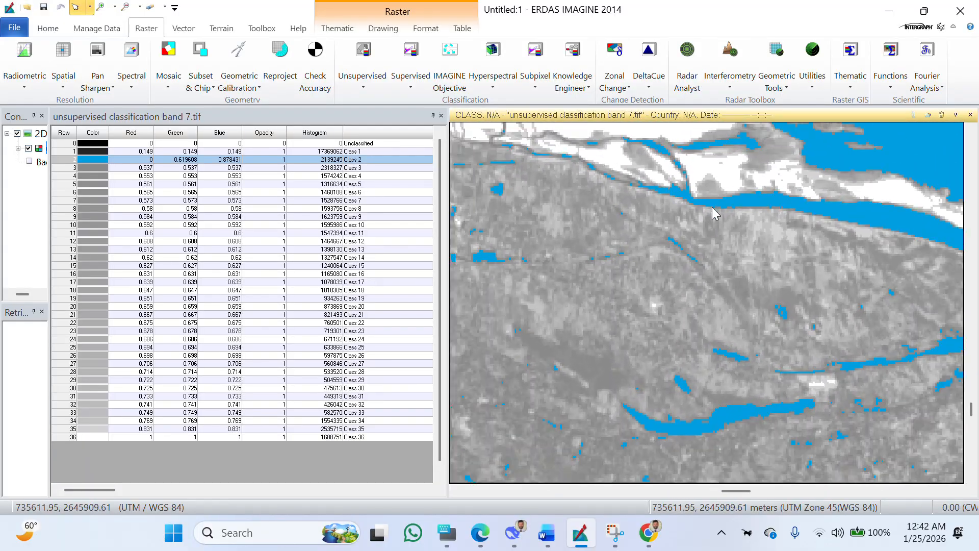
Examine how the blue Class 2 pixels cover the main river from the central reach to the image's eastern edge.
{"action": "scroll", "coordinate": [711, 214], "scroll_direction": "down", "scroll_amount": 6}
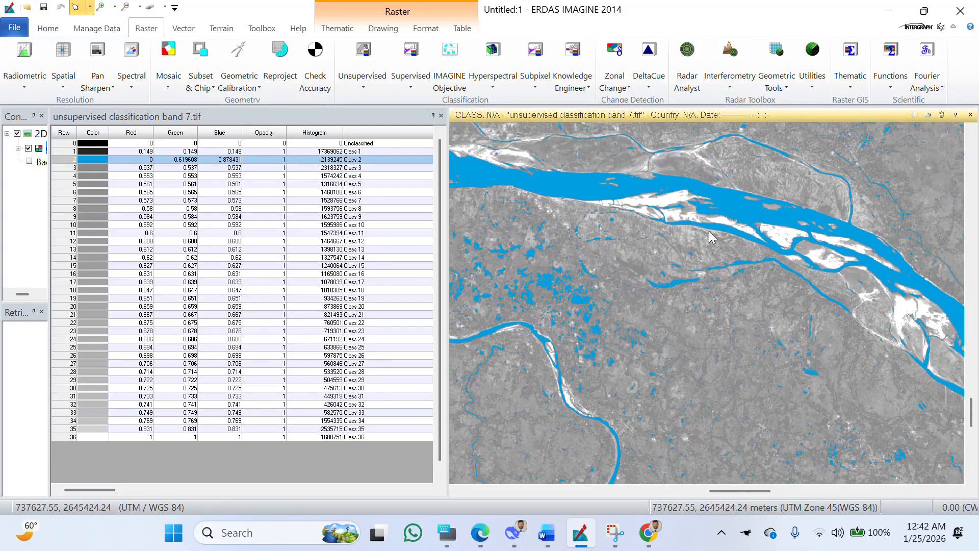
{"action": "scroll", "coordinate": [604, 243], "scroll_direction": "up", "scroll_amount": 2}
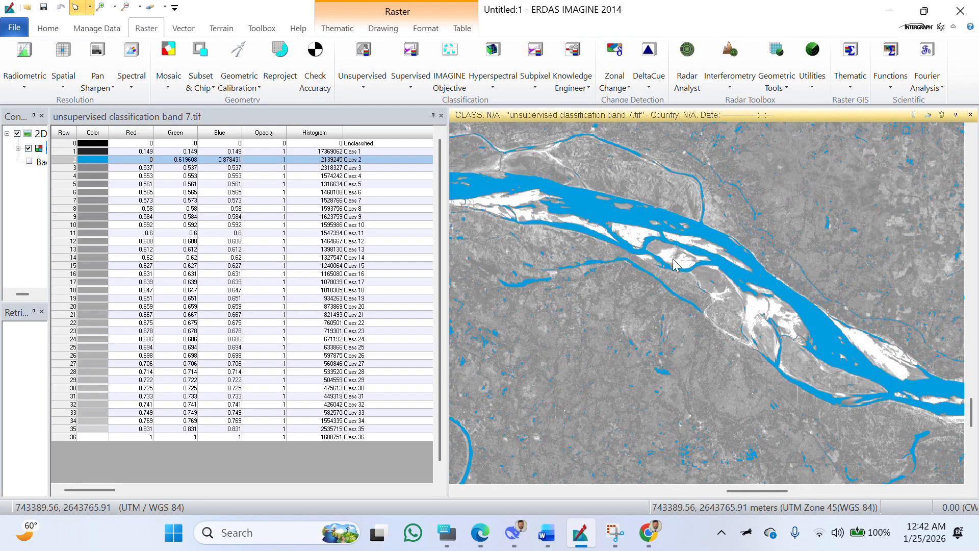
{"action": "left_click_drag", "start_coordinate": [914, 365], "coordinate": [744, 319]}
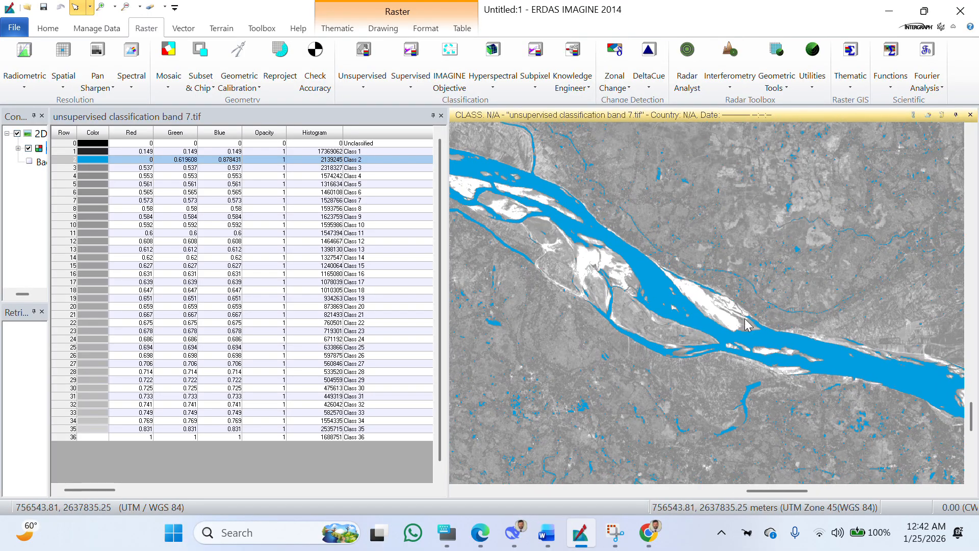
{"action": "left_click_drag", "start_coordinate": [845, 348], "coordinate": [640, 274]}
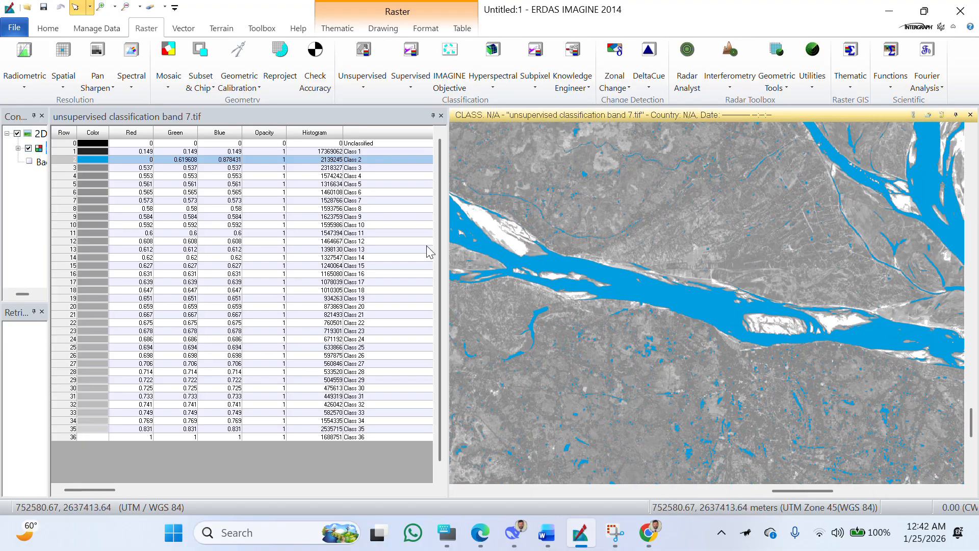
{"action": "left_click", "coordinate": [92, 169]}
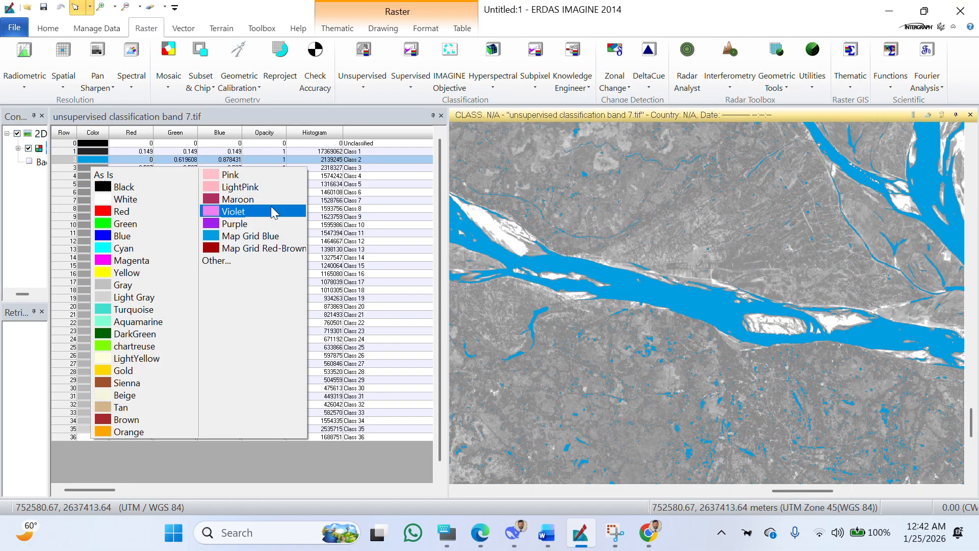
{"action": "left_click", "coordinate": [752, 342]}
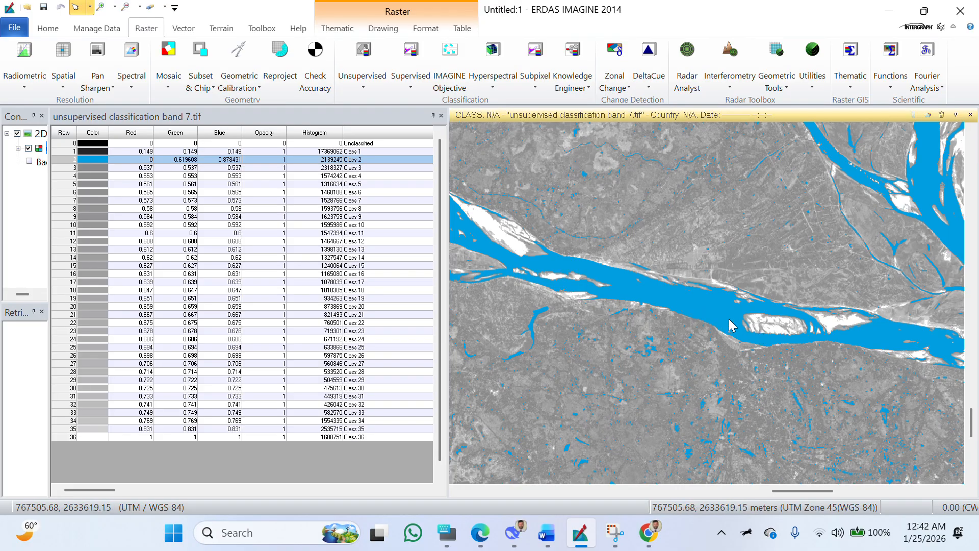
{"action": "scroll", "coordinate": [732, 325], "scroll_direction": "up", "scroll_amount": 4}
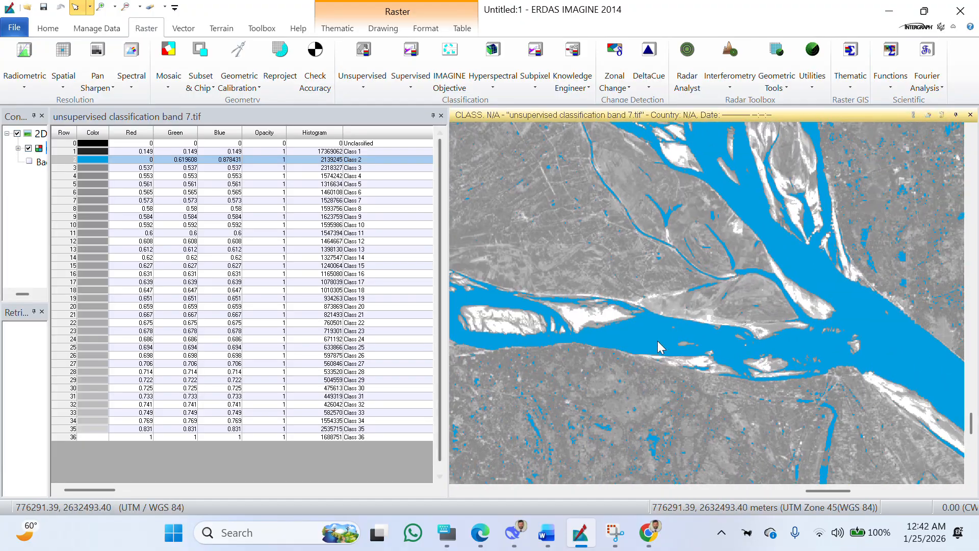
{"action": "scroll", "coordinate": [657, 340], "scroll_direction": "up", "scroll_amount": 4}
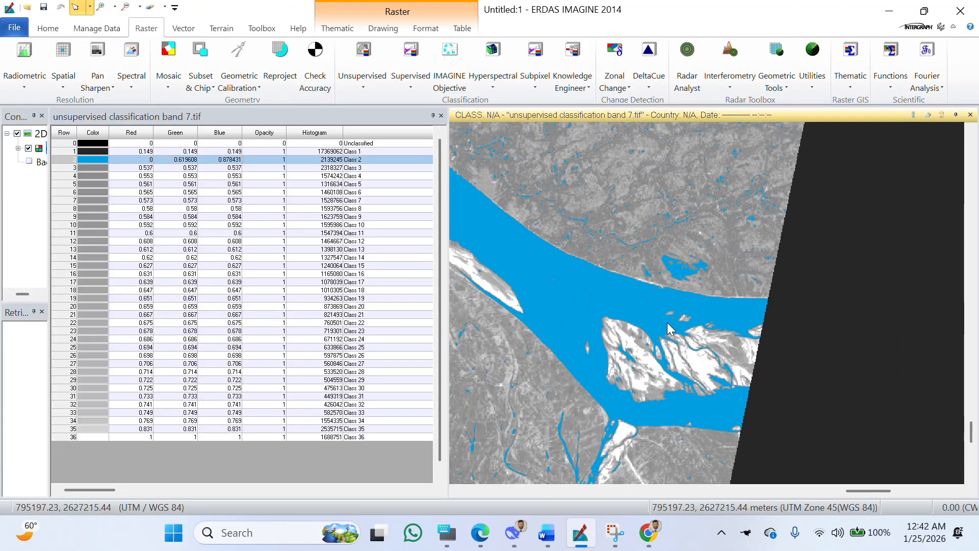
{"action": "scroll", "coordinate": [522, 304], "scroll_direction": "down", "scroll_amount": 5}
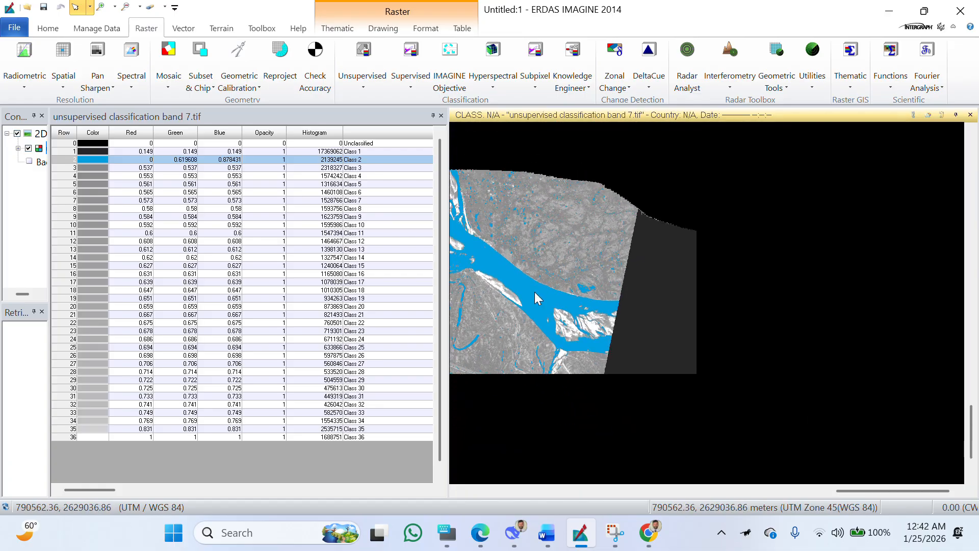
{"action": "scroll", "coordinate": [564, 251], "scroll_direction": "up", "scroll_amount": 5}
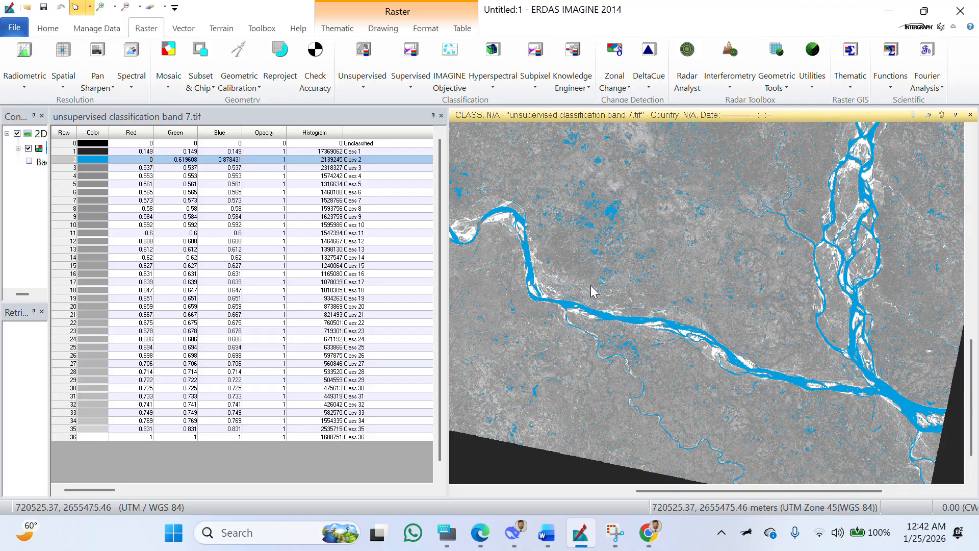
Examine the river's western reach and identify the class of the gray patch on the sandbar beside the channel.
{"action": "left_click_drag", "start_coordinate": [582, 262], "coordinate": [665, 359]}
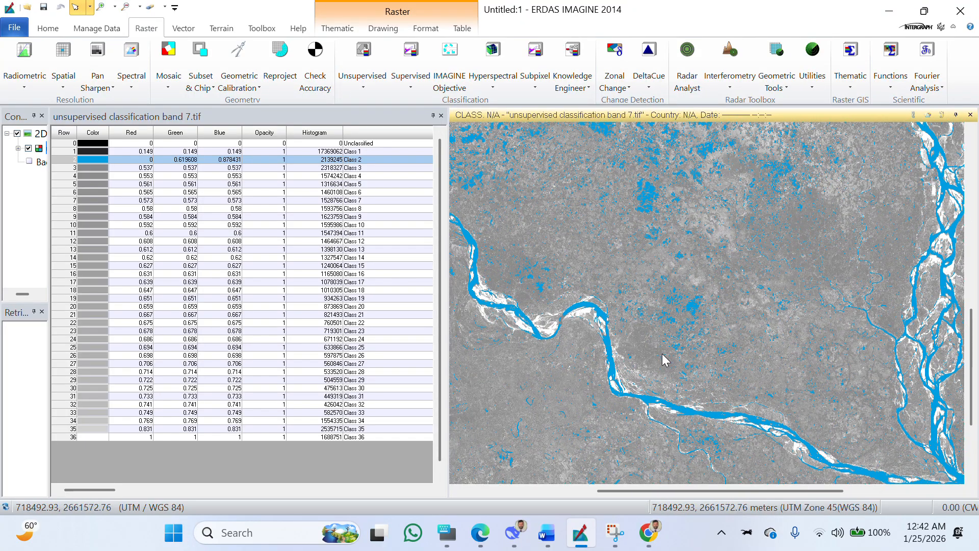
{"action": "left_click_drag", "start_coordinate": [514, 293], "coordinate": [662, 380]}
{"action": "left_click_drag", "start_coordinate": [547, 280], "coordinate": [684, 404]}
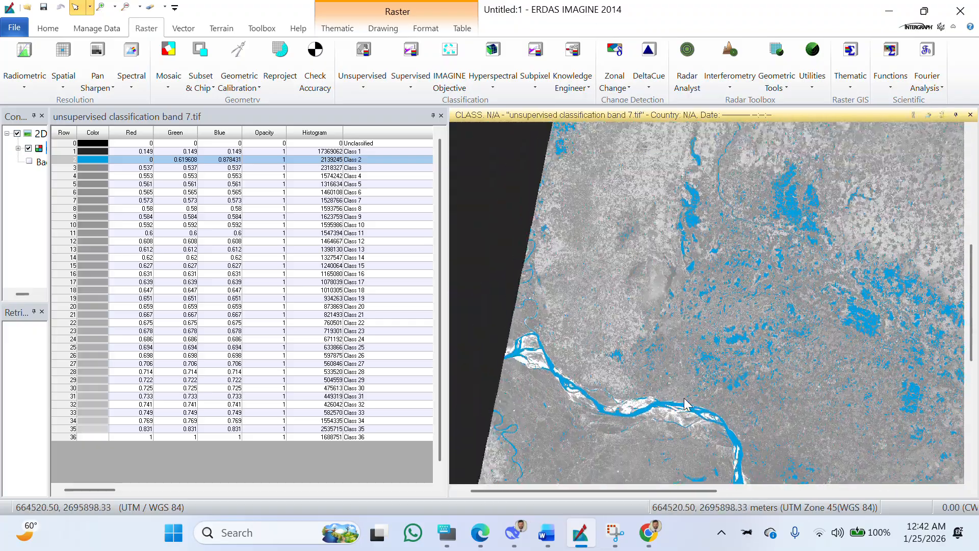
{"action": "left_click_drag", "start_coordinate": [541, 386], "coordinate": [516, 273]}
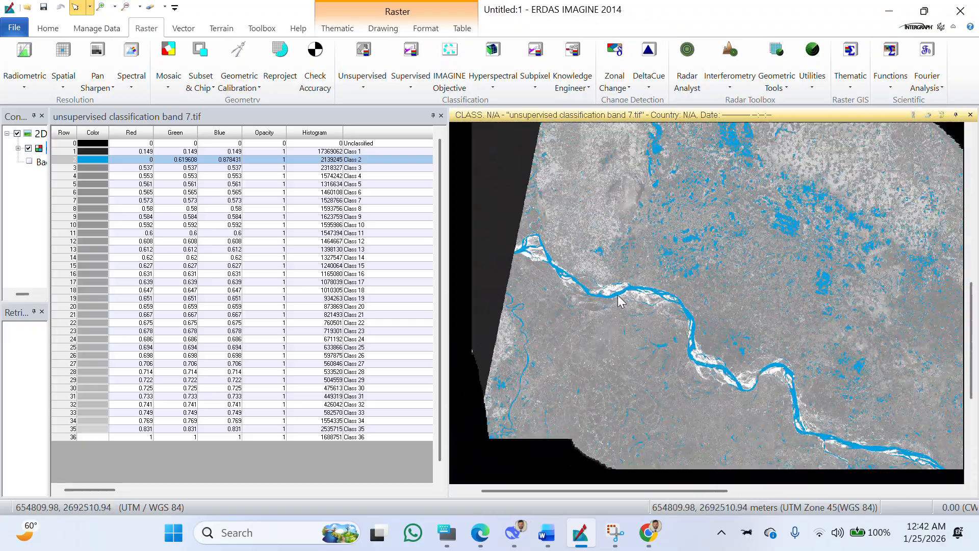
{"action": "scroll", "coordinate": [617, 289], "scroll_direction": "up", "scroll_amount": 10}
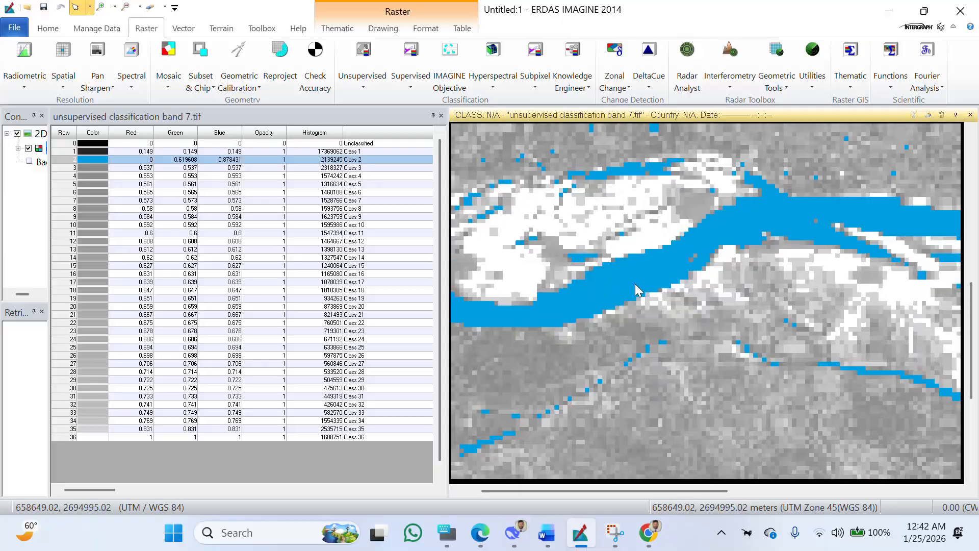
{"action": "scroll", "coordinate": [703, 262], "scroll_direction": "up", "scroll_amount": 5}
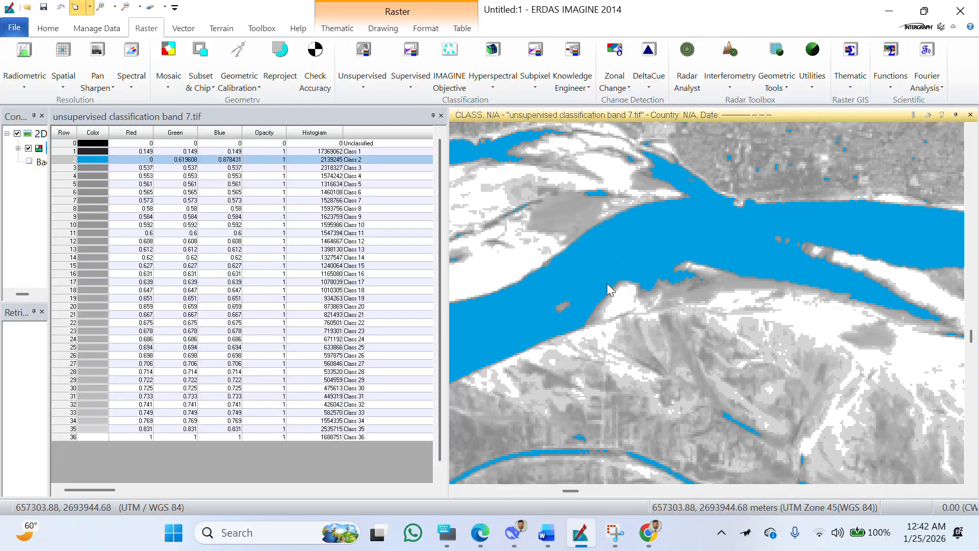
{"action": "left_click", "coordinate": [580, 214]}
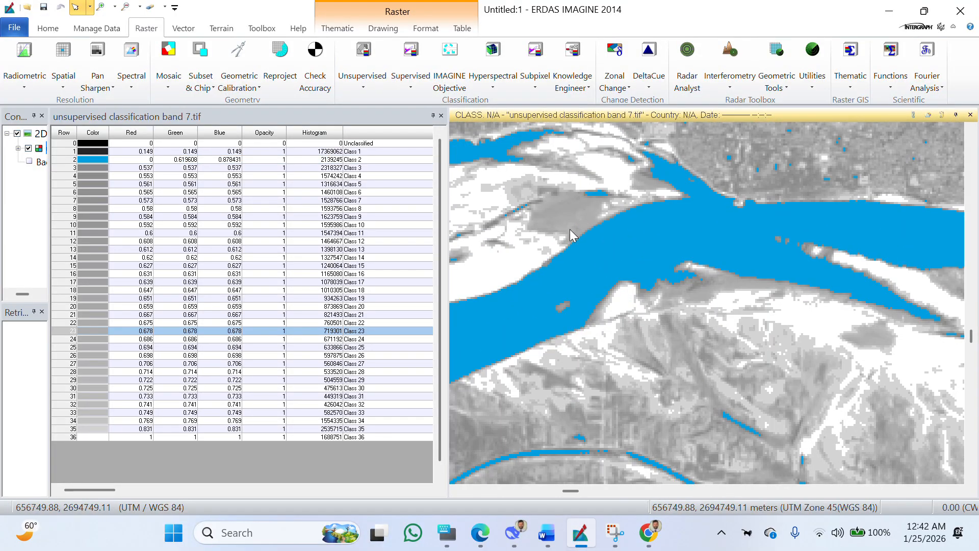
{"action": "scroll", "coordinate": [628, 267], "scroll_direction": "down", "scroll_amount": 5}
{"action": "scroll", "coordinate": [656, 289], "scroll_direction": "up", "scroll_amount": 3}
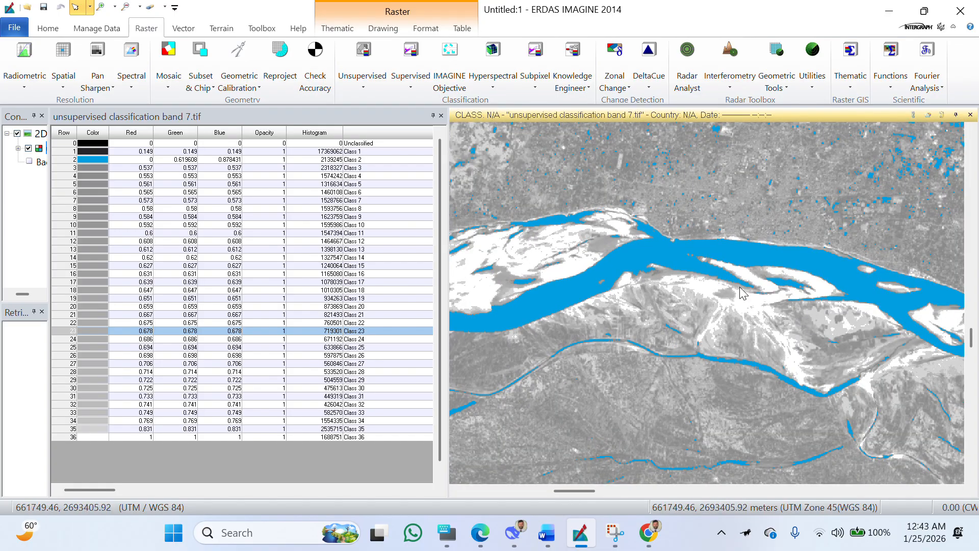
Identify the class of the white sandbar in the river bend and set the color of Class 36 to White.
{"action": "left_click_drag", "start_coordinate": [742, 293], "coordinate": [475, 325]}
{"action": "left_click_drag", "start_coordinate": [796, 396], "coordinate": [670, 291]}
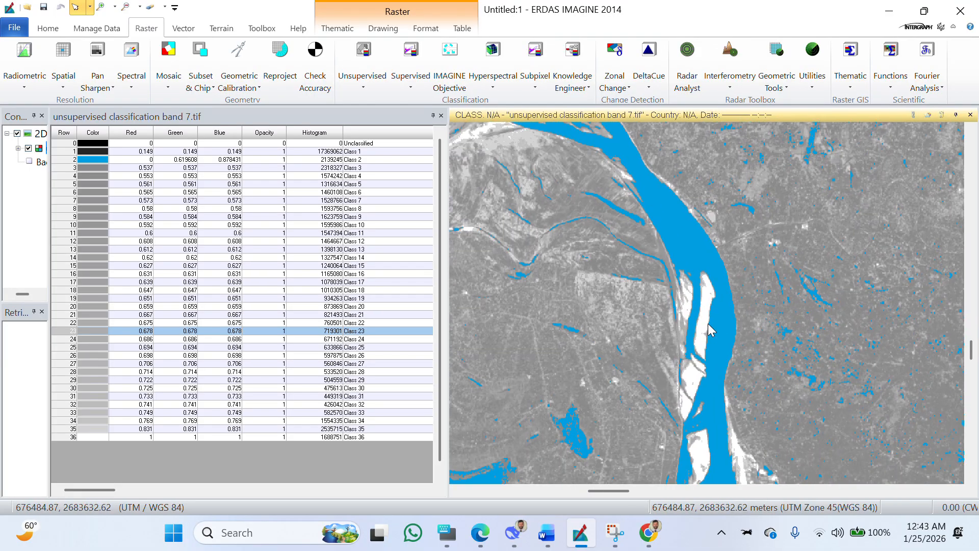
{"action": "scroll", "coordinate": [707, 316], "scroll_direction": "up", "scroll_amount": 5}
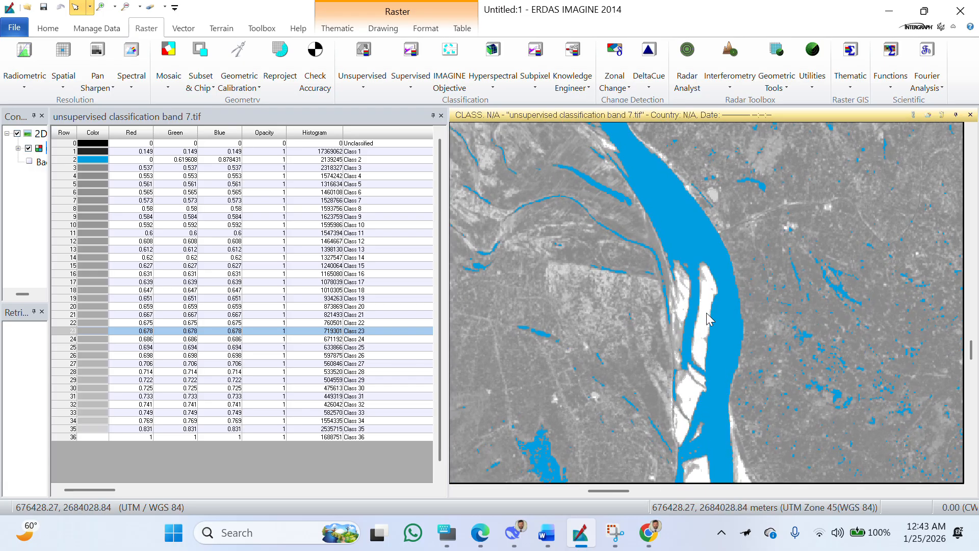
{"action": "left_click", "coordinate": [704, 326]}
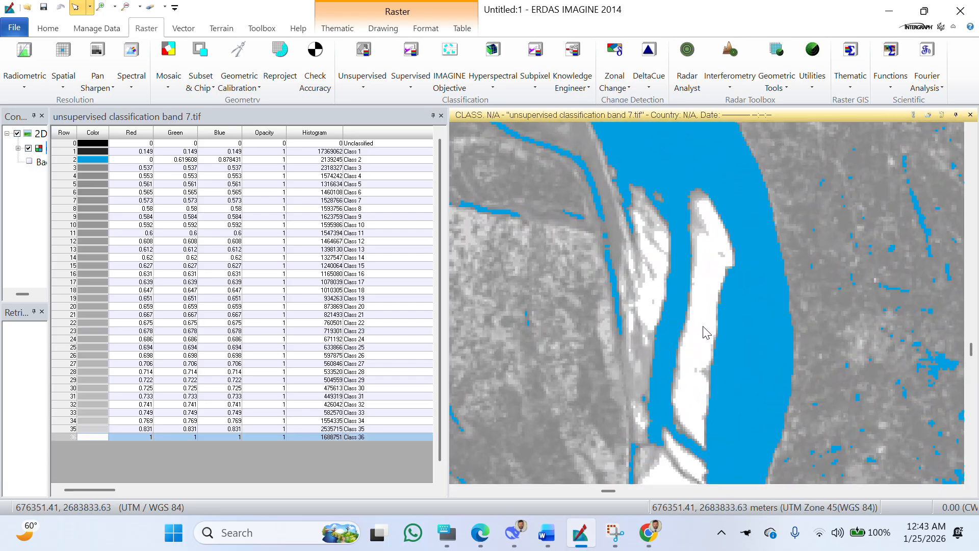
{"action": "left_click", "coordinate": [107, 438]}
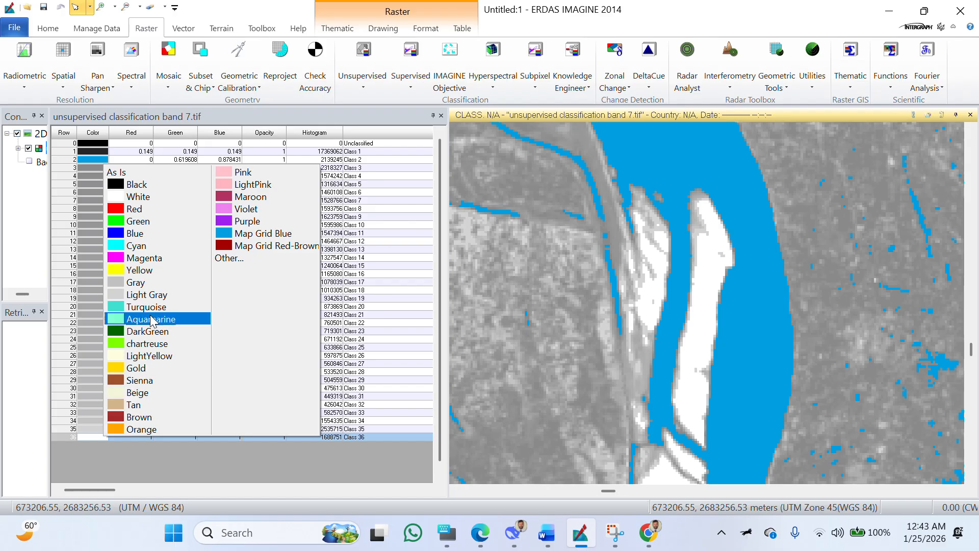
{"action": "left_click", "coordinate": [163, 198]}
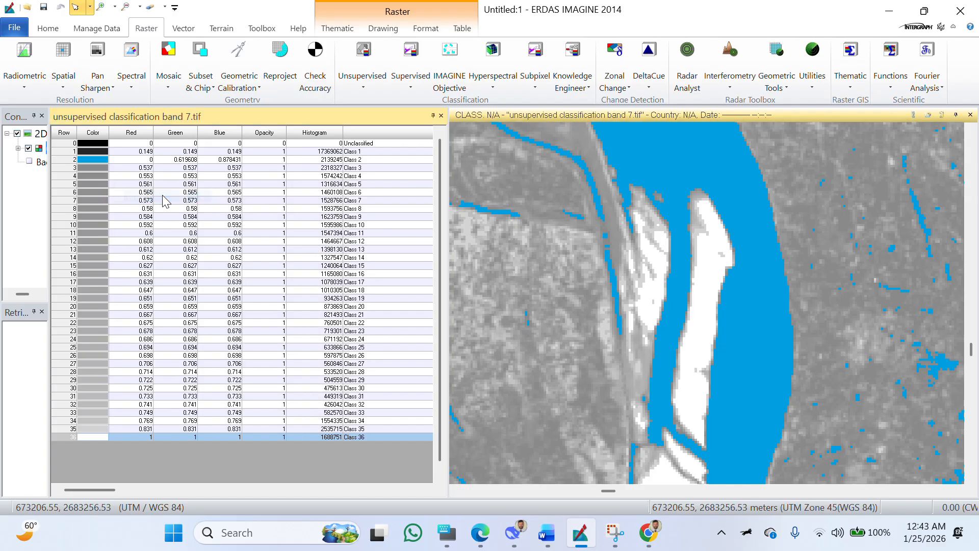
Sample the gray pixels at the sandbar's northern tip and set the color of Class 3 to Map Grid Blue.
{"action": "scroll", "coordinate": [723, 348], "scroll_direction": "up", "scroll_amount": 3}
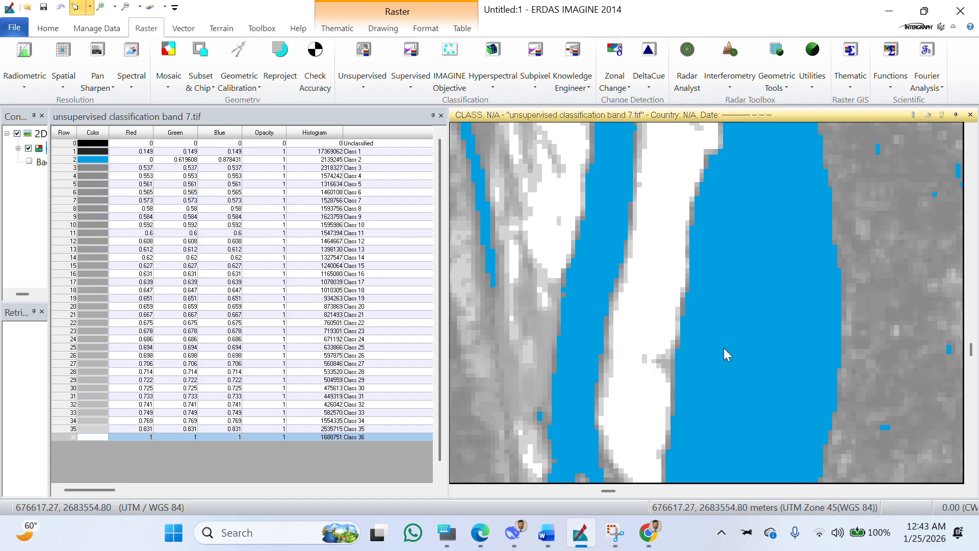
{"action": "scroll", "coordinate": [719, 350], "scroll_direction": "down", "scroll_amount": 6}
{"action": "scroll", "coordinate": [707, 360], "scroll_direction": "up", "scroll_amount": 5}
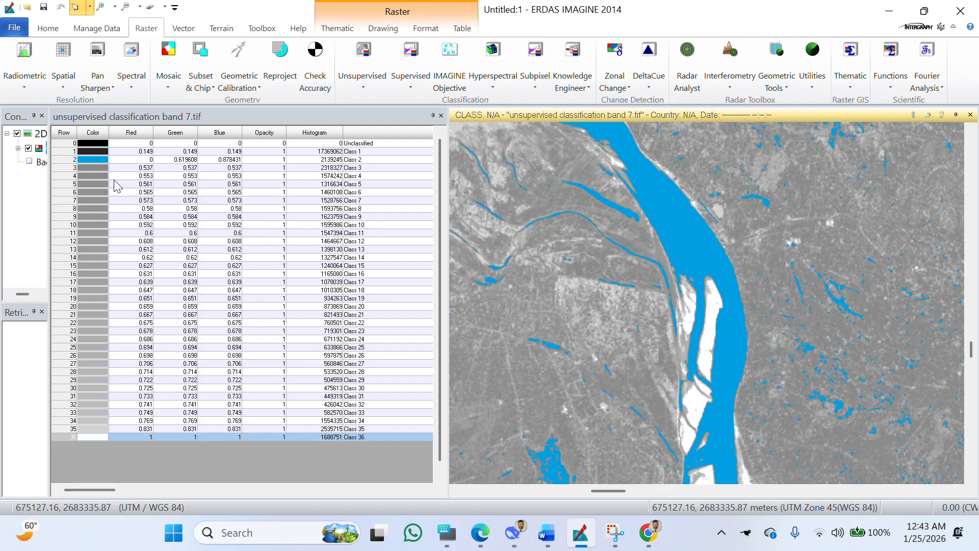
{"action": "scroll", "coordinate": [711, 275], "scroll_direction": "up", "scroll_amount": 3}
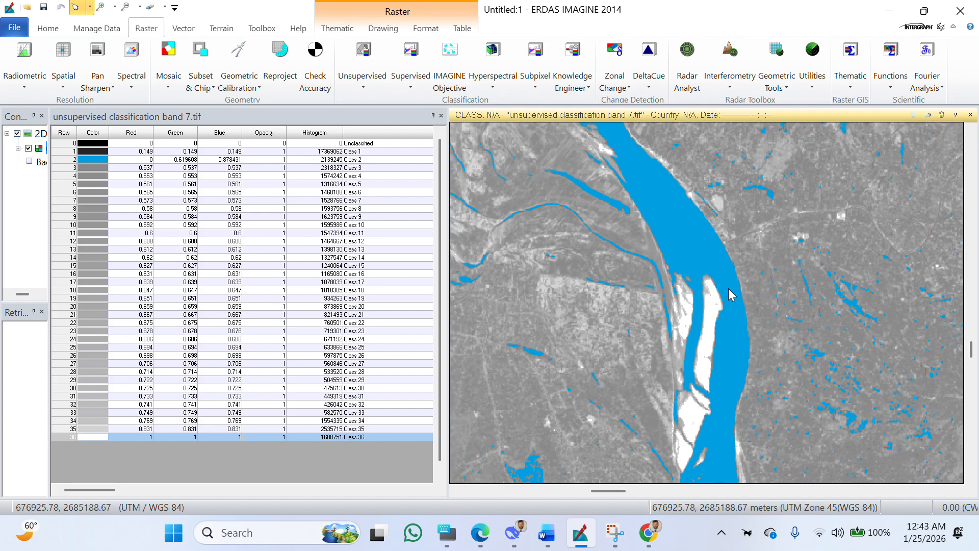
{"action": "scroll", "coordinate": [709, 273], "scroll_direction": "up", "scroll_amount": 2}
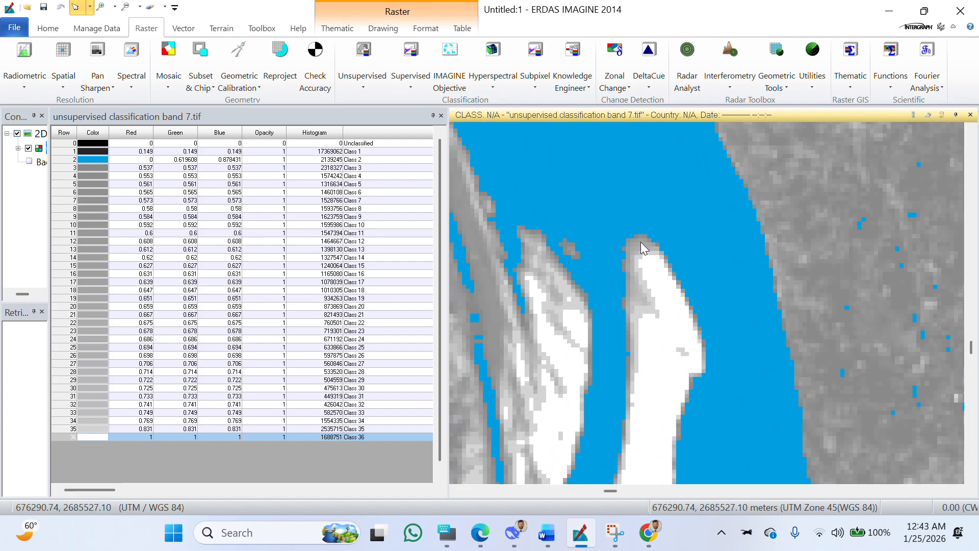
{"action": "left_click", "coordinate": [644, 248]}
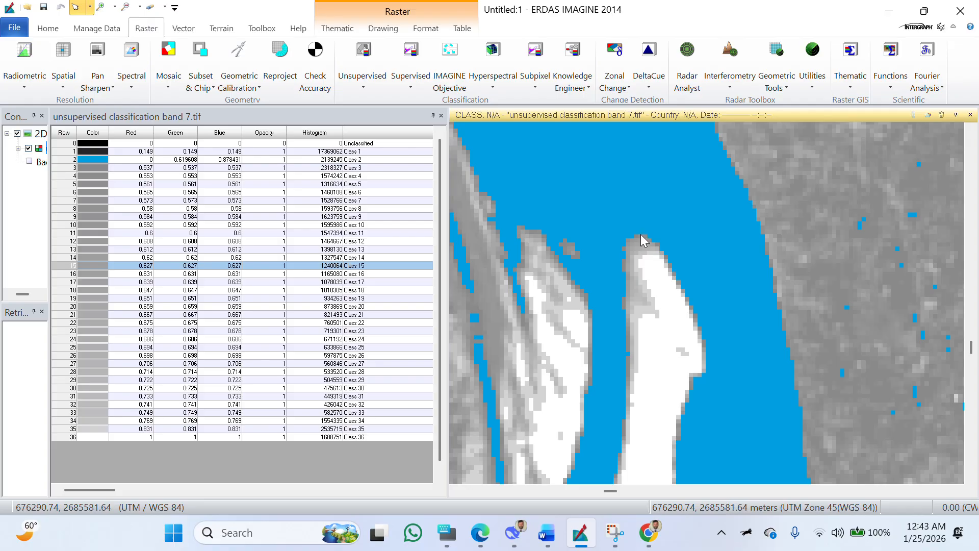
{"action": "left_click", "coordinate": [642, 237]}
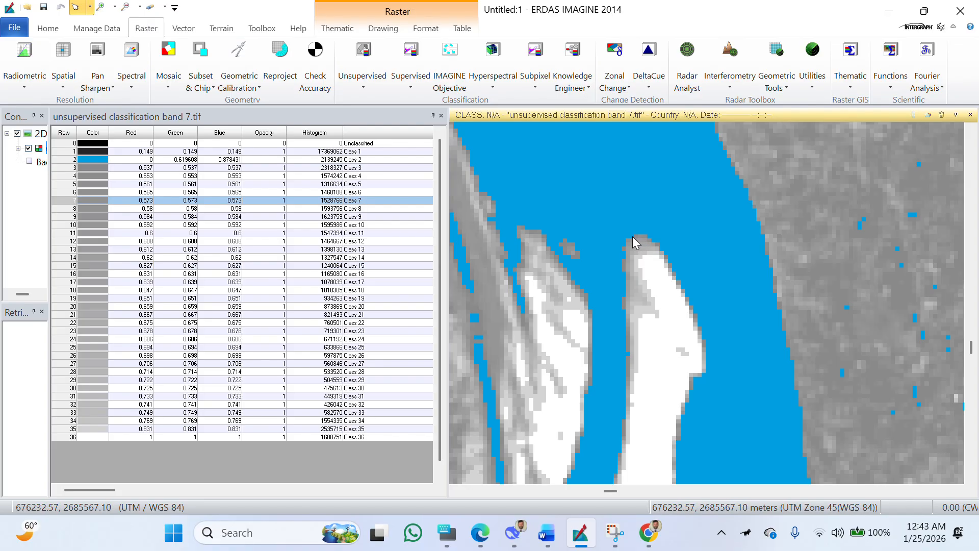
{"action": "left_click", "coordinate": [637, 241]}
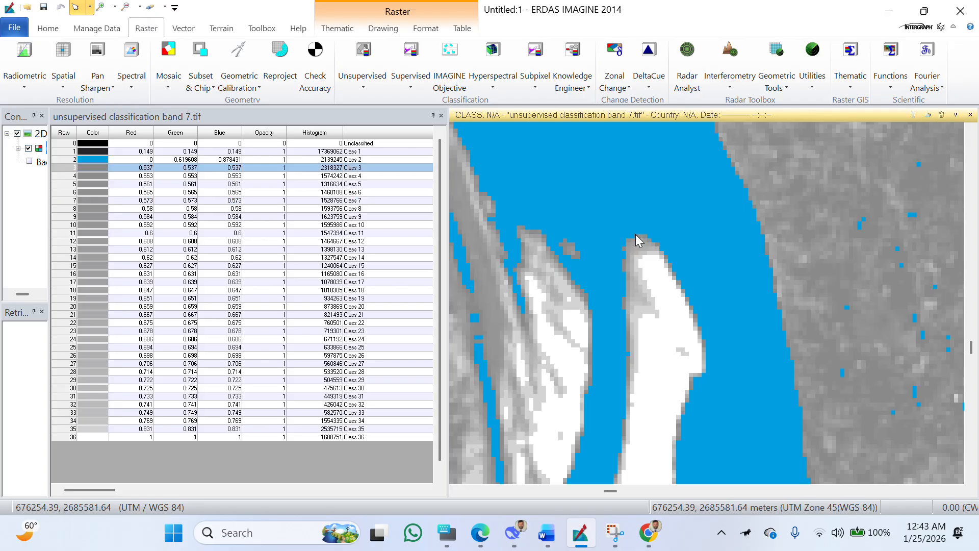
{"action": "left_click", "coordinate": [91, 170]}
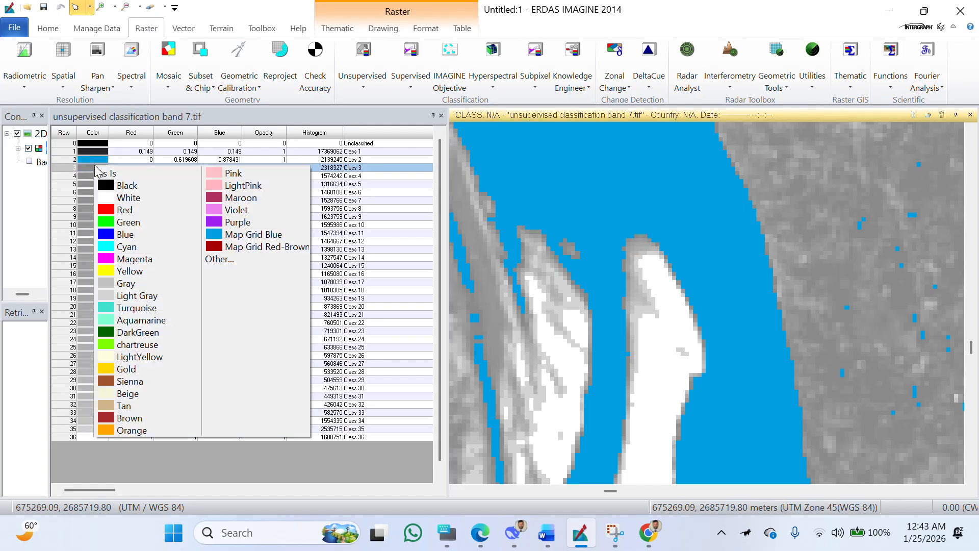
{"action": "left_click", "coordinate": [225, 235]}
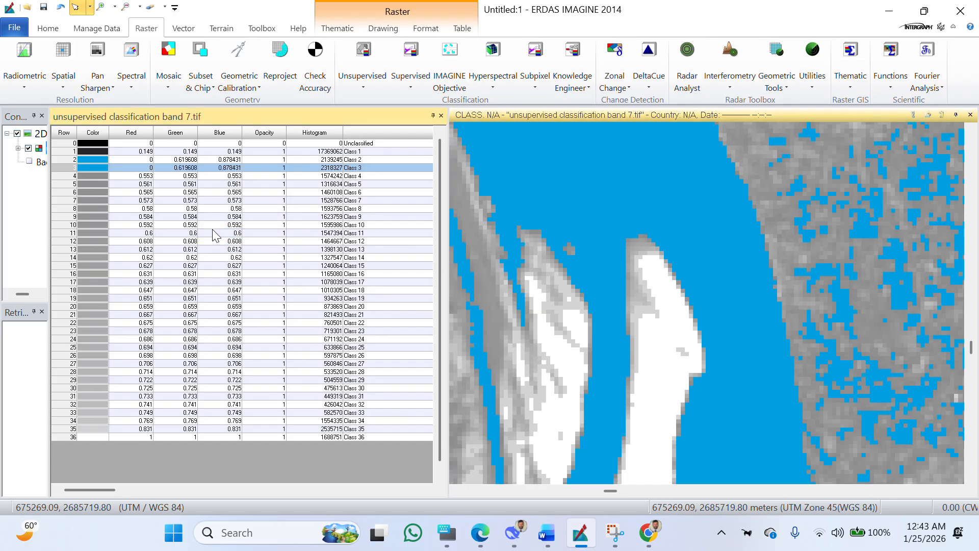
Sample the small gray patch in the channel between the sandbars and set the color of Class 4 to Map Grid Blue.
{"action": "left_click", "coordinate": [632, 244]}
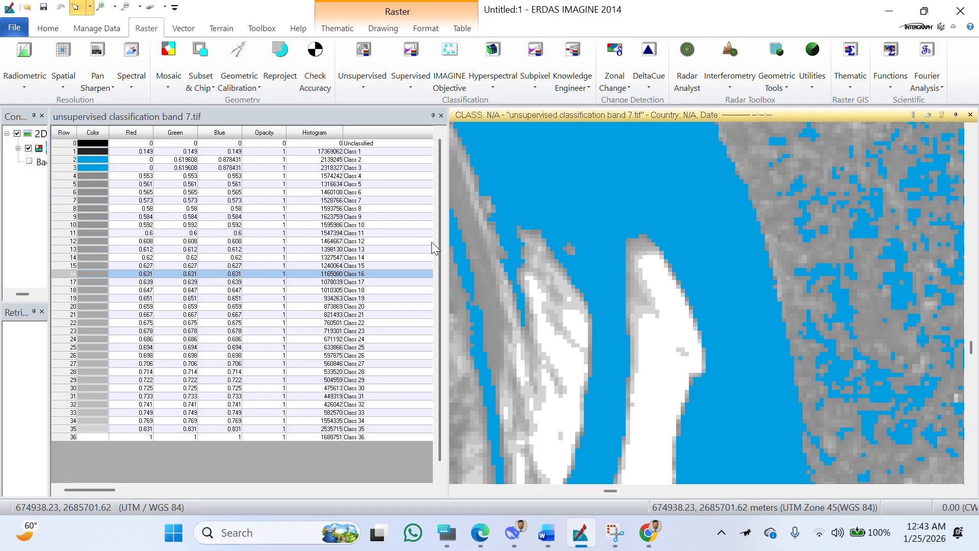
{"action": "left_click", "coordinate": [567, 249]}
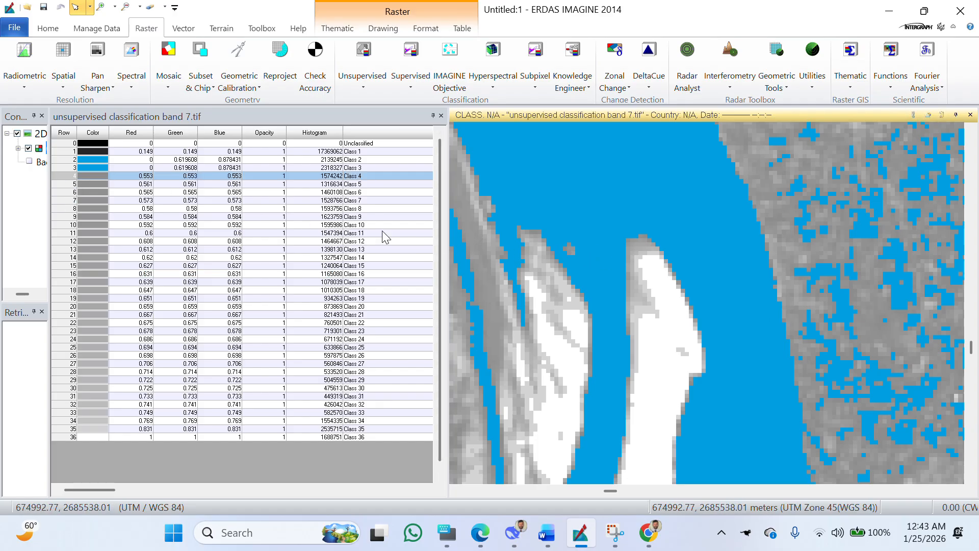
{"action": "left_click", "coordinate": [94, 181]}
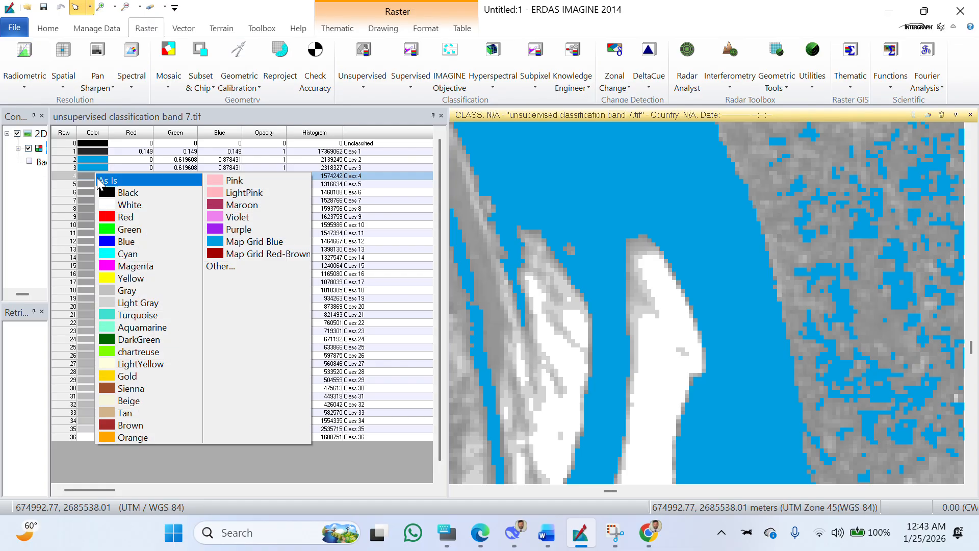
{"action": "left_click", "coordinate": [247, 241]}
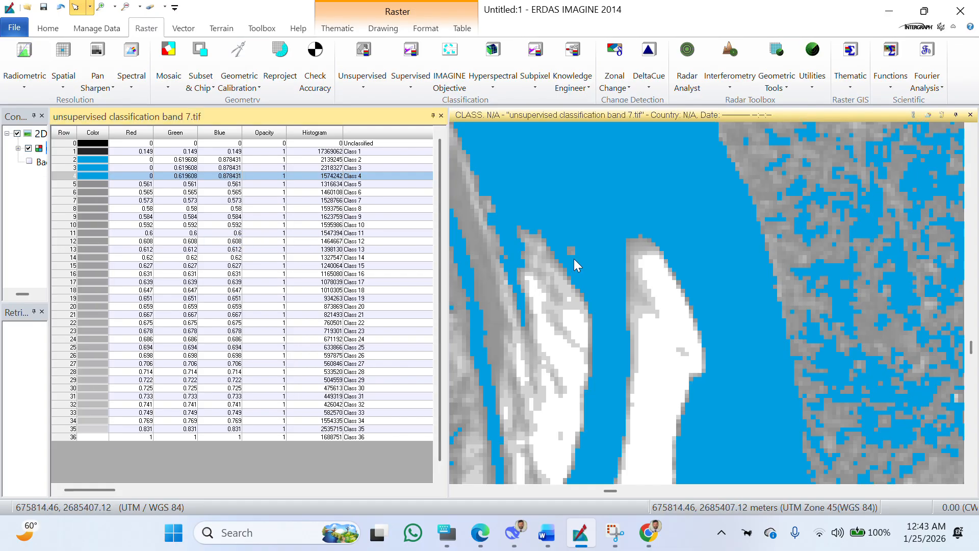
Sample the gray speck in the channel between the two sandbars and set the color of Class 7 to Map Grid Blue.
{"action": "left_click", "coordinate": [570, 252]}
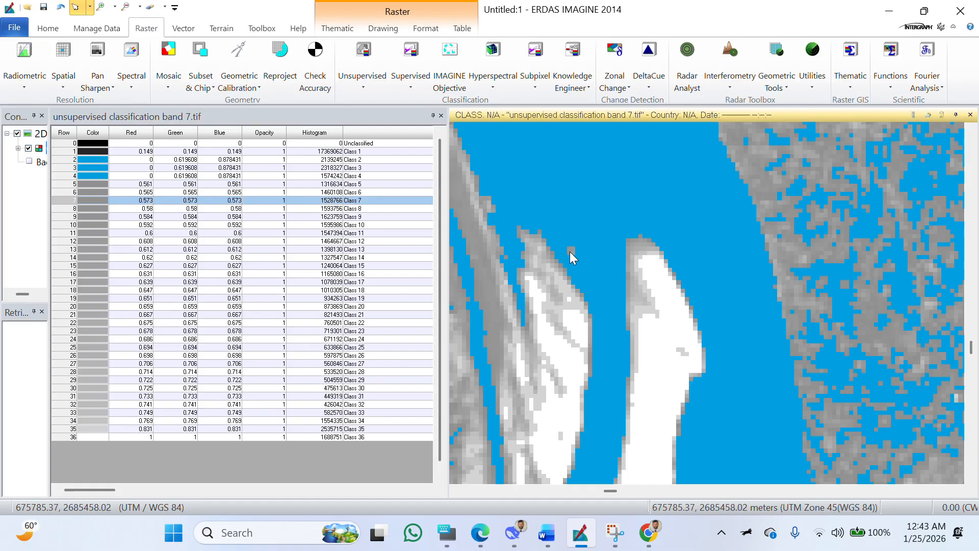
{"action": "left_click", "coordinate": [94, 186]}
{"action": "left_click", "coordinate": [86, 198]}
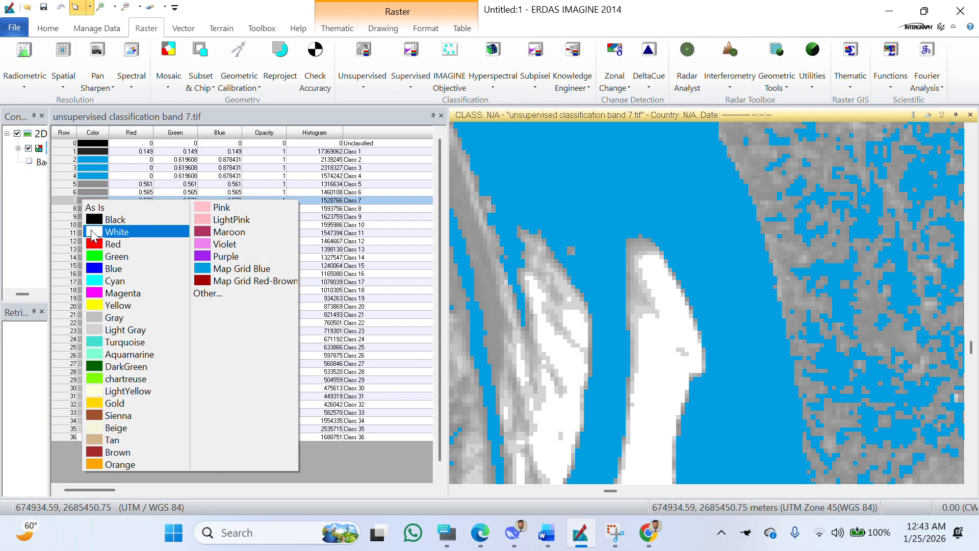
{"action": "left_click", "coordinate": [237, 267]}
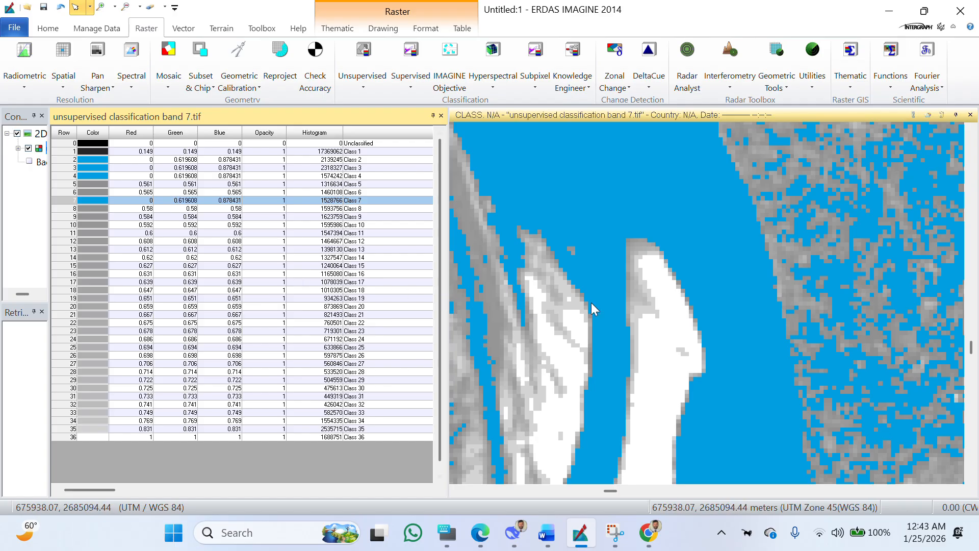
Resample the remaining gray speck between the sandbars and set the color of Class 9 to Map Grid Blue.
{"action": "left_click", "coordinate": [569, 248]}
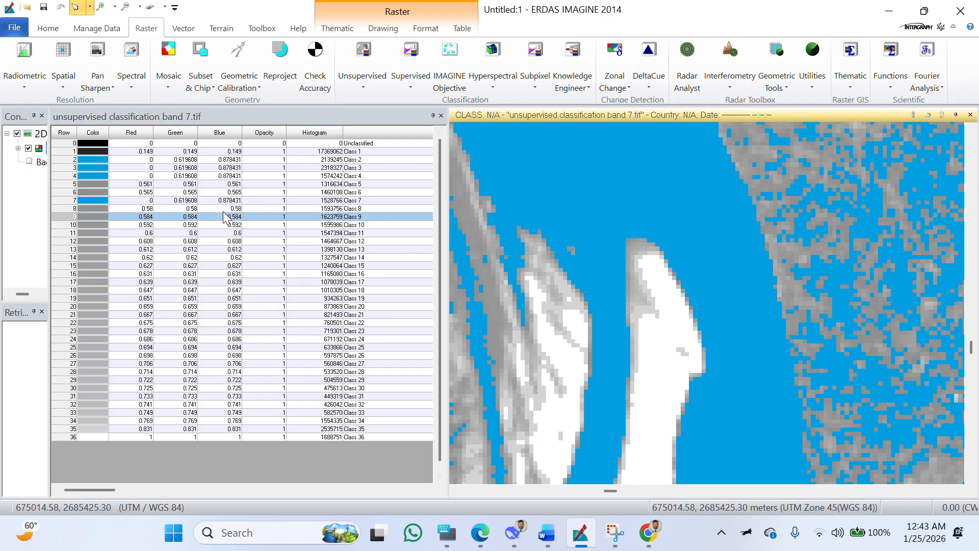
{"action": "left_click", "coordinate": [91, 215]}
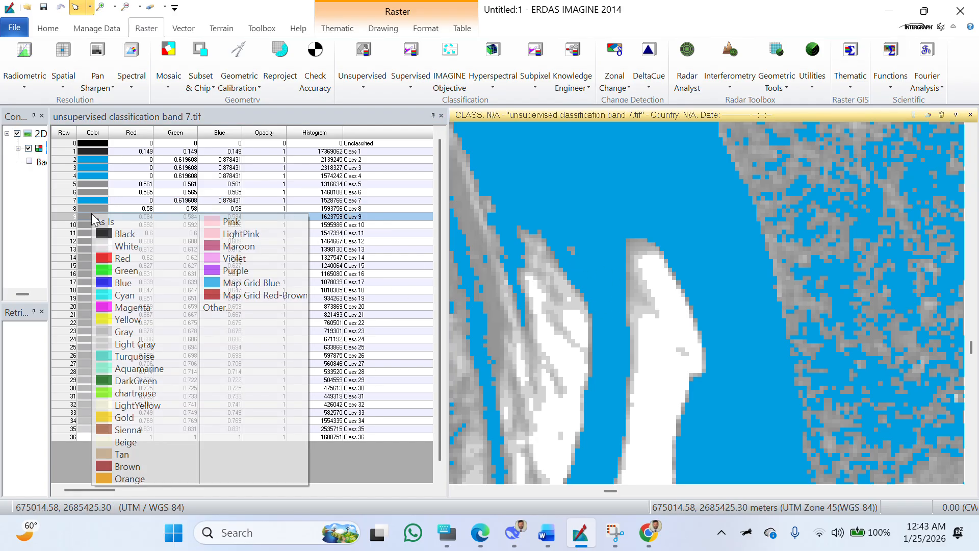
{"action": "left_click", "coordinate": [243, 284]}
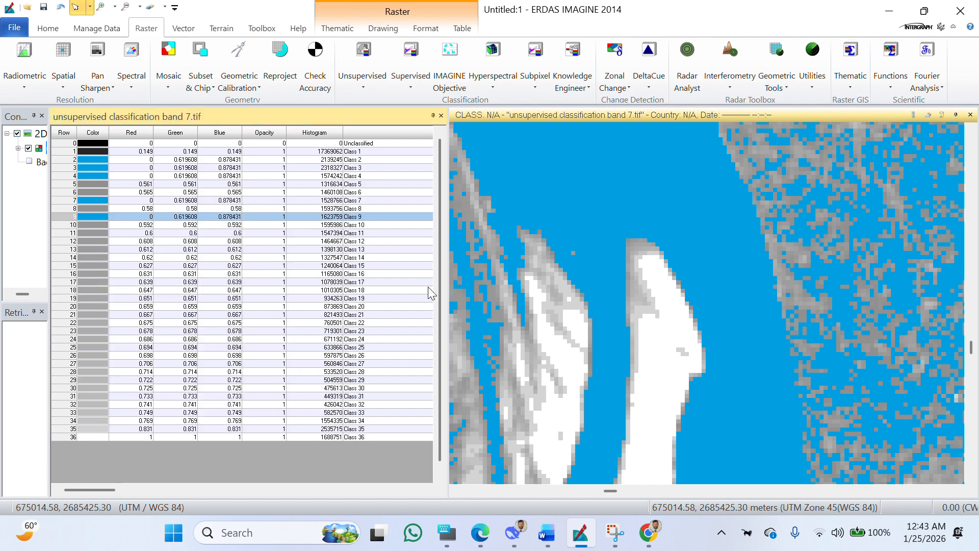
Sample the gray edge pixels at the western sandbar's northern tip and set the color of Class 6 to Map Grid Blue.
{"action": "left_click", "coordinate": [519, 229]}
{"action": "left_click", "coordinate": [106, 190]}
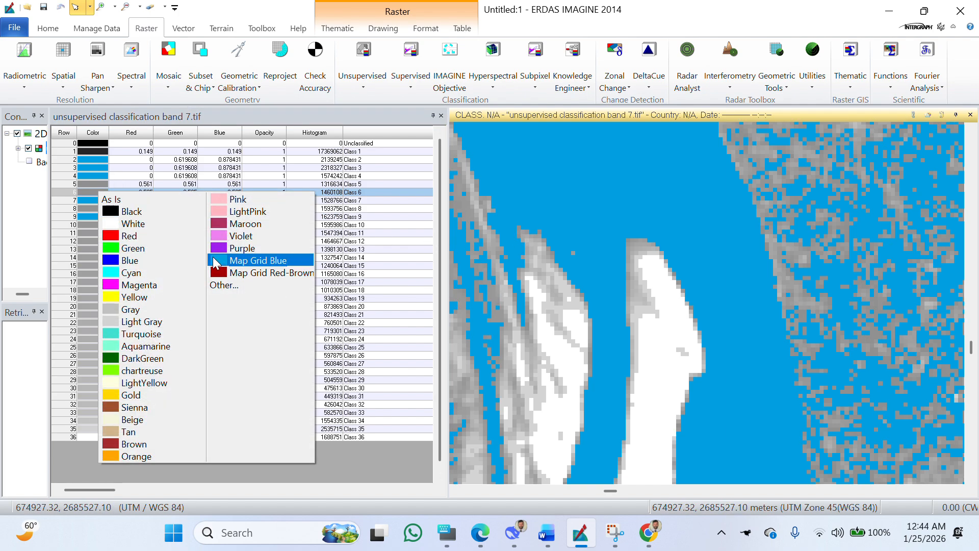
{"action": "left_click", "coordinate": [253, 265]}
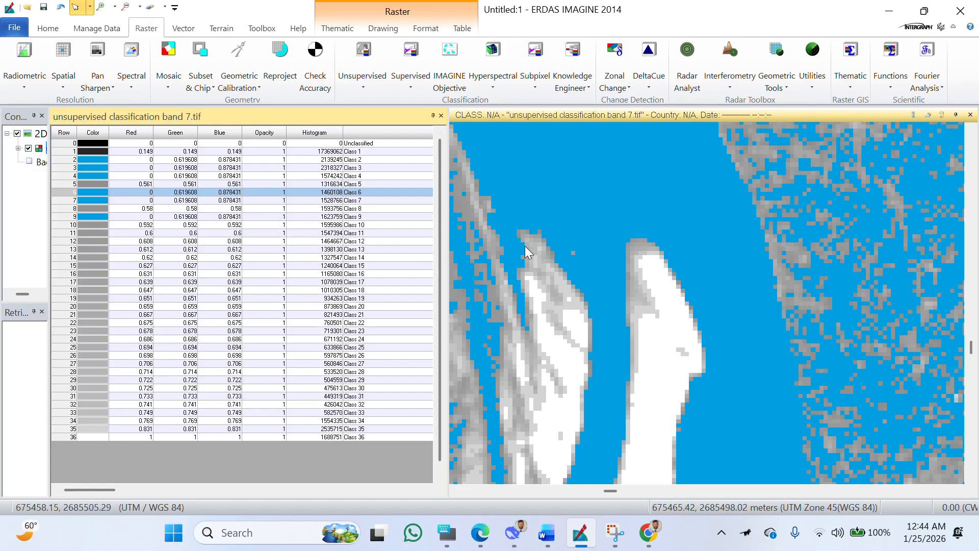
Sample the single gray pixel left in the channel and set the color of Class 13 to Map Grid Blue.
{"action": "scroll", "coordinate": [558, 257], "scroll_direction": "up", "scroll_amount": 5}
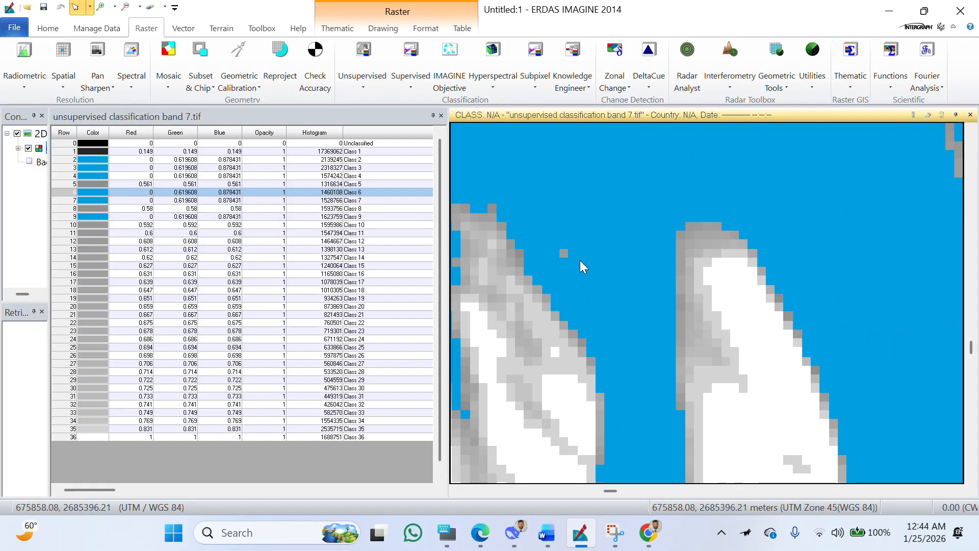
{"action": "scroll", "coordinate": [555, 253], "scroll_direction": "up", "scroll_amount": 1}
{"action": "left_click", "coordinate": [535, 253]}
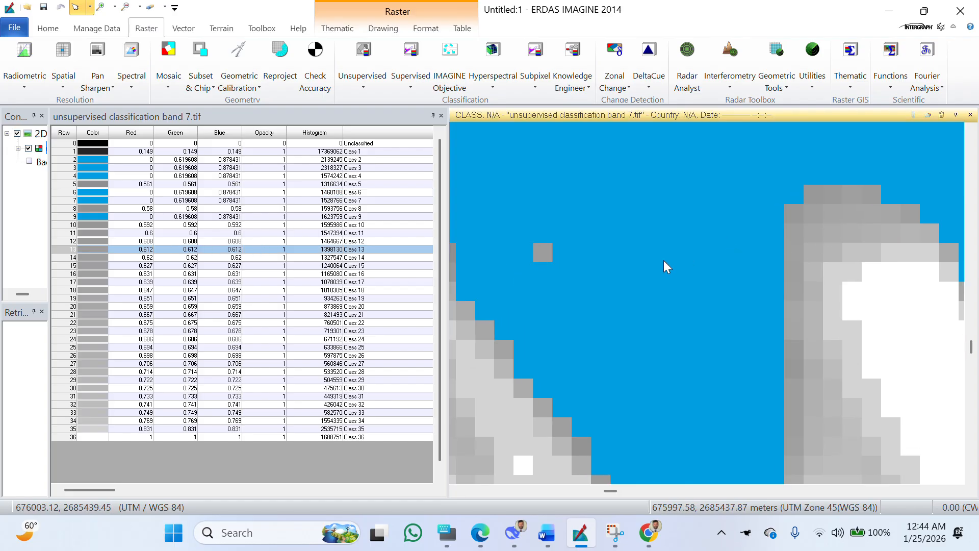
{"action": "scroll", "coordinate": [625, 295], "scroll_direction": "down", "scroll_amount": 6}
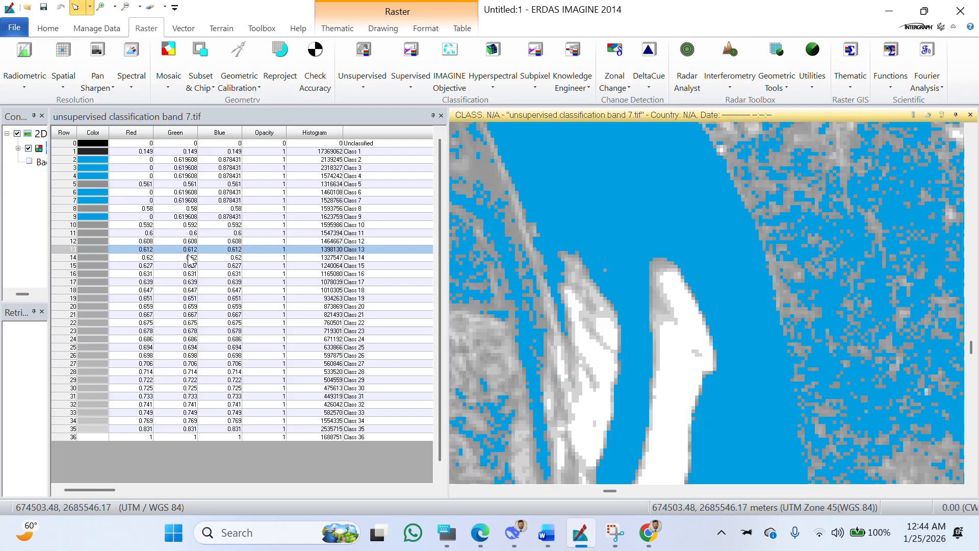
{"action": "left_click", "coordinate": [108, 246]}
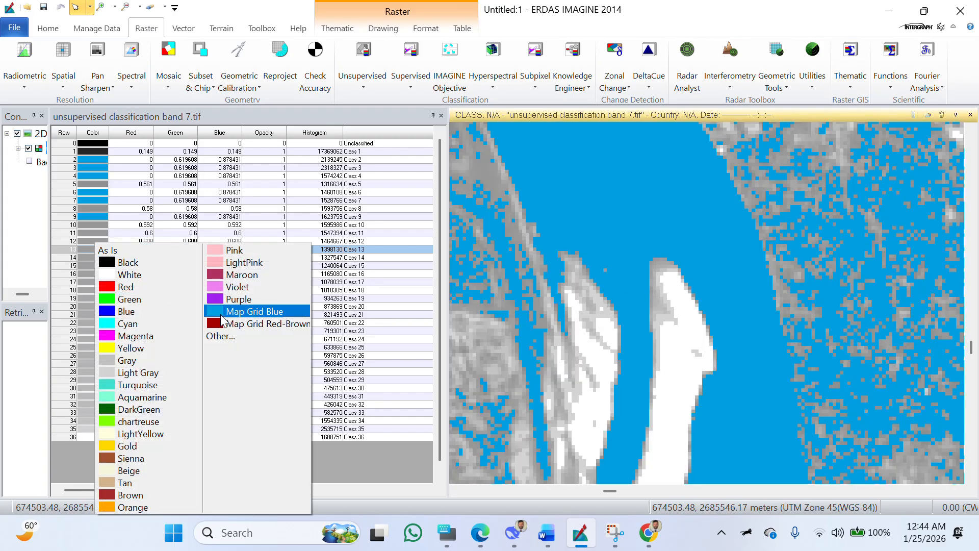
{"action": "left_click", "coordinate": [270, 312]}
Examine the recolored river, its sandbars and the surrounding land for areas wrongly shown as water.
{"action": "scroll", "coordinate": [593, 296], "scroll_direction": "up", "scroll_amount": 5}
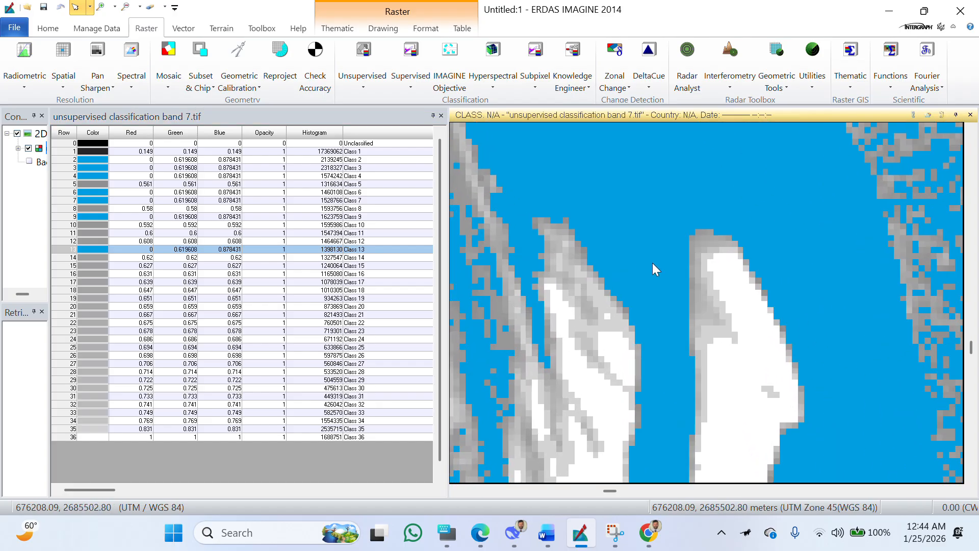
{"action": "scroll", "coordinate": [683, 280], "scroll_direction": "down", "scroll_amount": 6}
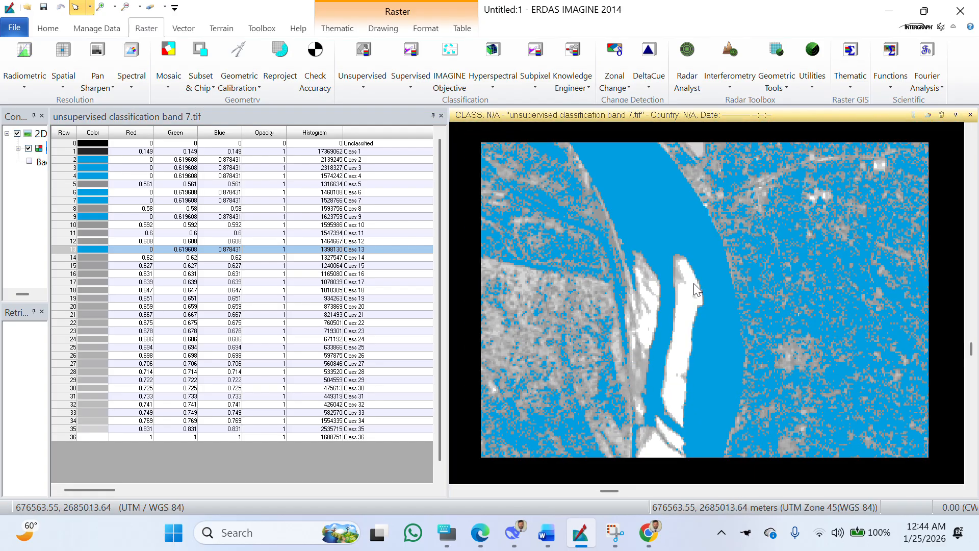
{"action": "scroll", "coordinate": [706, 316], "scroll_direction": "up", "scroll_amount": 3}
{"action": "scroll", "coordinate": [708, 332], "scroll_direction": "down", "scroll_amount": 2}
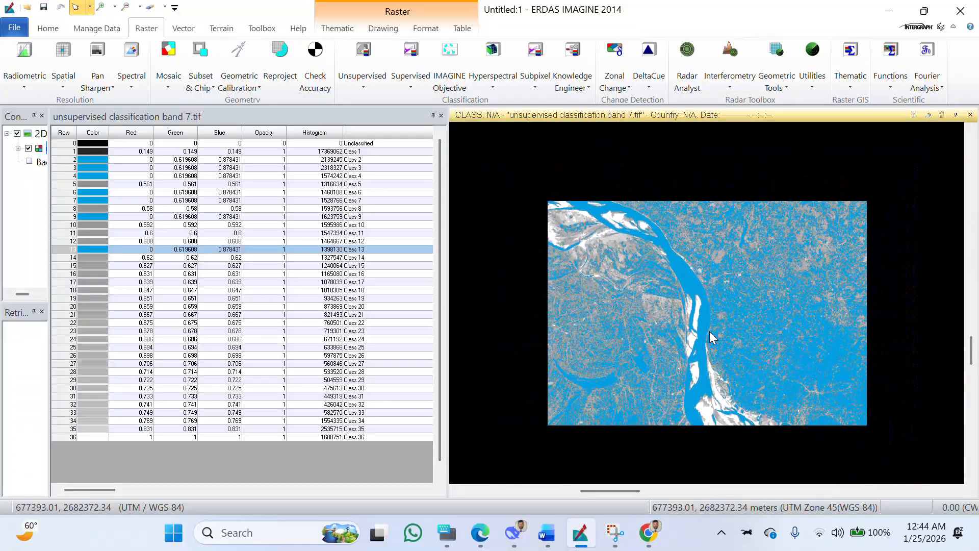
{"action": "scroll", "coordinate": [701, 403], "scroll_direction": "up", "scroll_amount": 2}
{"action": "left_click_drag", "start_coordinate": [702, 428], "coordinate": [677, 308]}
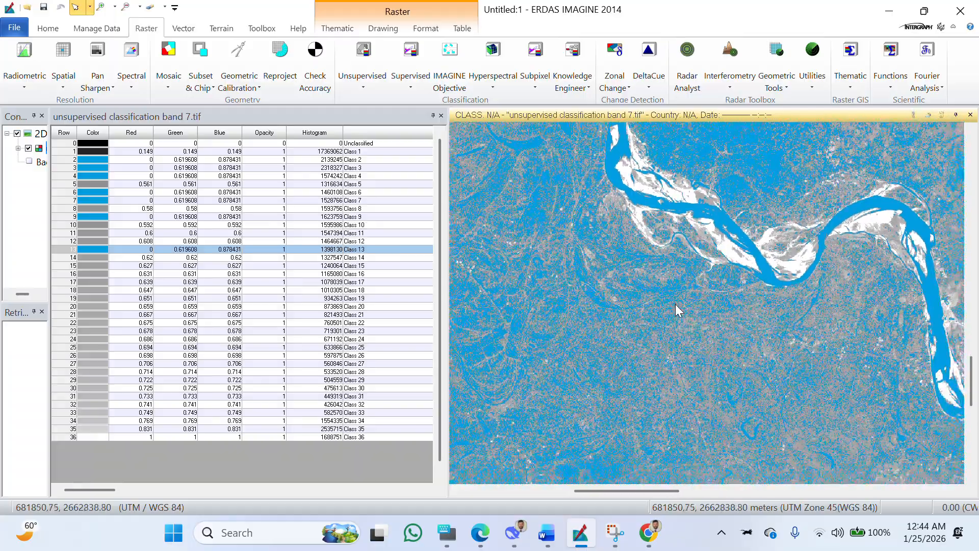
{"action": "scroll", "coordinate": [821, 282], "scroll_direction": "up", "scroll_amount": 5}
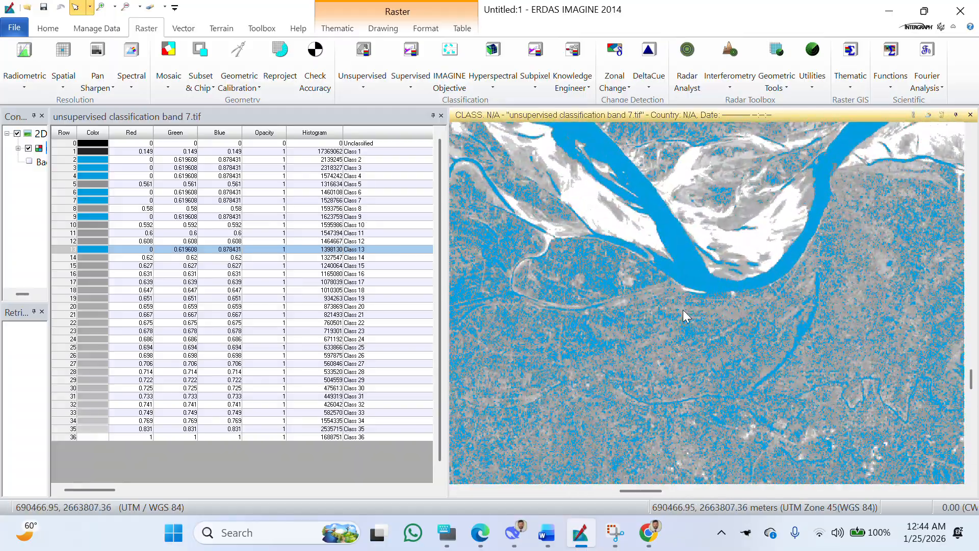
{"action": "left_click", "coordinate": [181, 245]}
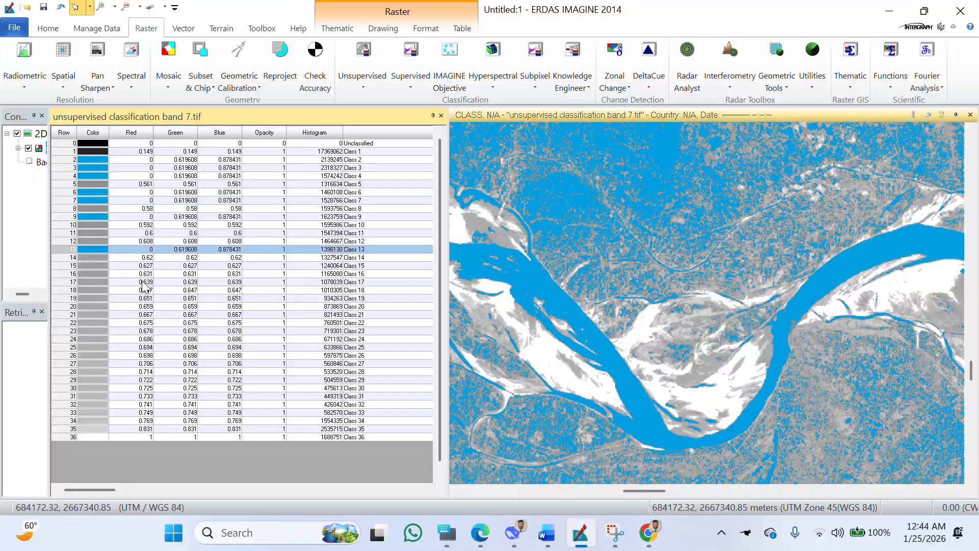
{"action": "scroll", "coordinate": [695, 360], "scroll_direction": "down", "scroll_amount": 2}
{"action": "scroll", "coordinate": [559, 359], "scroll_direction": "up", "scroll_amount": 3}
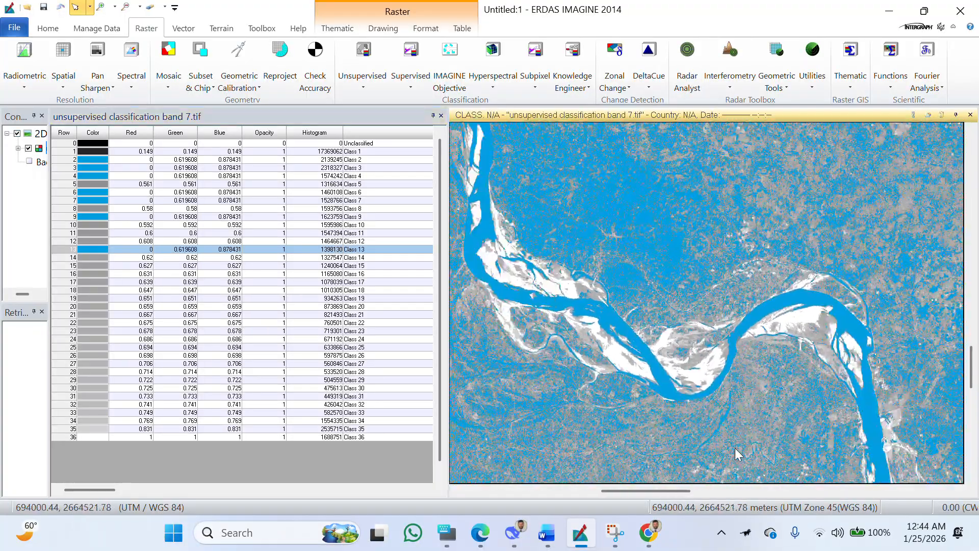
Sample the blue pixels on the land southwest of the narrow side channel and set the color of Class 9 to DarkGreen.
{"action": "scroll", "coordinate": [559, 359], "scroll_direction": "up", "scroll_amount": 3}
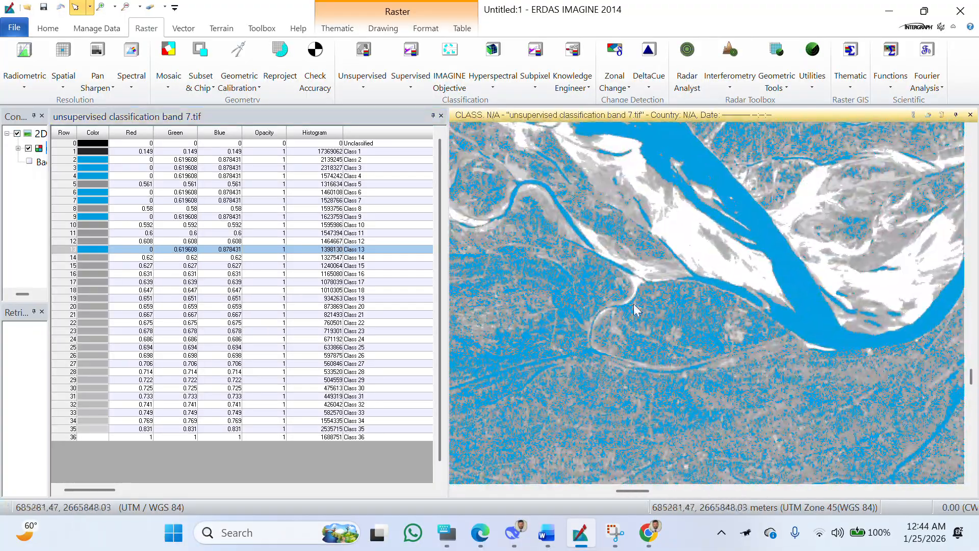
{"action": "scroll", "coordinate": [631, 426], "scroll_direction": "up", "scroll_amount": 3}
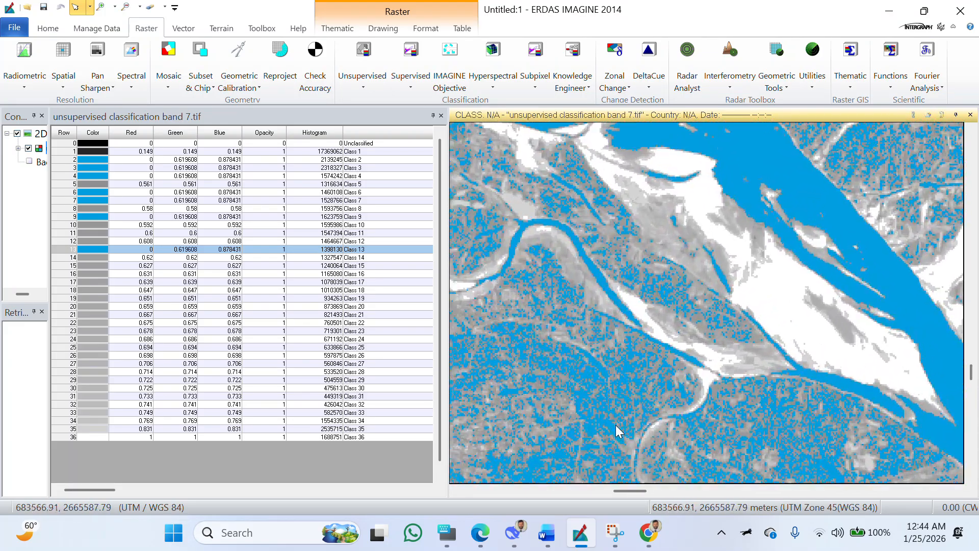
{"action": "scroll", "coordinate": [593, 262], "scroll_direction": "up", "scroll_amount": 3}
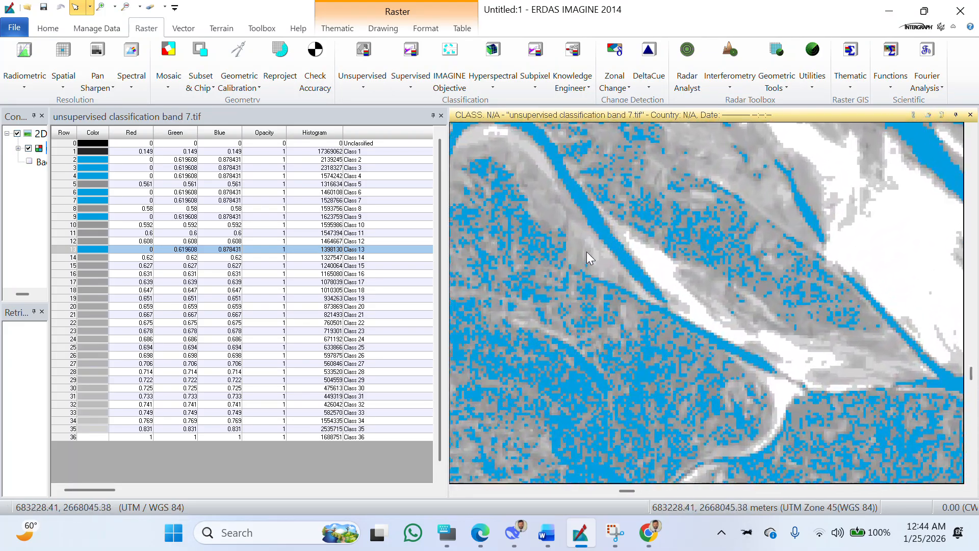
{"action": "left_click", "coordinate": [543, 218]}
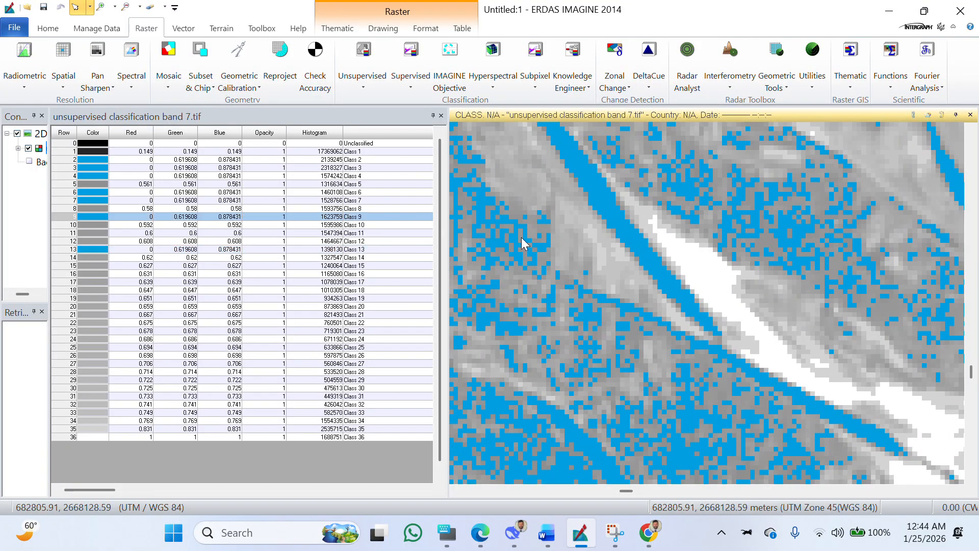
{"action": "left_click", "coordinate": [95, 216]}
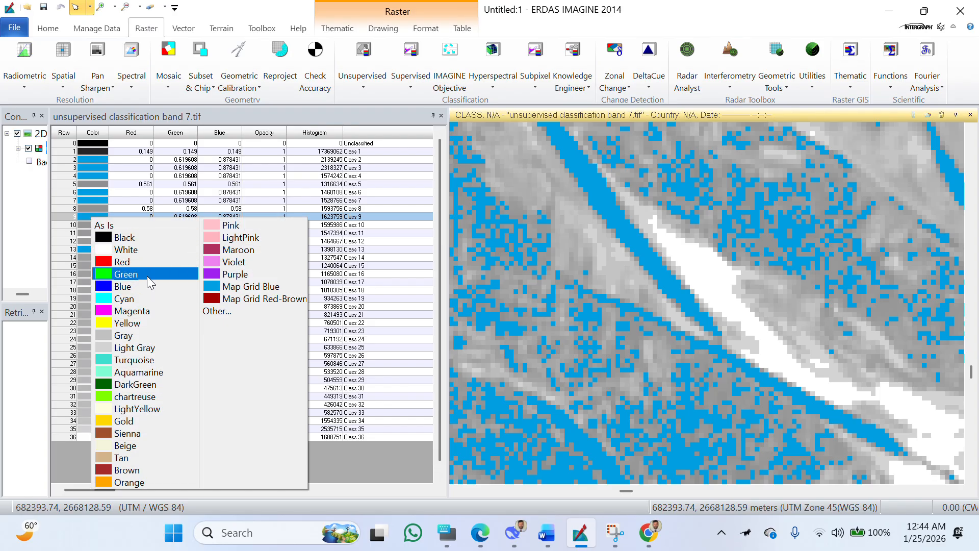
{"action": "left_click", "coordinate": [133, 387]}
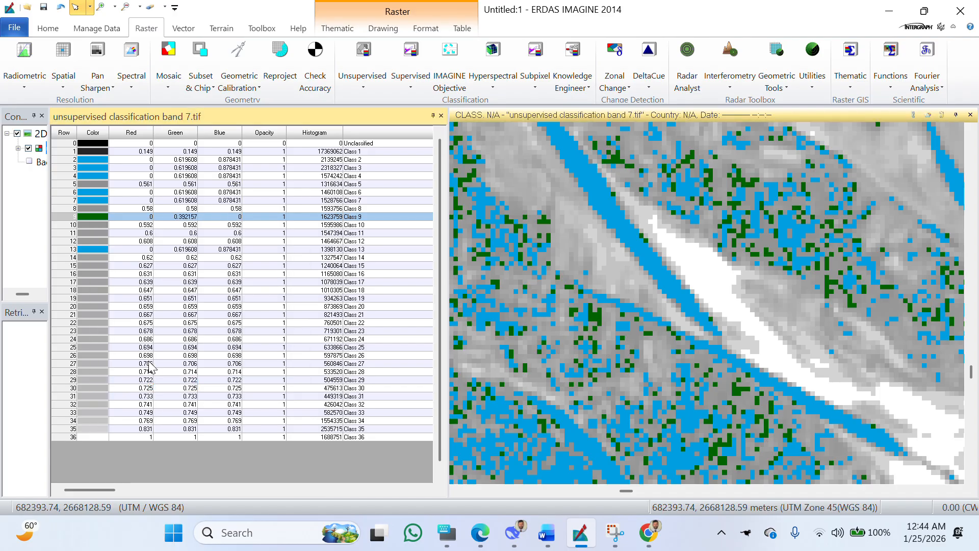
Sample another blue pixel on the land beside the side channel and set the color of Class 13 to DarkGreen.
{"action": "left_click", "coordinate": [538, 270]}
{"action": "left_click", "coordinate": [93, 250]}
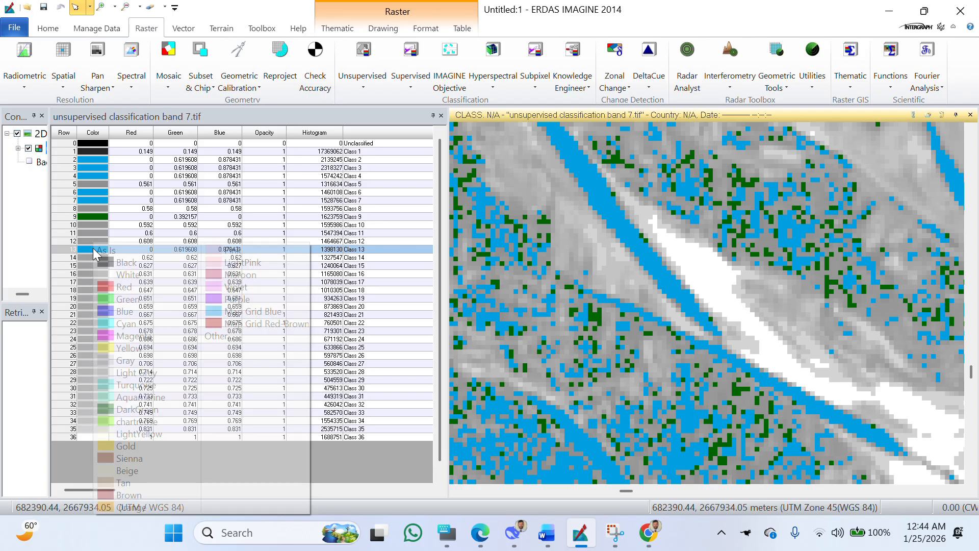
{"action": "left_click", "coordinate": [120, 411]}
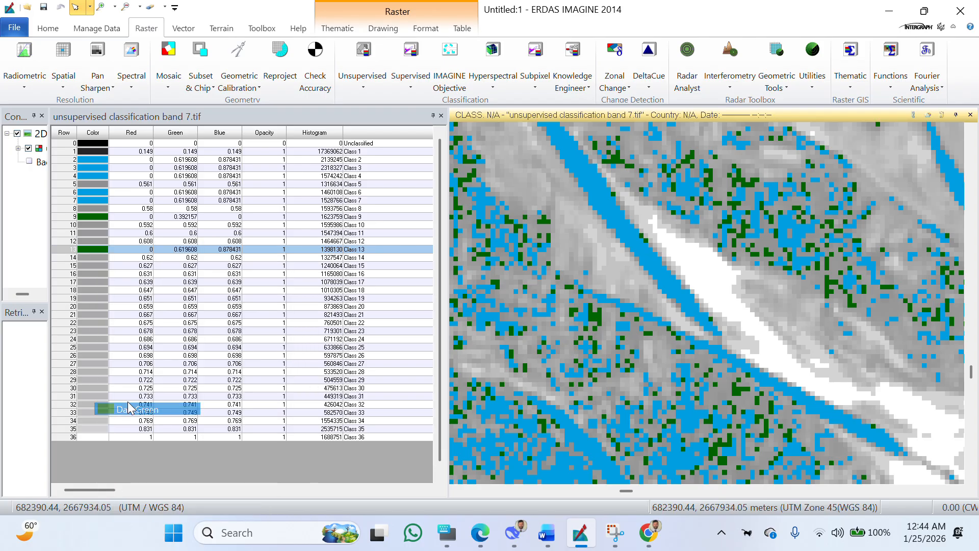
Identify the class of the small blue patch on the land just west of the thin channel branch.
{"action": "scroll", "coordinate": [533, 310], "scroll_direction": "up", "scroll_amount": 3}
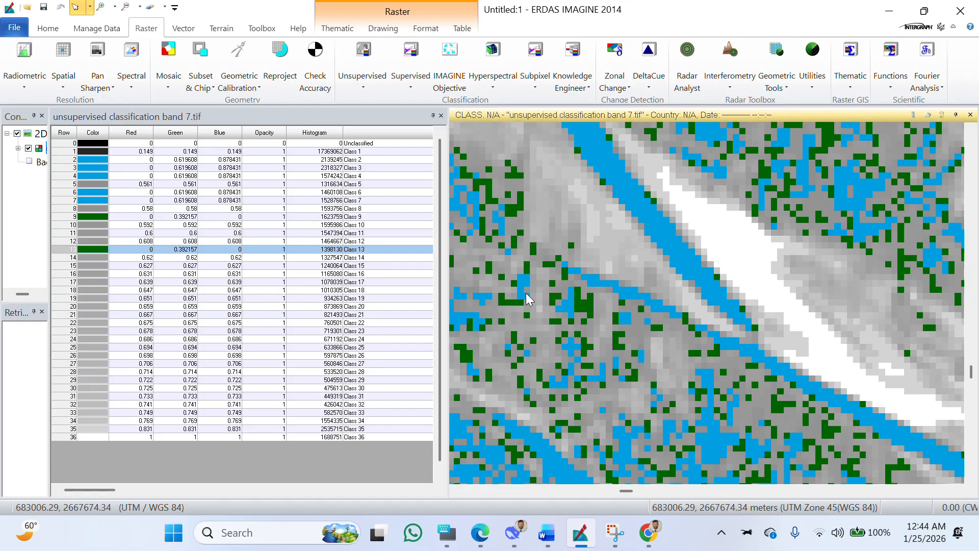
{"action": "left_click", "coordinate": [524, 290]}
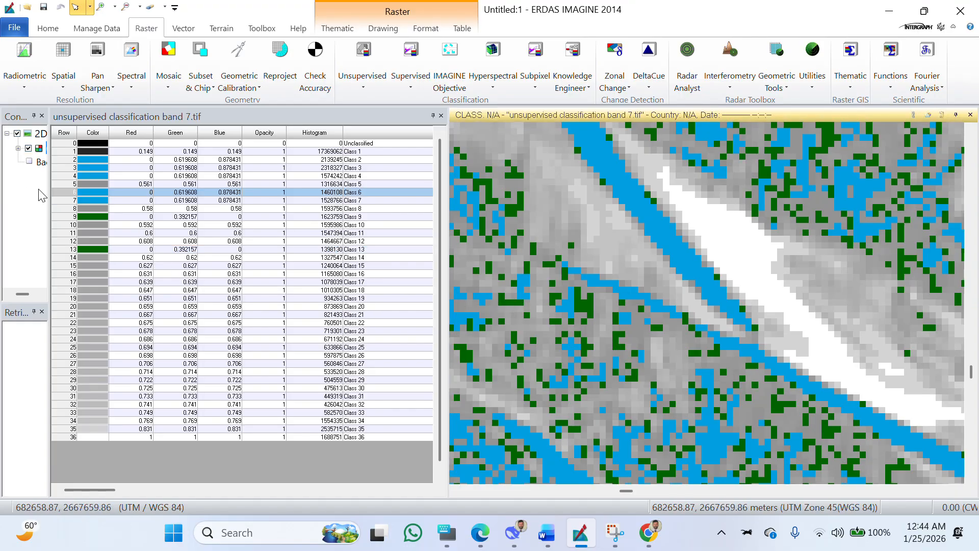
{"action": "scroll", "coordinate": [619, 330], "scroll_direction": "down", "scroll_amount": 5}
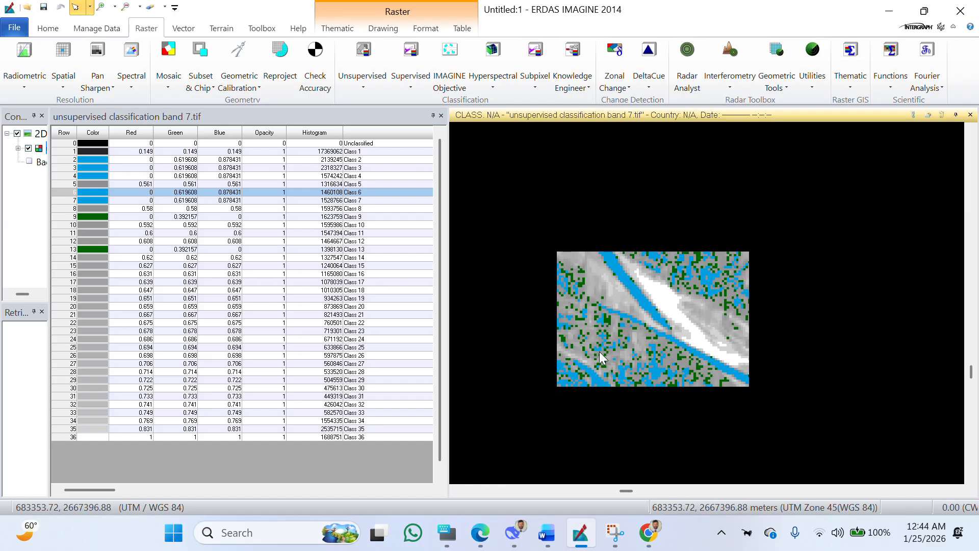
Sample the scattered blue pixels on the land southwest of the river and set the color of Class 4 to DarkGreen.
{"action": "scroll", "coordinate": [649, 346], "scroll_direction": "up", "scroll_amount": 8}
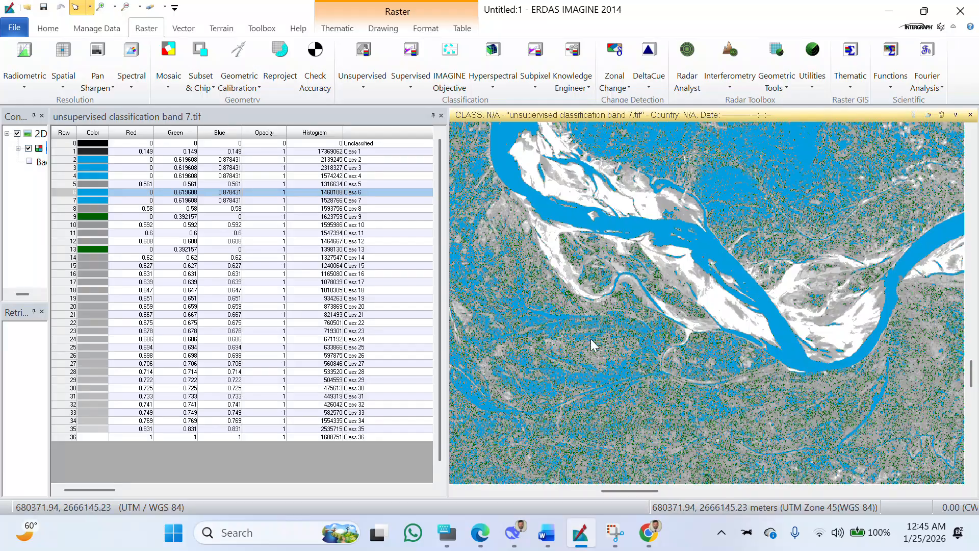
{"action": "scroll", "coordinate": [588, 350], "scroll_direction": "up", "scroll_amount": 2}
{"action": "scroll", "coordinate": [587, 344], "scroll_direction": "up", "scroll_amount": 4}
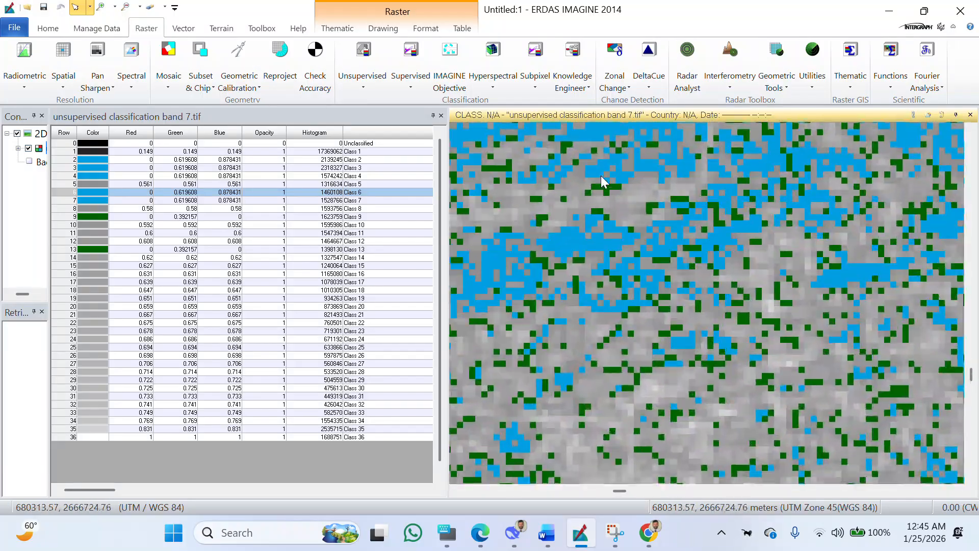
{"action": "left_click", "coordinate": [598, 168]}
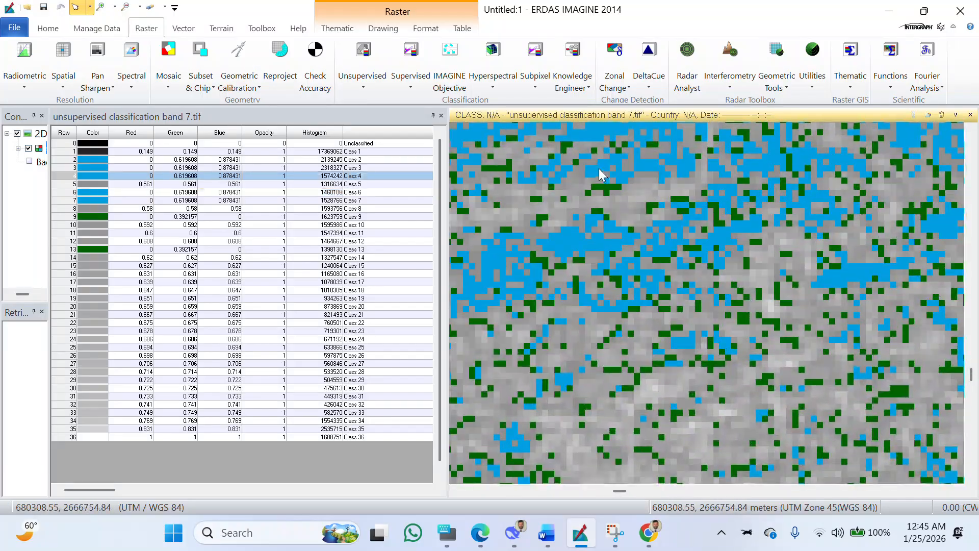
{"action": "left_click", "coordinate": [79, 175]}
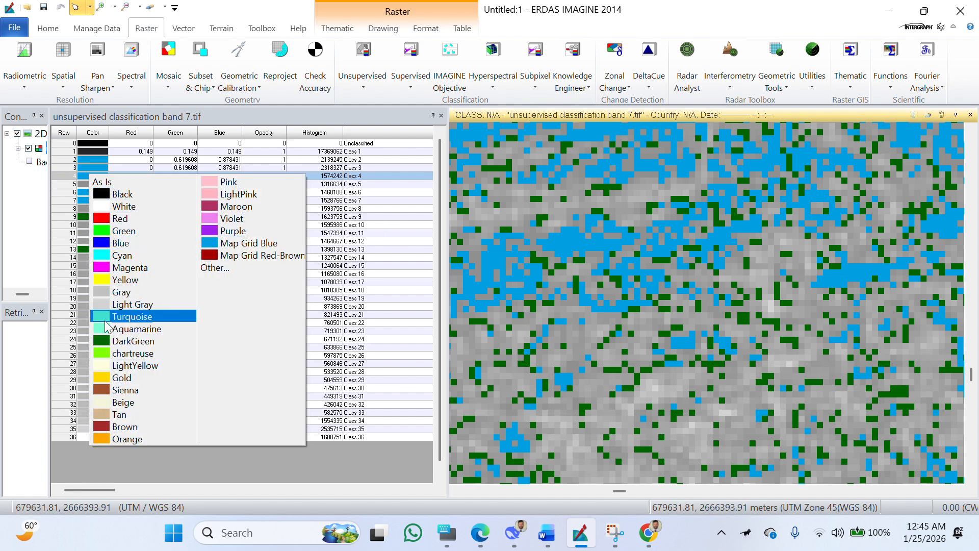
{"action": "left_click", "coordinate": [176, 340]}
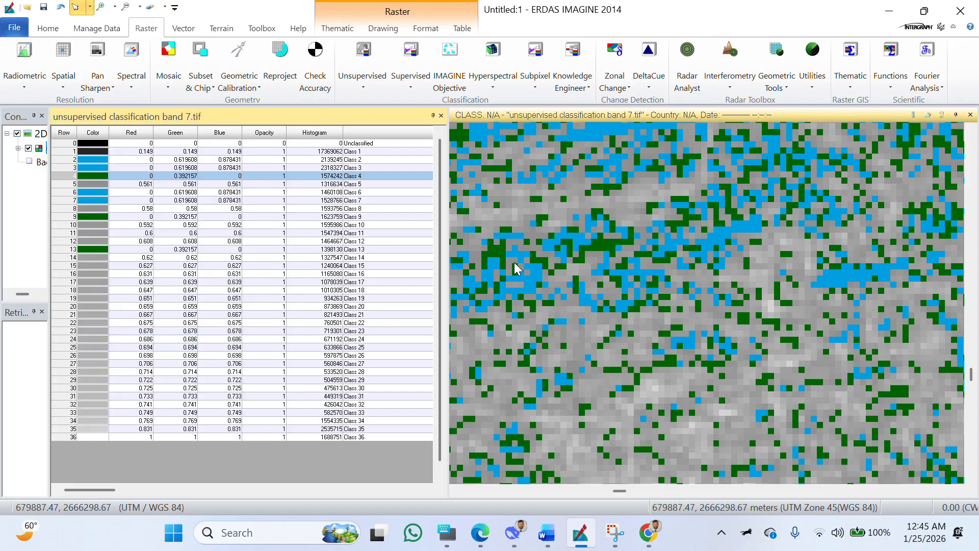
Sample the blue patch on the land south of the river and set the color of Class 7 to DarkGreen.
{"action": "left_click", "coordinate": [517, 252]}
{"action": "left_click", "coordinate": [92, 200]}
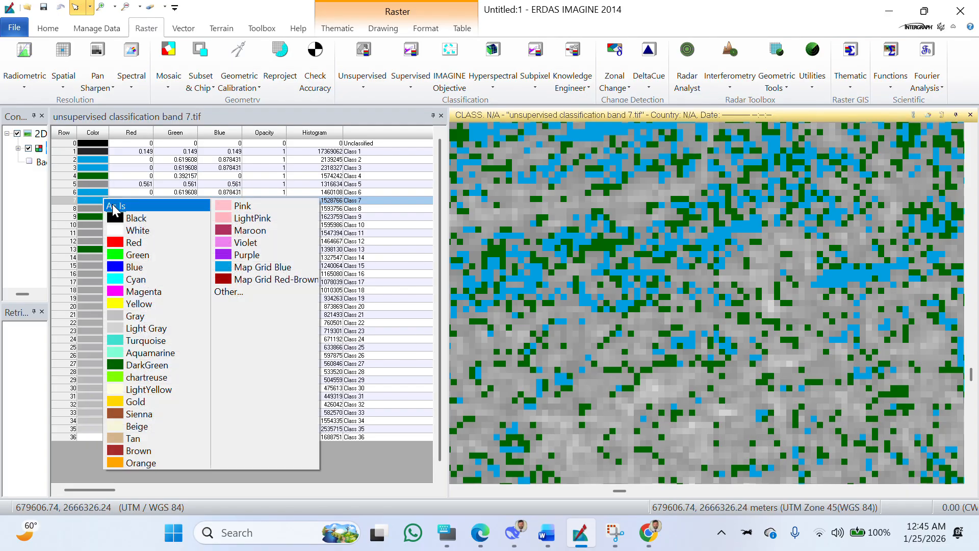
{"action": "left_click", "coordinate": [168, 365]}
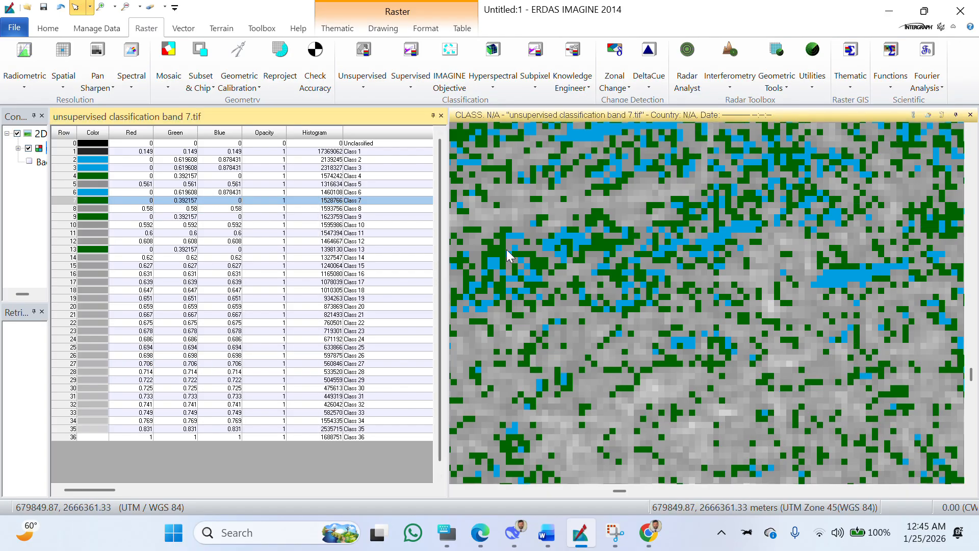
Sample another blue pixel among the green land pixels and set the color of Class 6 to DarkGreen.
{"action": "left_click", "coordinate": [510, 253]}
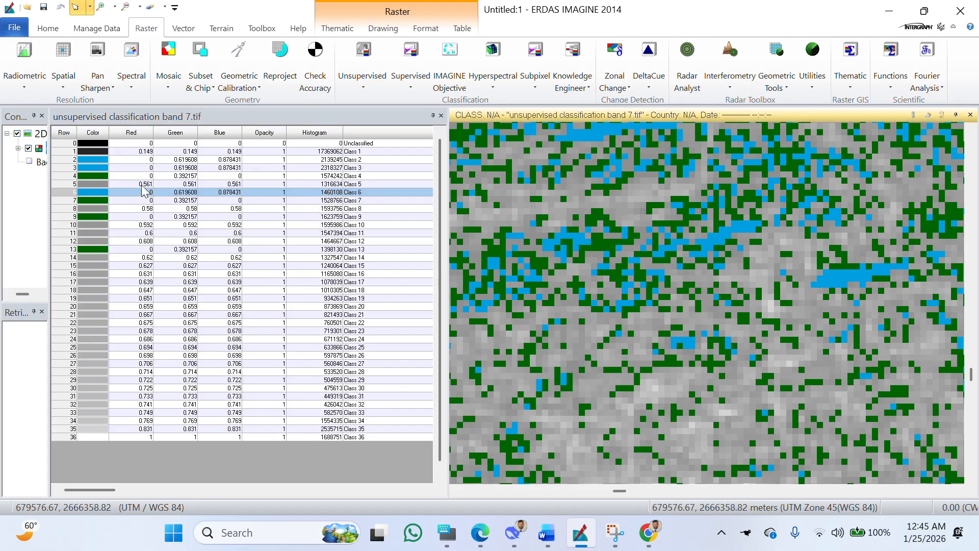
{"action": "left_click", "coordinate": [89, 192]}
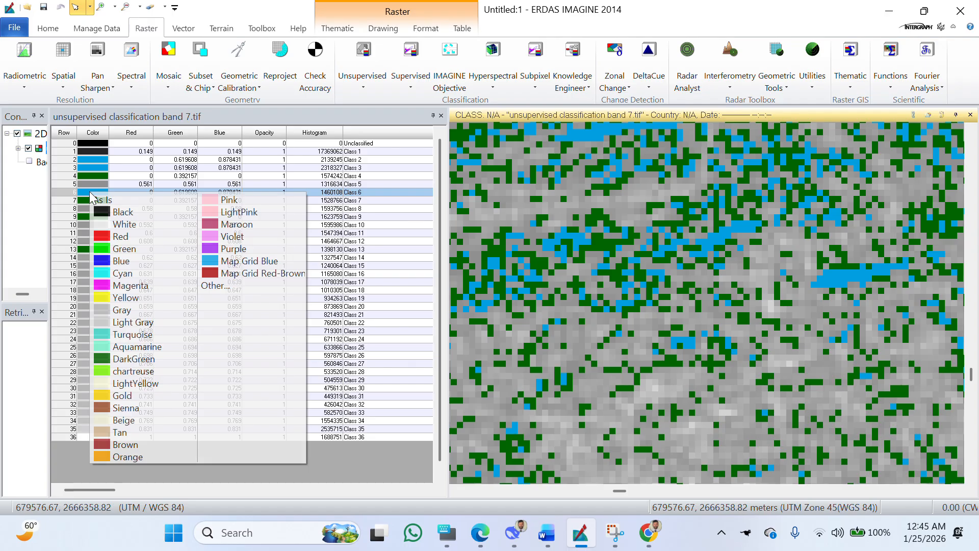
{"action": "left_click", "coordinate": [116, 358]}
Sample an isolated blue pixel left on the vegetated land and set the color of Class 3 to DarkGreen.
{"action": "scroll", "coordinate": [641, 373], "scroll_direction": "up", "scroll_amount": 4}
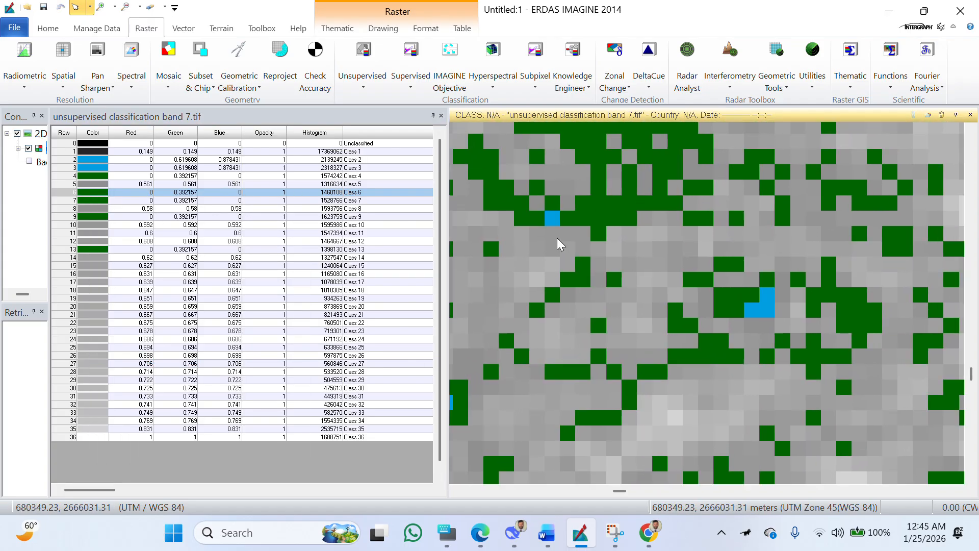
{"action": "left_click", "coordinate": [546, 217]}
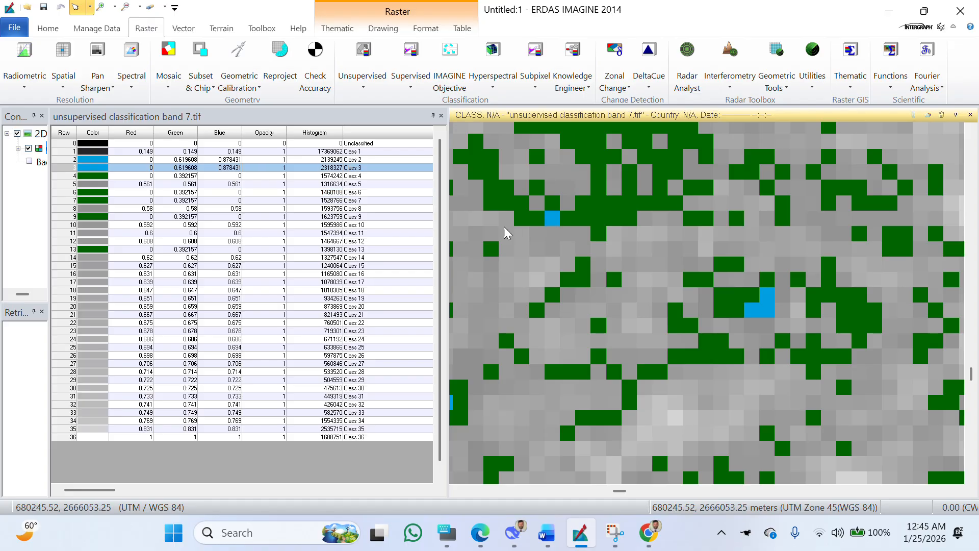
{"action": "left_click", "coordinate": [80, 170]}
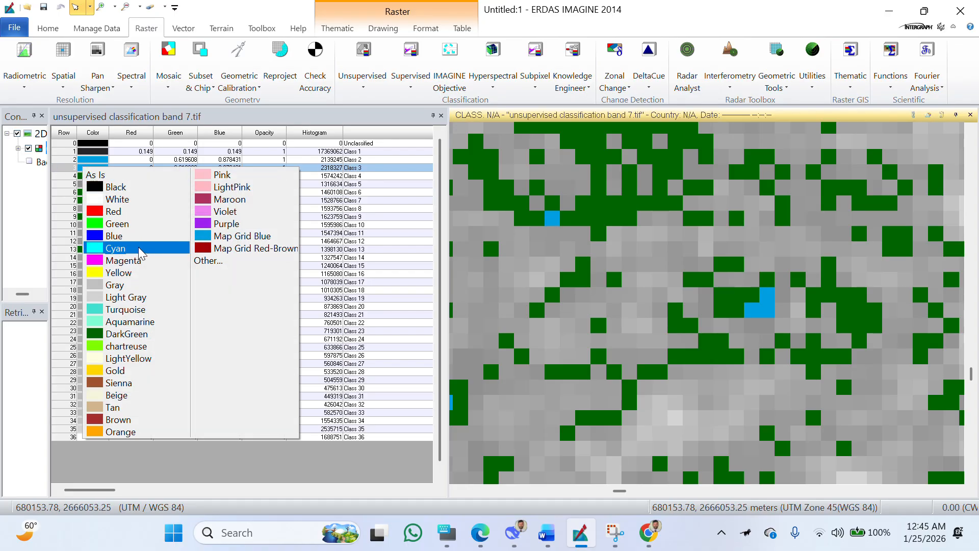
{"action": "left_click", "coordinate": [124, 334]}
Examine the recolored land, side channels and main river downstream for remaining misclassified pixels.
{"action": "scroll", "coordinate": [916, 337], "scroll_direction": "down", "scroll_amount": 6}
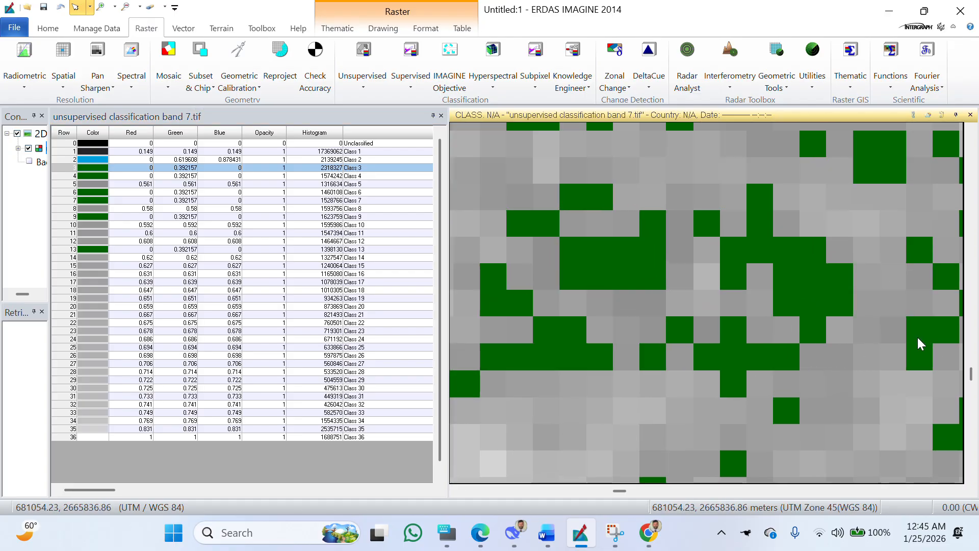
{"action": "scroll", "coordinate": [841, 379], "scroll_direction": "up", "scroll_amount": 4}
{"action": "scroll", "coordinate": [842, 390], "scroll_direction": "down", "scroll_amount": 3}
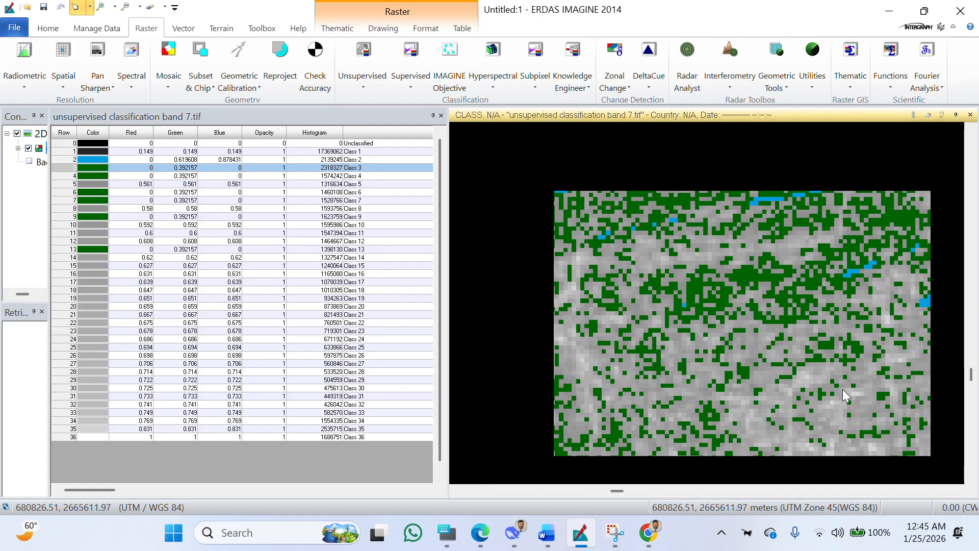
{"action": "scroll", "coordinate": [840, 388], "scroll_direction": "up", "scroll_amount": 2}
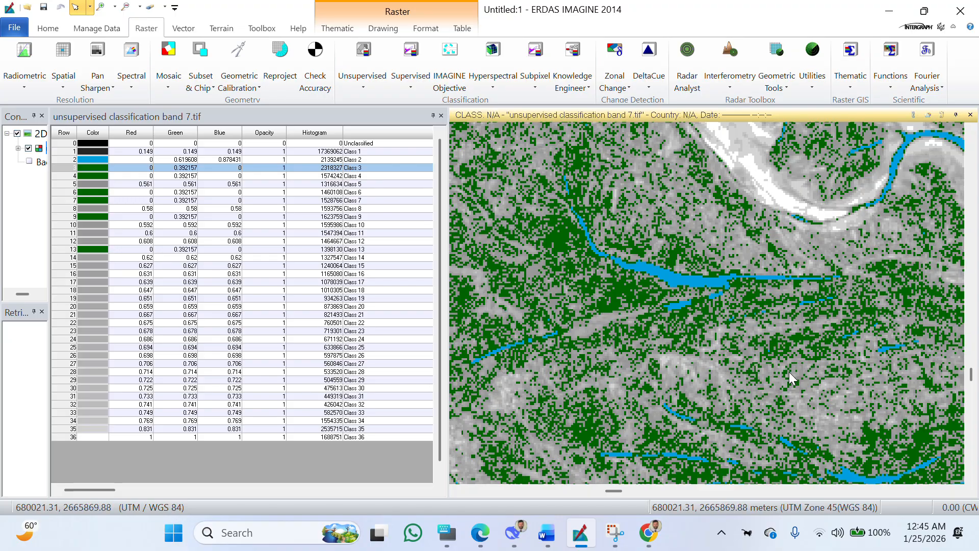
{"action": "scroll", "coordinate": [788, 377], "scroll_direction": "down", "scroll_amount": 5}
{"action": "scroll", "coordinate": [805, 324], "scroll_direction": "up", "scroll_amount": 4}
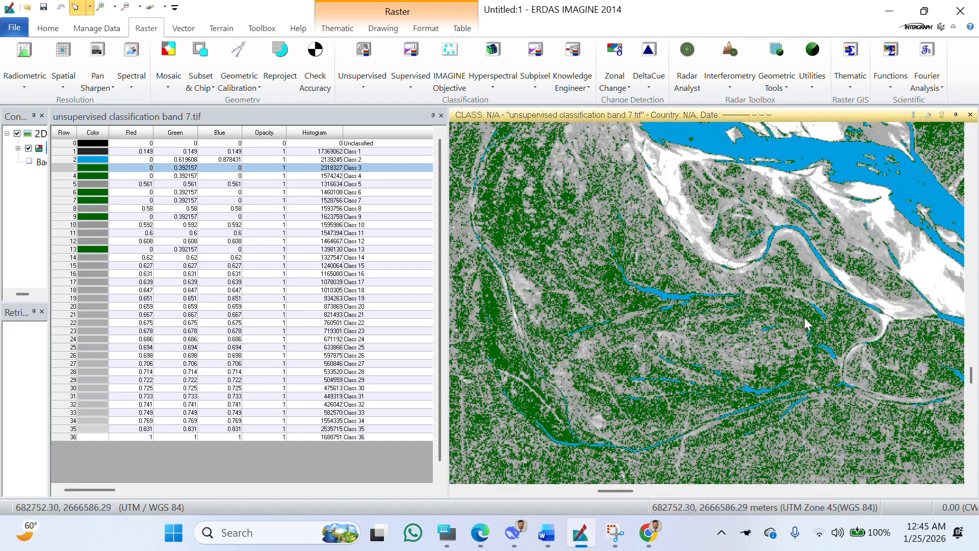
{"action": "scroll", "coordinate": [804, 323], "scroll_direction": "down", "scroll_amount": 4}
{"action": "scroll", "coordinate": [650, 371], "scroll_direction": "up", "scroll_amount": 3}
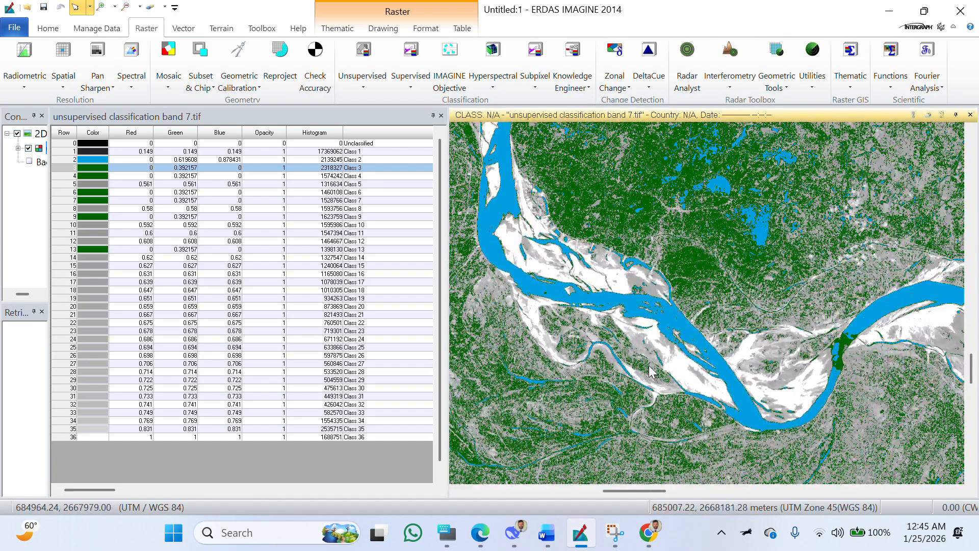
{"action": "scroll", "coordinate": [682, 339], "scroll_direction": "down", "scroll_amount": 3}
{"action": "scroll", "coordinate": [682, 339], "scroll_direction": "up", "scroll_amount": 2}
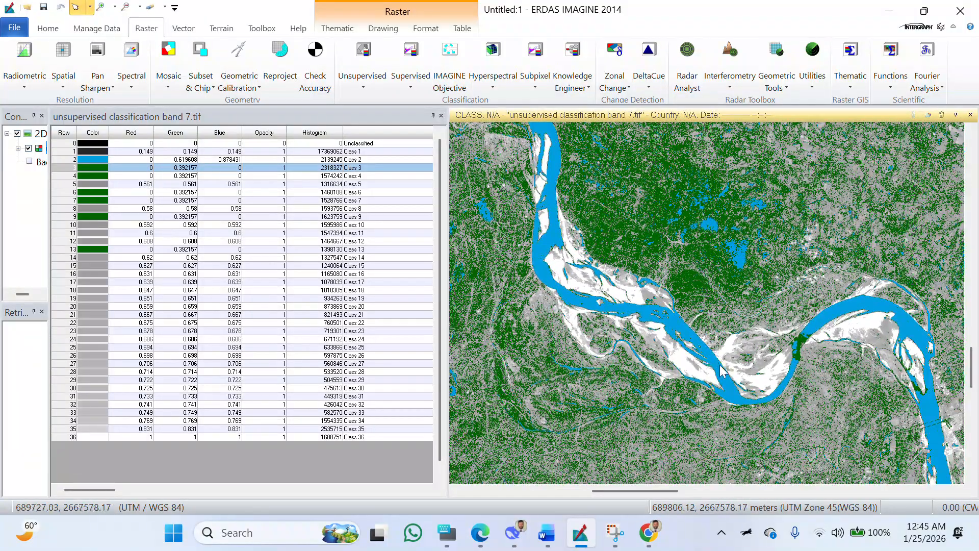
{"action": "left_click_drag", "start_coordinate": [879, 396], "coordinate": [847, 329]}
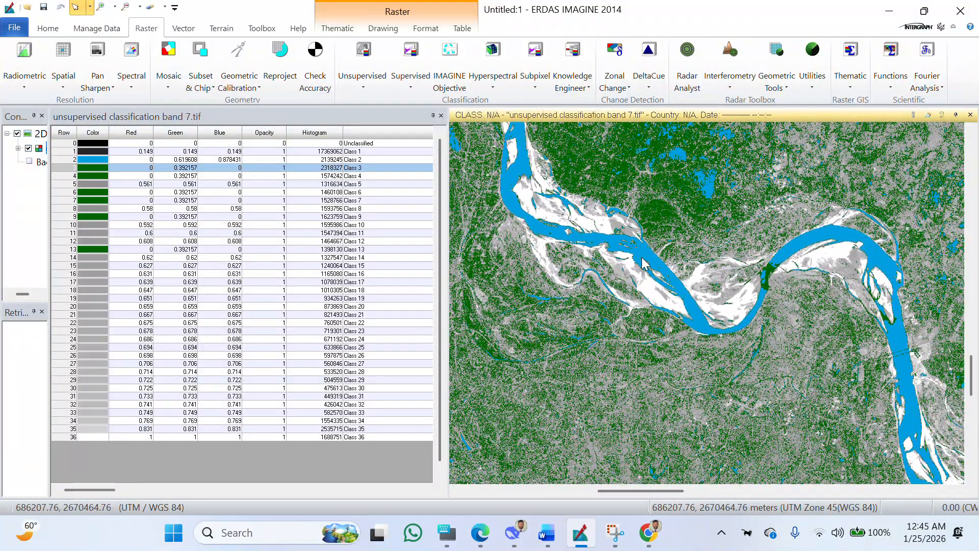
{"action": "left_click_drag", "start_coordinate": [643, 262], "coordinate": [727, 402]}
{"action": "left_click_drag", "start_coordinate": [661, 301], "coordinate": [634, 187]}
{"action": "left_click_drag", "start_coordinate": [801, 412], "coordinate": [711, 338]}
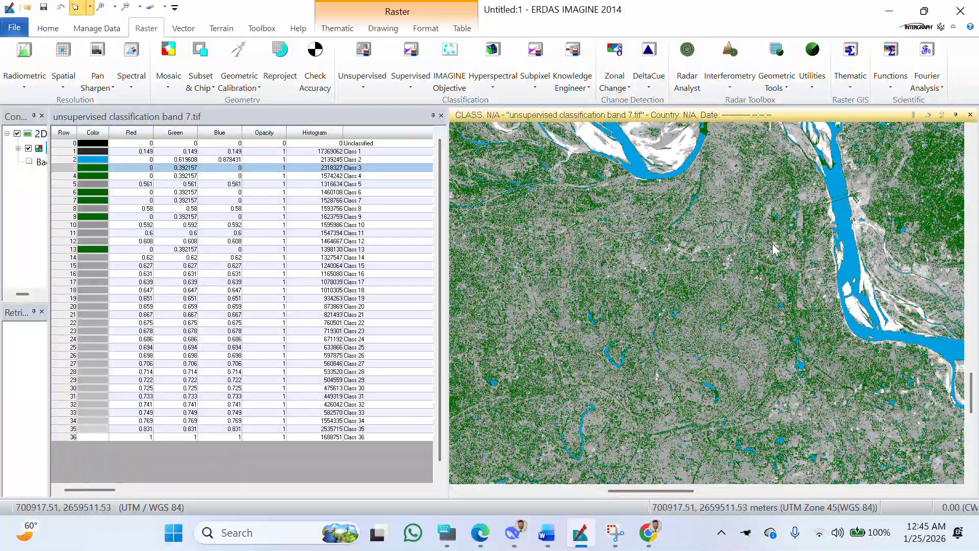
{"action": "scroll", "coordinate": [775, 250], "scroll_direction": "up", "scroll_amount": 5}
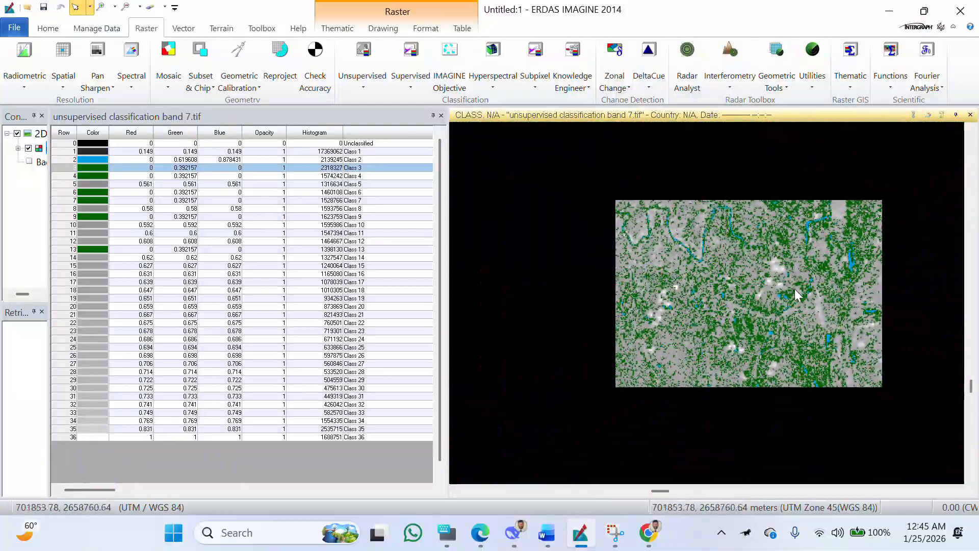
{"action": "scroll", "coordinate": [843, 340], "scroll_direction": "down", "scroll_amount": 5}
{"action": "left_click_drag", "start_coordinate": [848, 339], "coordinate": [639, 262]}
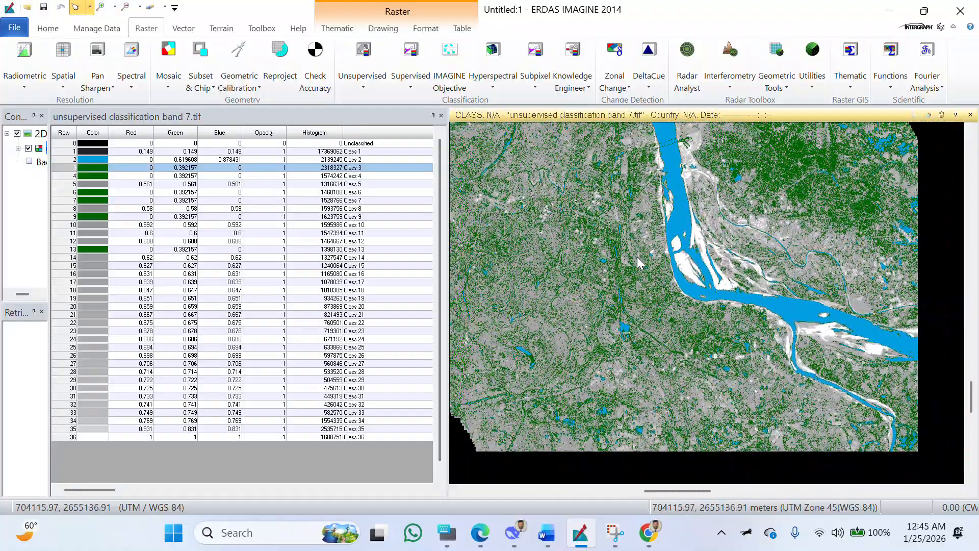
Sample the land along the north bank of the river and set the color of Classes 15, 23 and 33 to Red.
{"action": "scroll", "coordinate": [639, 263], "scroll_direction": "down", "scroll_amount": 2}
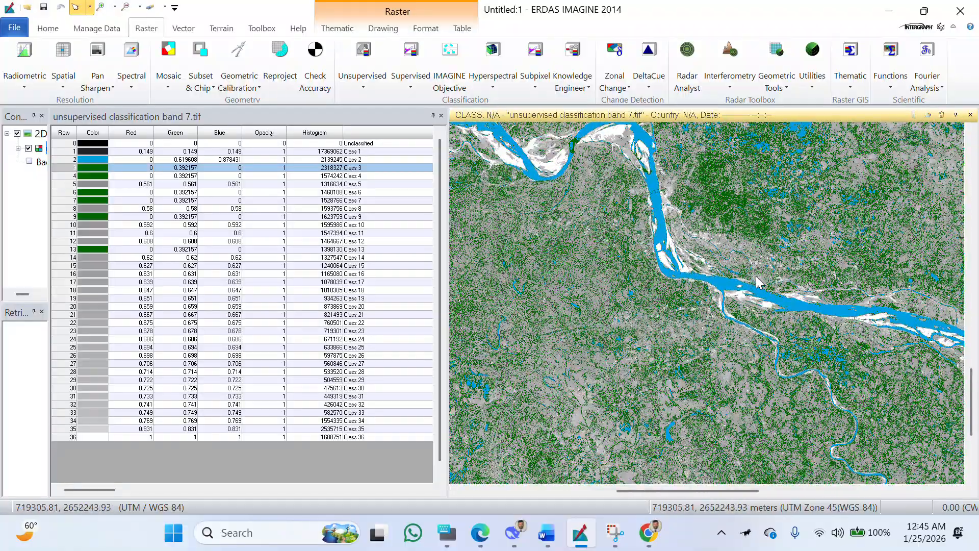
{"action": "left_click", "coordinate": [760, 284]}
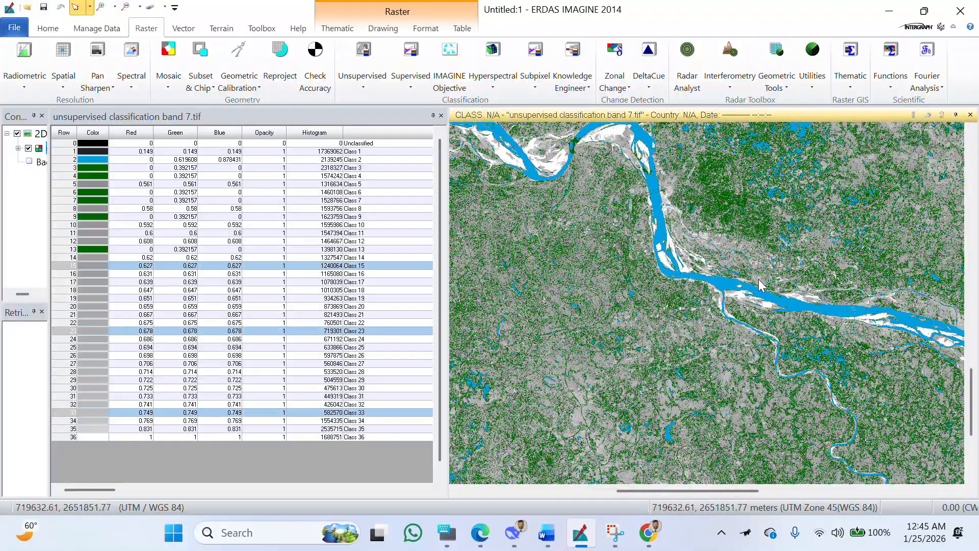
{"action": "left_click", "coordinate": [103, 264]}
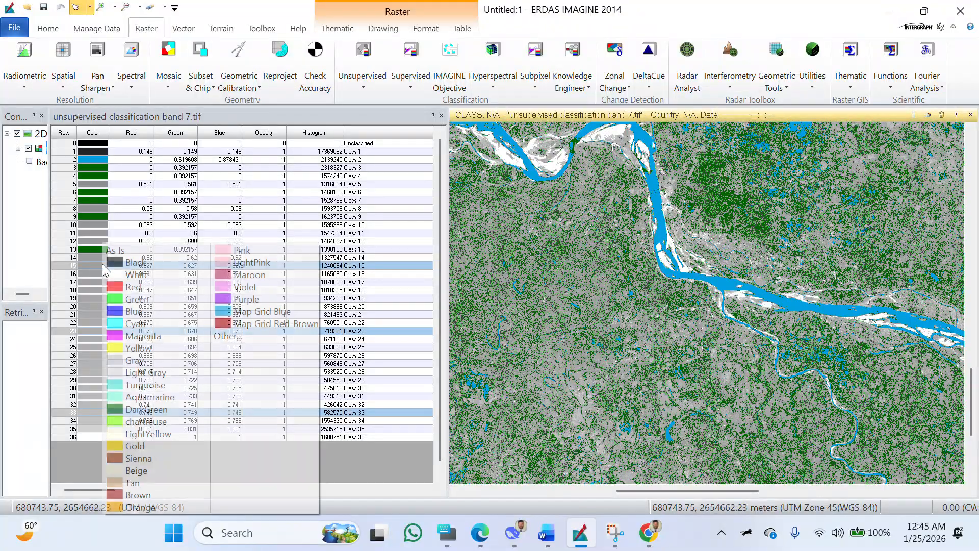
{"action": "left_click", "coordinate": [133, 288]}
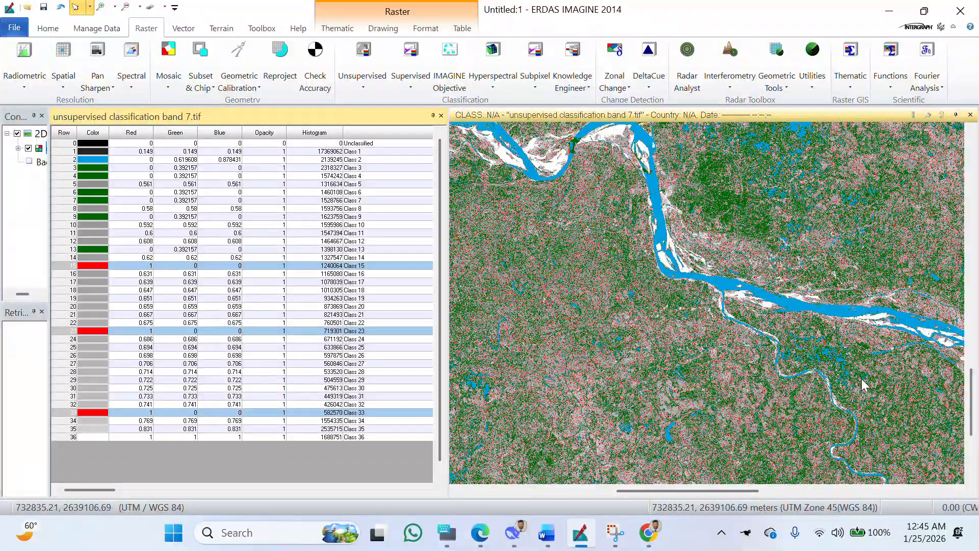
Sample a gray land pixel inside the bend of the southern tributary and set the color of Class 19 to Magenta.
{"action": "left_click_drag", "start_coordinate": [861, 385], "coordinate": [738, 317]}
{"action": "scroll", "coordinate": [785, 385], "scroll_direction": "down", "scroll_amount": 3}
{"action": "scroll", "coordinate": [763, 375], "scroll_direction": "up", "scroll_amount": 1}
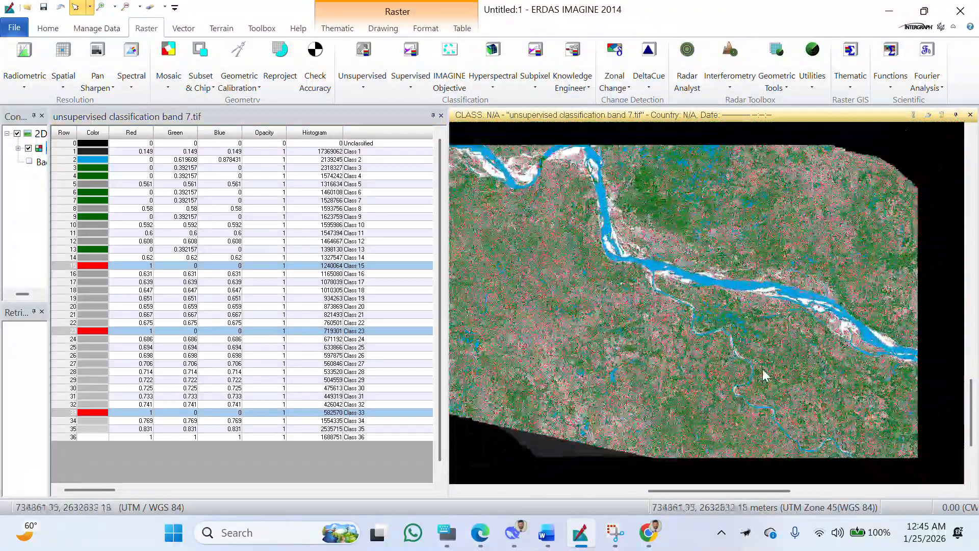
{"action": "scroll", "coordinate": [763, 375], "scroll_direction": "up", "scroll_amount": 4}
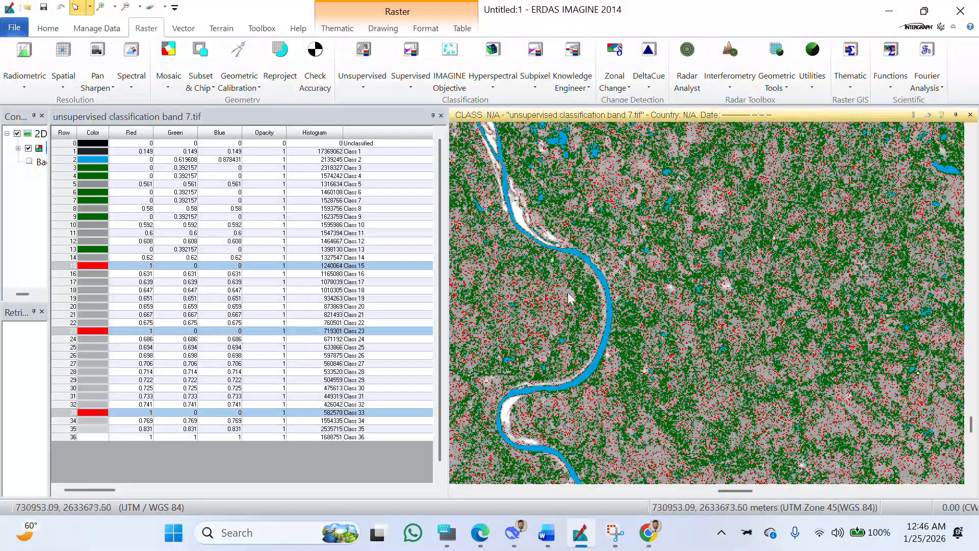
{"action": "left_click", "coordinate": [570, 295]}
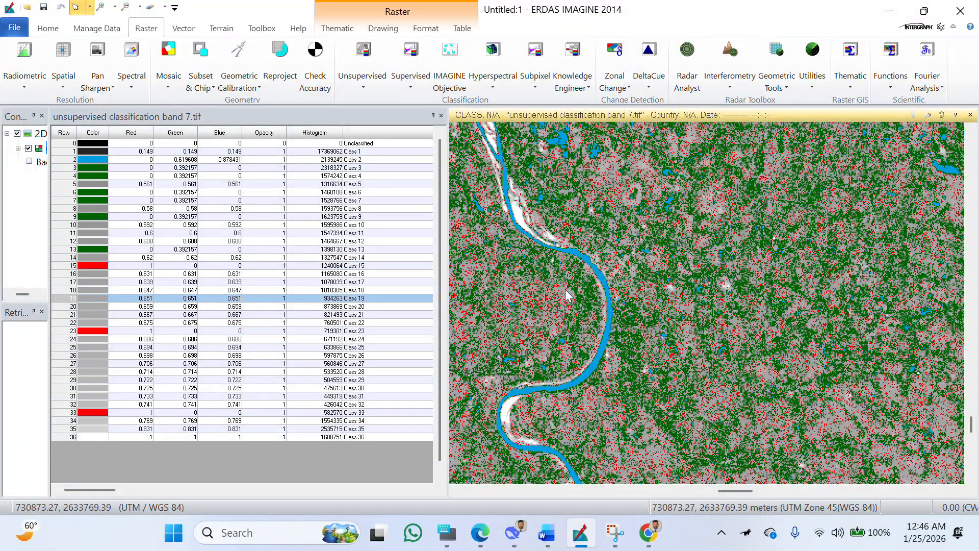
{"action": "left_click", "coordinate": [93, 296]}
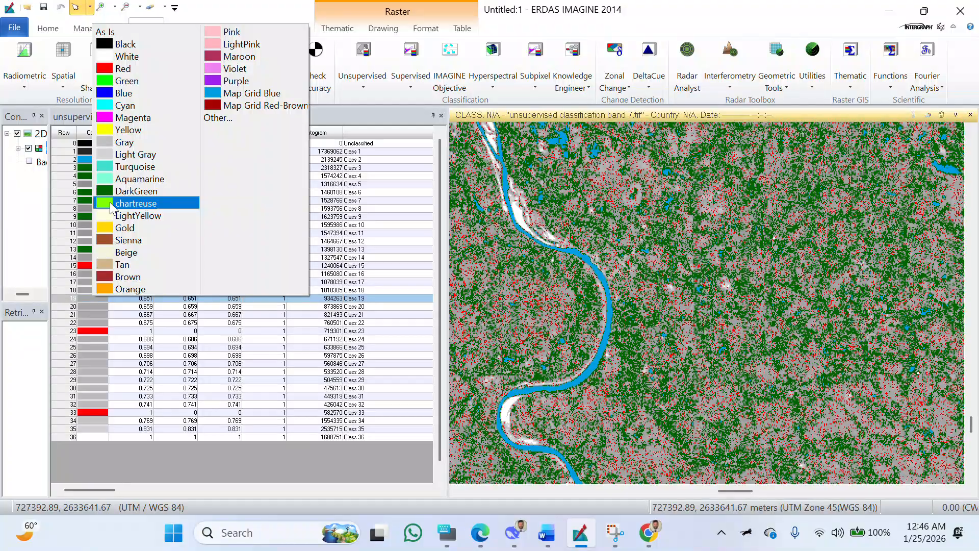
{"action": "left_click", "coordinate": [114, 118]}
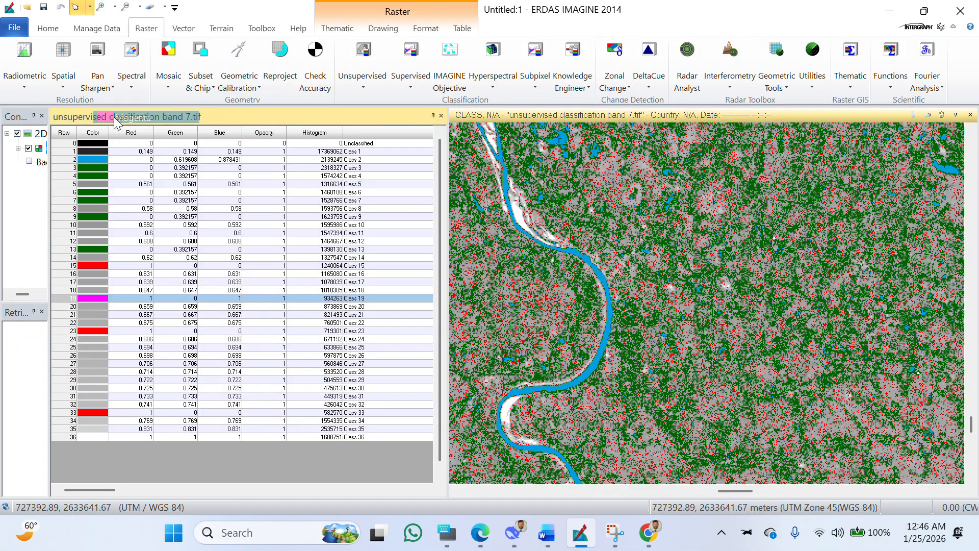
{"action": "left_click", "coordinate": [101, 303]}
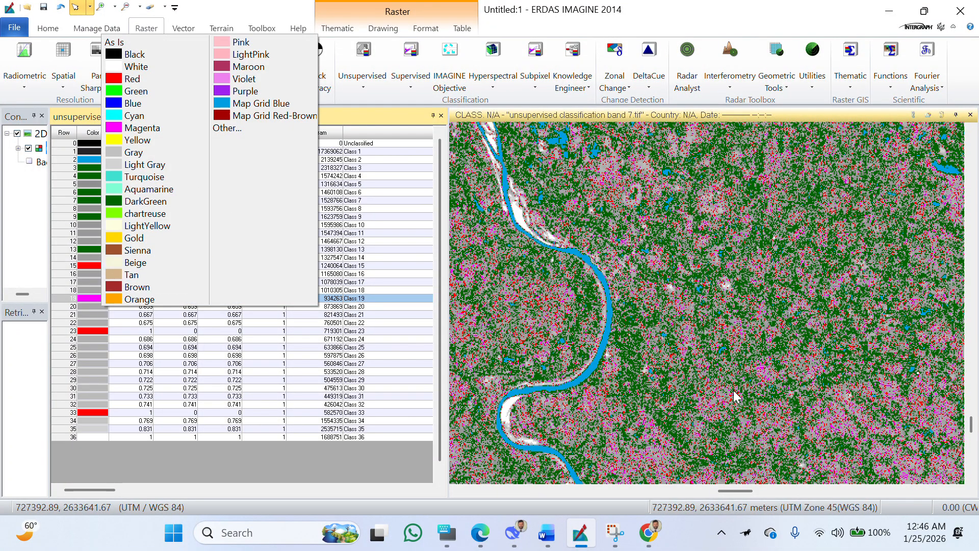
Sample a land pixel east of the tributary and examine the red, magenta and remaining gray pixels around the river confluence and southern land.
{"action": "left_click", "coordinate": [773, 412]}
{"action": "scroll", "coordinate": [771, 423], "scroll_direction": "down", "scroll_amount": 5}
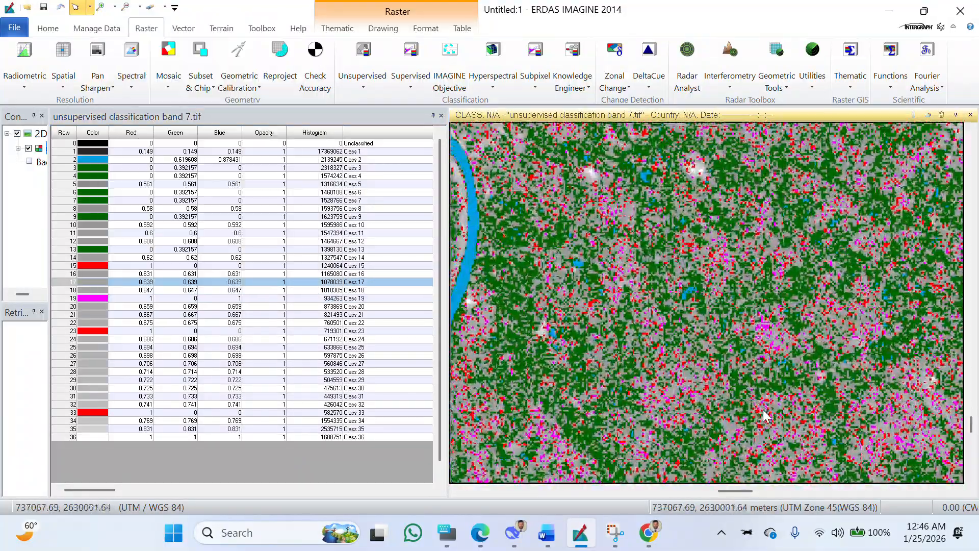
{"action": "scroll", "coordinate": [771, 431], "scroll_direction": "up", "scroll_amount": 5}
{"action": "scroll", "coordinate": [771, 429], "scroll_direction": "down", "scroll_amount": 5}
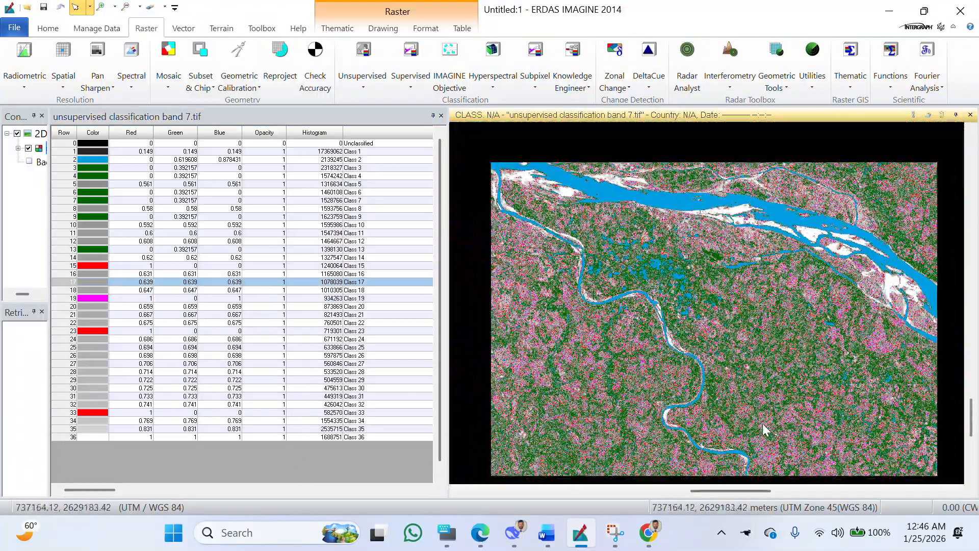
{"action": "scroll", "coordinate": [776, 388], "scroll_direction": "up", "scroll_amount": 5}
{"action": "scroll", "coordinate": [785, 353], "scroll_direction": "down", "scroll_amount": 5}
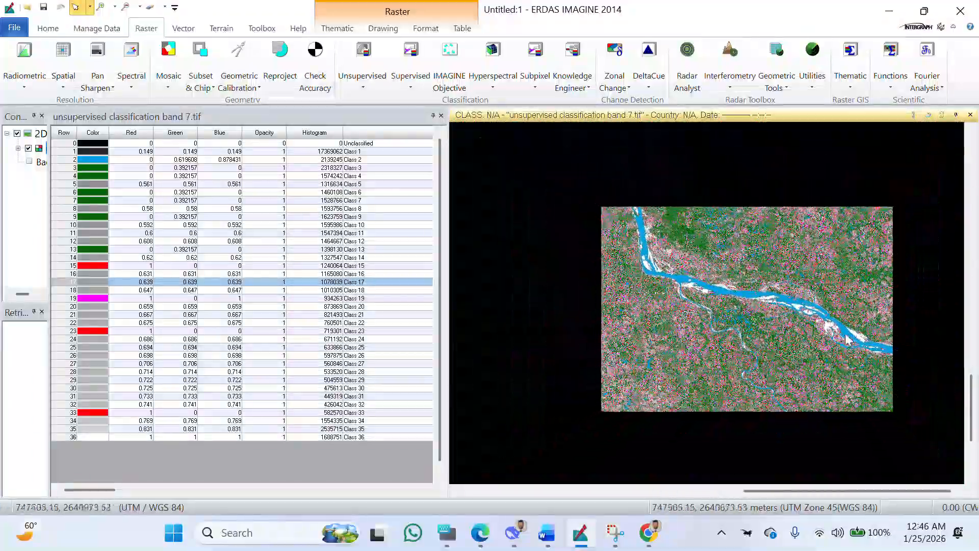
{"action": "scroll", "coordinate": [589, 335], "scroll_direction": "up", "scroll_amount": 5}
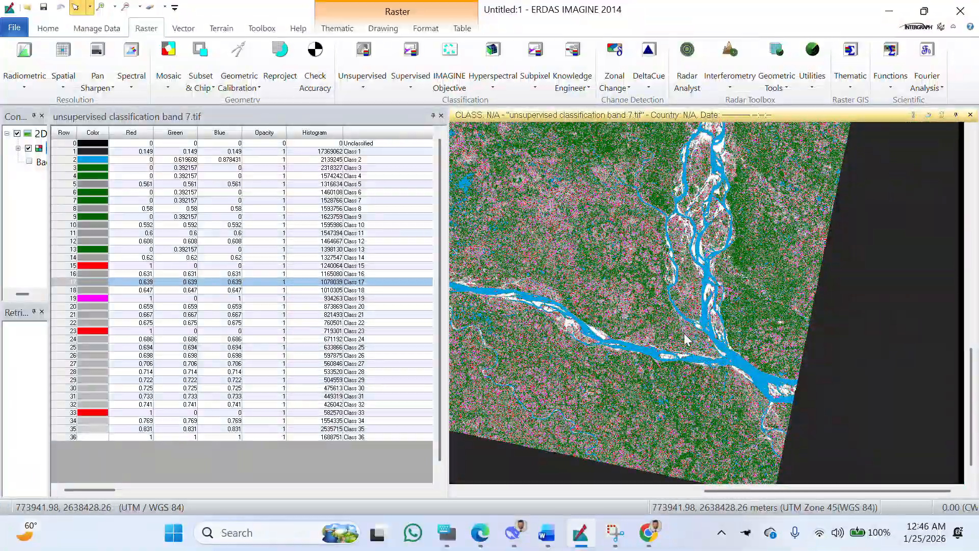
{"action": "scroll", "coordinate": [686, 339], "scroll_direction": "down", "scroll_amount": 5}
{"action": "scroll", "coordinate": [681, 331], "scroll_direction": "up", "scroll_amount": 5}
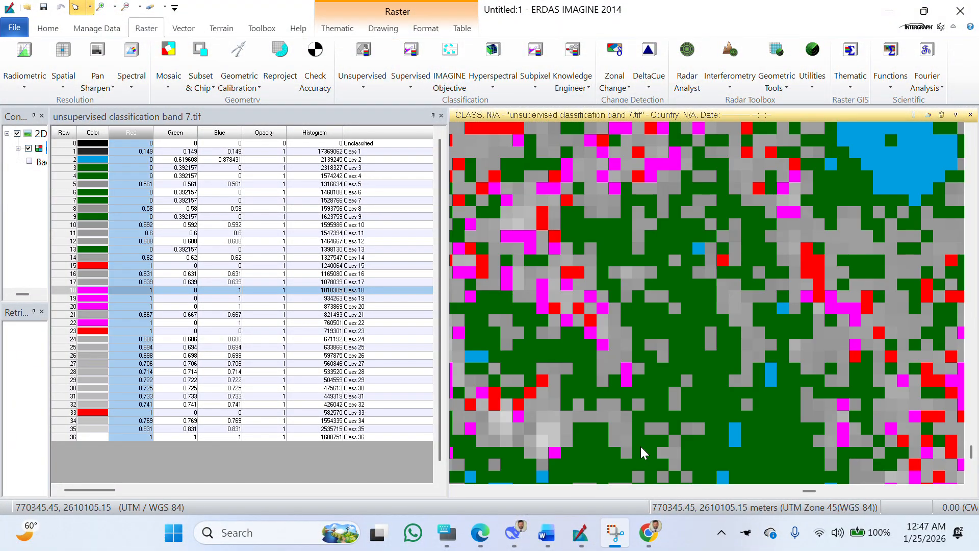
{"action": "scroll", "coordinate": [661, 349], "scroll_direction": "down", "scroll_amount": 5}
{"action": "scroll", "coordinate": [663, 356], "scroll_direction": "up", "scroll_amount": 5}
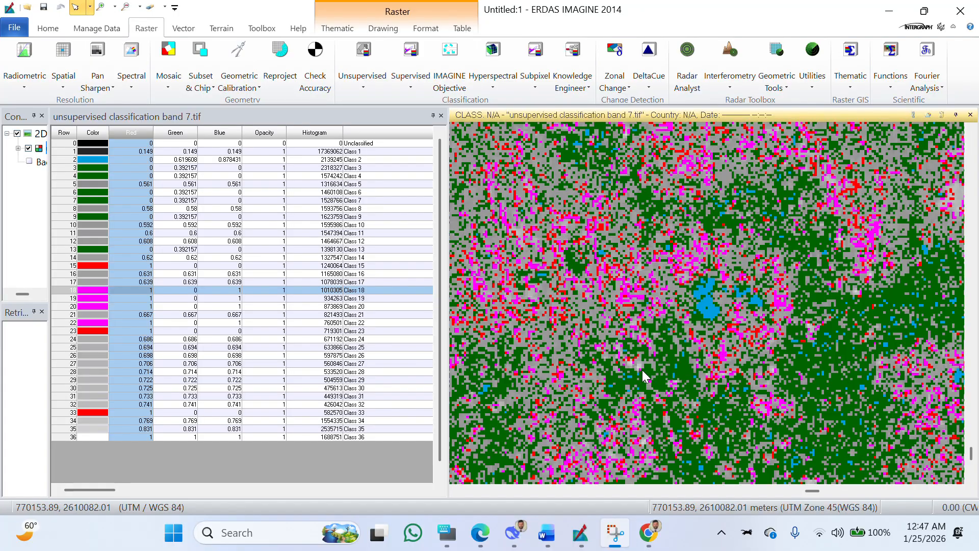
{"action": "scroll", "coordinate": [644, 357], "scroll_direction": "up", "scroll_amount": 6}
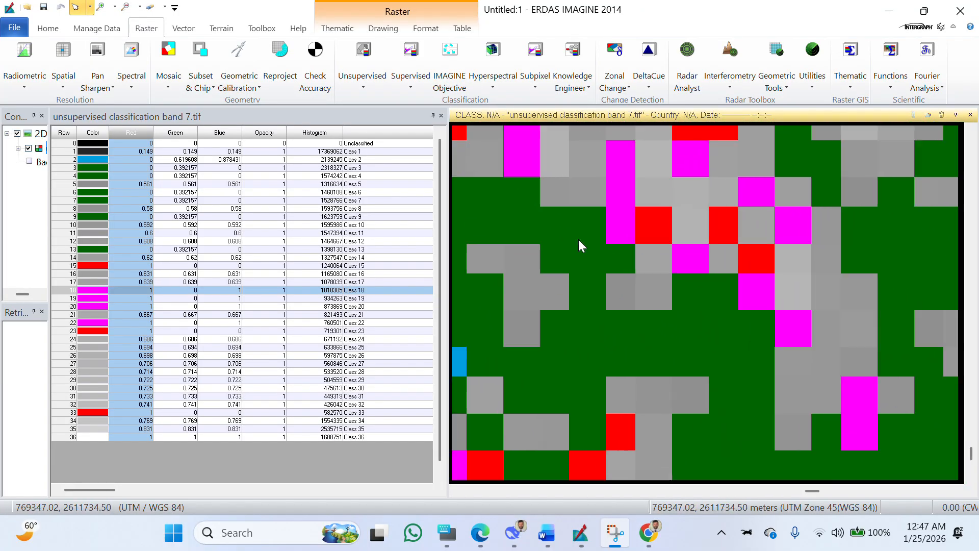
{"action": "scroll", "coordinate": [681, 285], "scroll_direction": "down", "scroll_amount": 5}
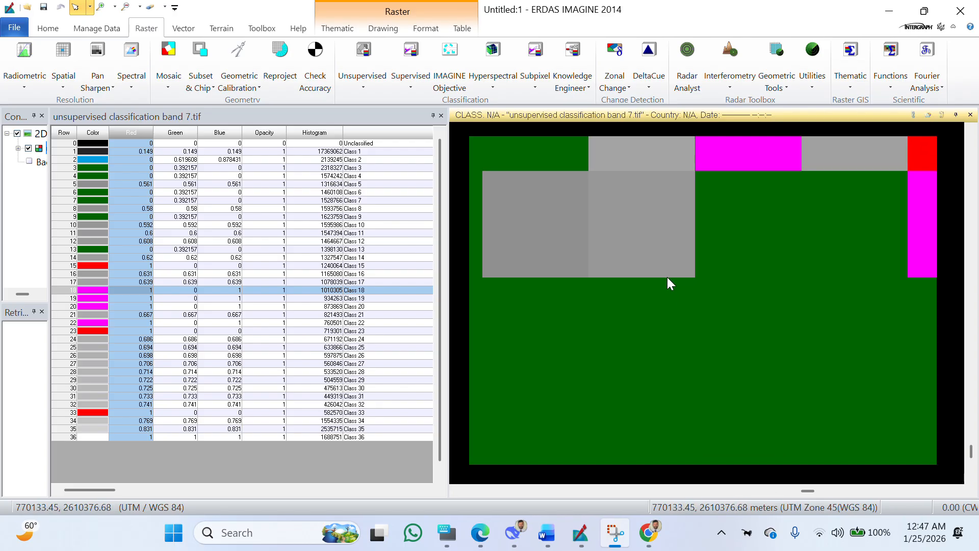
Examine the remaining gray pixels among the green, red and magenta land in the southern part of the classified image.
{"action": "scroll", "coordinate": [665, 277], "scroll_direction": "down", "scroll_amount": 2}
{"action": "scroll", "coordinate": [718, 308], "scroll_direction": "up", "scroll_amount": 6}
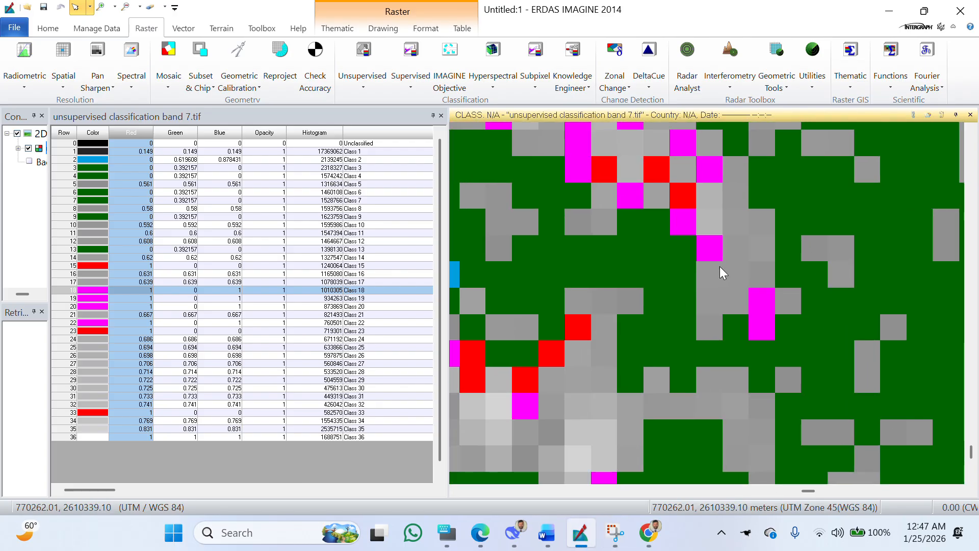
{"action": "scroll", "coordinate": [763, 260], "scroll_direction": "down", "scroll_amount": 5}
{"action": "scroll", "coordinate": [703, 269], "scroll_direction": "up", "scroll_amount": 4}
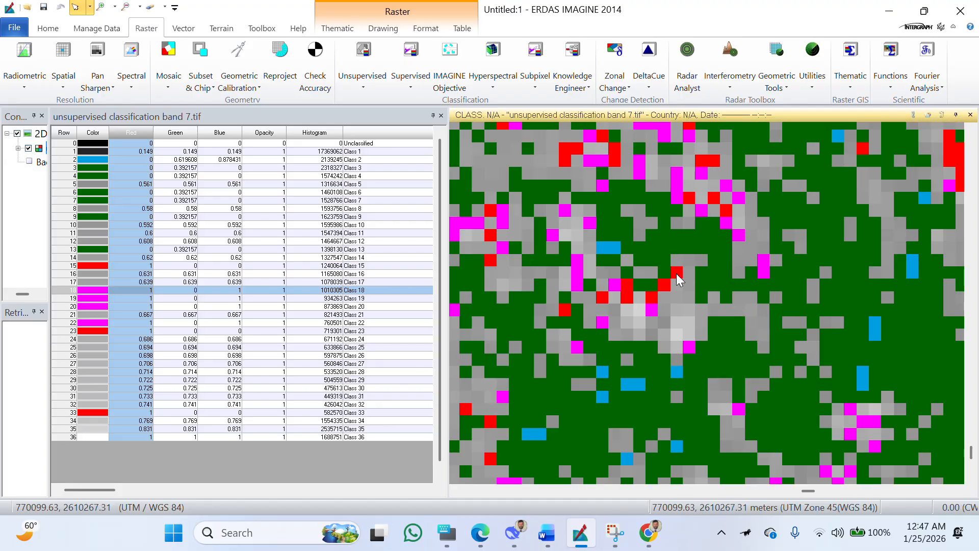
{"action": "scroll", "coordinate": [680, 366], "scroll_direction": "down", "scroll_amount": 5}
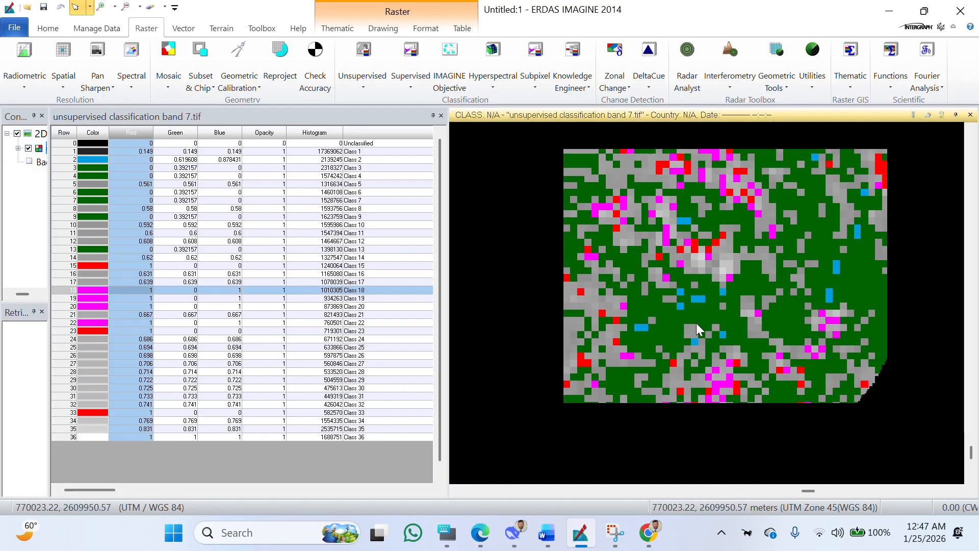
{"action": "scroll", "coordinate": [696, 322], "scroll_direction": "up", "scroll_amount": 4}
{"action": "scroll", "coordinate": [615, 317], "scroll_direction": "down", "scroll_amount": 5}
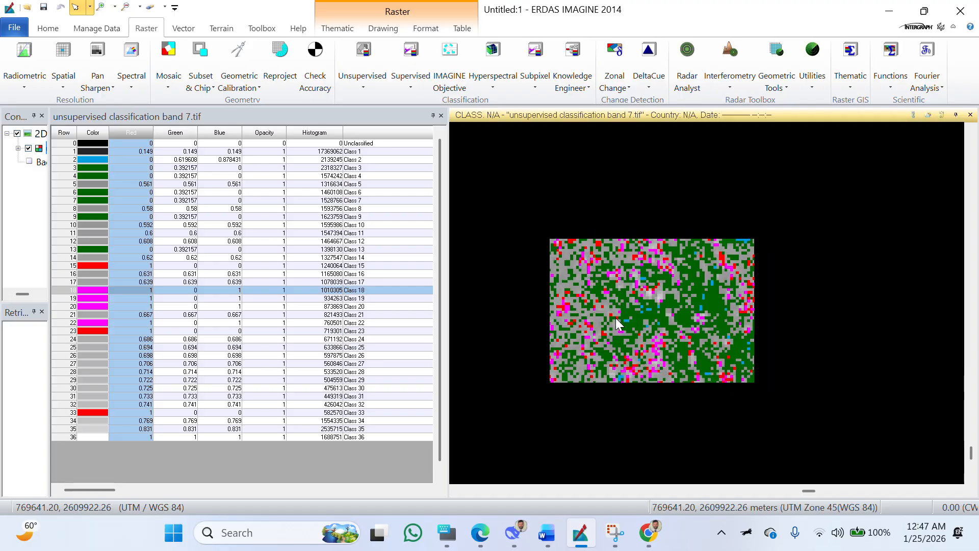
{"action": "scroll", "coordinate": [607, 326], "scroll_direction": "up", "scroll_amount": 4}
{"action": "scroll", "coordinate": [608, 331], "scroll_direction": "down", "scroll_amount": 3}
{"action": "scroll", "coordinate": [607, 331], "scroll_direction": "down", "scroll_amount": 3}
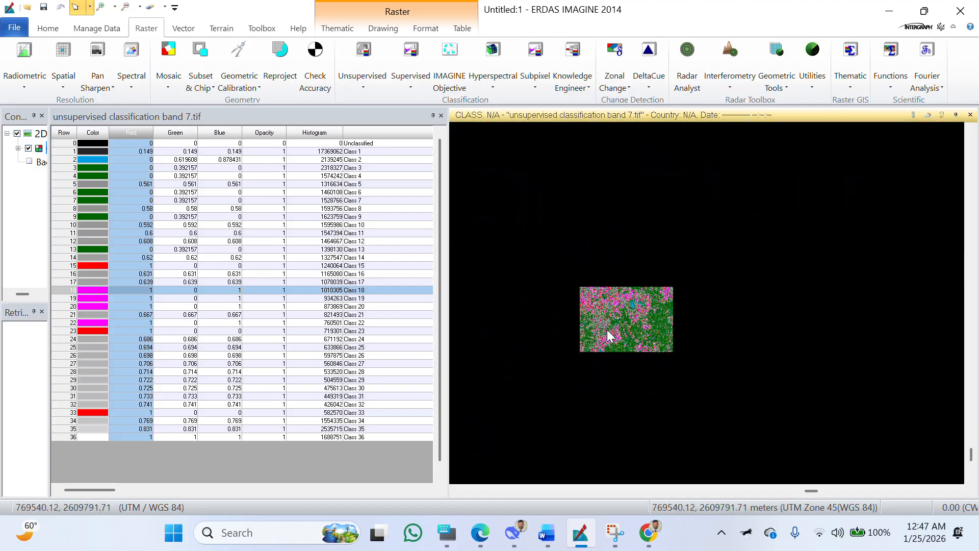
{"action": "scroll", "coordinate": [607, 334], "scroll_direction": "up", "scroll_amount": 5}
{"action": "scroll", "coordinate": [606, 334], "scroll_direction": "up", "scroll_amount": 6}
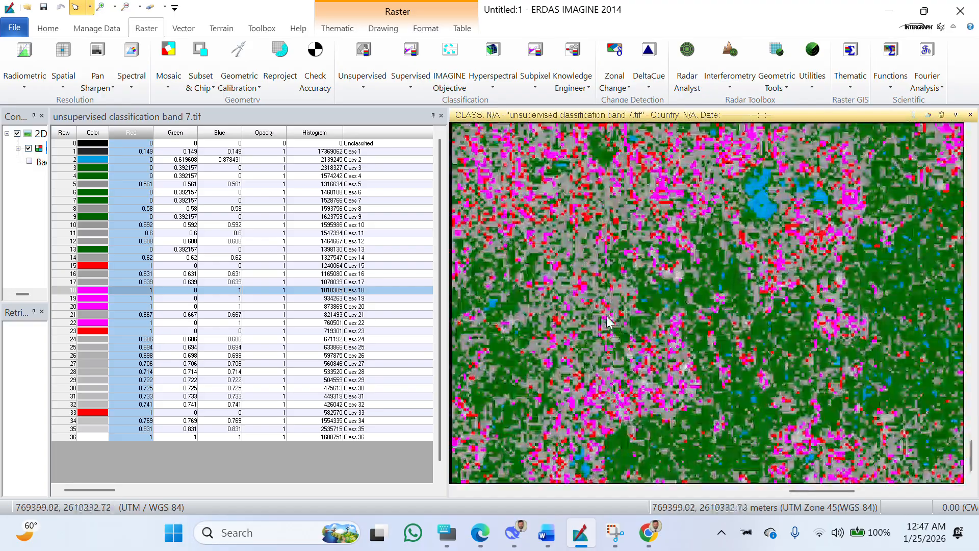
Sample a gray land pixel beside the magenta pair in the southern land and set the color of Class 17 to Magenta.
{"action": "scroll", "coordinate": [636, 219], "scroll_direction": "up", "scroll_amount": 6}
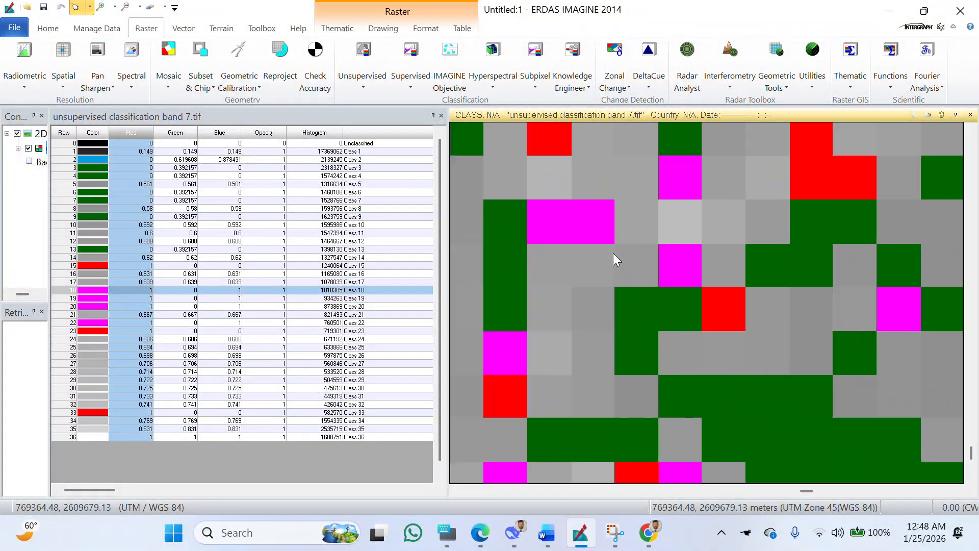
{"action": "scroll", "coordinate": [623, 267], "scroll_direction": "up", "scroll_amount": 5}
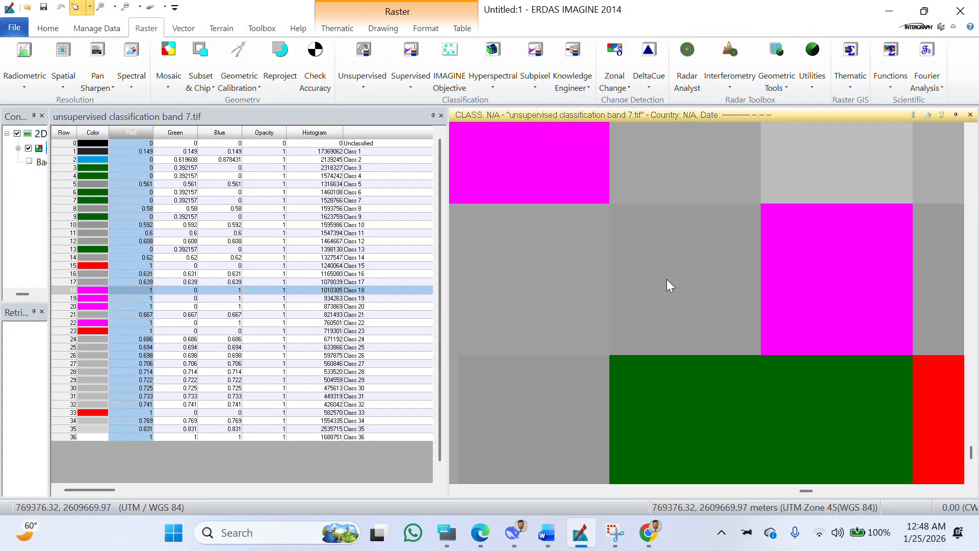
{"action": "left_click_drag", "start_coordinate": [664, 343], "coordinate": [671, 363]}
{"action": "scroll", "coordinate": [671, 363], "scroll_direction": "down", "scroll_amount": 6}
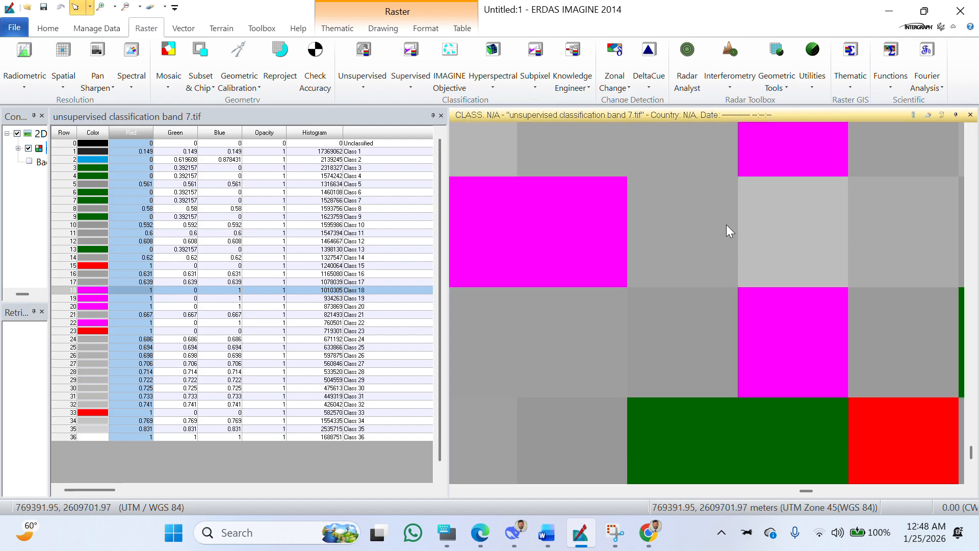
{"action": "left_click_drag", "start_coordinate": [720, 230], "coordinate": [624, 300]}
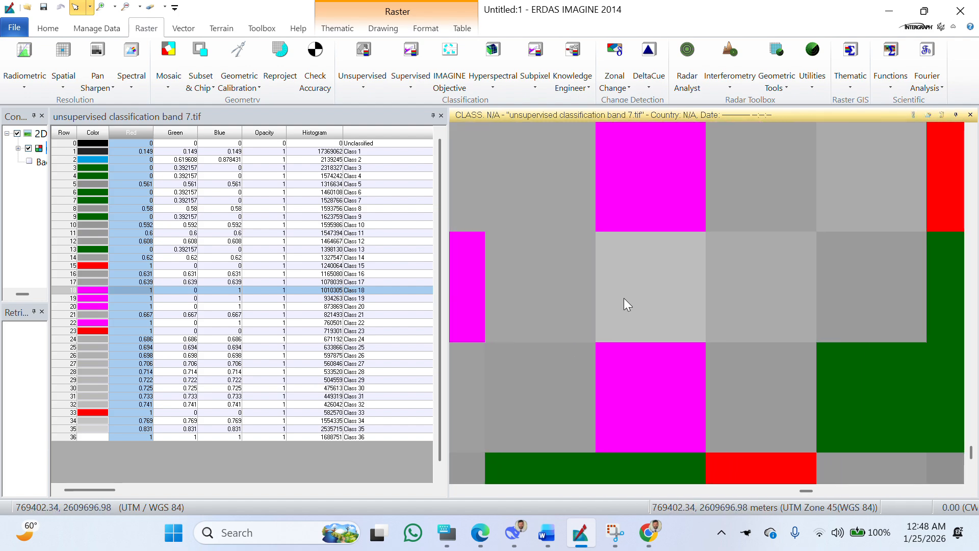
{"action": "left_click_drag", "start_coordinate": [533, 269], "coordinate": [647, 356]}
{"action": "left_click", "coordinate": [641, 372]}
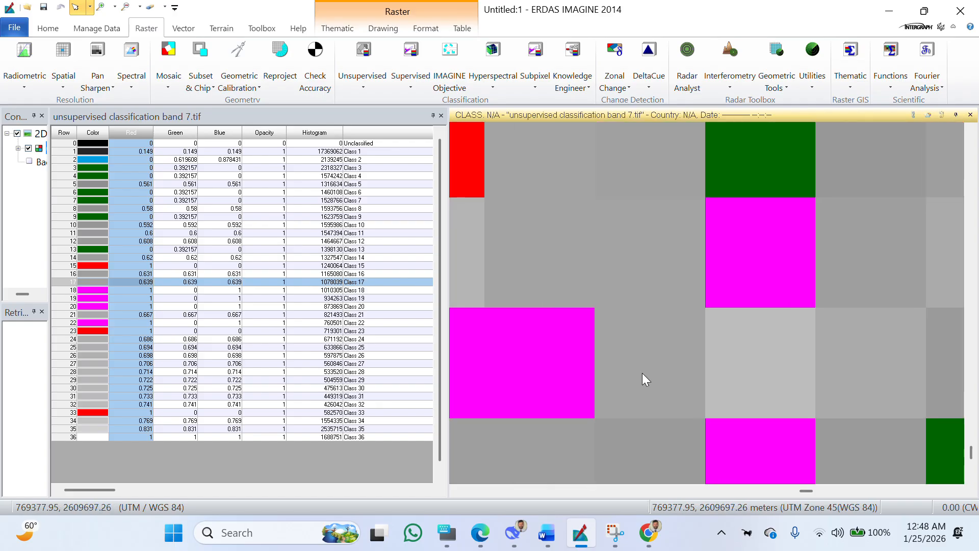
{"action": "left_click", "coordinate": [88, 280]}
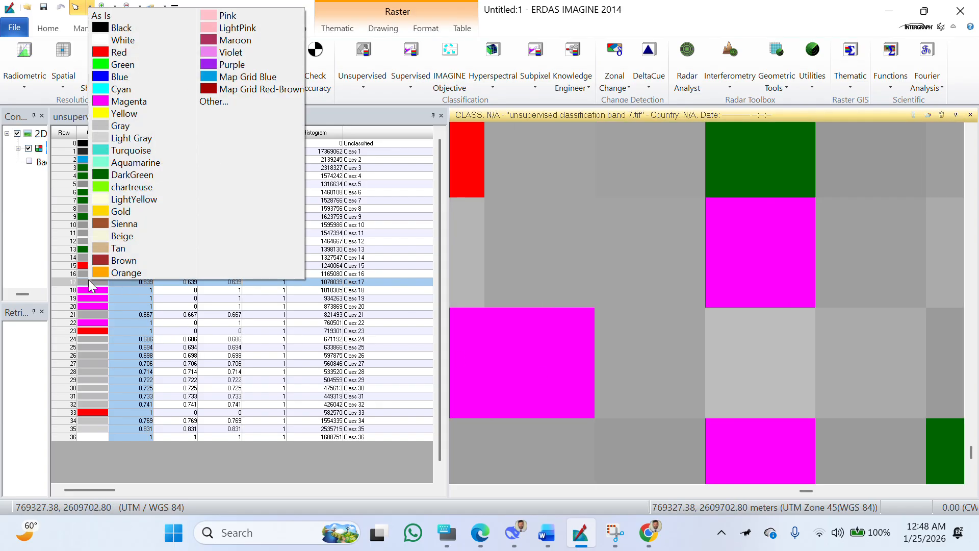
{"action": "left_click", "coordinate": [134, 104]}
Sample the two light gray pixels beside the magenta cluster, setting Class 32 to Red and Class 21 to Magenta.
{"action": "scroll", "coordinate": [552, 343], "scroll_direction": "down", "scroll_amount": 3}
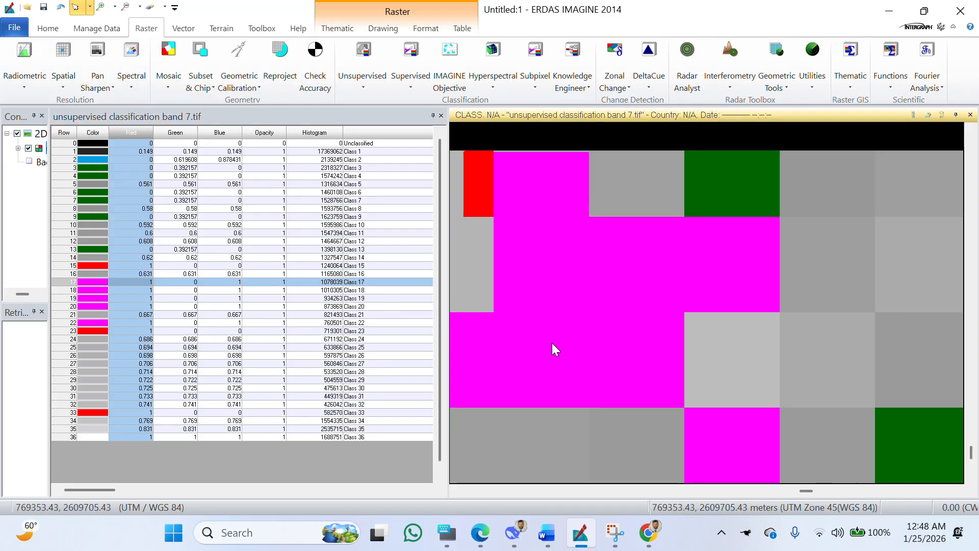
{"action": "left_click", "coordinate": [644, 355]}
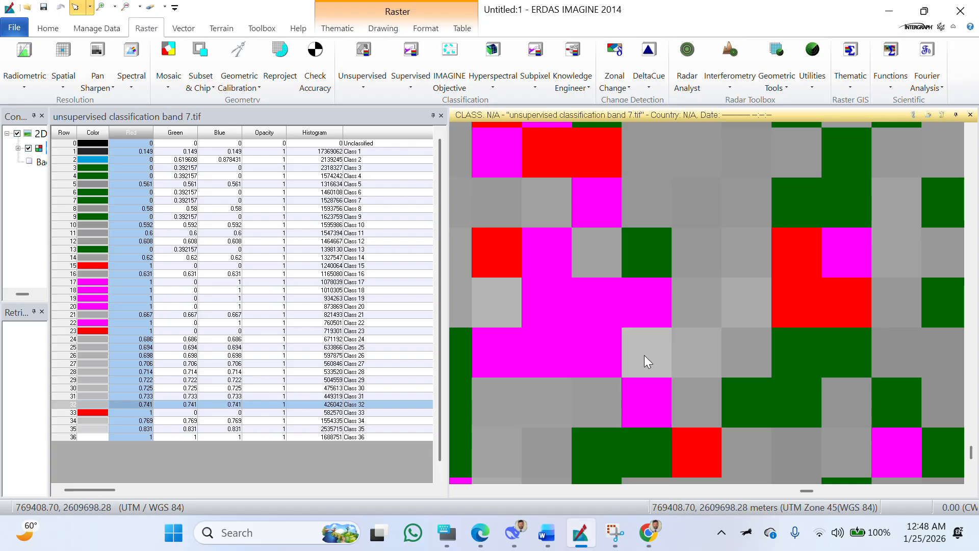
{"action": "left_click", "coordinate": [90, 408]}
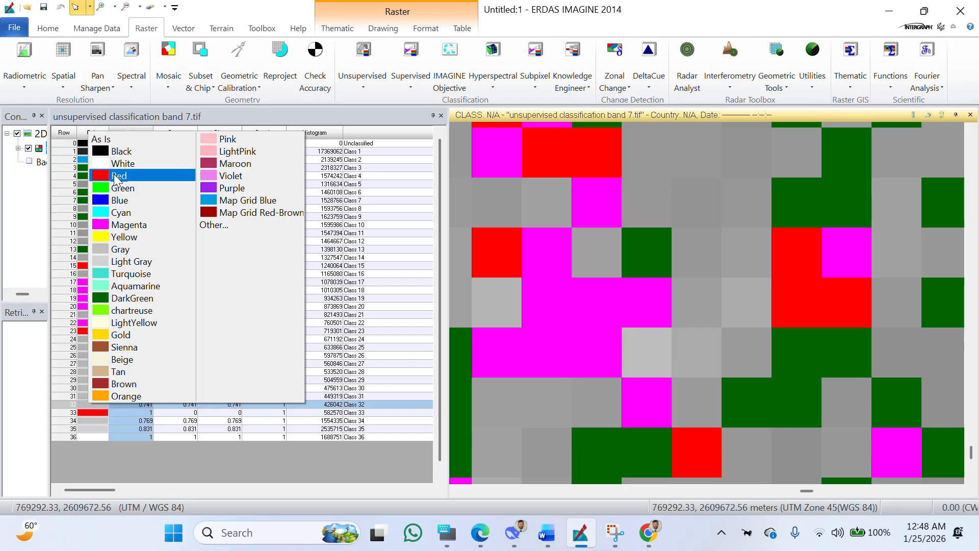
{"action": "left_click", "coordinate": [115, 176]}
{"action": "left_click", "coordinate": [691, 359]}
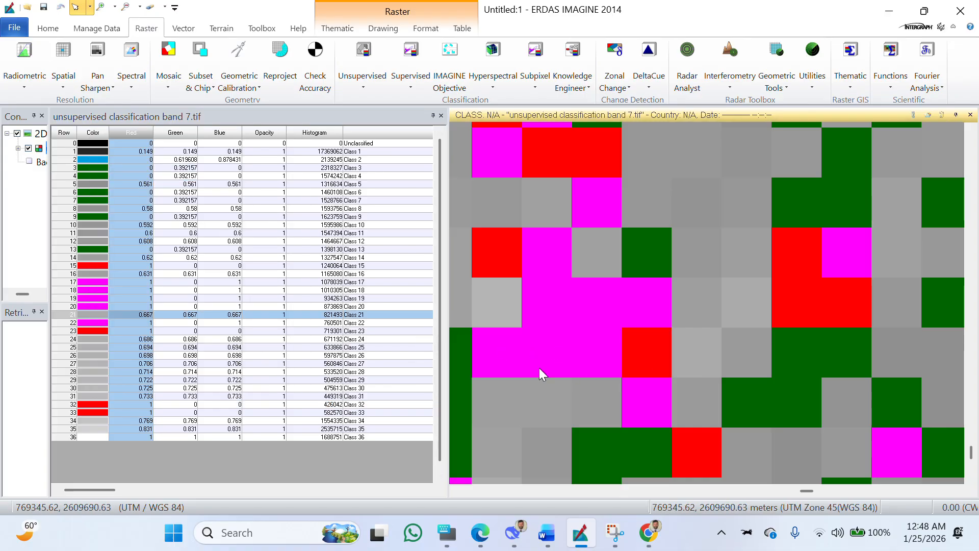
{"action": "left_click", "coordinate": [91, 316]}
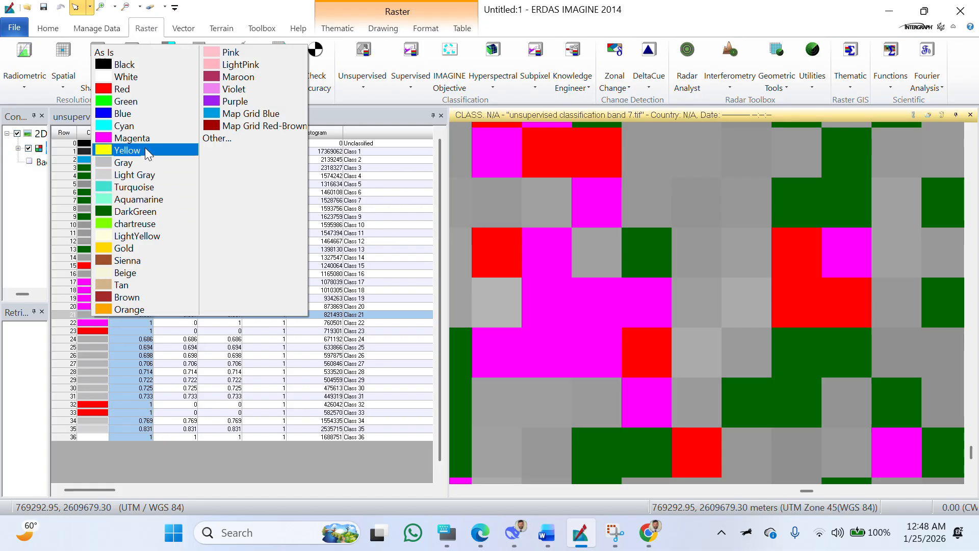
{"action": "left_click", "coordinate": [132, 138]}
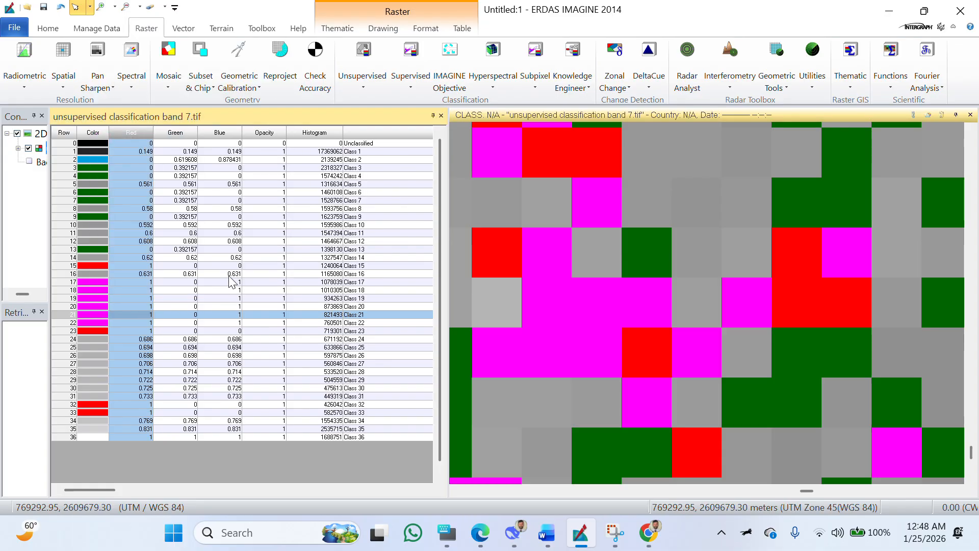
Sample the gray pixels just below the magenta cluster and set the color of Classes 12 and 14 to DarkGreen.
{"action": "left_click", "coordinate": [583, 409]}
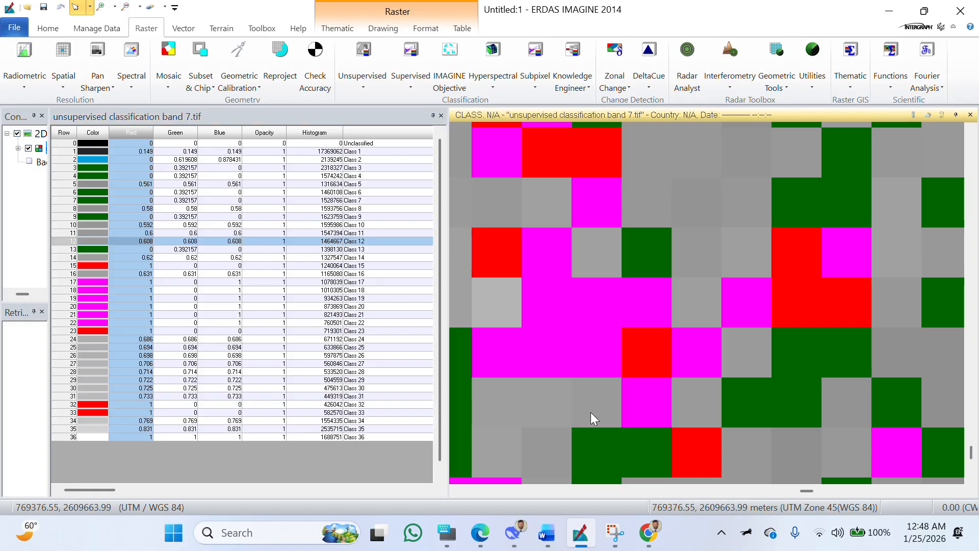
{"action": "left_click", "coordinate": [92, 243]}
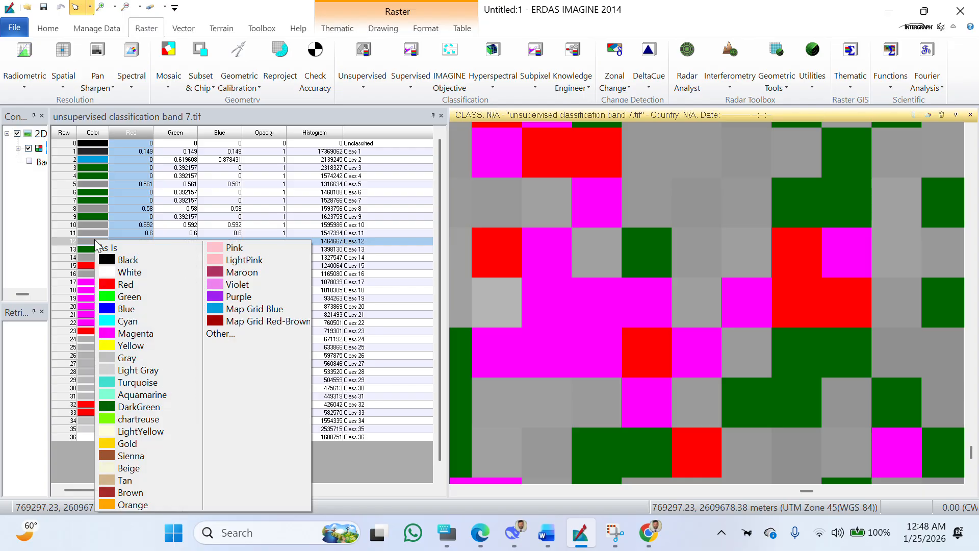
{"action": "left_click", "coordinate": [125, 406]}
{"action": "left_click", "coordinate": [543, 411]}
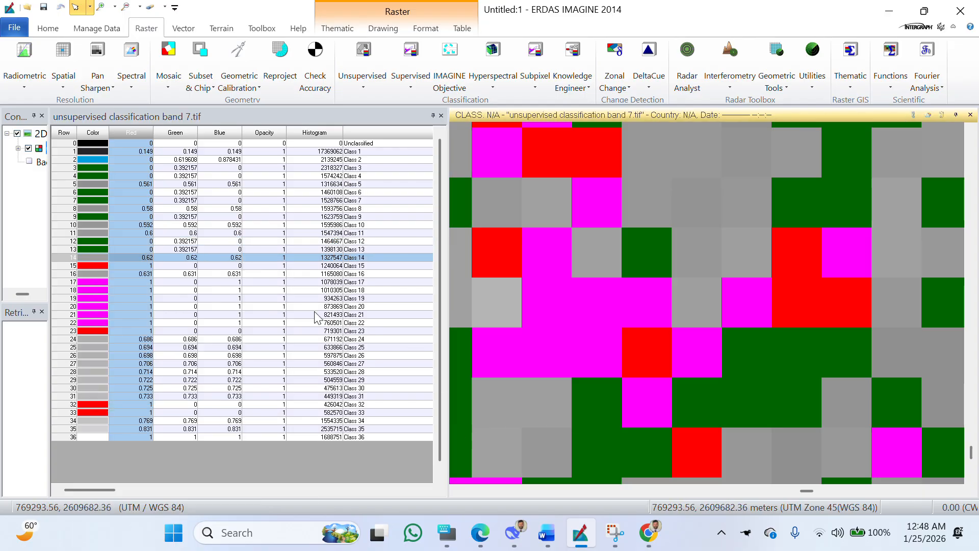
{"action": "left_click", "coordinate": [92, 259]}
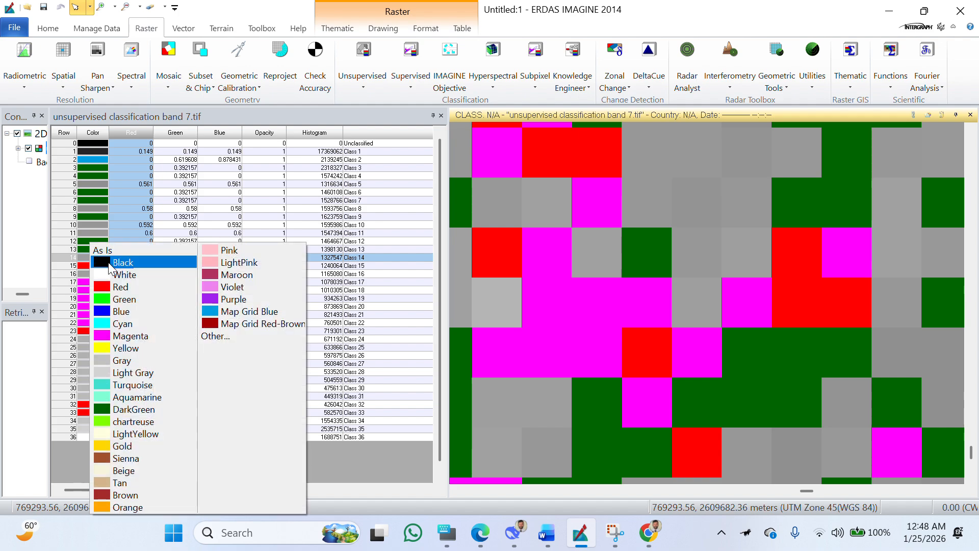
{"action": "left_click", "coordinate": [110, 408]}
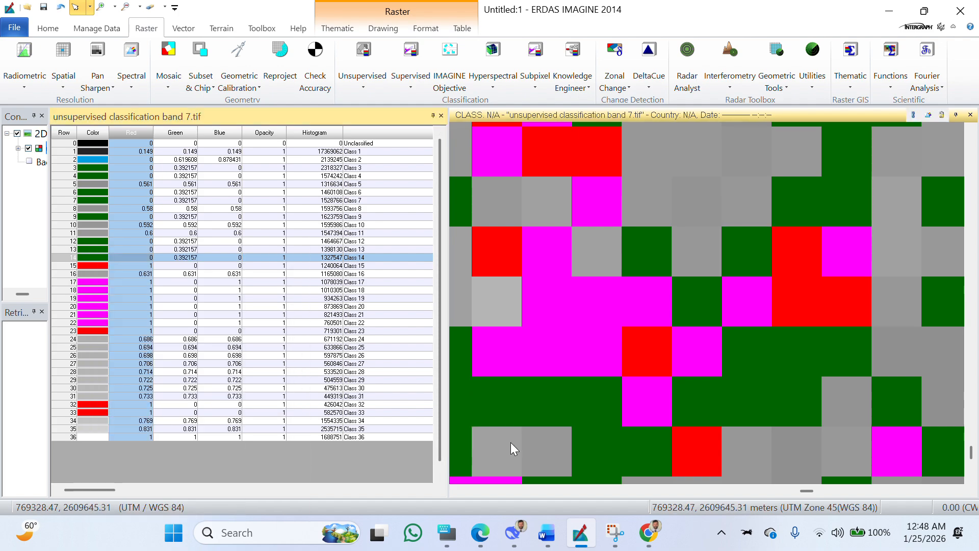
Sample gray pixels farther south of the magenta cluster and set the color of Classes 10 and 11 to DarkGreen.
{"action": "scroll", "coordinate": [510, 442], "scroll_direction": "down", "scroll_amount": 3}
{"action": "left_click", "coordinate": [552, 374]}
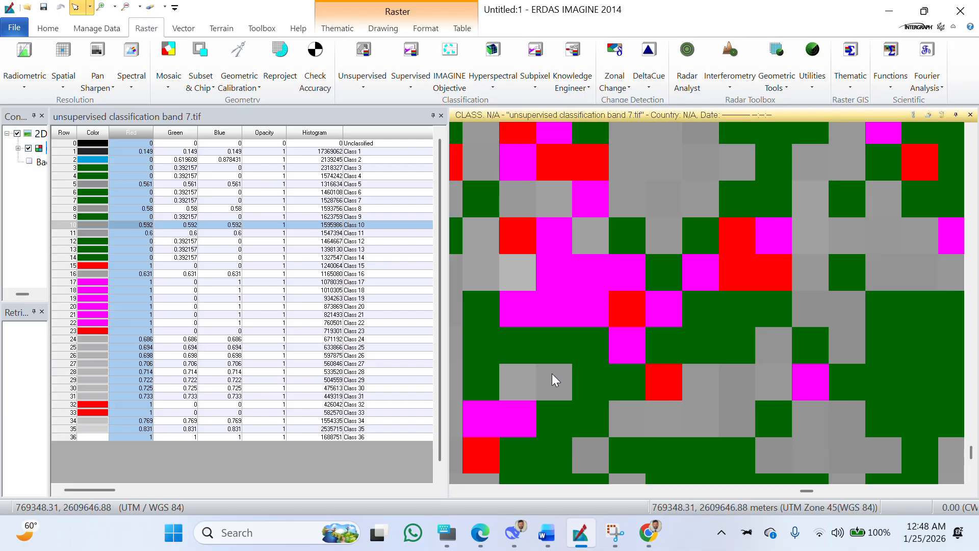
{"action": "left_click", "coordinate": [83, 227]}
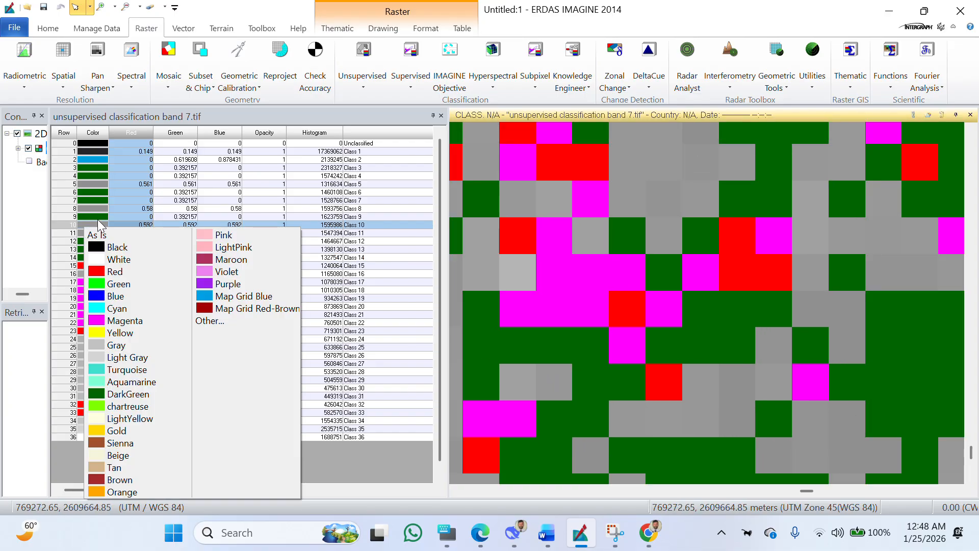
{"action": "left_click", "coordinate": [125, 386]}
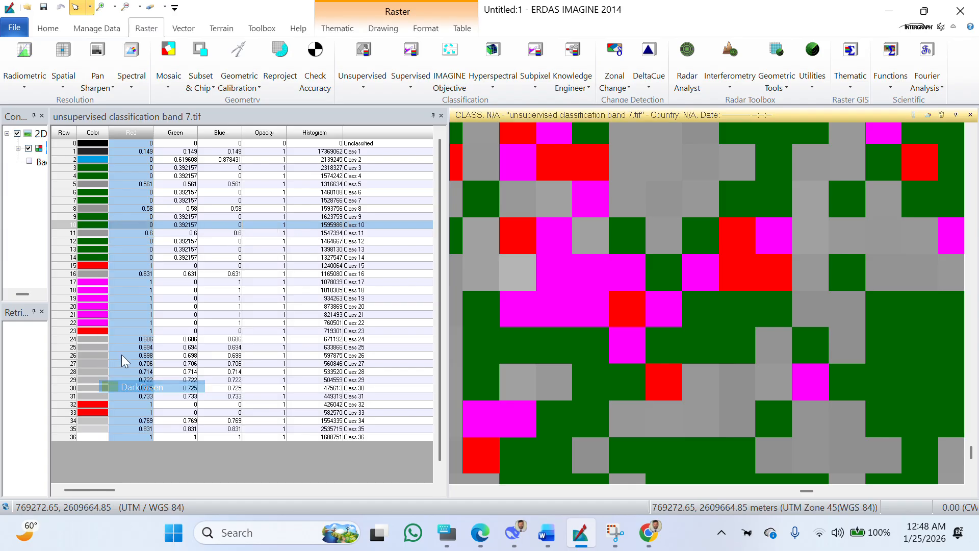
{"action": "left_click", "coordinate": [665, 417]}
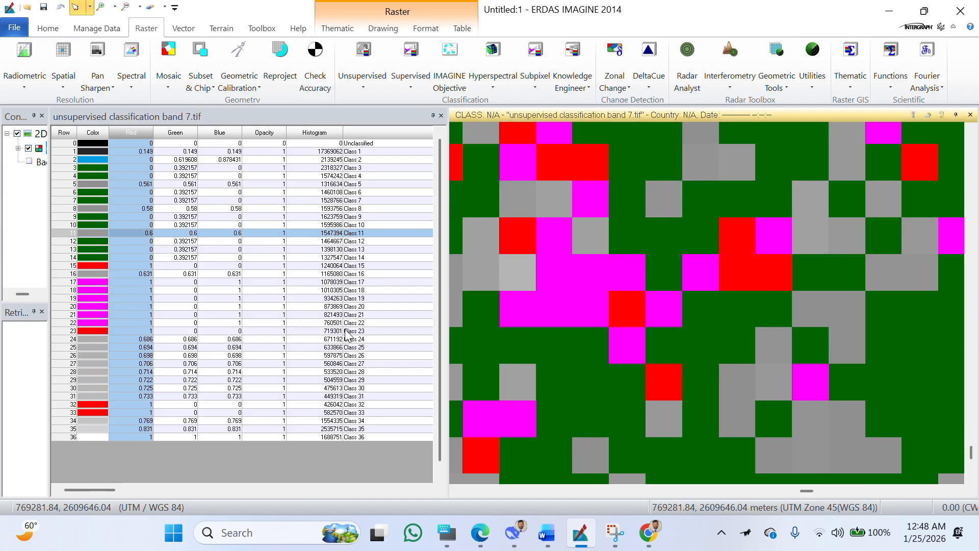
{"action": "left_click", "coordinate": [84, 232]}
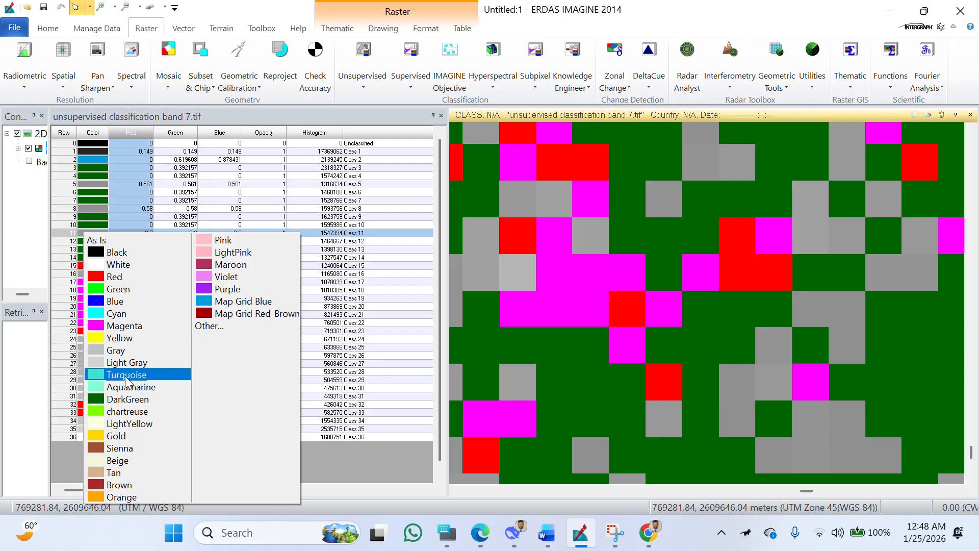
{"action": "left_click", "coordinate": [125, 399]}
Examine the recolored southern land and the river confluence for pixels that are still gray or misclassified.
{"action": "scroll", "coordinate": [726, 440], "scroll_direction": "down", "scroll_amount": 5}
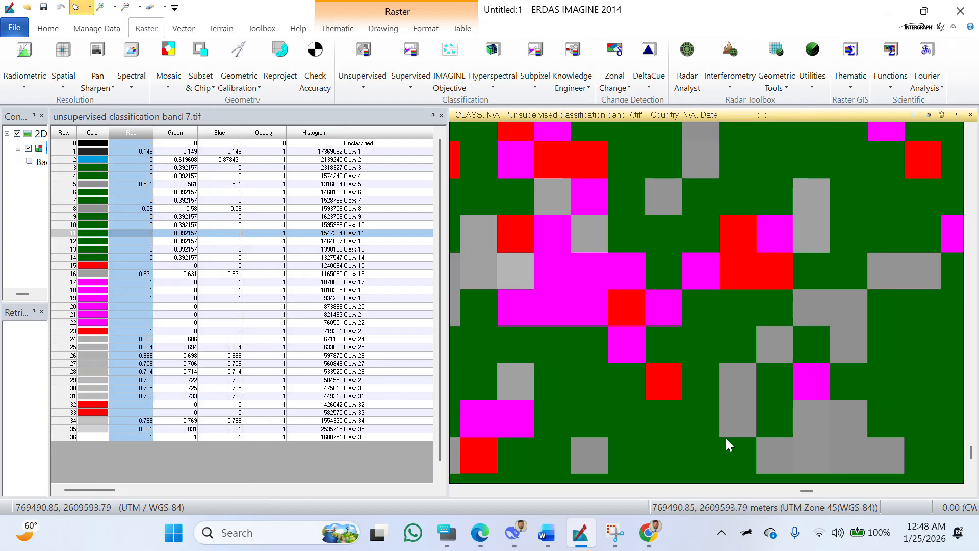
{"action": "scroll", "coordinate": [729, 440], "scroll_direction": "down", "scroll_amount": 2}
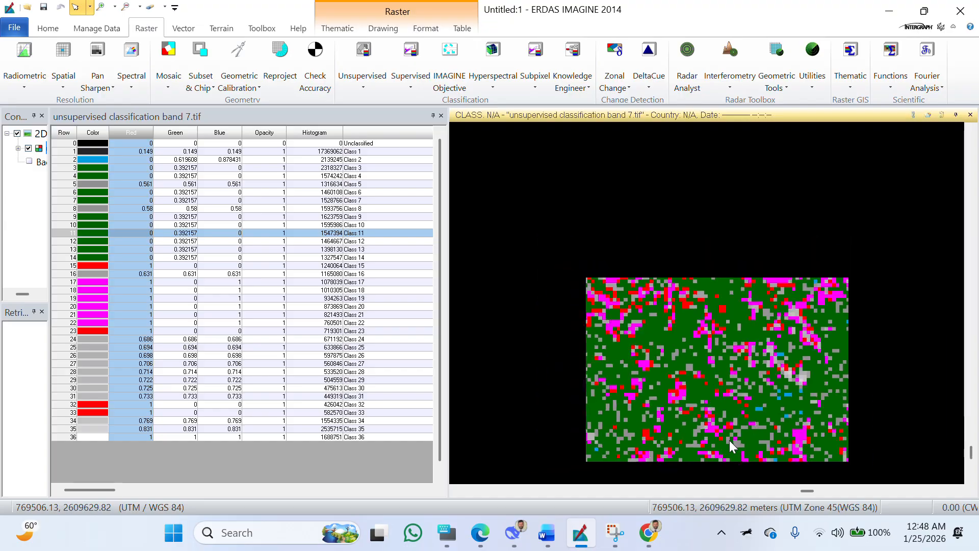
{"action": "scroll", "coordinate": [736, 430], "scroll_direction": "up", "scroll_amount": 3}
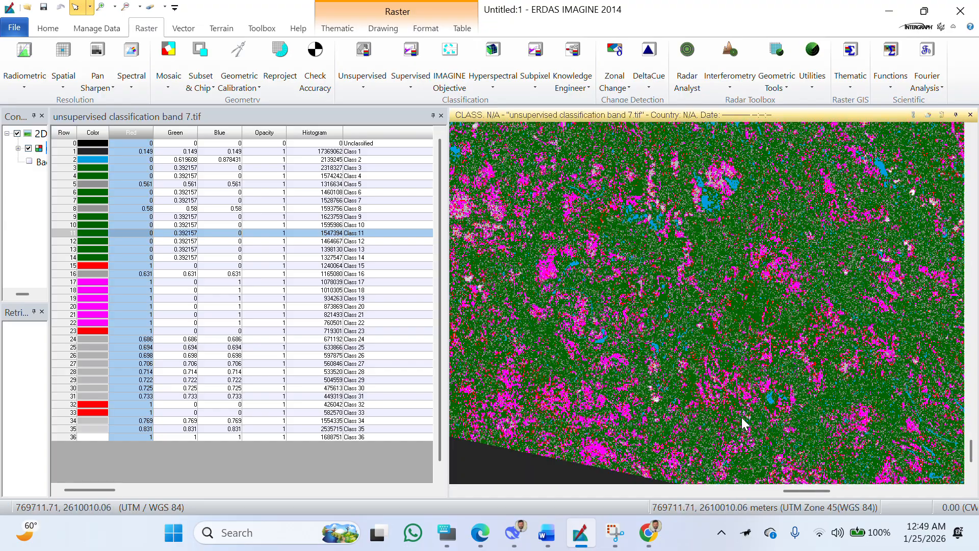
{"action": "scroll", "coordinate": [741, 417], "scroll_direction": "down", "scroll_amount": 3}
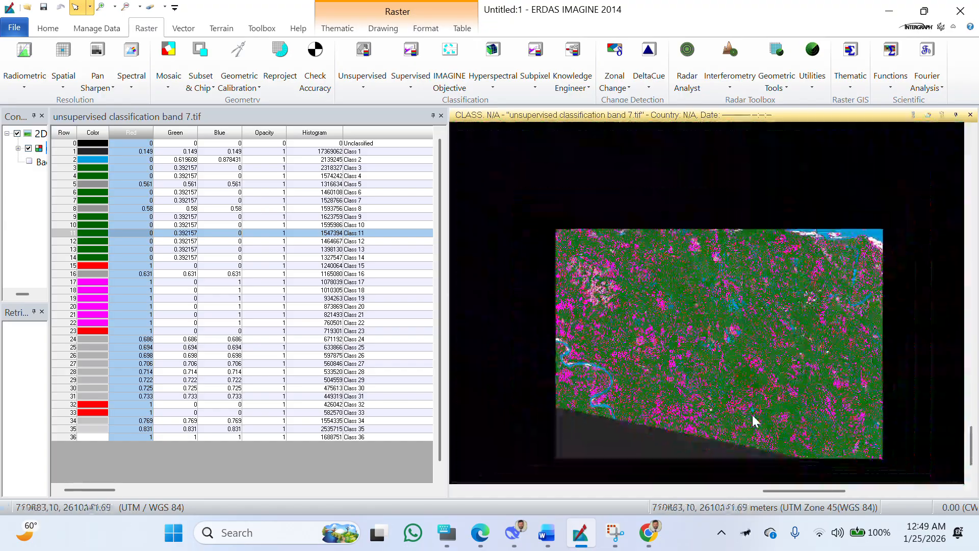
{"action": "scroll", "coordinate": [845, 387], "scroll_direction": "up", "scroll_amount": 4}
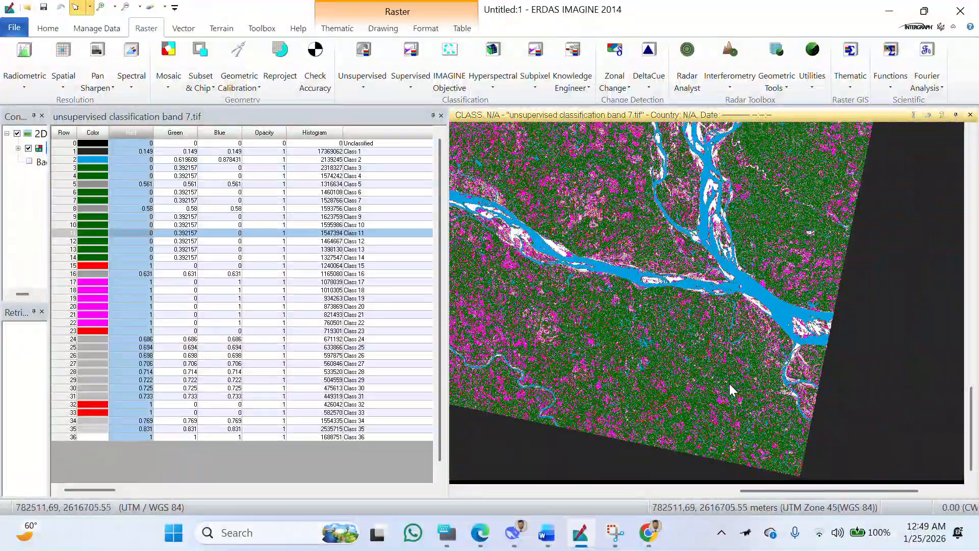
{"action": "scroll", "coordinate": [729, 383], "scroll_direction": "down", "scroll_amount": 1}
{"action": "scroll", "coordinate": [715, 363], "scroll_direction": "down", "scroll_amount": 2}
{"action": "scroll", "coordinate": [703, 291], "scroll_direction": "up", "scroll_amount": 2}
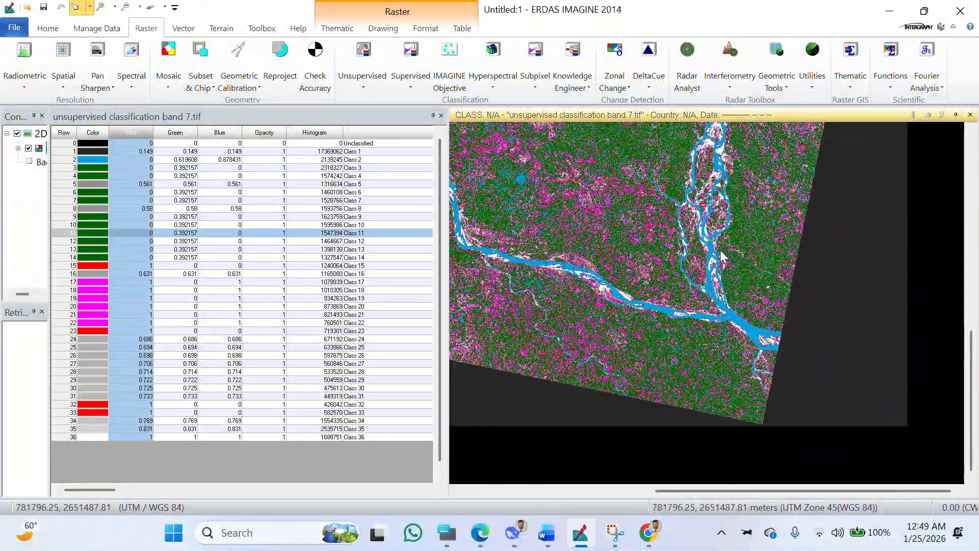
{"action": "scroll", "coordinate": [722, 256], "scroll_direction": "up", "scroll_amount": 4}
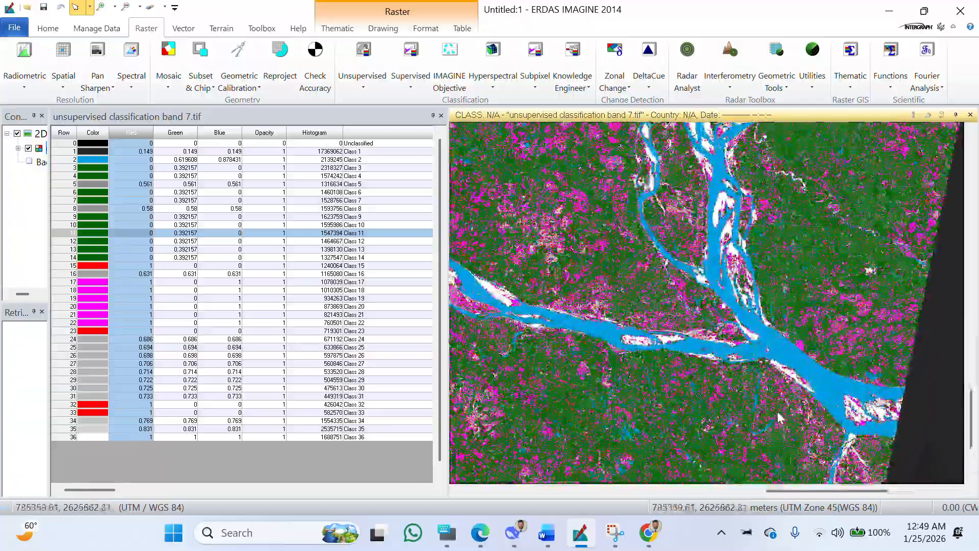
Set the color of Class 11 to Yellow.
{"action": "scroll", "coordinate": [778, 417], "scroll_direction": "down", "scroll_amount": 2}
{"action": "scroll", "coordinate": [816, 377], "scroll_direction": "up", "scroll_amount": 3}
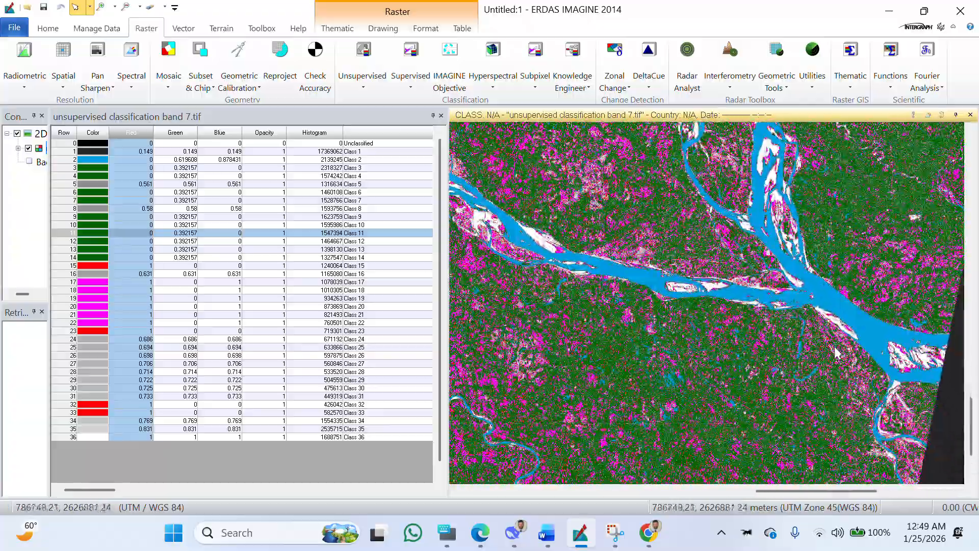
{"action": "scroll", "coordinate": [836, 351], "scroll_direction": "down", "scroll_amount": 2}
{"action": "scroll", "coordinate": [669, 338], "scroll_direction": "up", "scroll_amount": 1}
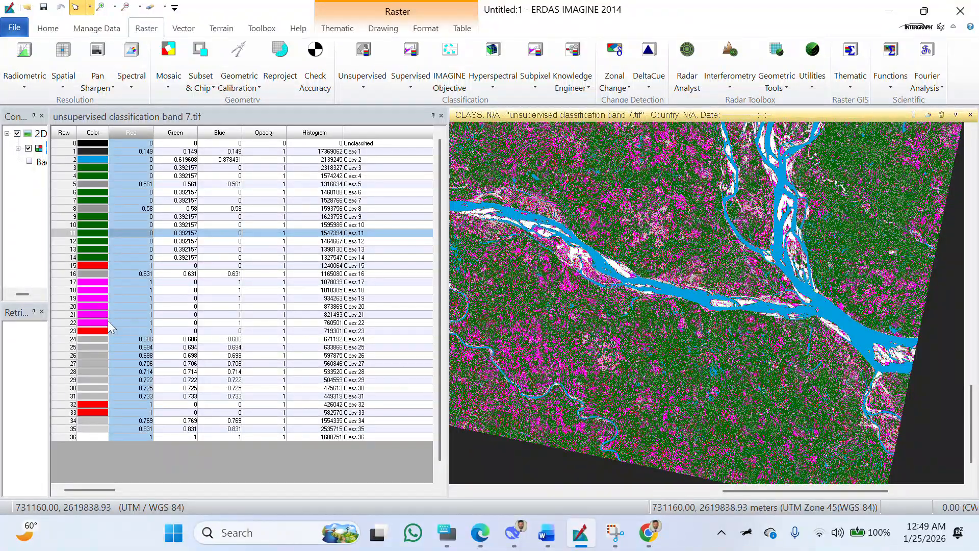
{"action": "left_click", "coordinate": [87, 335]}
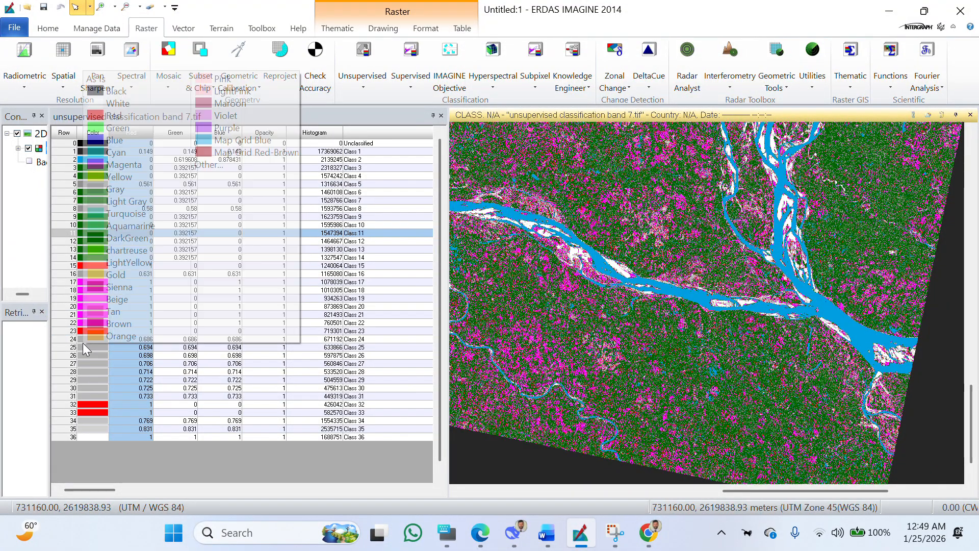
{"action": "left_click", "coordinate": [76, 340]}
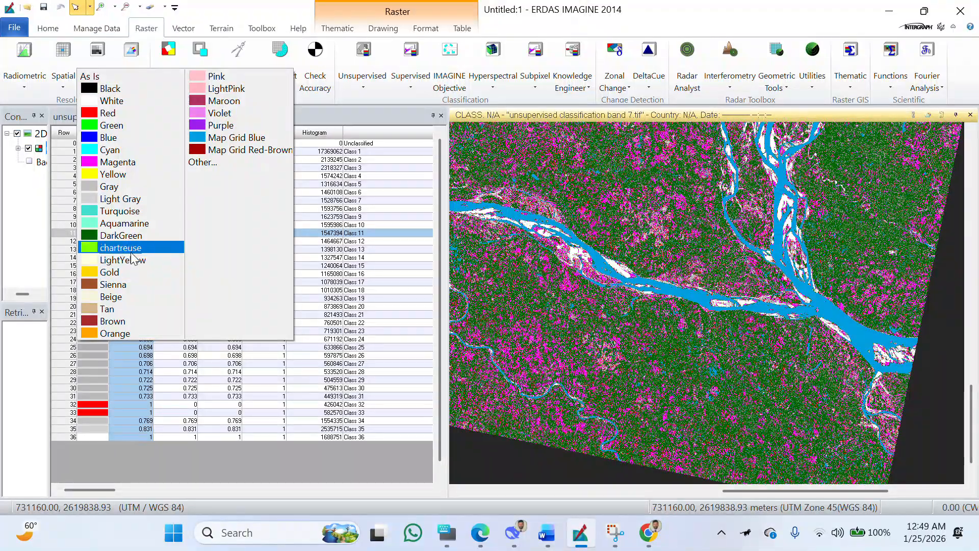
{"action": "left_click", "coordinate": [126, 175]}
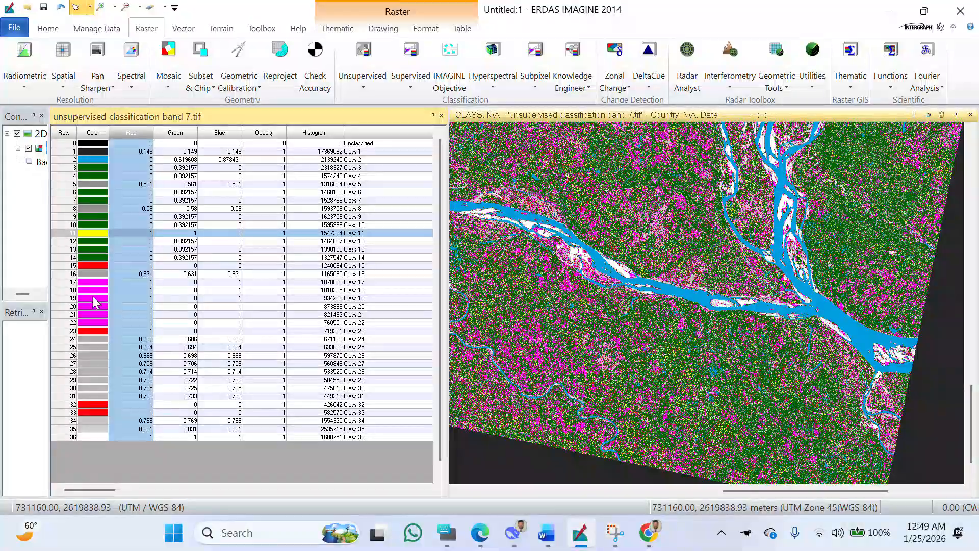
Sample a gray pixel beside the magenta pixels in the southern land and set the color of Class 8 to Green.
{"action": "scroll", "coordinate": [465, 388], "scroll_direction": "up", "scroll_amount": 5}
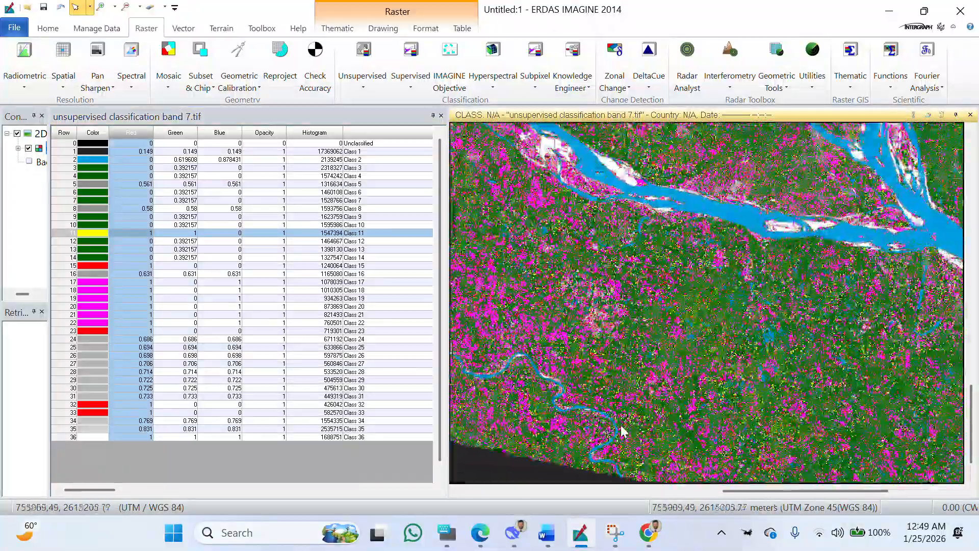
{"action": "scroll", "coordinate": [622, 412], "scroll_direction": "up", "scroll_amount": 5}
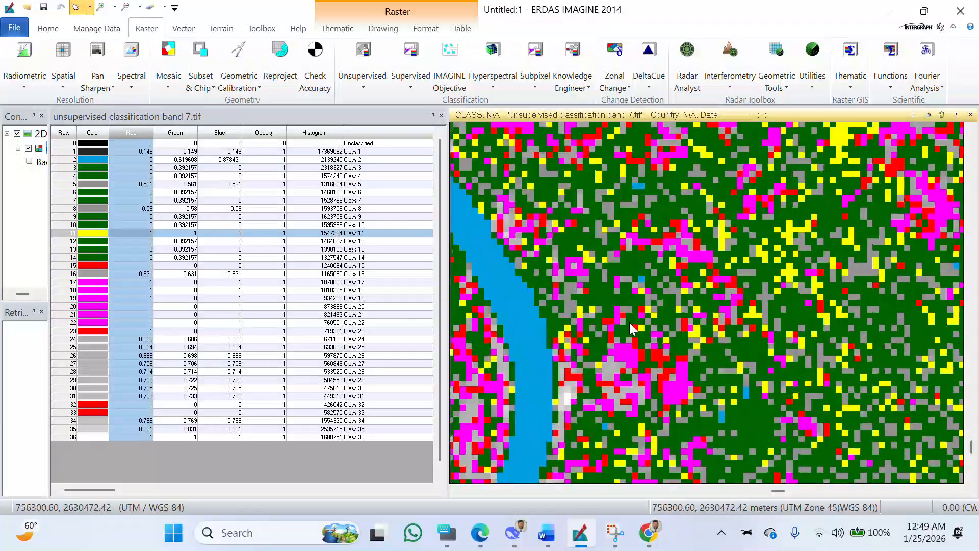
{"action": "scroll", "coordinate": [596, 306], "scroll_direction": "up", "scroll_amount": 5}
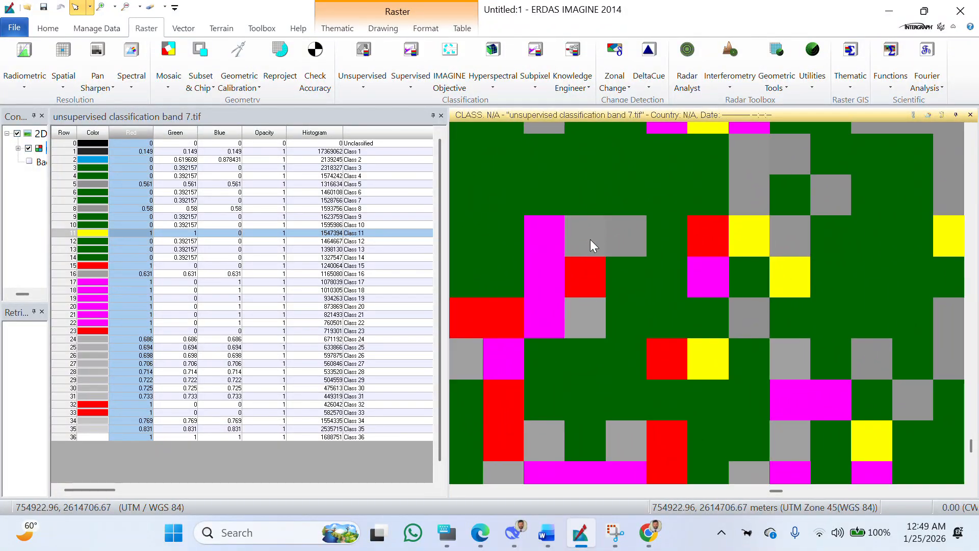
{"action": "left_click", "coordinate": [589, 239]}
{"action": "left_click", "coordinate": [81, 209]}
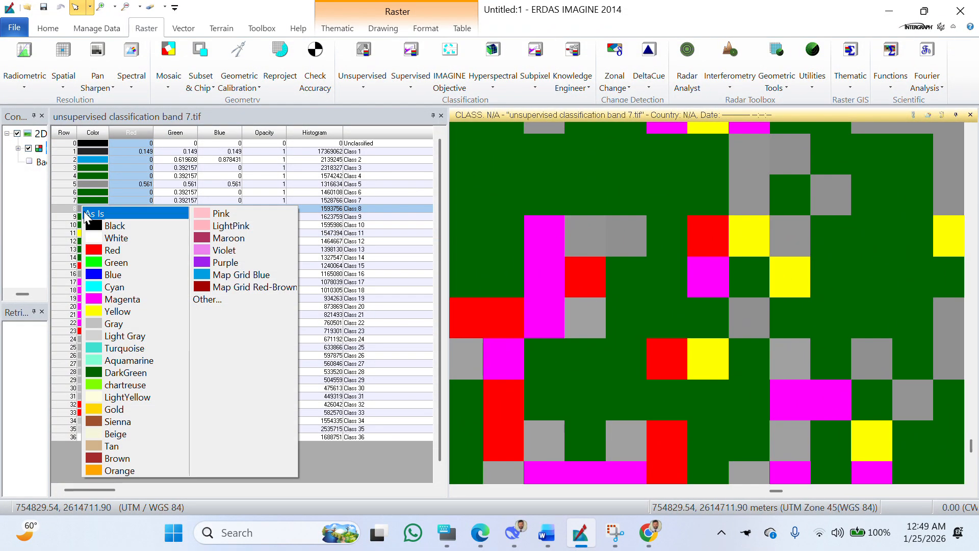
{"action": "left_click", "coordinate": [109, 263]}
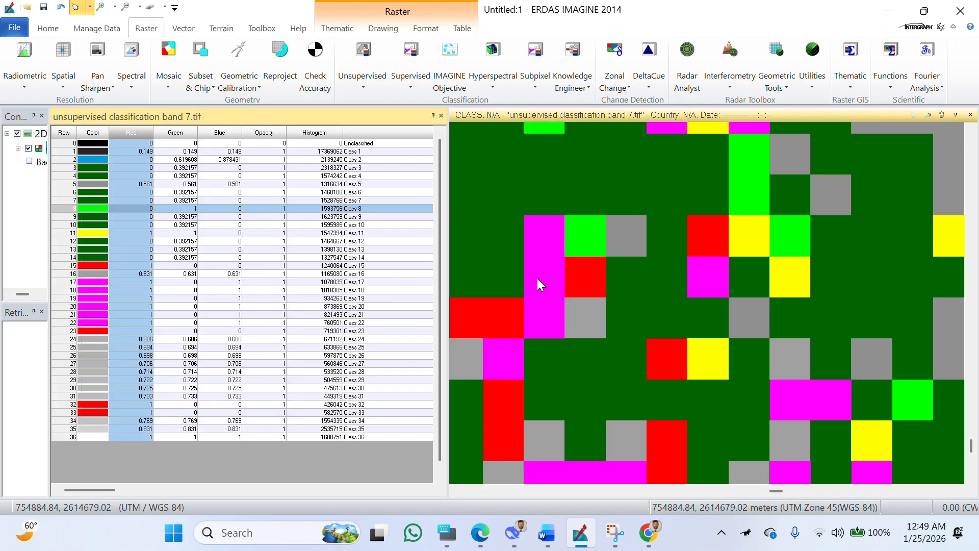
Sample two more gray pixels among the surrounding dark green, setting Class 16 to Orange and Class 5 to DarkGreen.
{"action": "left_click", "coordinate": [582, 324]}
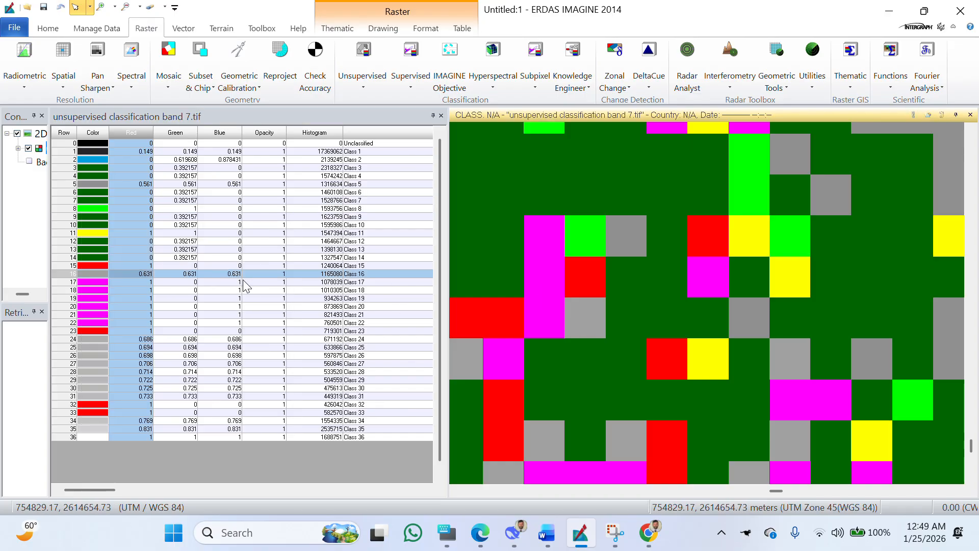
{"action": "left_click", "coordinate": [104, 274]}
{"action": "left_click", "coordinate": [128, 268]}
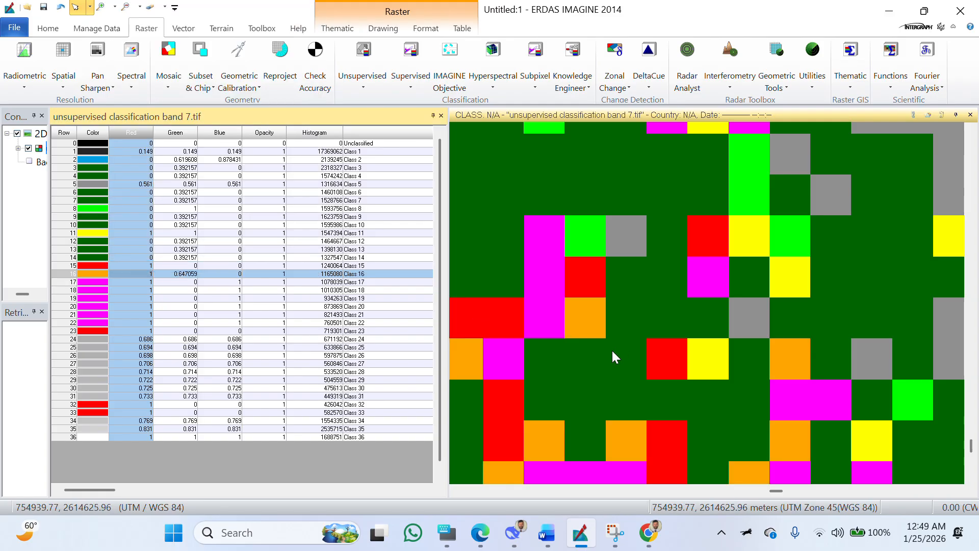
{"action": "left_click", "coordinate": [744, 324]}
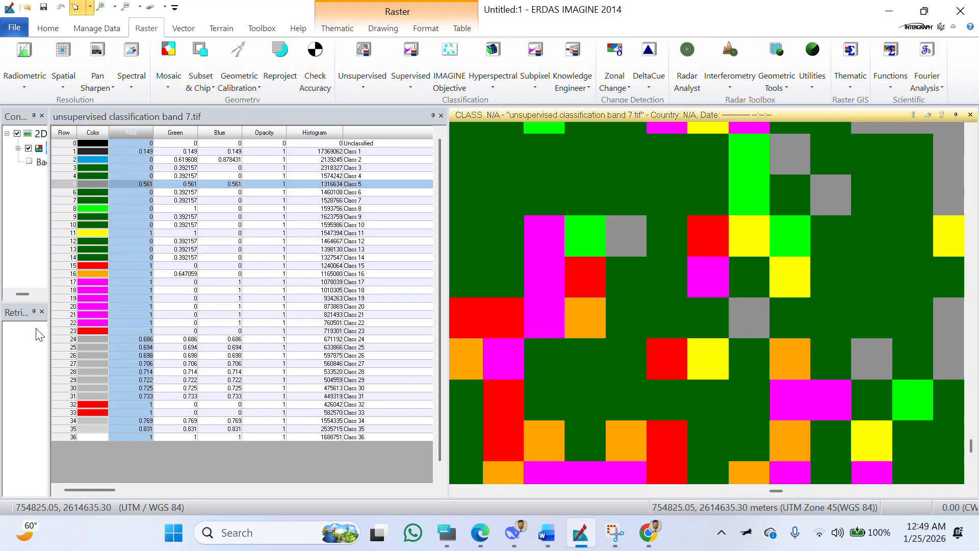
{"action": "left_click", "coordinate": [104, 185]}
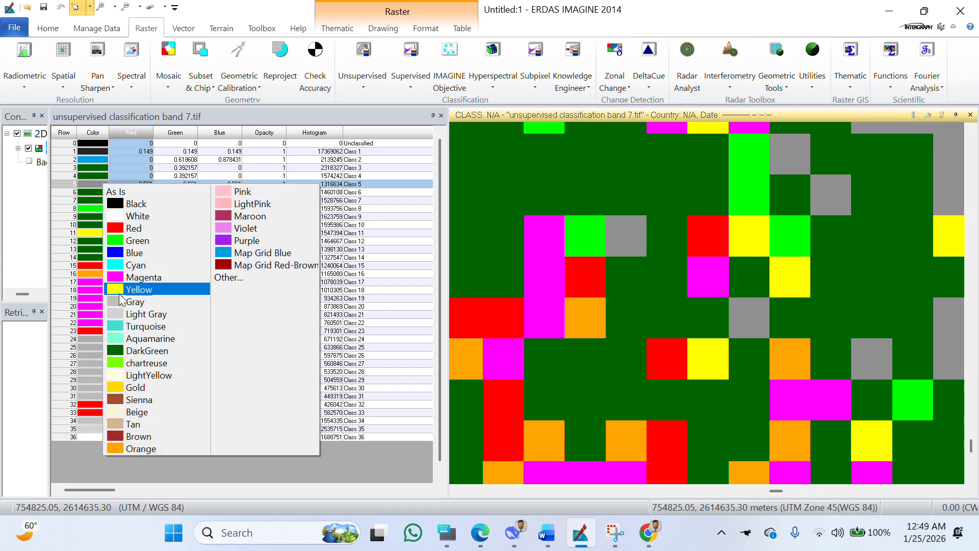
{"action": "left_click", "coordinate": [136, 355]}
Sample the gray pixels in the mixed magenta and red patch farther south and try Gray, Light Gray and Beige for Class 25.
{"action": "scroll", "coordinate": [750, 396], "scroll_direction": "down", "scroll_amount": 2}
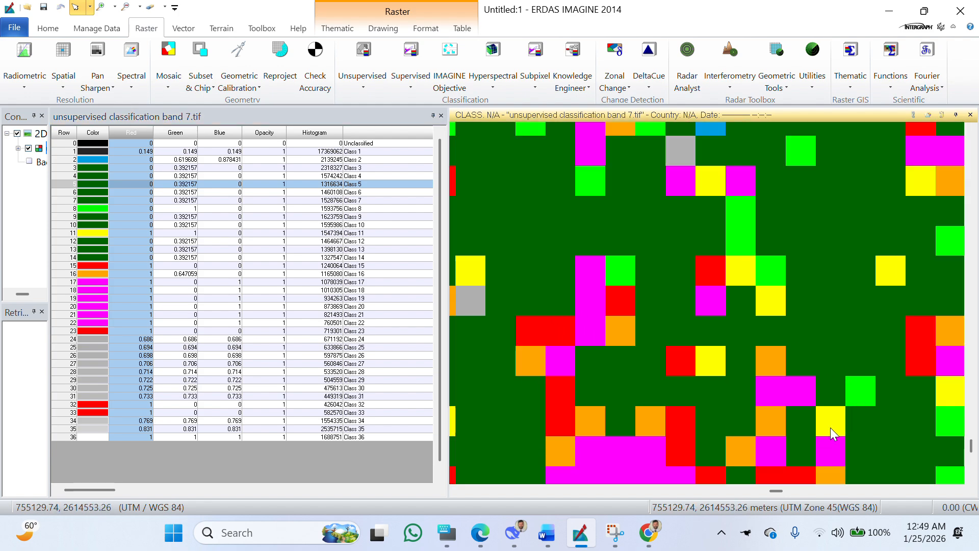
{"action": "left_click_drag", "start_coordinate": [756, 409], "coordinate": [818, 215]}
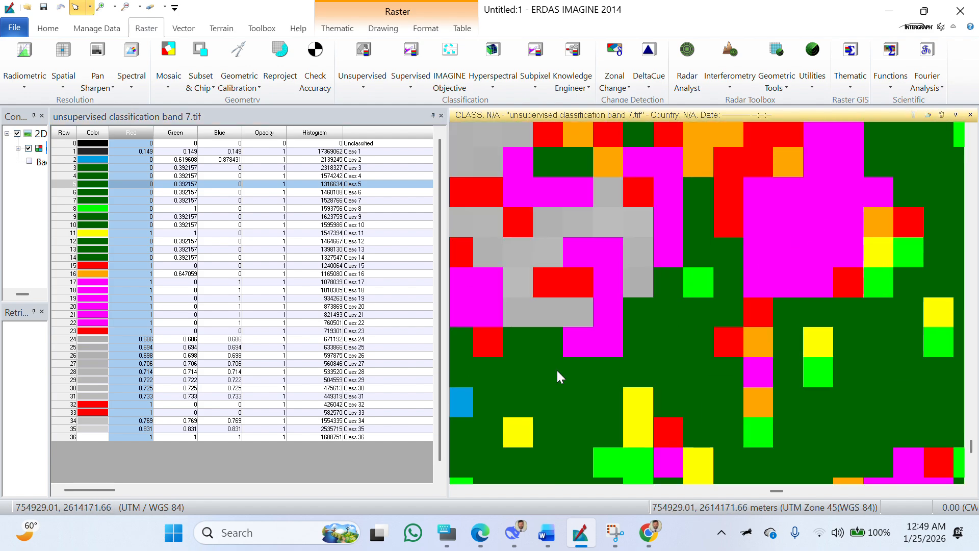
{"action": "left_click", "coordinate": [515, 308]}
{"action": "left_click", "coordinate": [87, 346]}
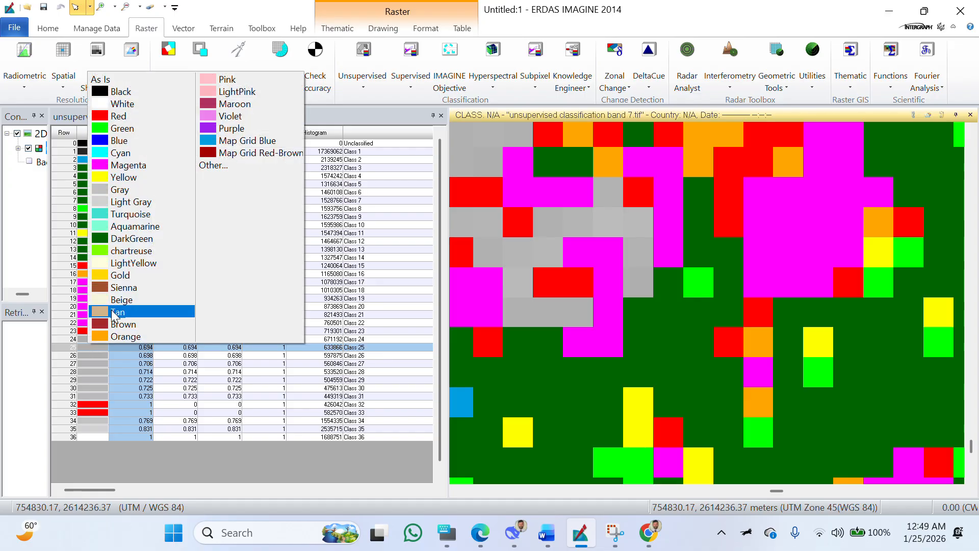
{"action": "left_click", "coordinate": [130, 190]}
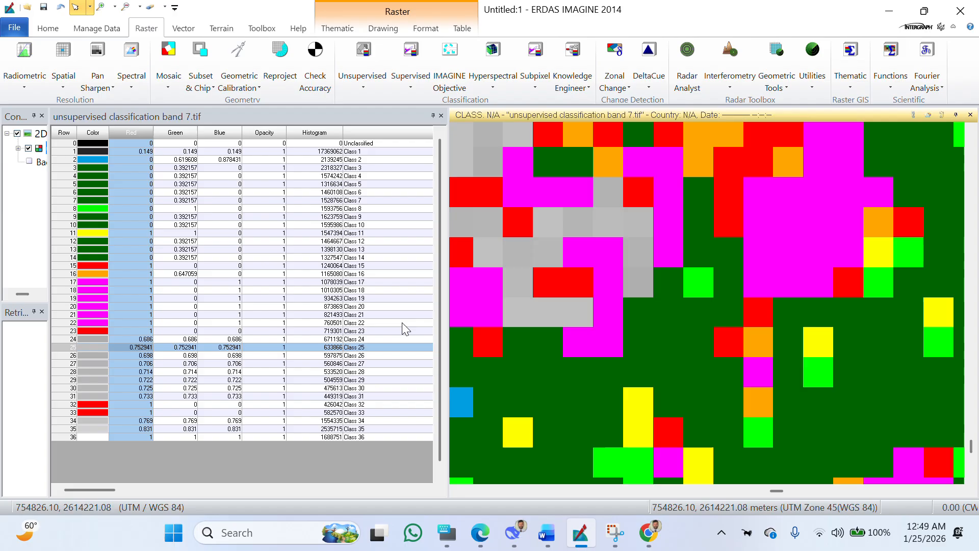
{"action": "left_click", "coordinate": [92, 346]}
{"action": "left_click", "coordinate": [135, 207]}
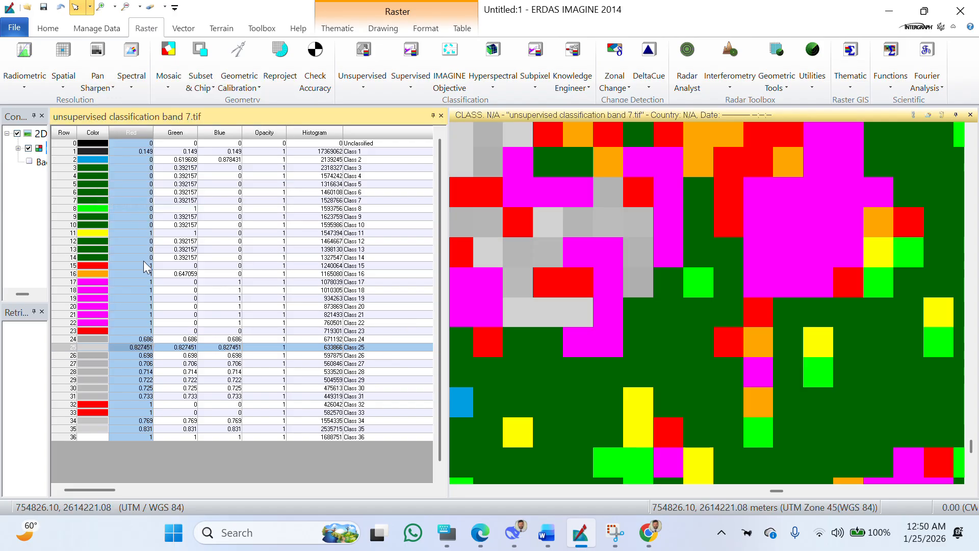
{"action": "left_click", "coordinate": [81, 356]}
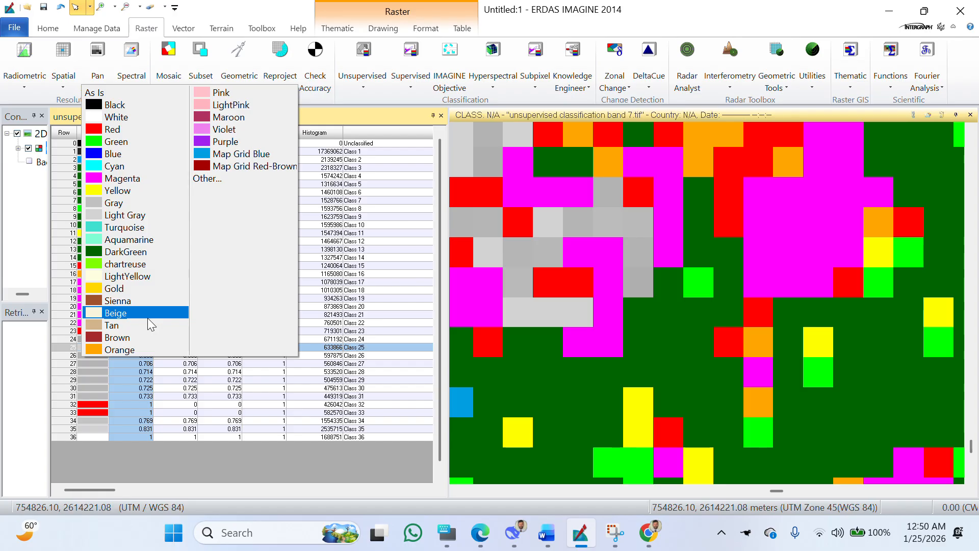
{"action": "left_click", "coordinate": [151, 317]}
Set the color of Class 25 to Orange.
{"action": "left_click", "coordinate": [96, 351]}
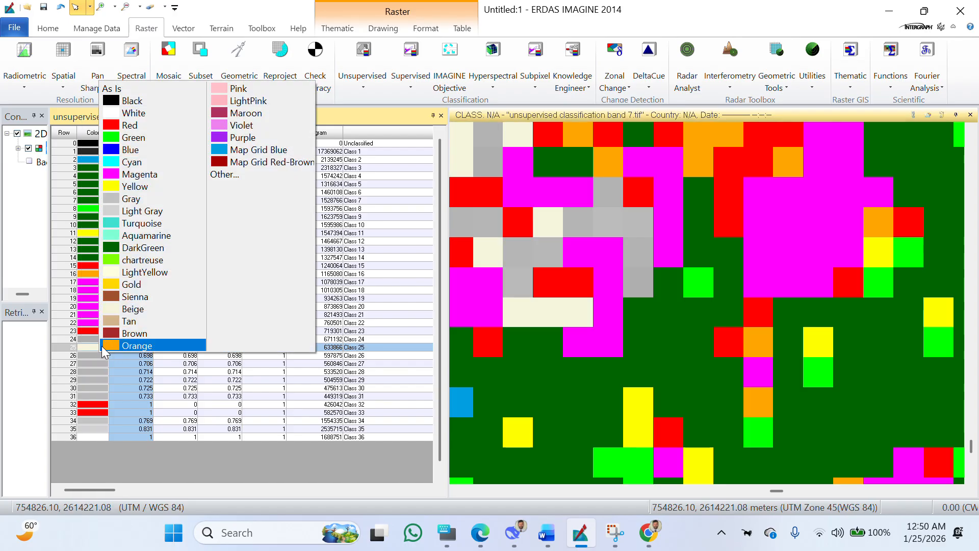
{"action": "left_click", "coordinate": [109, 345]}
{"action": "left_click", "coordinate": [100, 350]}
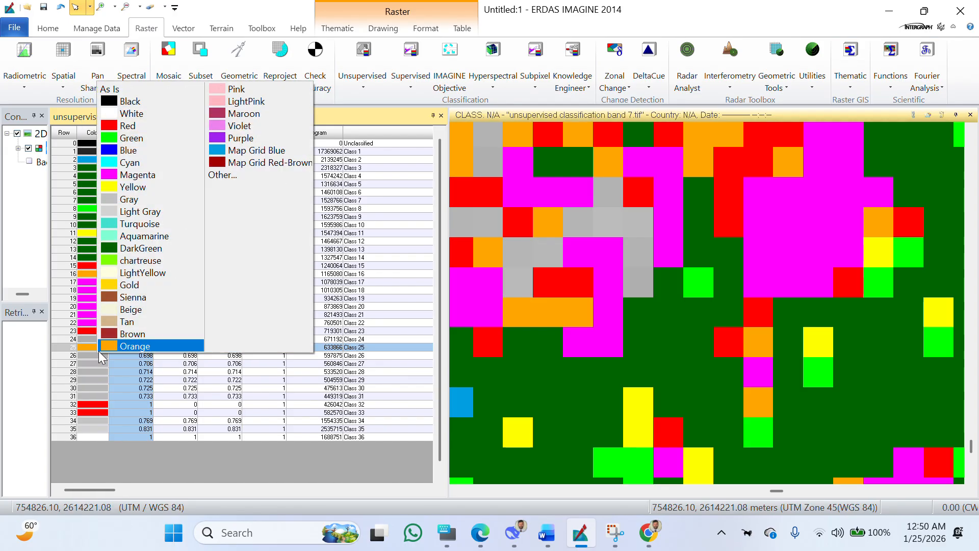
{"action": "left_click", "coordinate": [106, 347]}
Review the recolored land around the river confluence and set the color of Class 24 to Red.
{"action": "scroll", "coordinate": [462, 309], "scroll_direction": "down", "scroll_amount": 5}
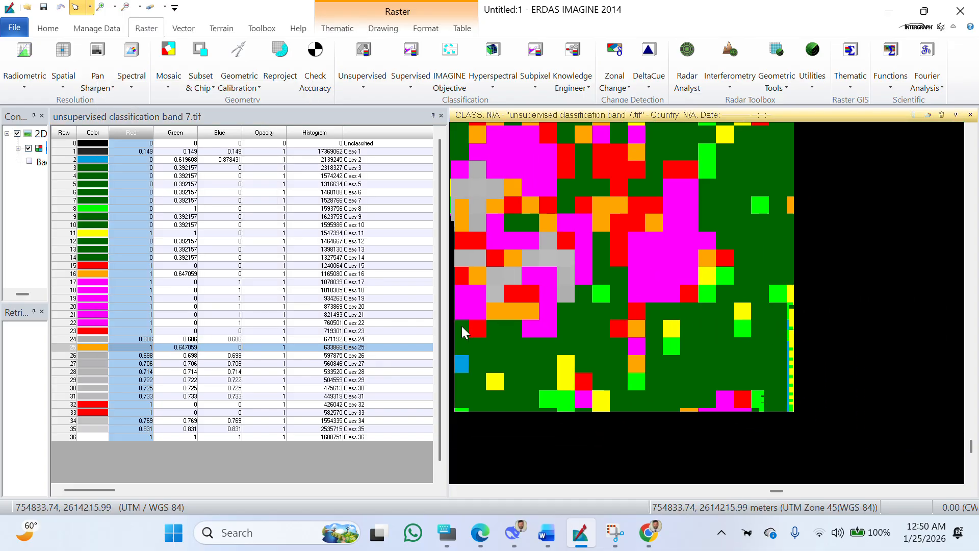
{"action": "scroll", "coordinate": [515, 316], "scroll_direction": "down", "scroll_amount": 5}
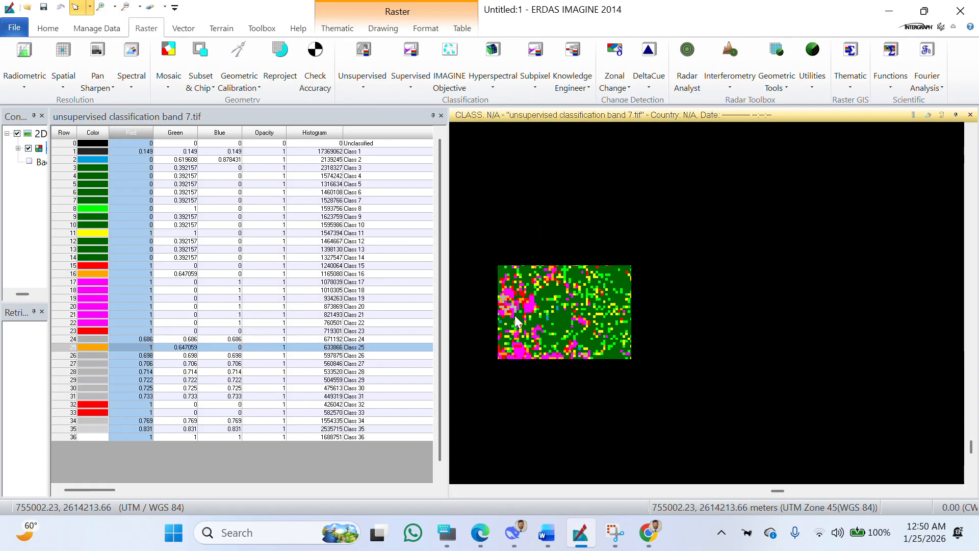
{"action": "scroll", "coordinate": [515, 315], "scroll_direction": "down", "scroll_amount": 5}
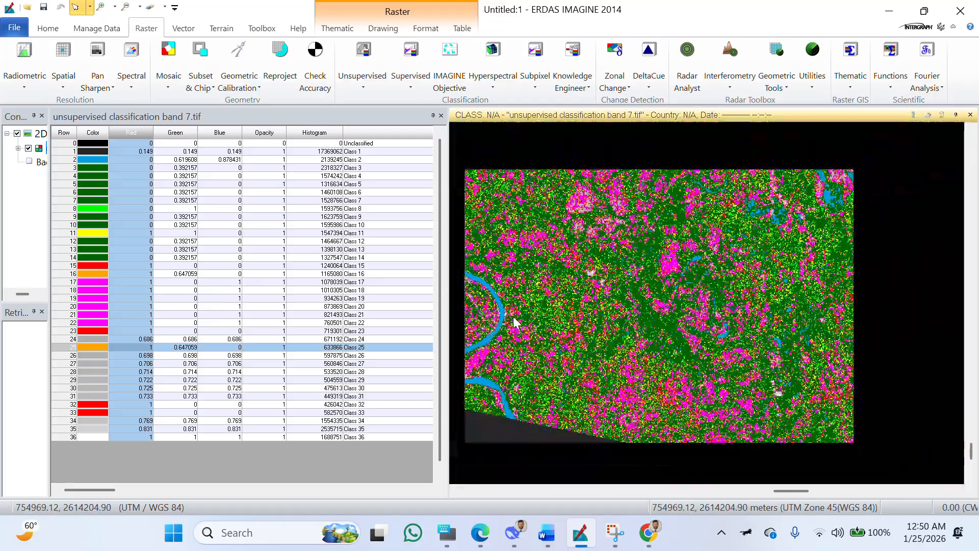
{"action": "scroll", "coordinate": [650, 301], "scroll_direction": "up", "scroll_amount": 6}
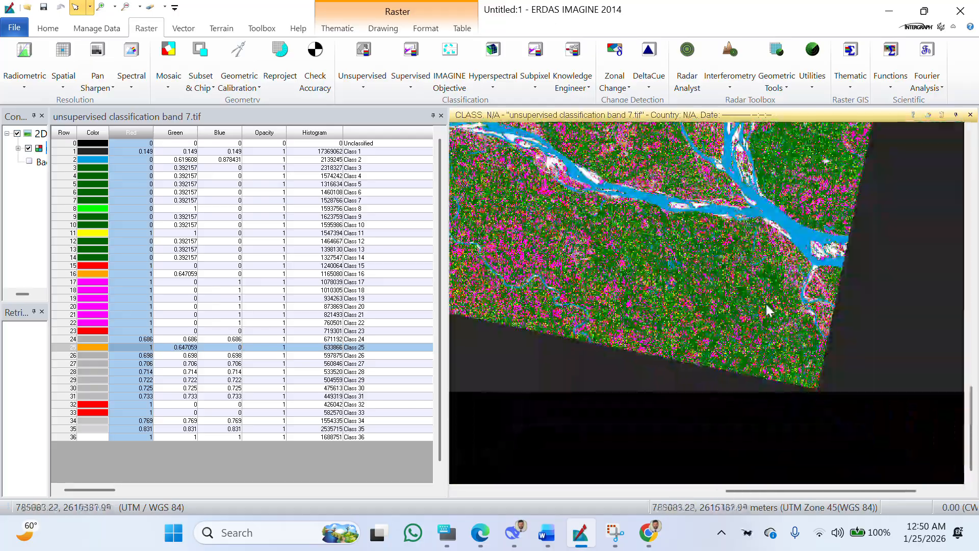
{"action": "left_click_drag", "start_coordinate": [755, 336], "coordinate": [790, 455]}
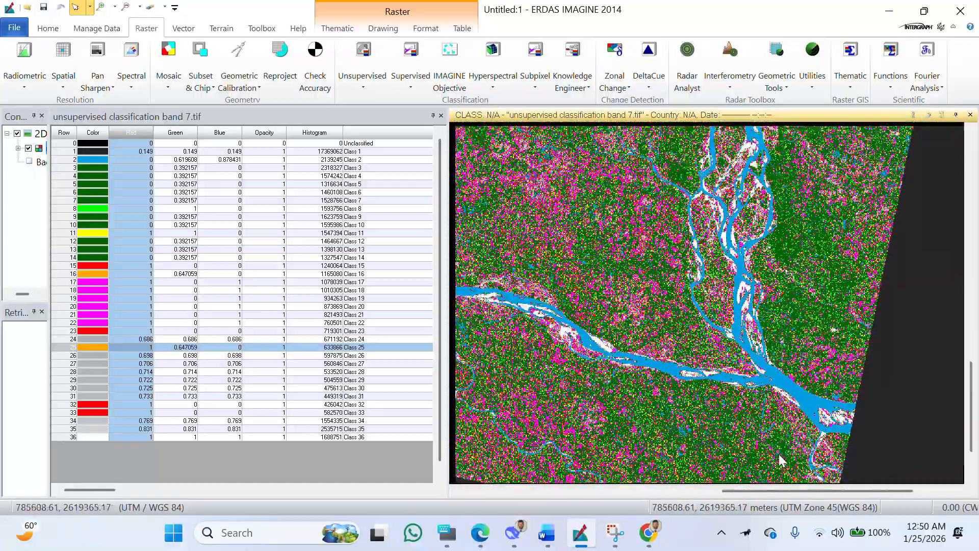
{"action": "scroll", "coordinate": [781, 456], "scroll_direction": "down", "scroll_amount": 1}
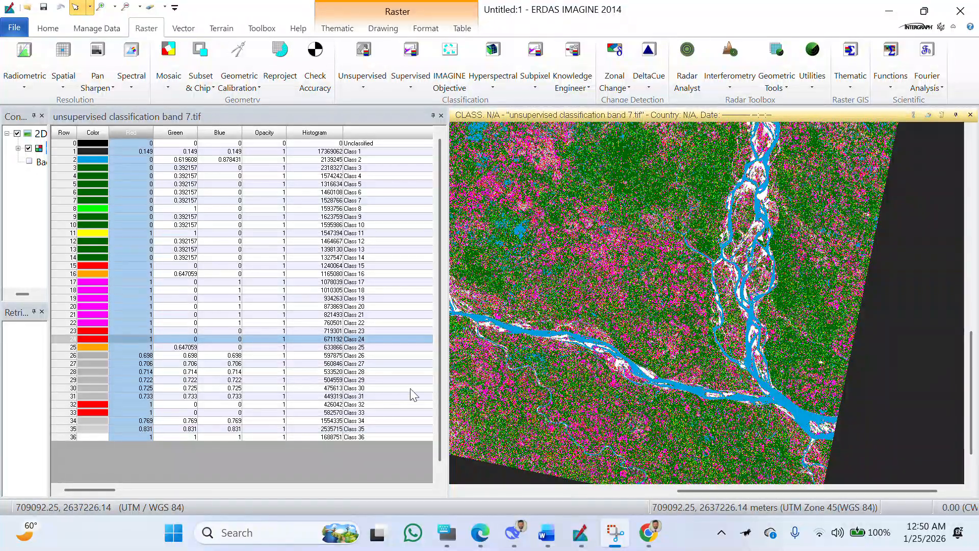
Set the color of Class 30 to Brown.
{"action": "left_click", "coordinate": [90, 375]}
{"action": "left_click", "coordinate": [603, 381]}
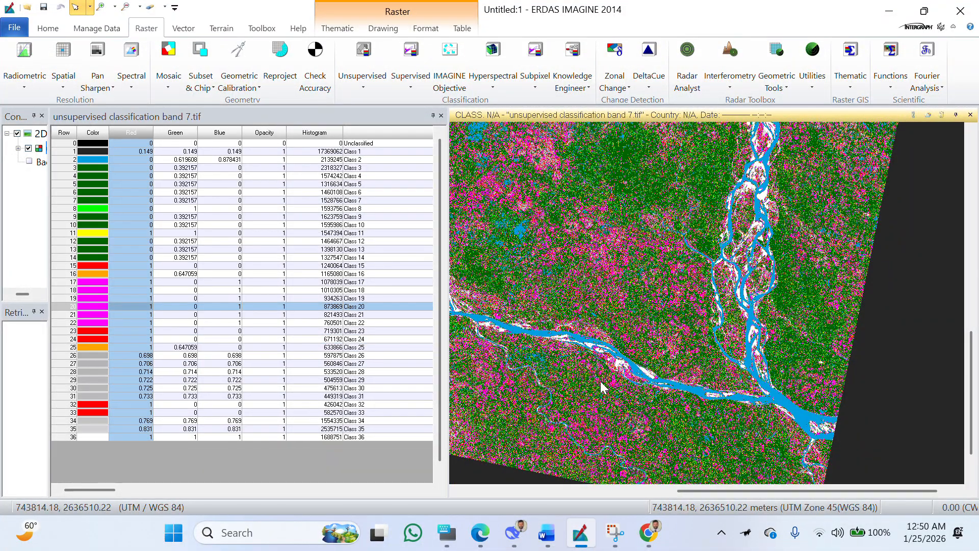
{"action": "left_click", "coordinate": [58, 340]}
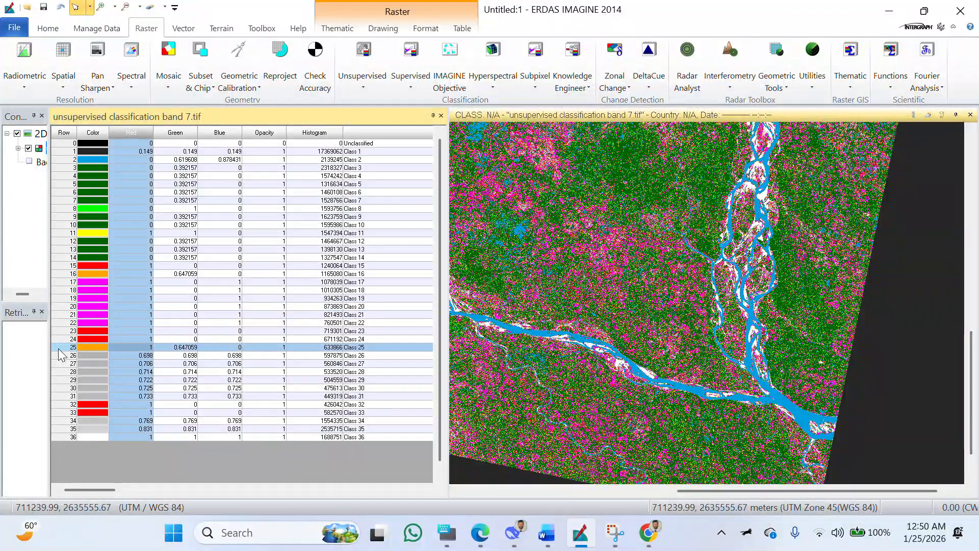
{"action": "left_click", "coordinate": [60, 356]}
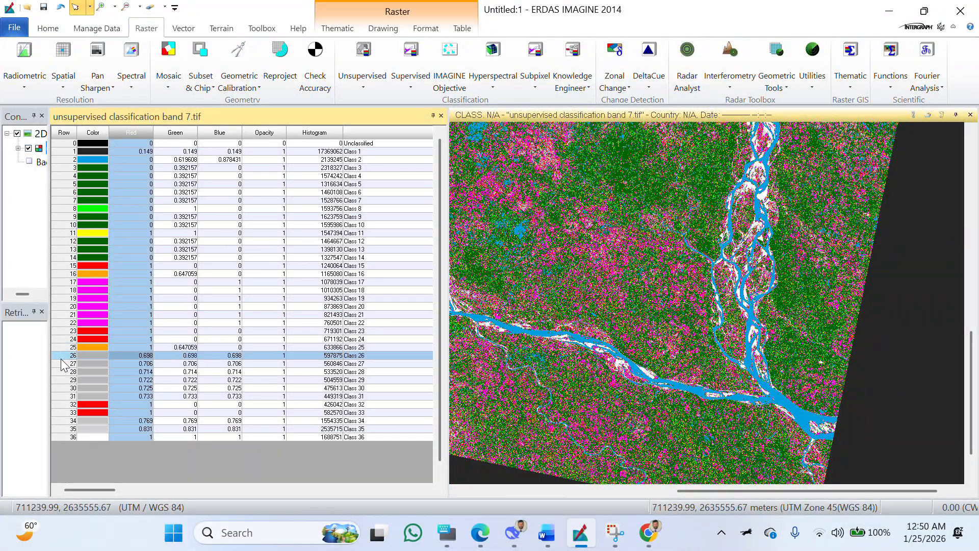
{"action": "left_click", "coordinate": [67, 389]}
{"action": "left_click", "coordinate": [99, 388]}
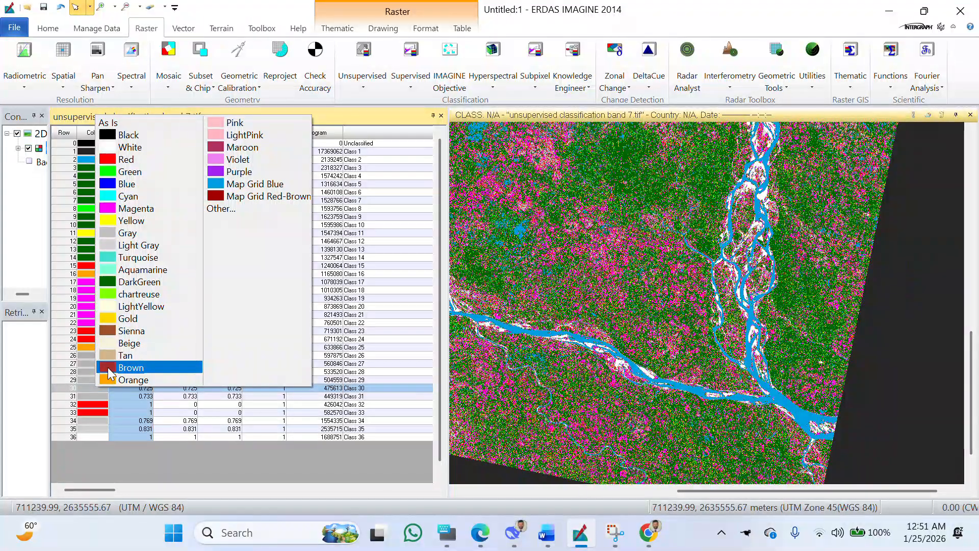
{"action": "left_click", "coordinate": [132, 355]}
Set the color of Class 29 to Orange.
{"action": "left_click", "coordinate": [97, 378]}
{"action": "left_click", "coordinate": [69, 380]}
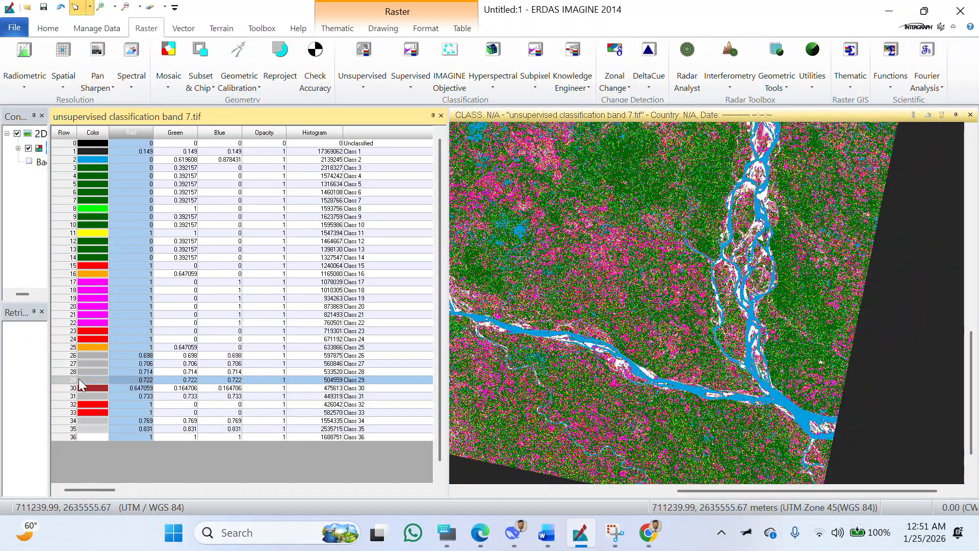
{"action": "left_click", "coordinate": [97, 380]}
{"action": "left_click", "coordinate": [97, 376]}
Set the color of Class 27 to Yellow and the color of Class 26 to Aquamarine.
{"action": "left_click", "coordinate": [72, 375]}
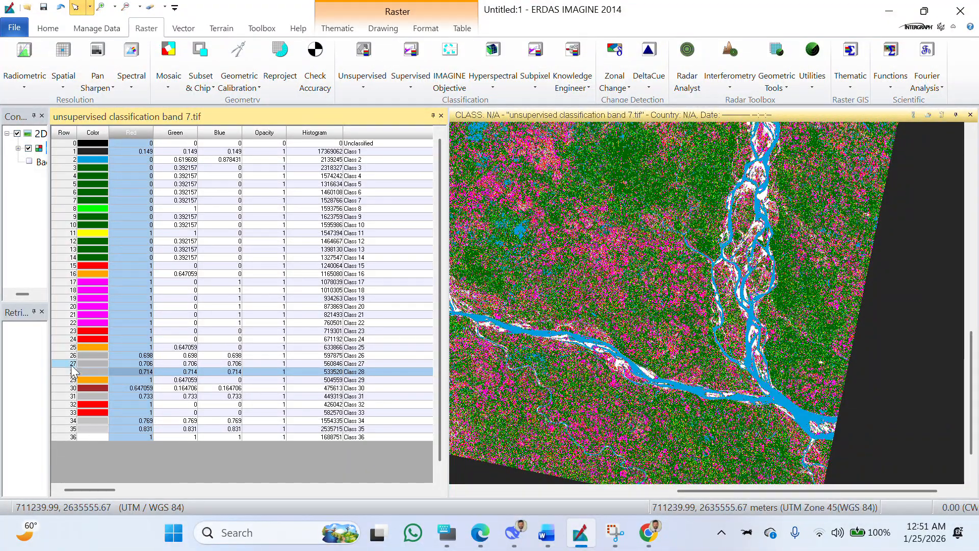
{"action": "left_click", "coordinate": [72, 364]}
{"action": "left_click", "coordinate": [86, 363]}
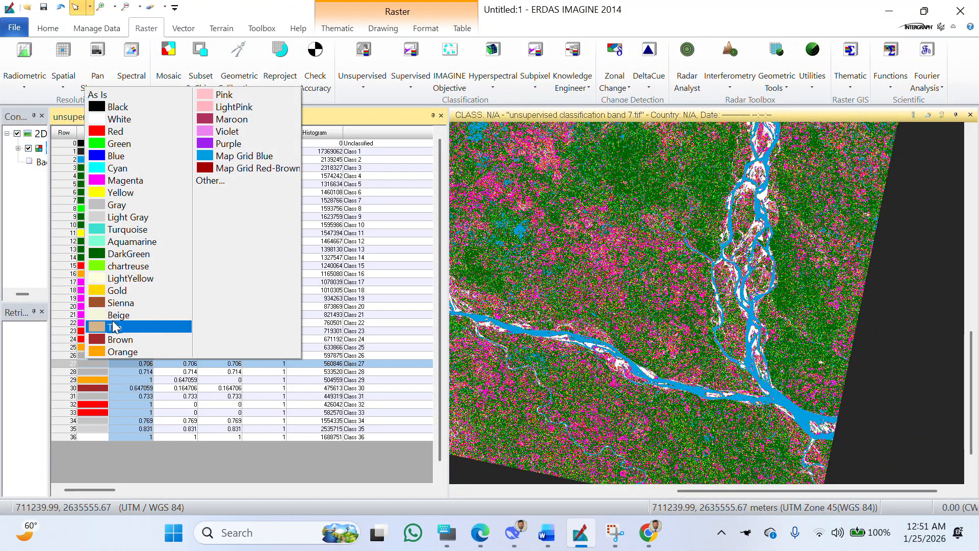
{"action": "left_click", "coordinate": [151, 194]}
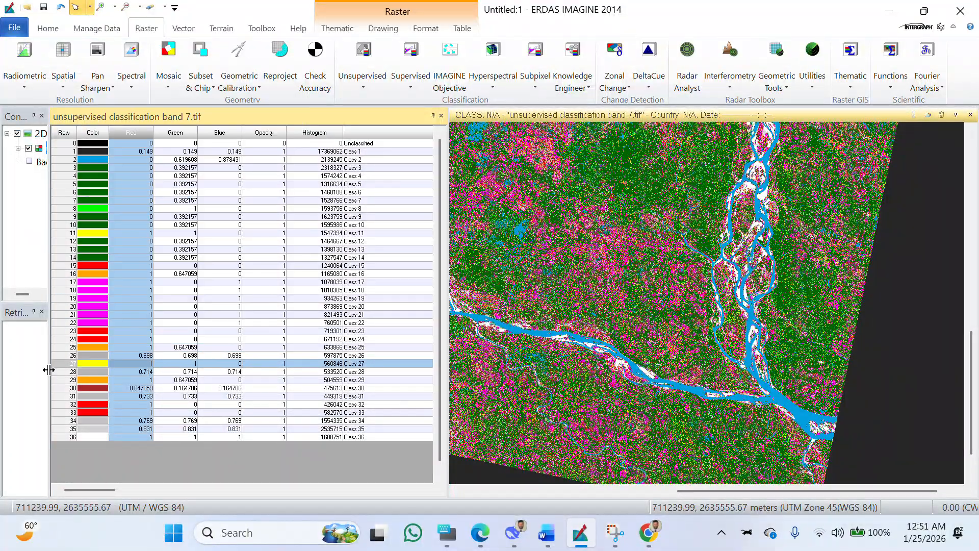
{"action": "left_click", "coordinate": [73, 356]}
{"action": "left_click", "coordinate": [87, 353]}
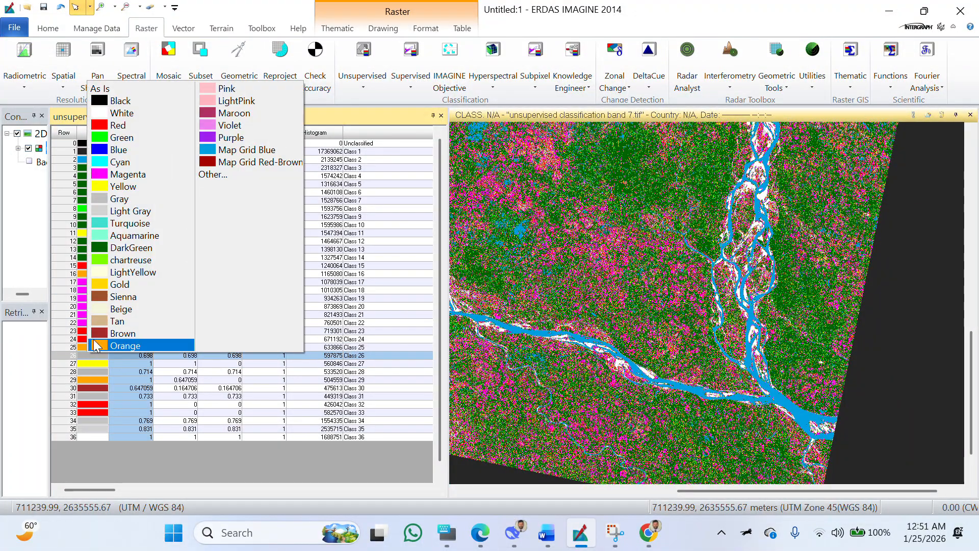
{"action": "left_click", "coordinate": [120, 241]}
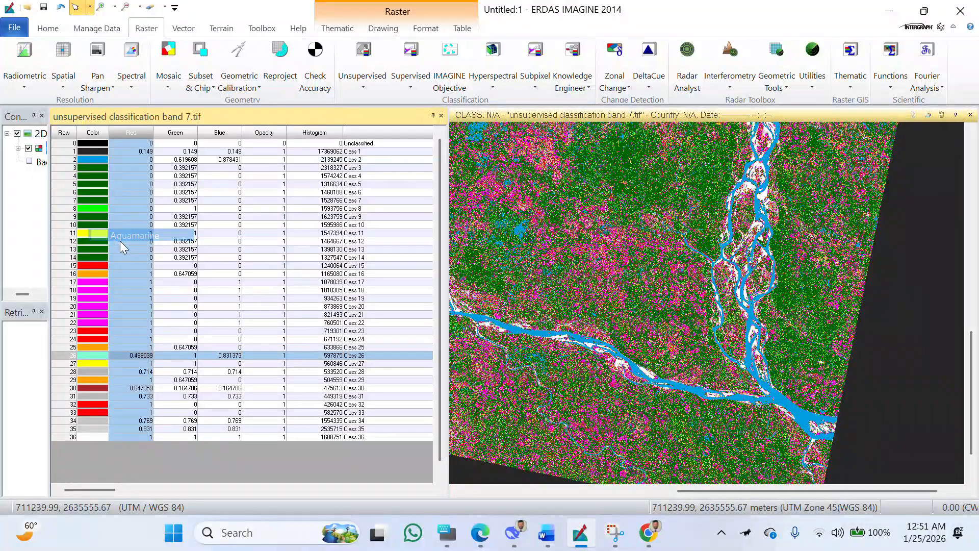
Set the colors of Class 31 and Class 34 to Purple.
{"action": "left_click", "coordinate": [96, 387]}
{"action": "left_click", "coordinate": [76, 397]}
{"action": "left_click", "coordinate": [87, 397]}
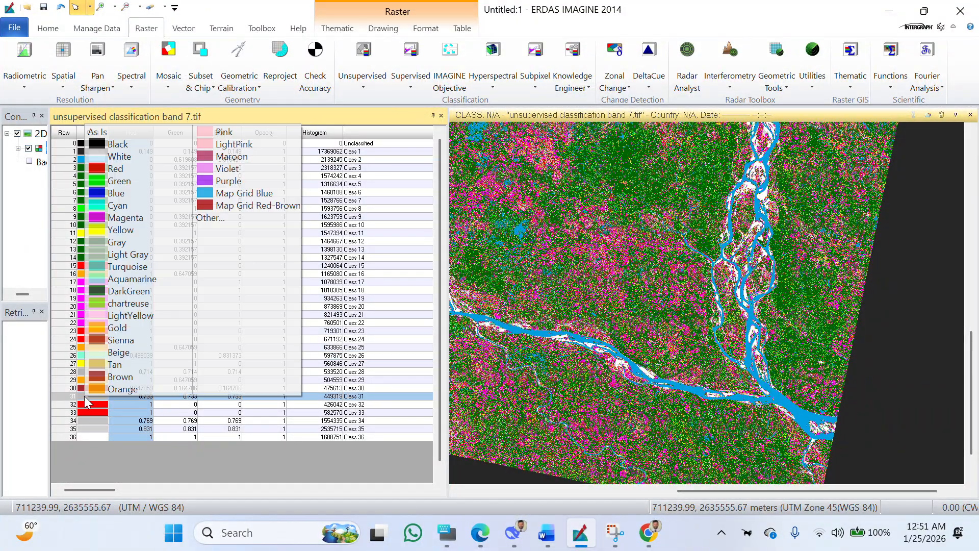
{"action": "left_click", "coordinate": [220, 181]}
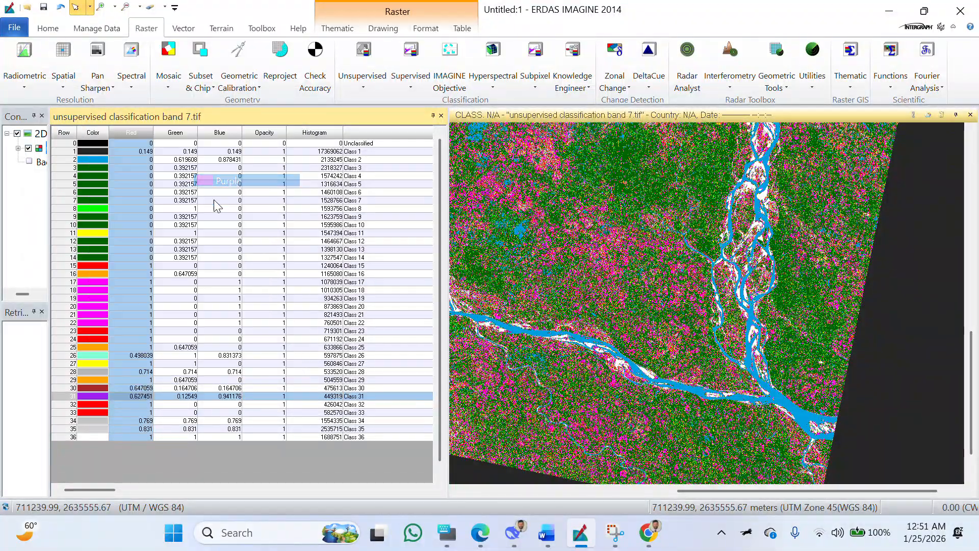
{"action": "left_click", "coordinate": [86, 420]}
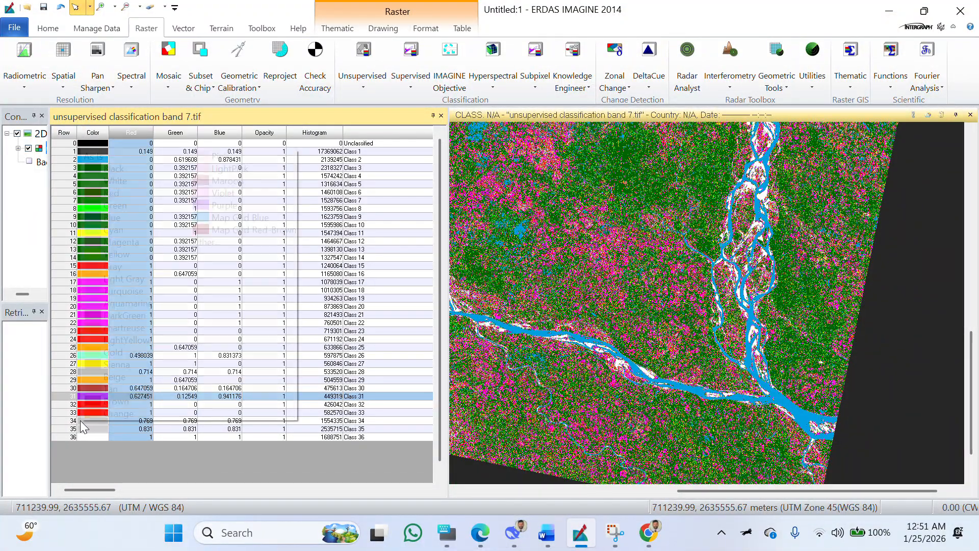
{"action": "left_click", "coordinate": [68, 420]}
{"action": "left_click", "coordinate": [86, 421]}
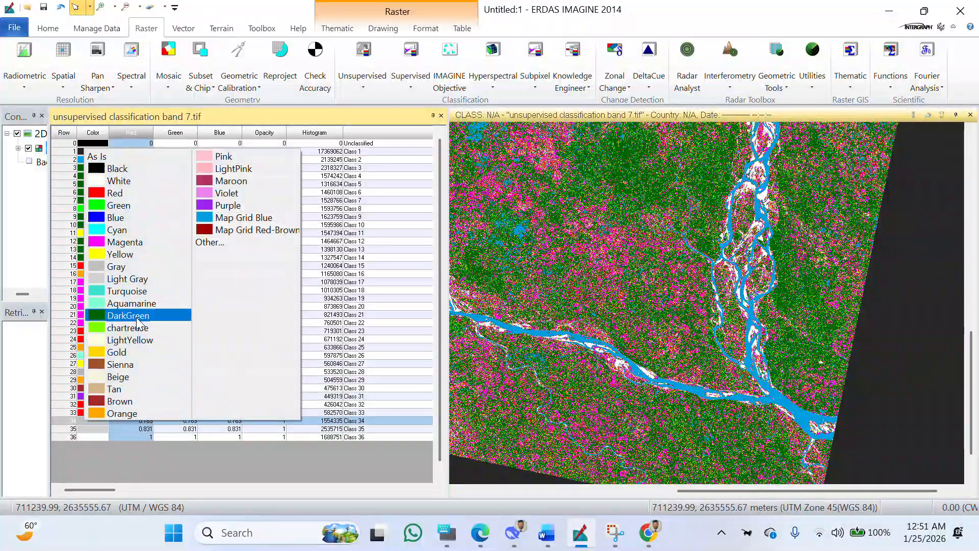
{"action": "left_click", "coordinate": [232, 206]}
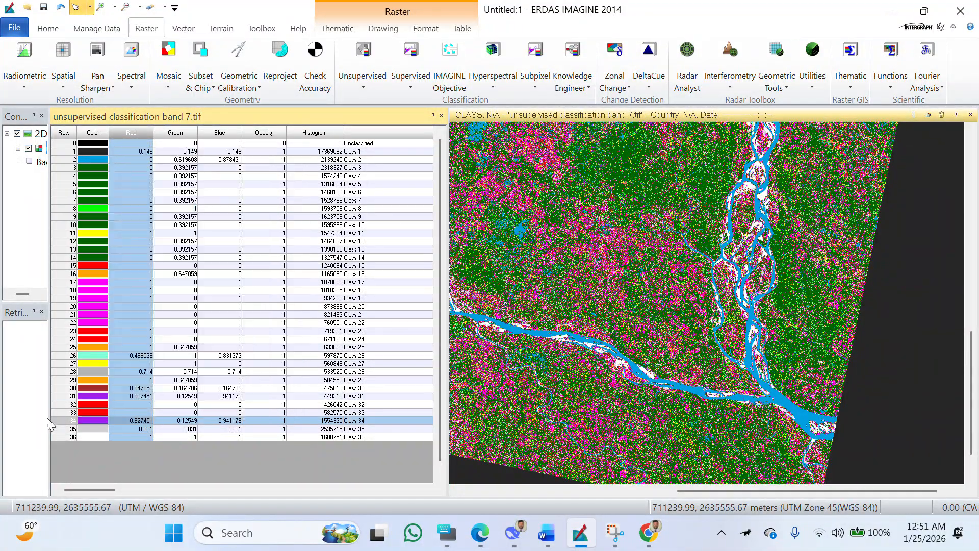
Set the color of Class 35 to LightPink and the color of Class 36 to Pink.
{"action": "left_click", "coordinate": [72, 428]}
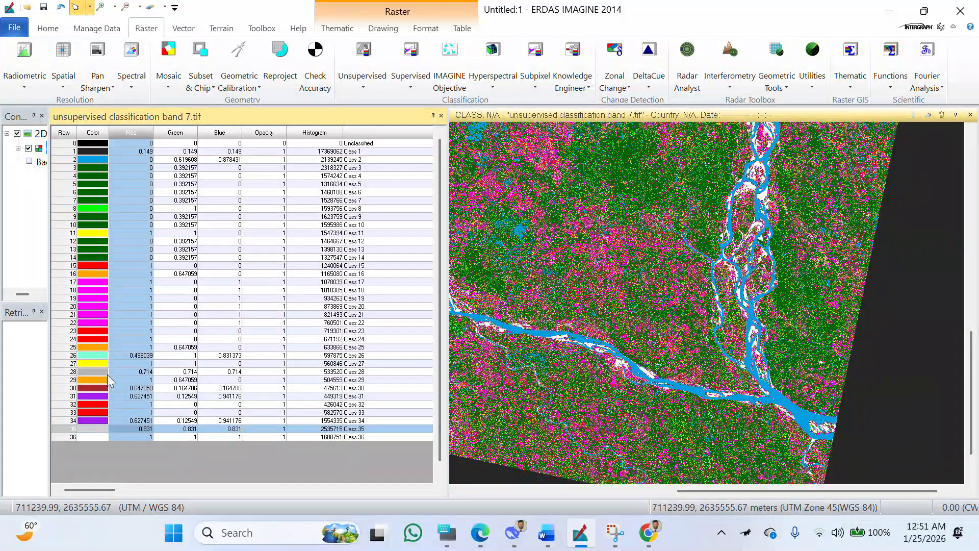
{"action": "left_click", "coordinate": [92, 429]}
{"action": "left_click", "coordinate": [276, 174]}
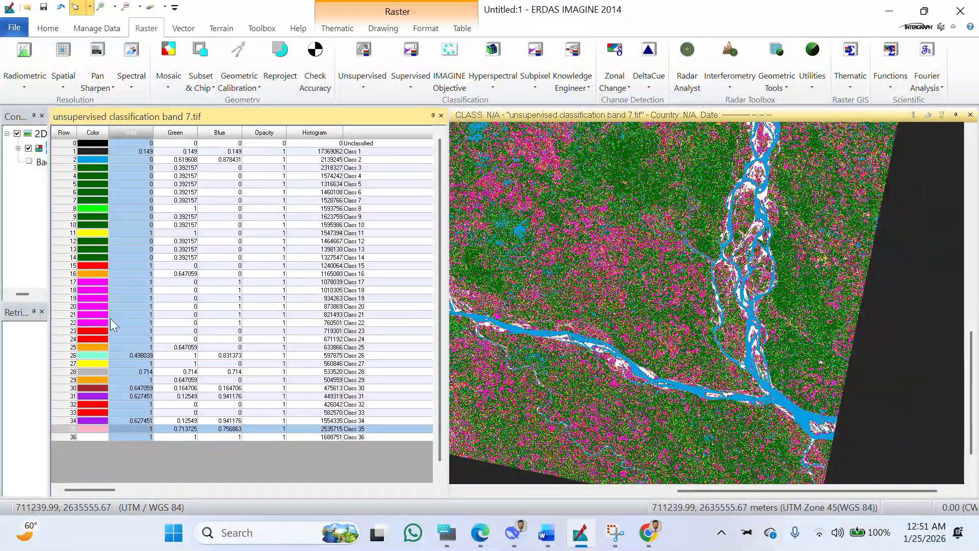
{"action": "left_click", "coordinate": [76, 437]}
{"action": "left_click", "coordinate": [80, 436]}
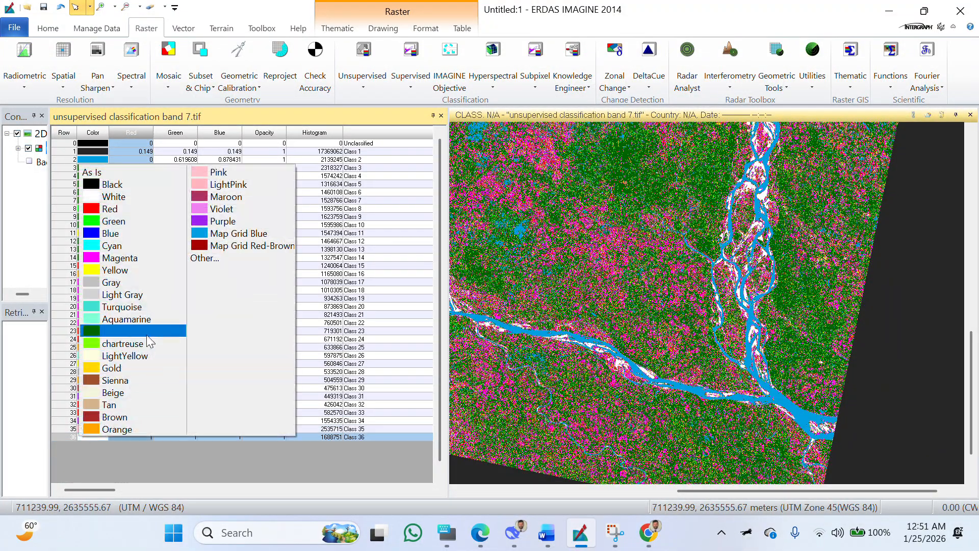
{"action": "left_click", "coordinate": [262, 173]}
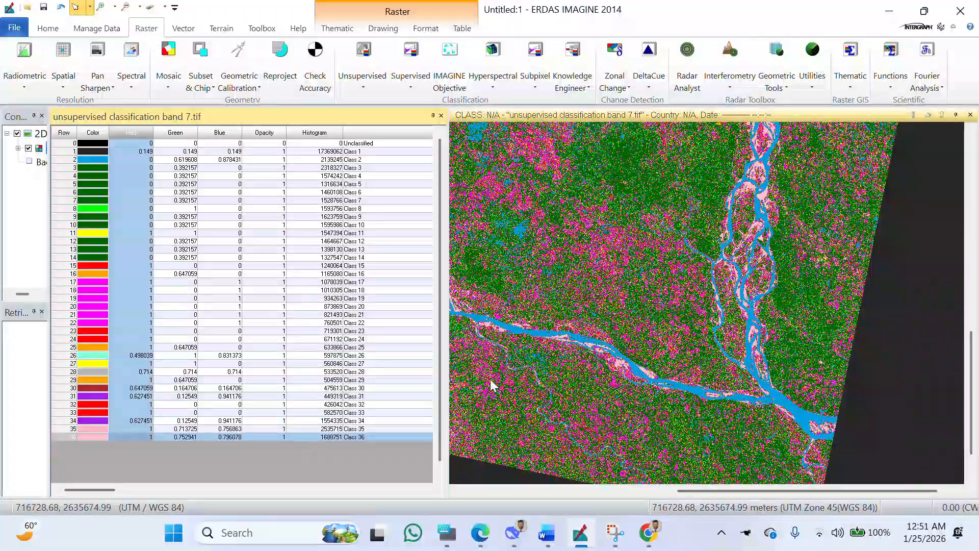
Examine the recolored sandbars, river channels and surrounding land around the river confluence at several scales.
{"action": "scroll", "coordinate": [560, 337], "scroll_direction": "down", "scroll_amount": 2}
{"action": "scroll", "coordinate": [561, 338], "scroll_direction": "up", "scroll_amount": 2}
{"action": "scroll", "coordinate": [561, 338], "scroll_direction": "up", "scroll_amount": 5}
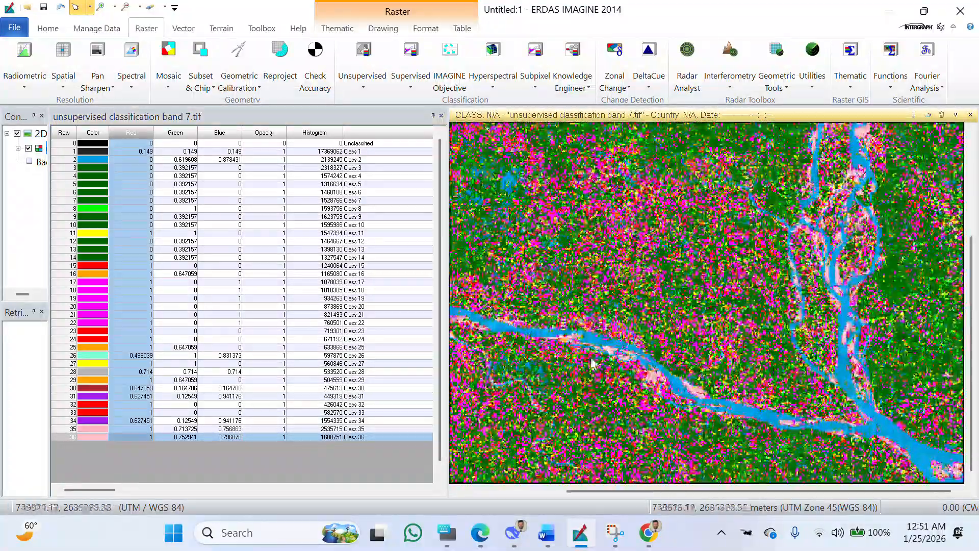
{"action": "scroll", "coordinate": [654, 290], "scroll_direction": "down", "scroll_amount": 4}
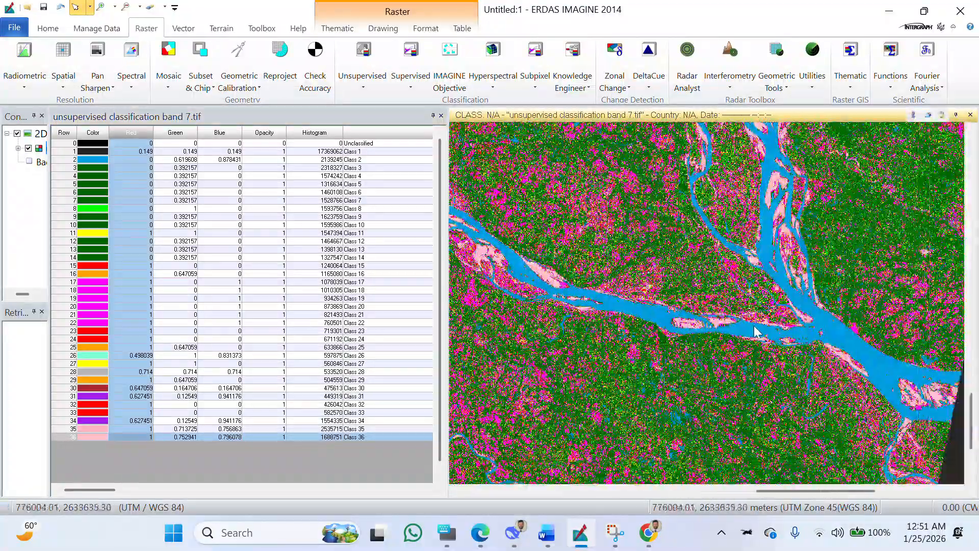
{"action": "scroll", "coordinate": [734, 310], "scroll_direction": "down", "scroll_amount": 2}
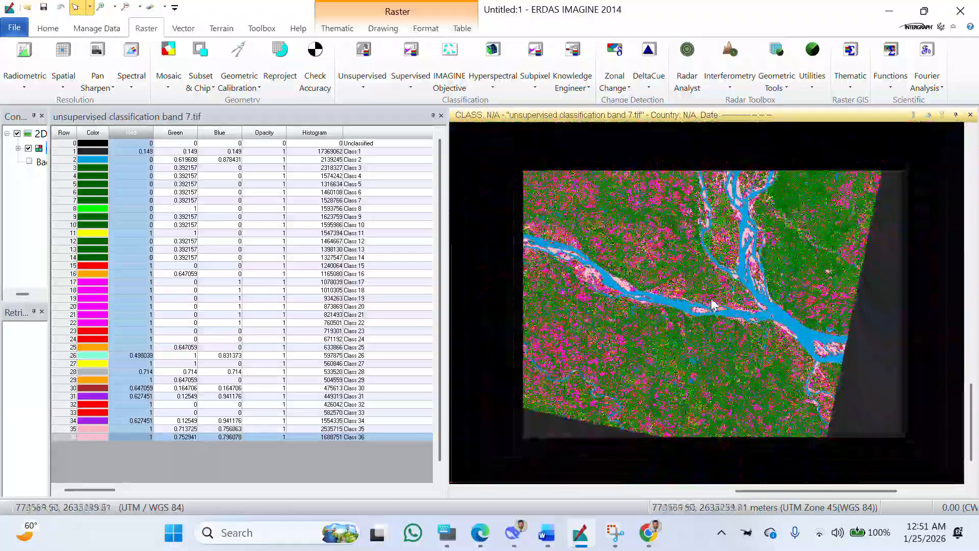
{"action": "scroll", "coordinate": [804, 287], "scroll_direction": "up", "scroll_amount": 2}
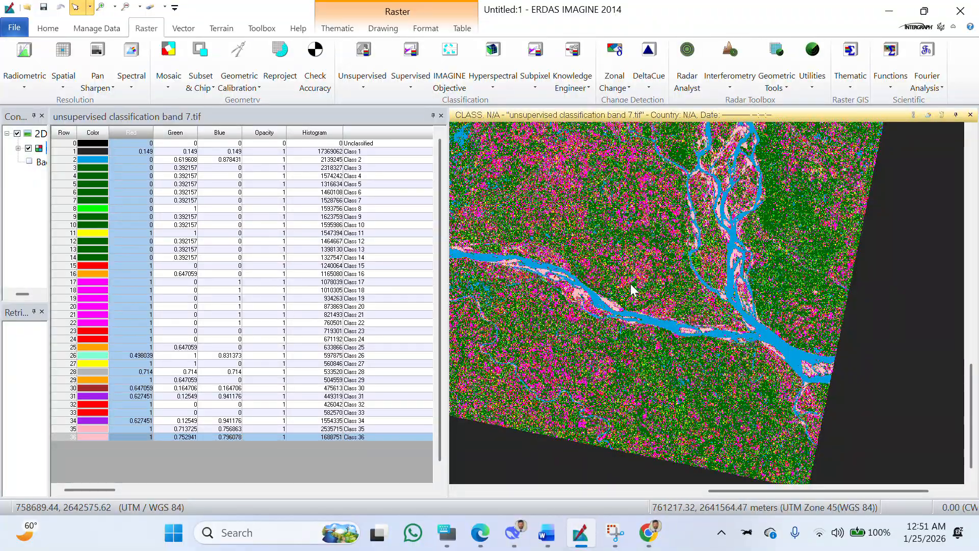
{"action": "scroll", "coordinate": [785, 349], "scroll_direction": "down", "scroll_amount": 1}
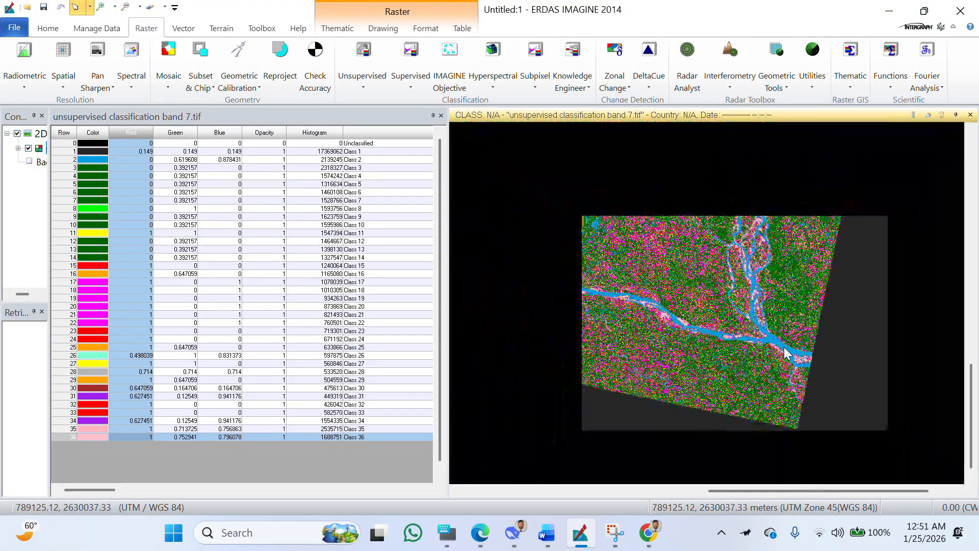
{"action": "scroll", "coordinate": [767, 347], "scroll_direction": "up", "scroll_amount": 4}
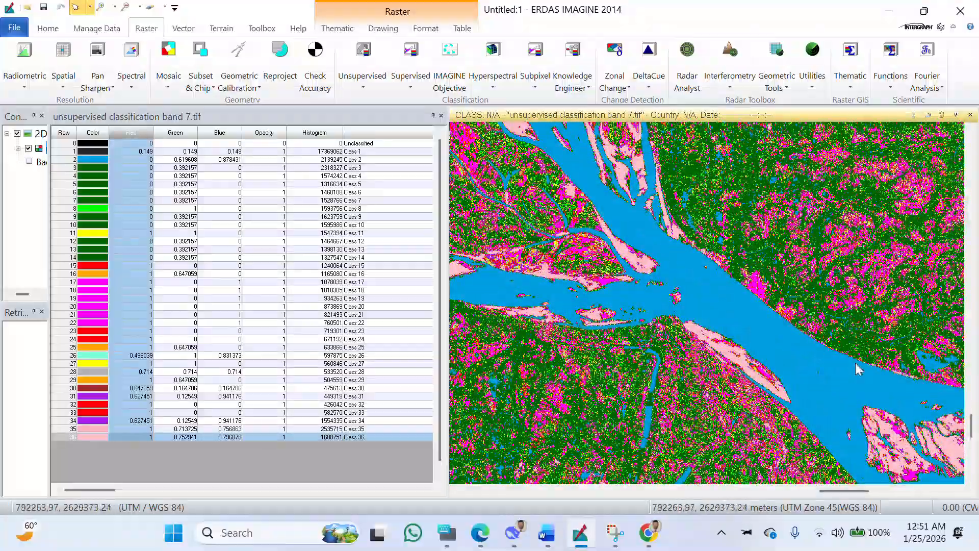
{"action": "left_click_drag", "start_coordinate": [856, 365], "coordinate": [736, 262]}
{"action": "left_click_drag", "start_coordinate": [830, 368], "coordinate": [771, 349]}
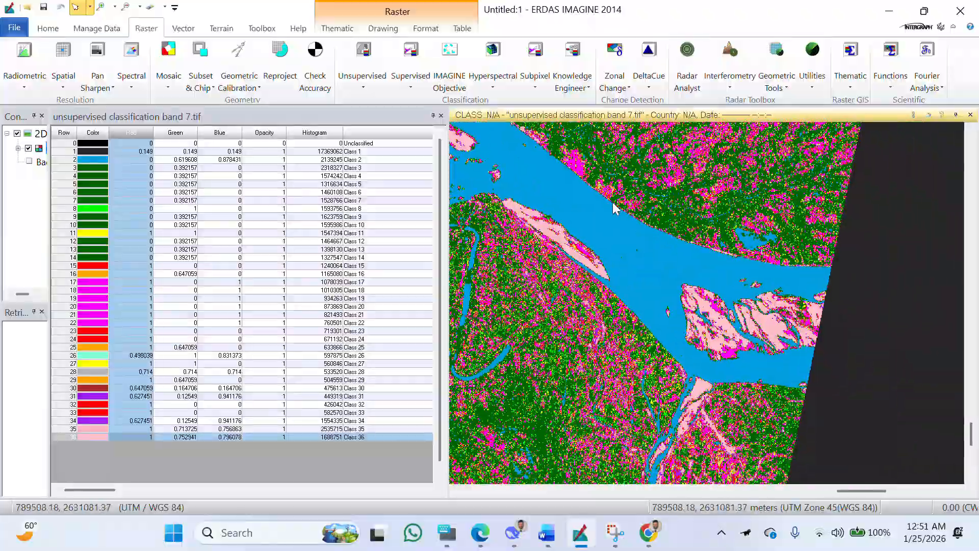
{"action": "scroll", "coordinate": [615, 207], "scroll_direction": "down", "scroll_amount": 4}
{"action": "scroll", "coordinate": [836, 329], "scroll_direction": "up", "scroll_amount": 2}
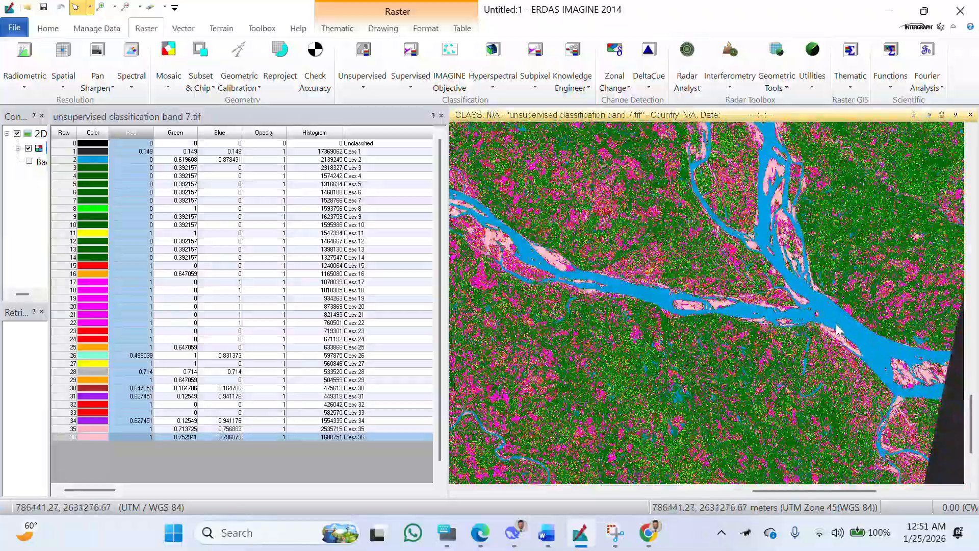
{"action": "scroll", "coordinate": [836, 328], "scroll_direction": "up", "scroll_amount": 5}
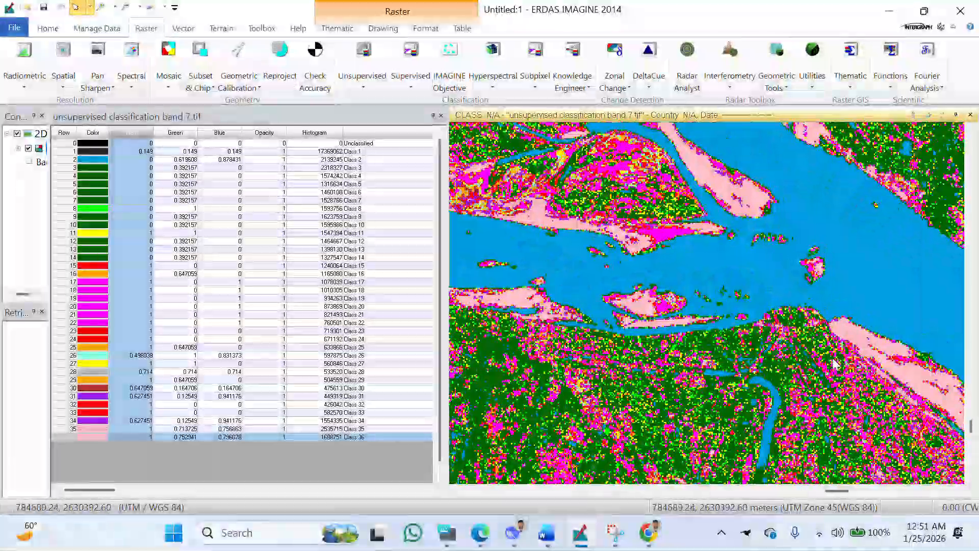
{"action": "left_click_drag", "start_coordinate": [836, 365], "coordinate": [604, 306]}
{"action": "scroll", "coordinate": [821, 354], "scroll_direction": "down", "scroll_amount": 1}
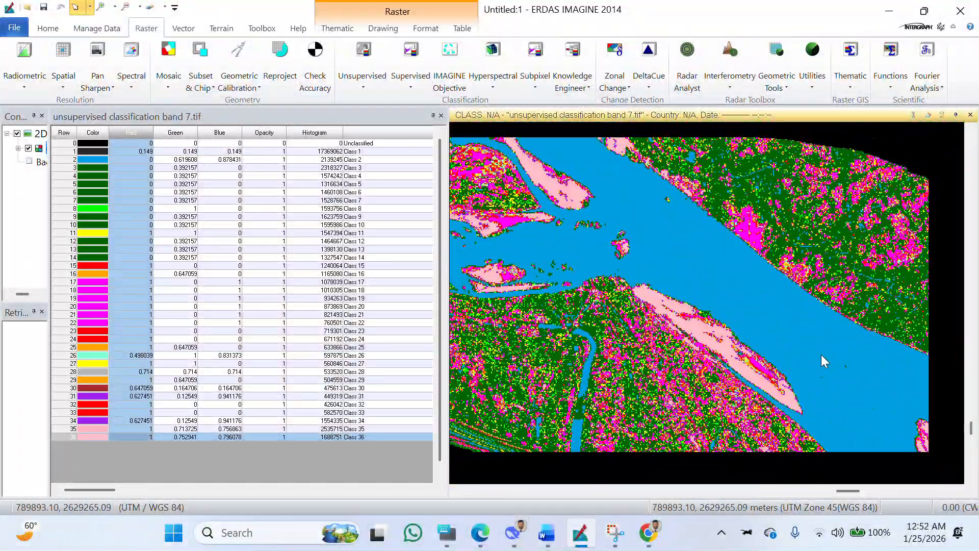
{"action": "scroll", "coordinate": [821, 356], "scroll_direction": "up", "scroll_amount": 1}
{"action": "scroll", "coordinate": [729, 343], "scroll_direction": "down", "scroll_amount": 5}
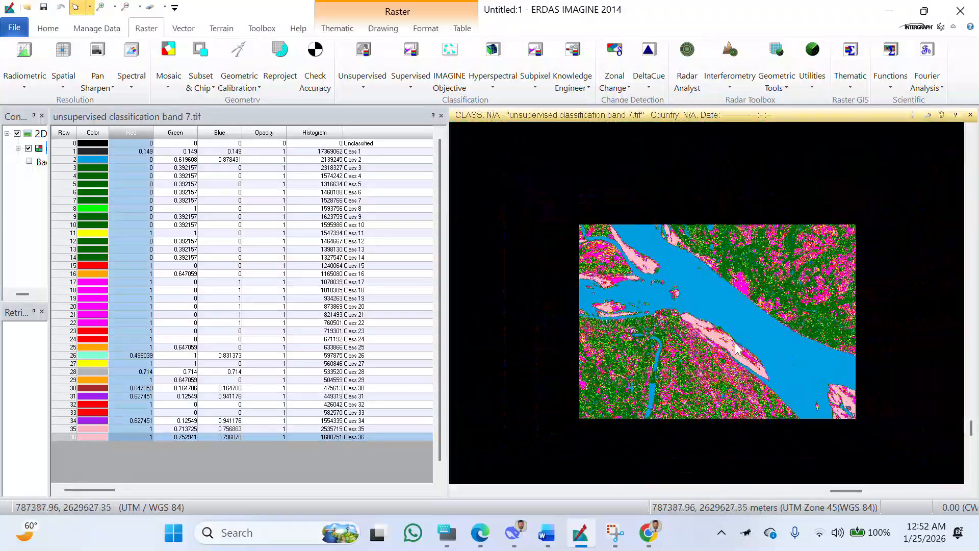
{"action": "left_click_drag", "start_coordinate": [702, 338], "coordinate": [792, 394]}
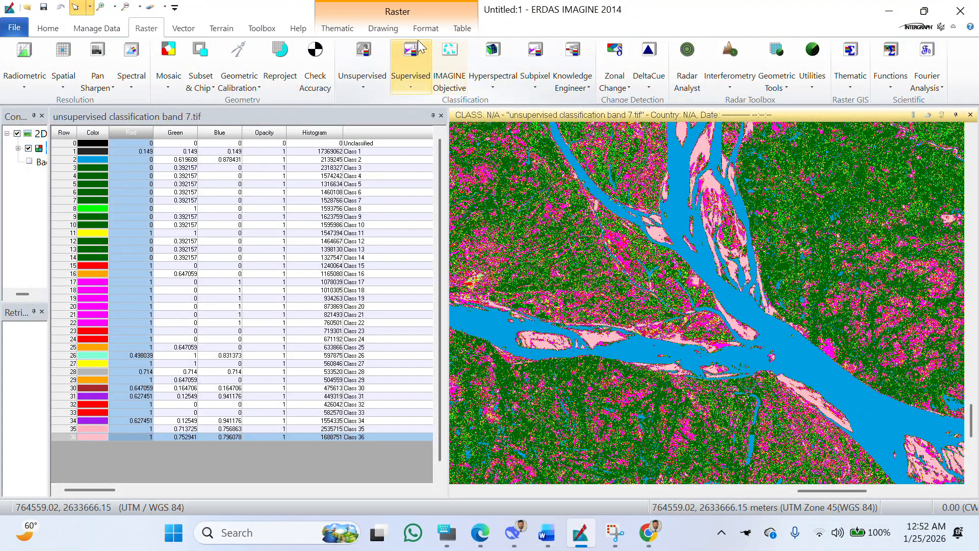
Set the color of Class 8 to DarkGreen.
{"action": "scroll", "coordinate": [411, 31], "scroll_direction": "down", "scroll_amount": 4}
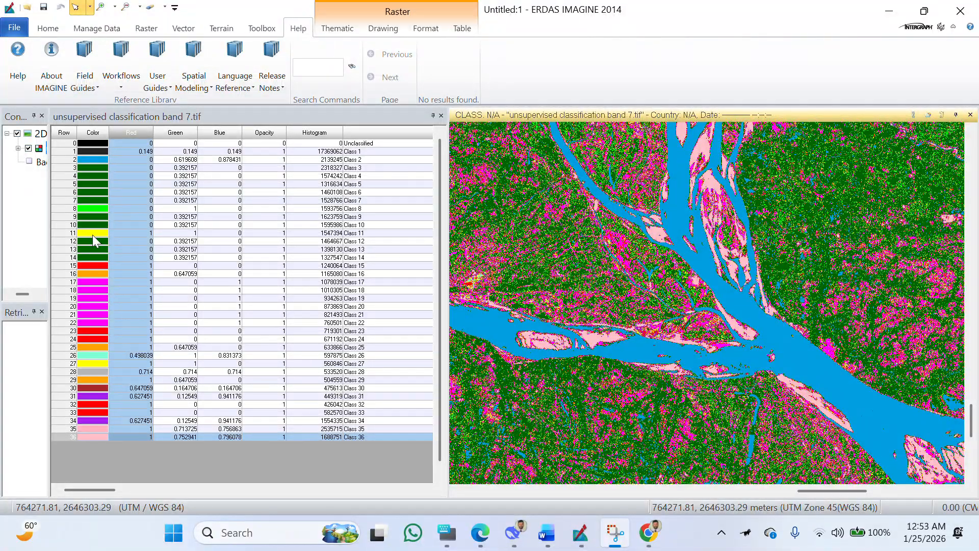
{"action": "left_click", "coordinate": [89, 209]}
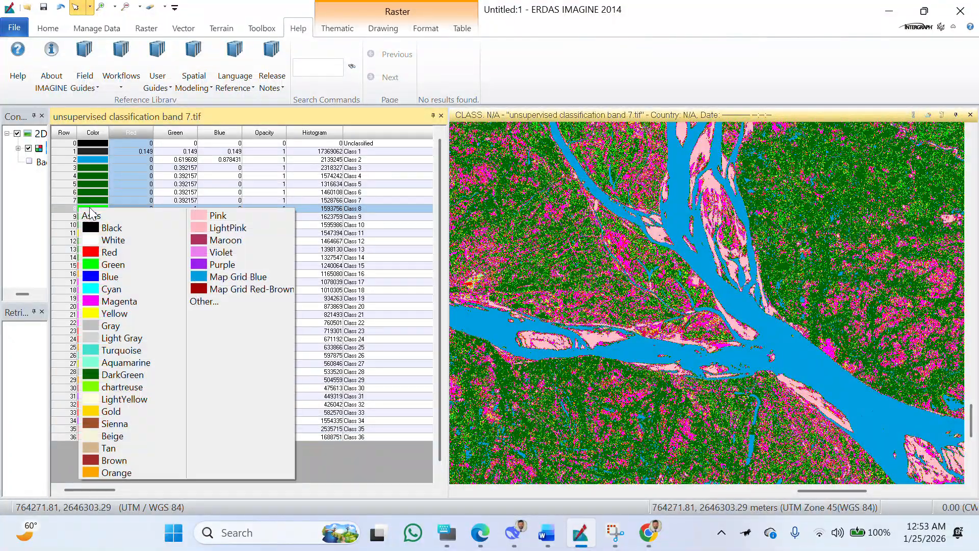
{"action": "left_click", "coordinate": [116, 375]}
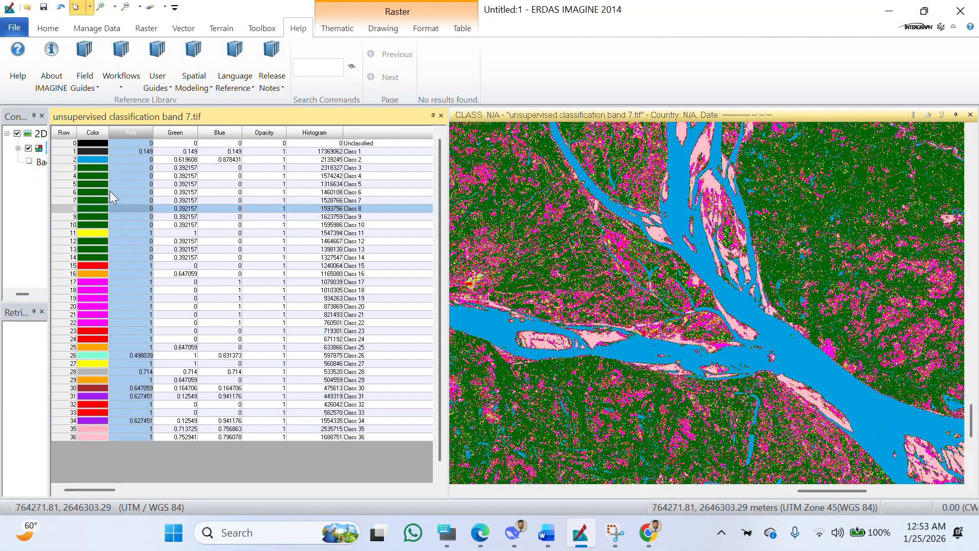
Search the available commands for "record" and for "recorde".
{"action": "left_click", "coordinate": [323, 66]}
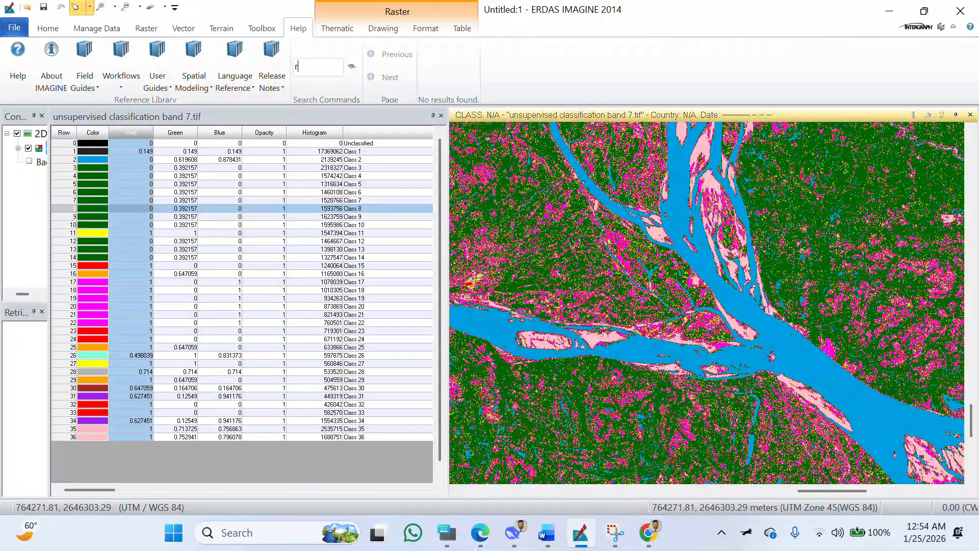
{"action": "type", "text": "record"}
{"action": "key", "text": "Return"}
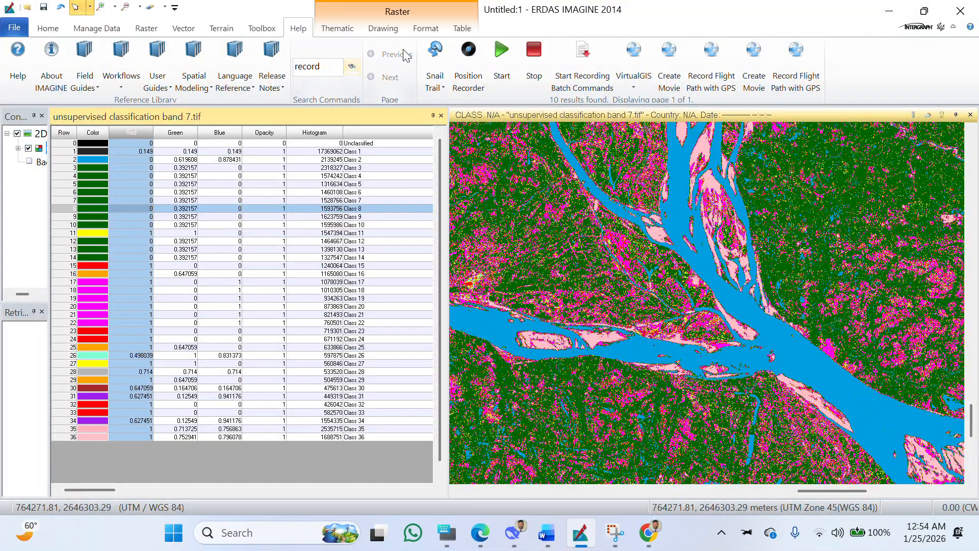
{"action": "type", "text": "e"}
{"action": "key", "text": "Return"}
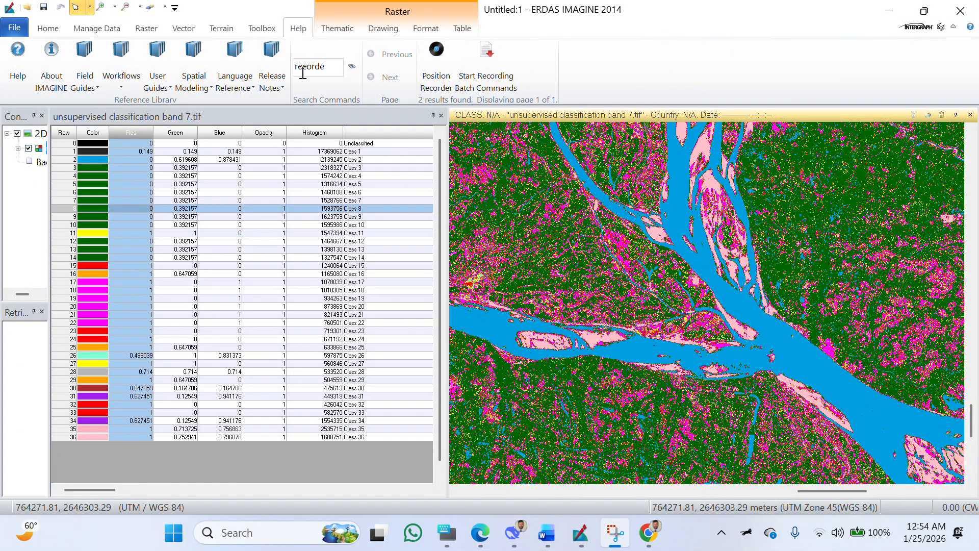
{"action": "left_click", "coordinate": [334, 70]}
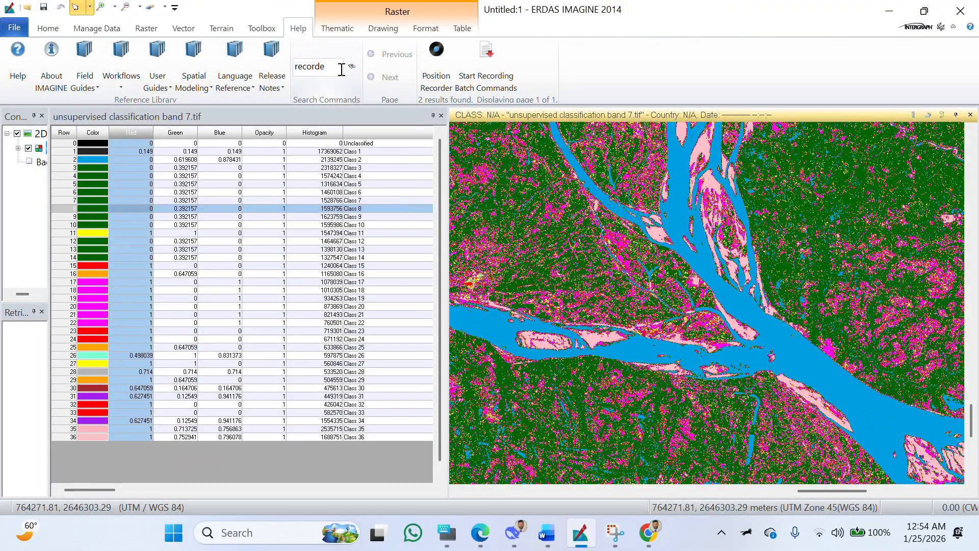
{"action": "left_click", "coordinate": [342, 67]}
{"action": "double_click", "coordinate": [337, 66]}
{"action": "left_click", "coordinate": [337, 63]}
Open the Recode table for the unsupervised classification band 7 image.
{"action": "left_click", "coordinate": [337, 28]}
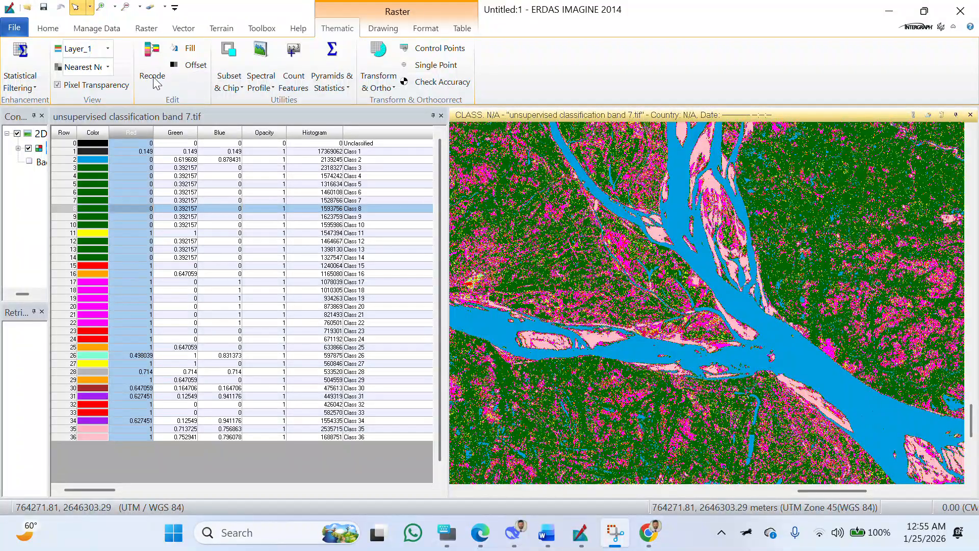
{"action": "left_click", "coordinate": [158, 62]}
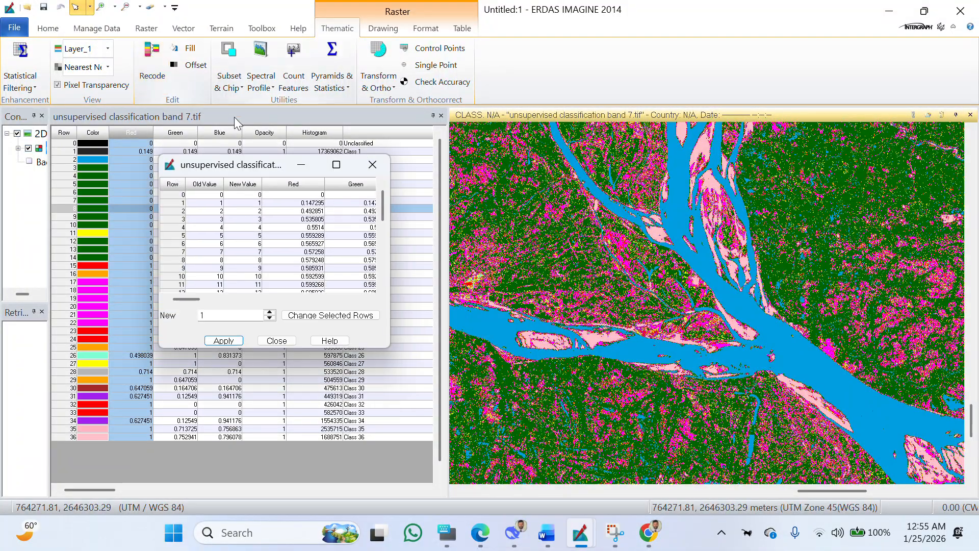
Move the Recode table clear of the attribute table and enlarge it until all rows from 0 to 36 show.
{"action": "left_click_drag", "start_coordinate": [259, 168], "coordinate": [594, 114]}
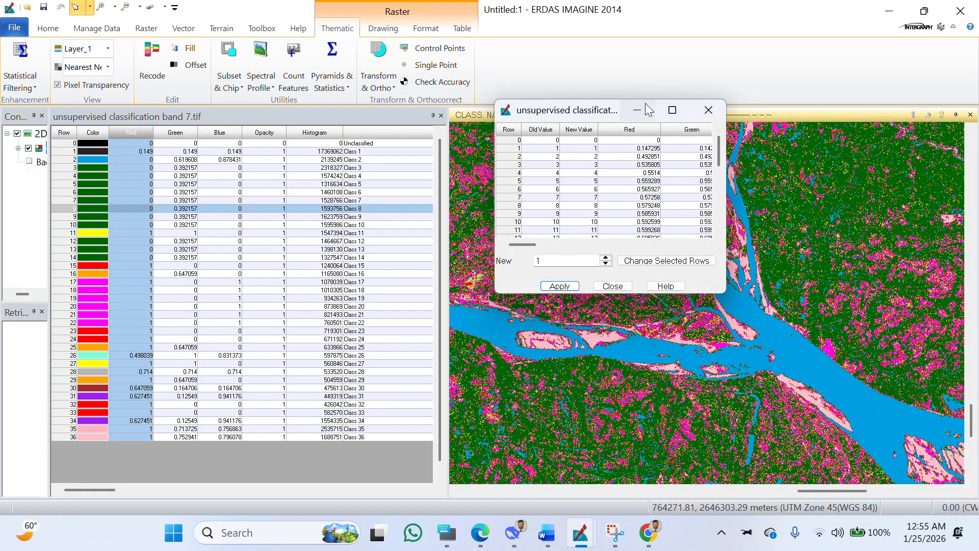
{"action": "left_click_drag", "start_coordinate": [638, 102], "coordinate": [660, 47]}
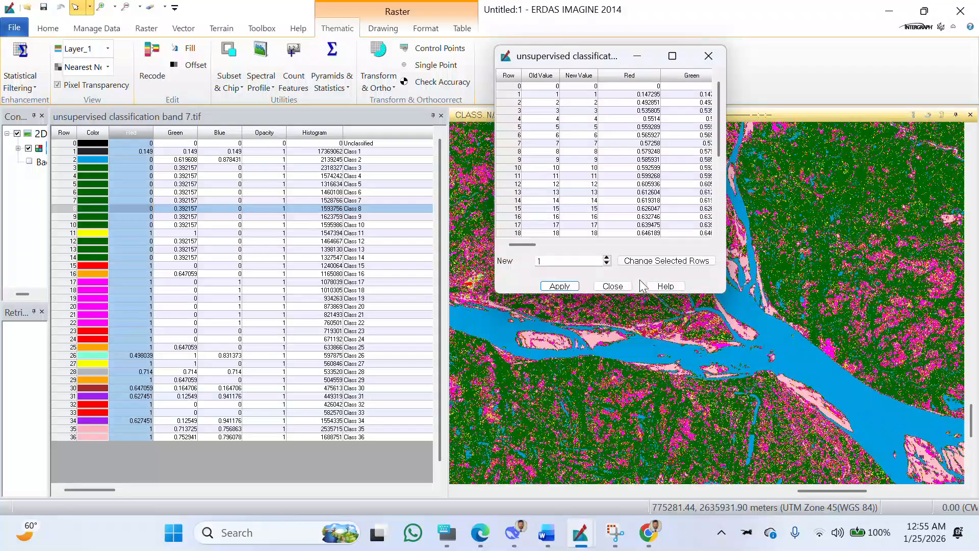
{"action": "left_click_drag", "start_coordinate": [637, 294], "coordinate": [638, 476]}
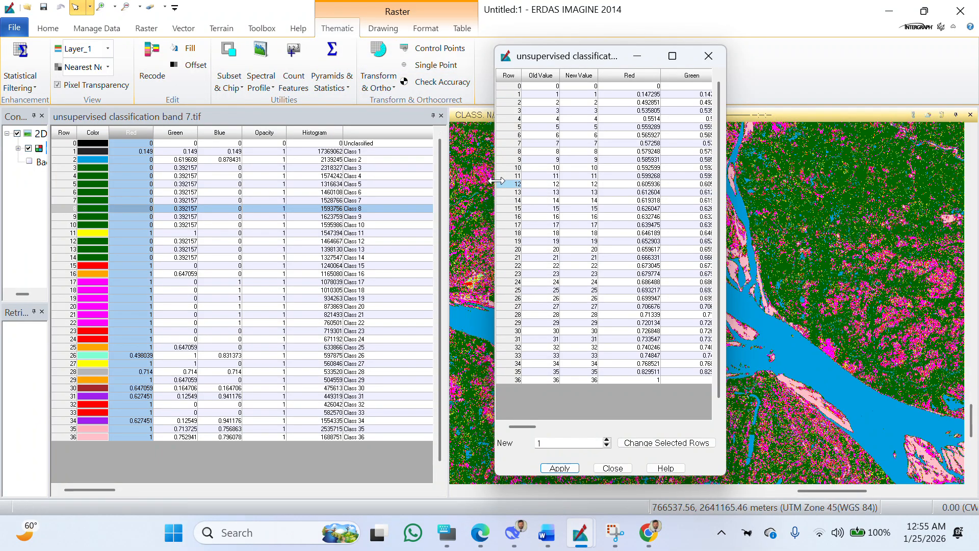
Try to recode rows 0 and 1 with the new value 1 and apply the recode.
{"action": "left_click", "coordinate": [509, 85]}
{"action": "left_click_drag", "start_coordinate": [514, 87], "coordinate": [518, 90]}
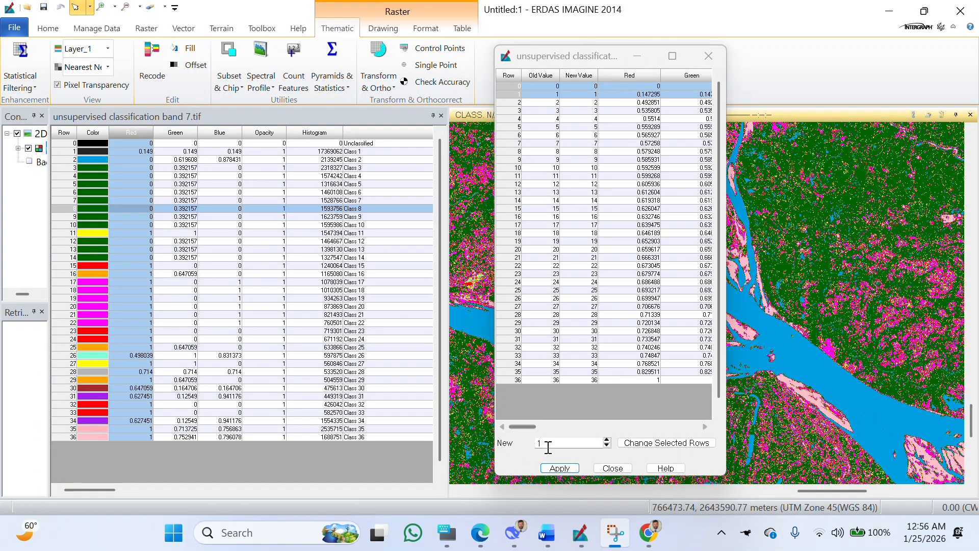
{"action": "left_click", "coordinate": [555, 468]}
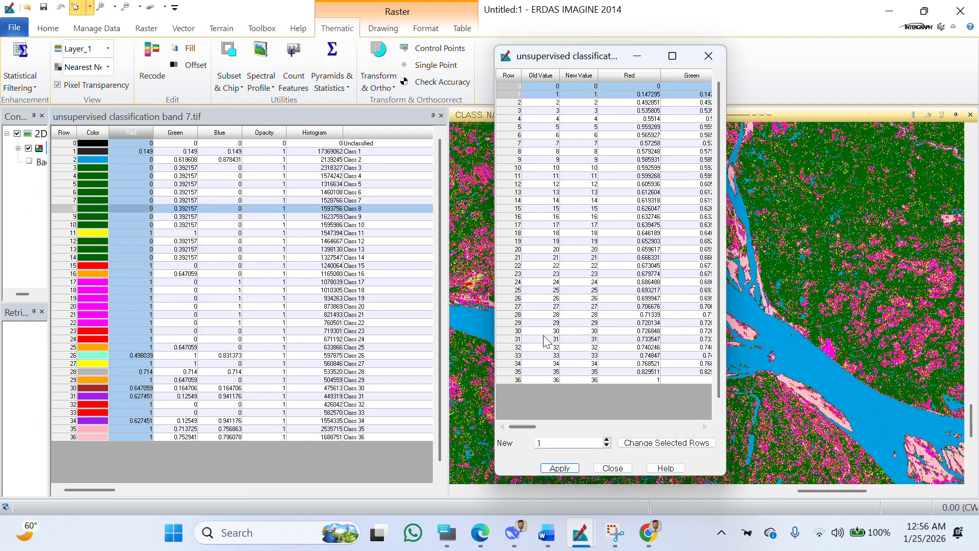
Try to recode rows 2 through 14 with the new value 2 and apply the recode.
{"action": "left_click", "coordinate": [512, 102]}
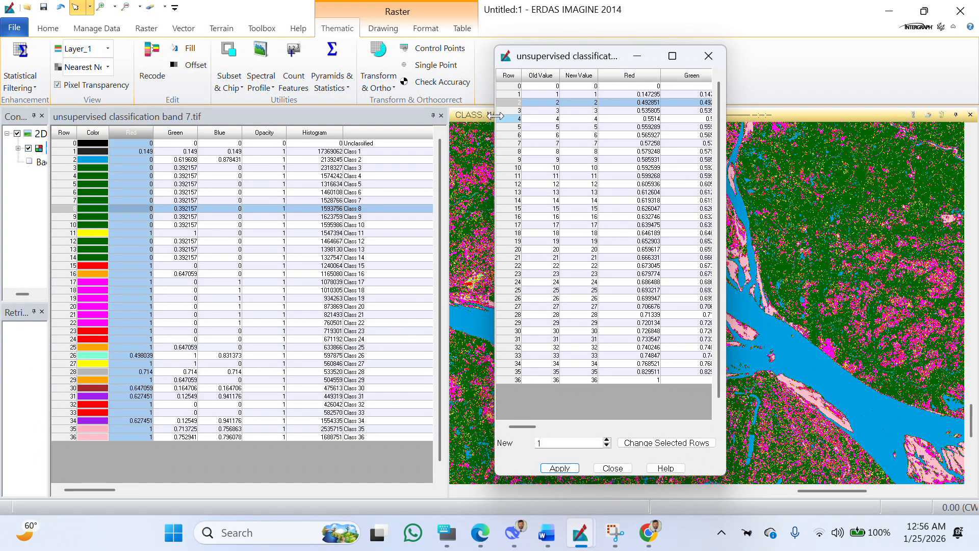
{"action": "left_click", "coordinate": [512, 111]}
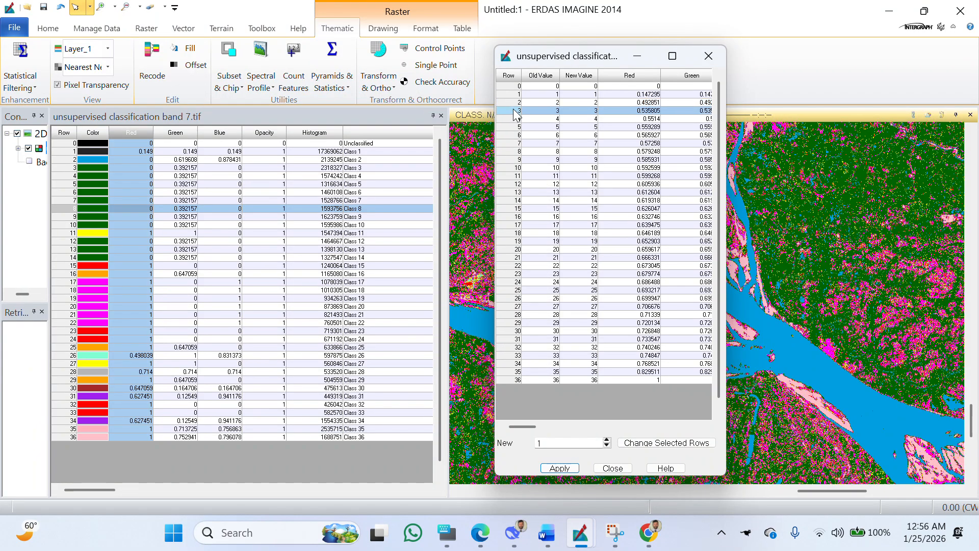
{"action": "left_click", "coordinate": [516, 102]}
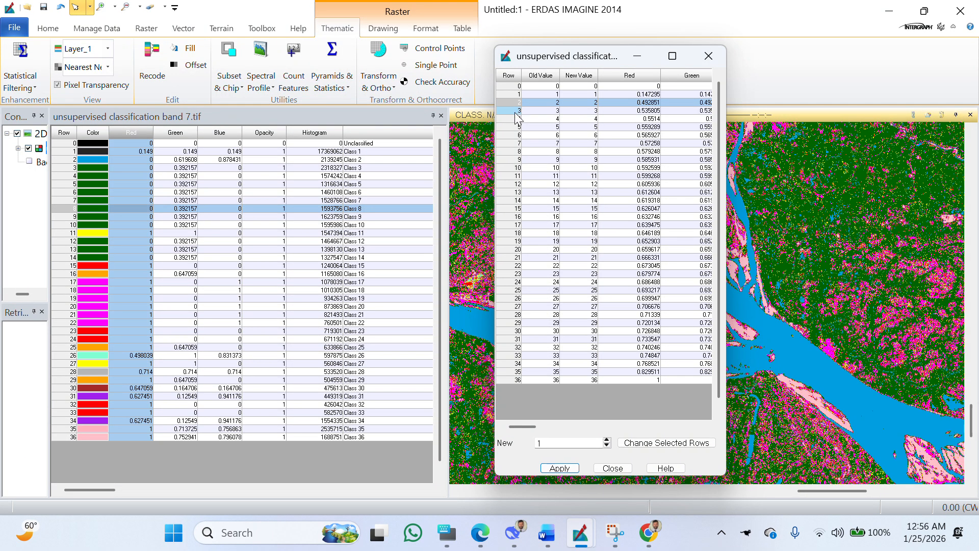
{"action": "left_click", "coordinate": [514, 113], "text": "shift"}
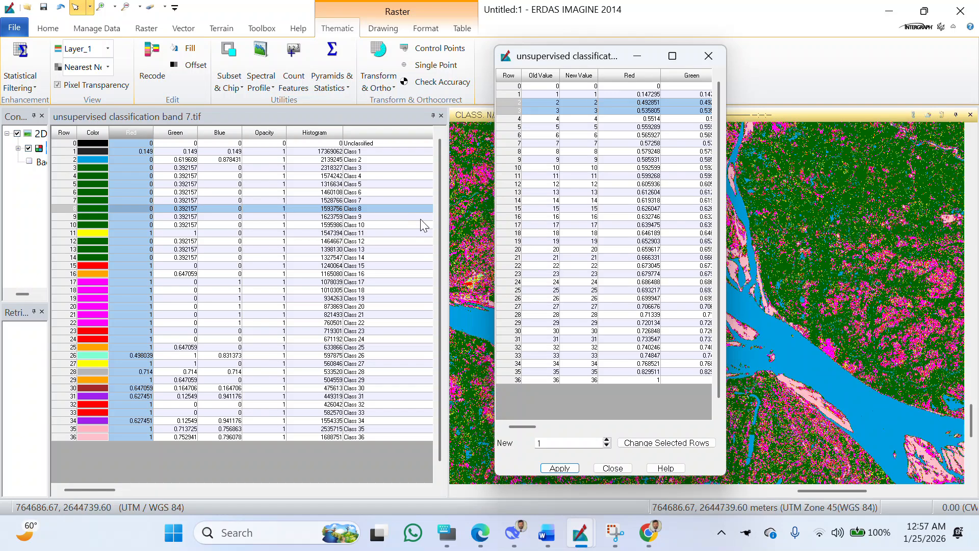
{"action": "left_click", "coordinate": [514, 119], "text": "shift"}
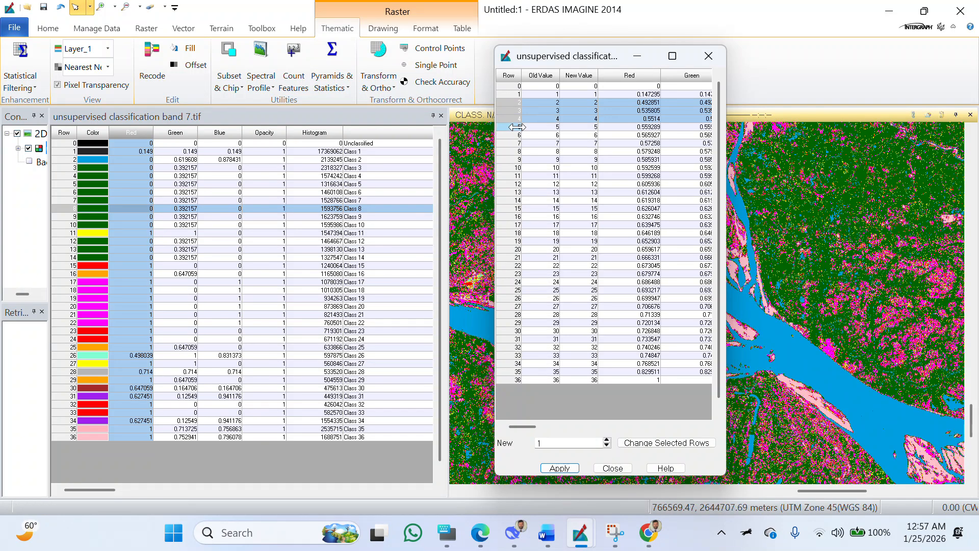
{"action": "left_click", "coordinate": [515, 127], "text": "shift"}
{"action": "left_click", "coordinate": [515, 135], "text": "shift"}
{"action": "left_click", "coordinate": [515, 143], "text": "shift"}
{"action": "left_click", "coordinate": [515, 151], "text": "shift"}
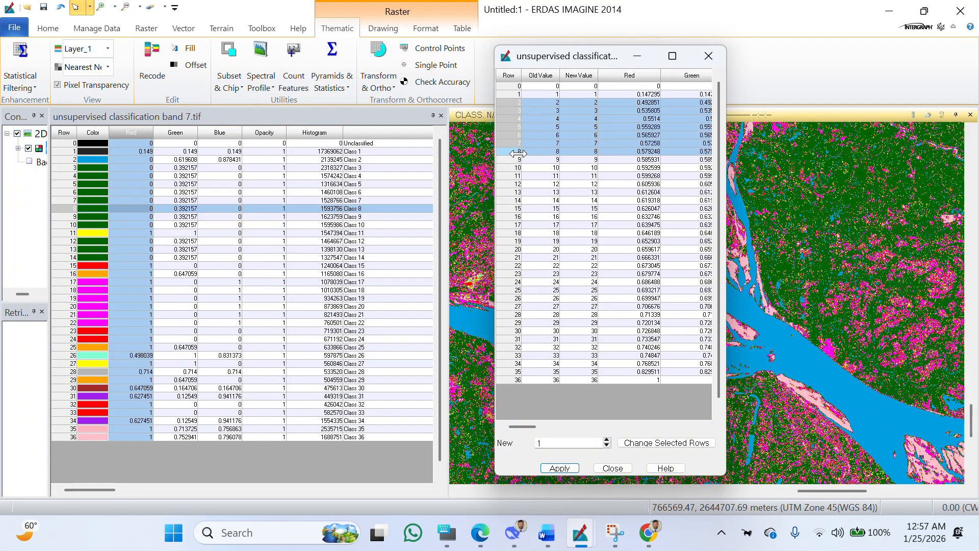
{"action": "left_click", "coordinate": [515, 160], "text": "shift"}
{"action": "left_click", "coordinate": [516, 168], "text": "shift"}
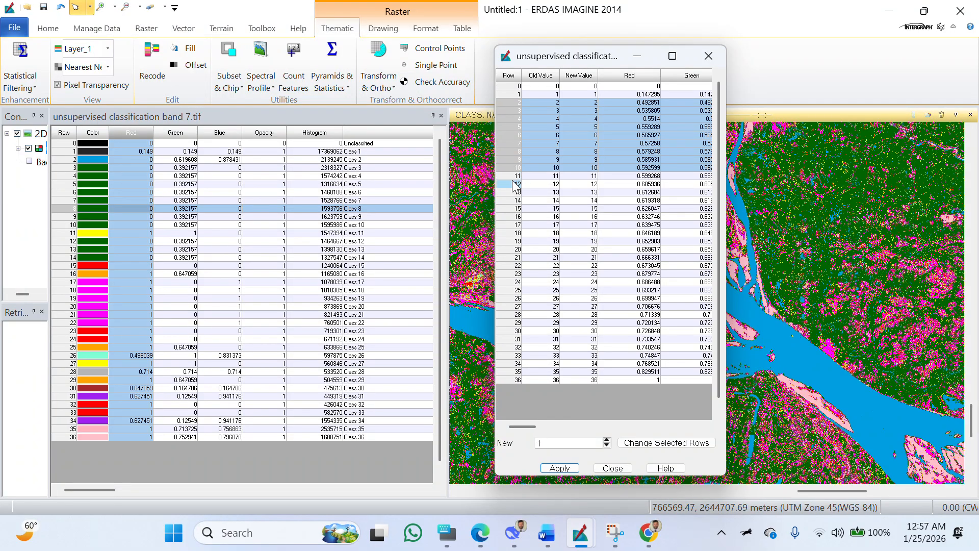
{"action": "left_click", "coordinate": [519, 181], "text": "shift"}
{"action": "left_click", "coordinate": [518, 176], "text": "shift"}
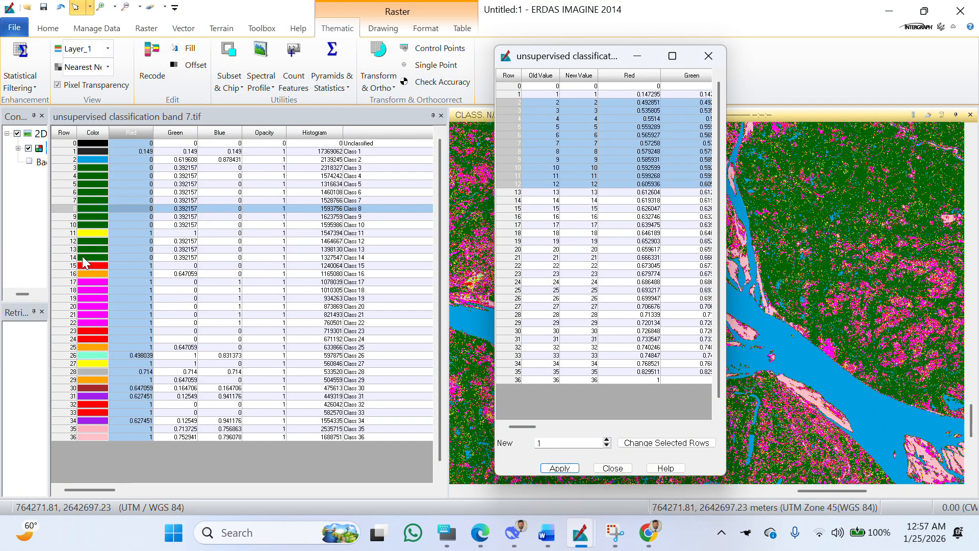
{"action": "left_click", "coordinate": [519, 192], "text": "shift"}
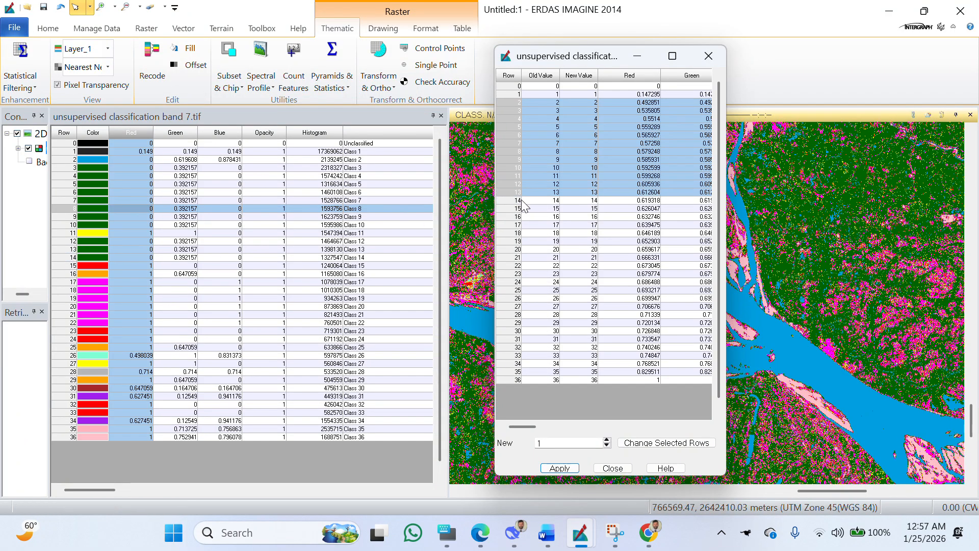
{"action": "left_click", "coordinate": [510, 201], "text": "shift"}
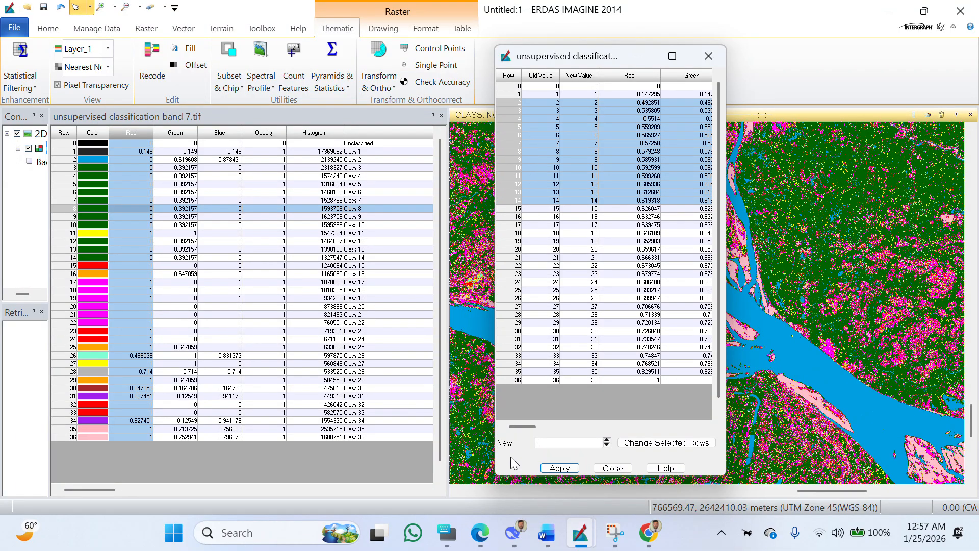
{"action": "double_click", "coordinate": [546, 444]}
{"action": "type", "text": "2"}
{"action": "left_click", "coordinate": [557, 467]}
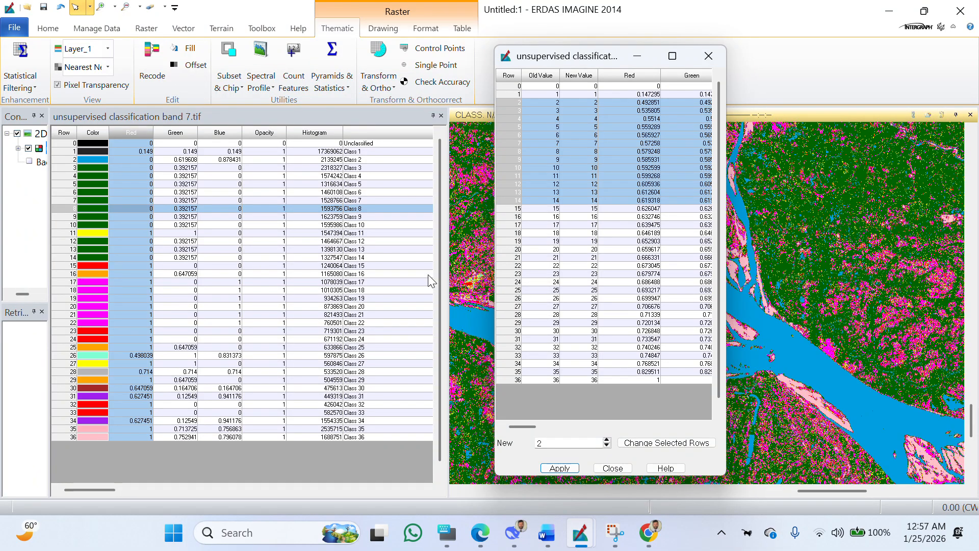
Try to recode rows 15, 32 and 33 with the new value 3 and apply the recode.
{"action": "left_click", "coordinate": [511, 209], "text": "shift"}
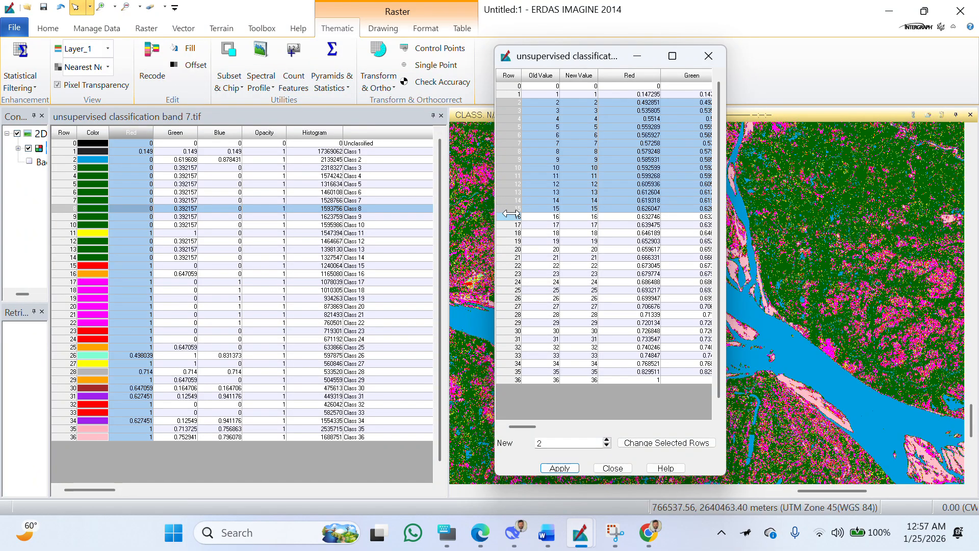
{"action": "left_click", "coordinate": [513, 217]}
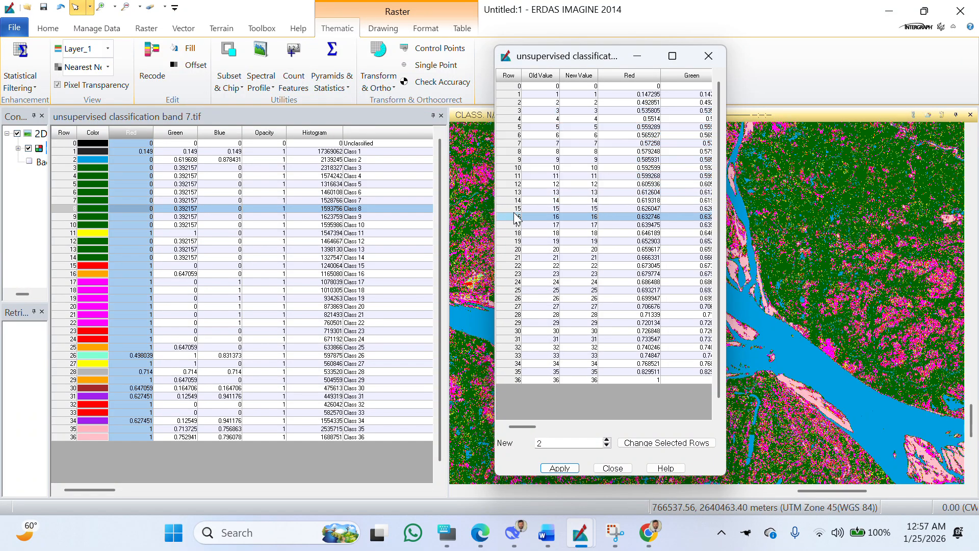
{"action": "left_click", "coordinate": [513, 210]}
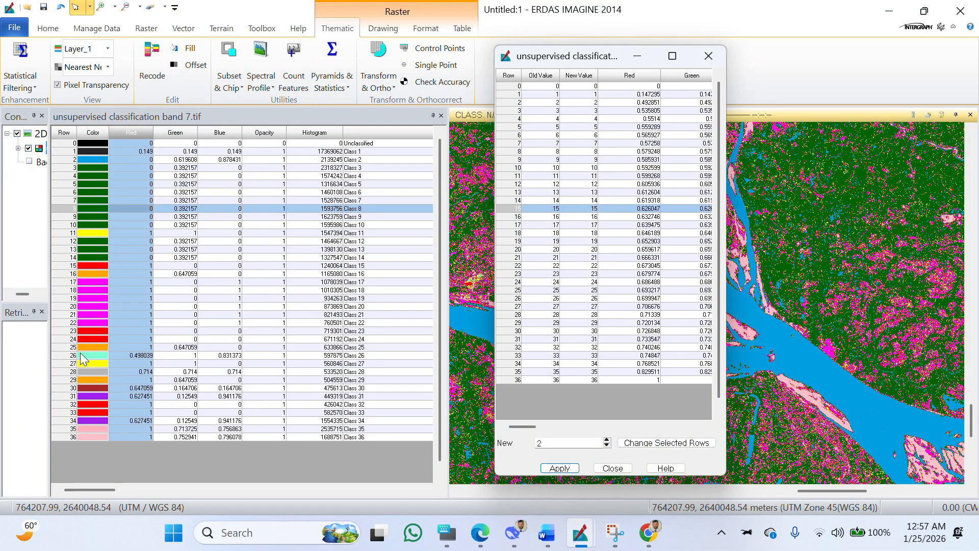
{"action": "left_click", "coordinate": [516, 348], "text": "ctrl"}
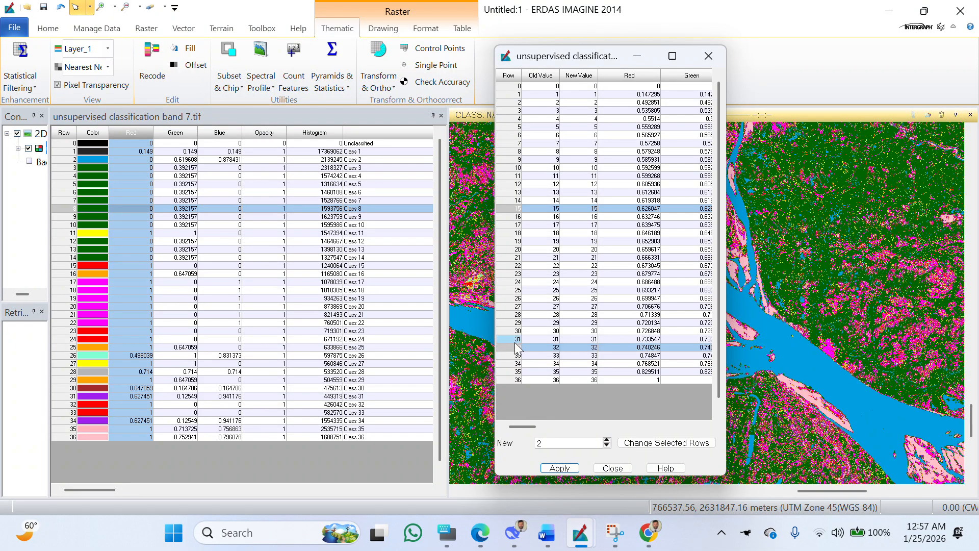
{"action": "left_click", "coordinate": [517, 355], "text": "ctrl"}
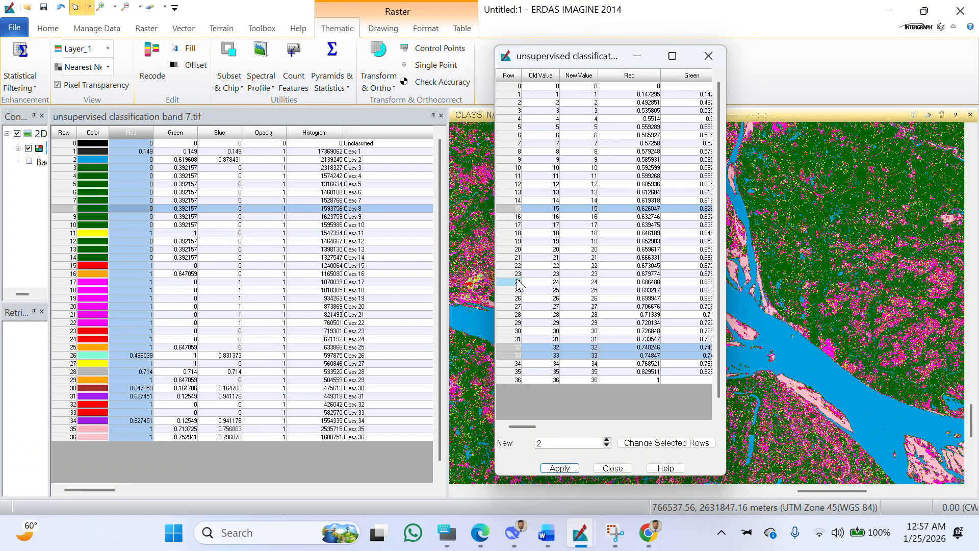
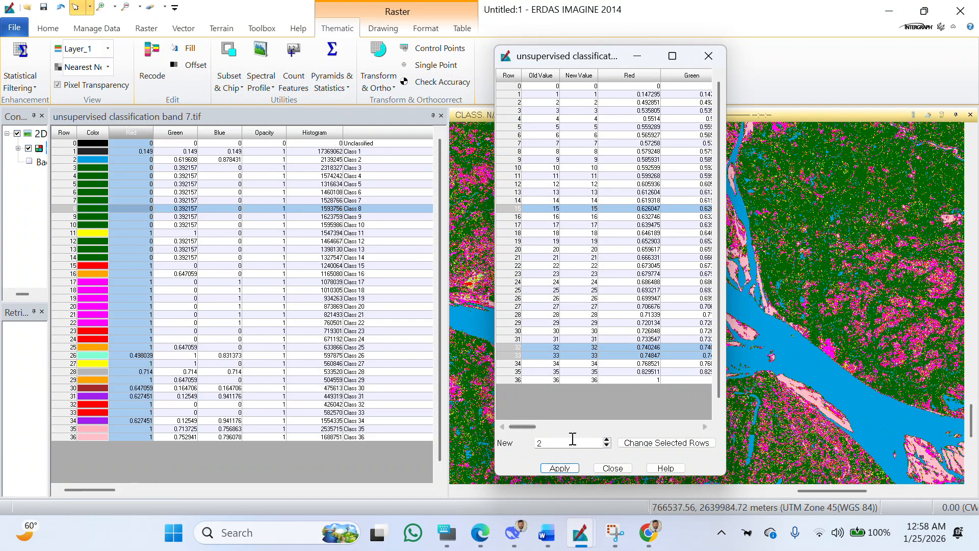
{"action": "double_click", "coordinate": [545, 443]}
{"action": "type", "text": "3"}
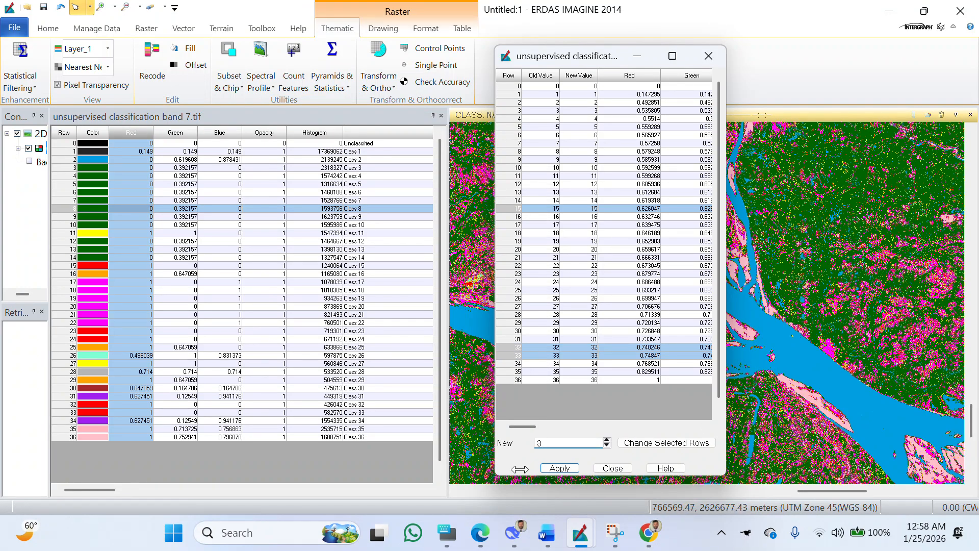
{"action": "left_click", "coordinate": [557, 469]}
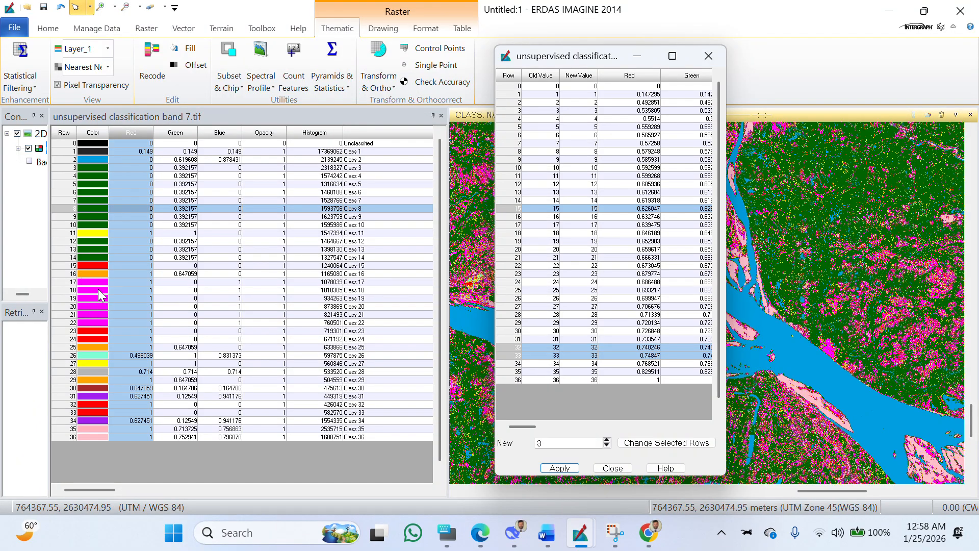
Try to recode rows 16 through 22 with the new value 4 and apply the recode.
{"action": "left_click", "coordinate": [93, 274]}
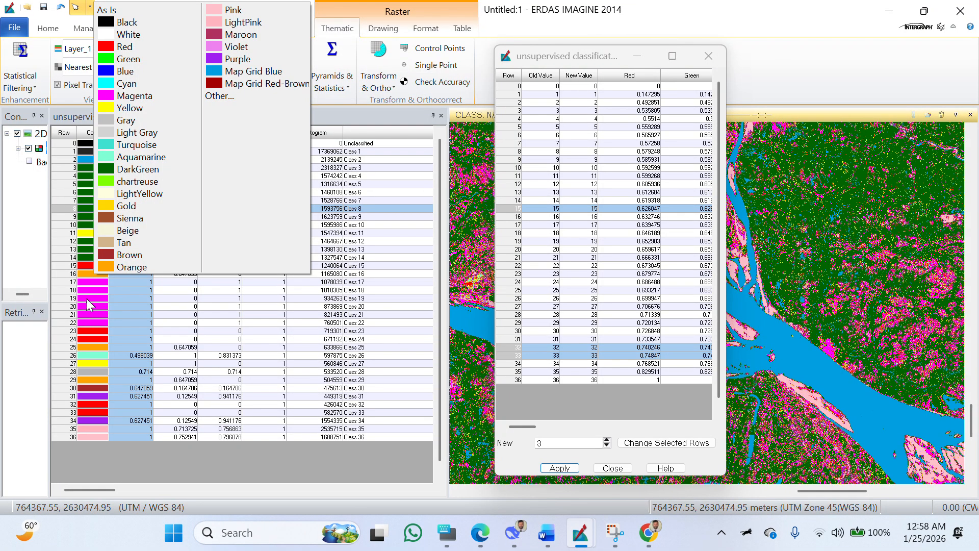
{"action": "left_click", "coordinate": [516, 220]}
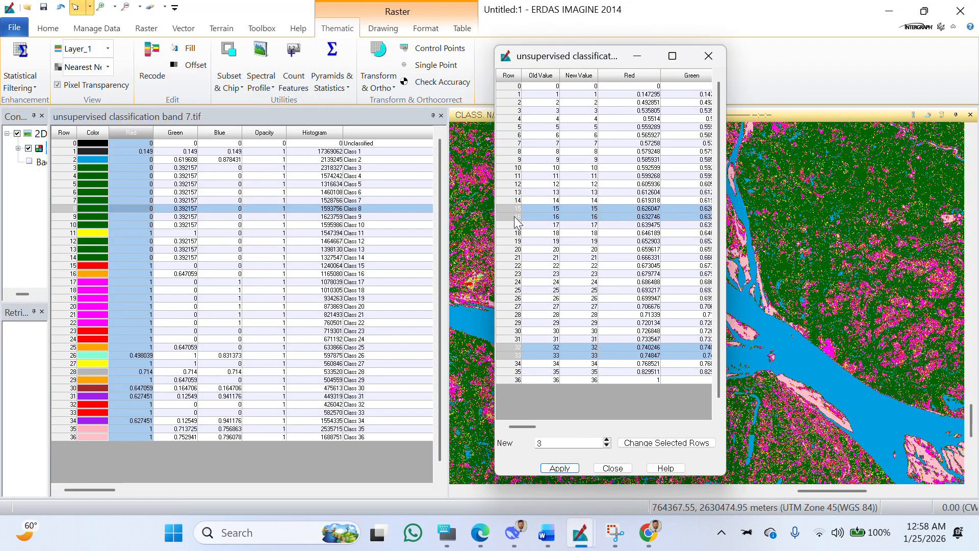
{"action": "left_click", "coordinate": [518, 225]}
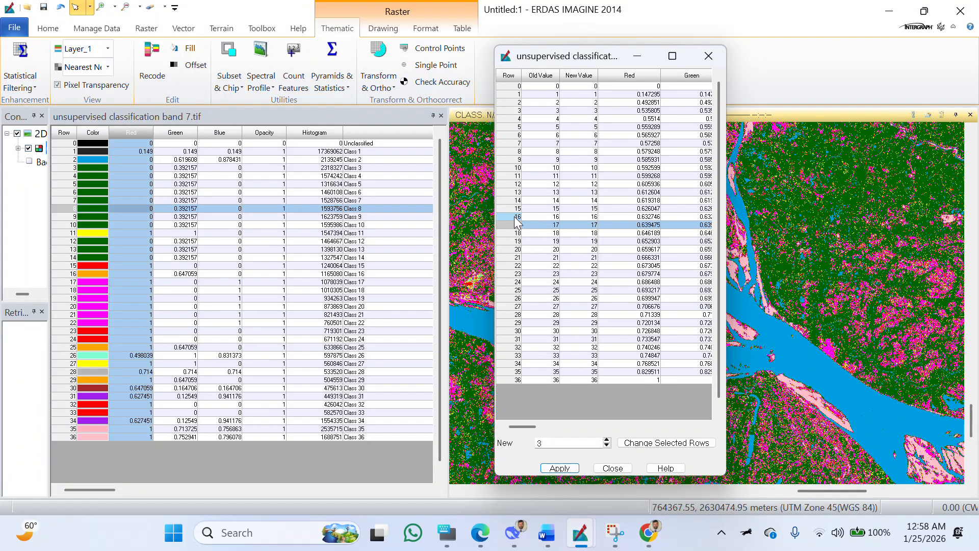
{"action": "left_click", "coordinate": [513, 216], "text": "ctrl"}
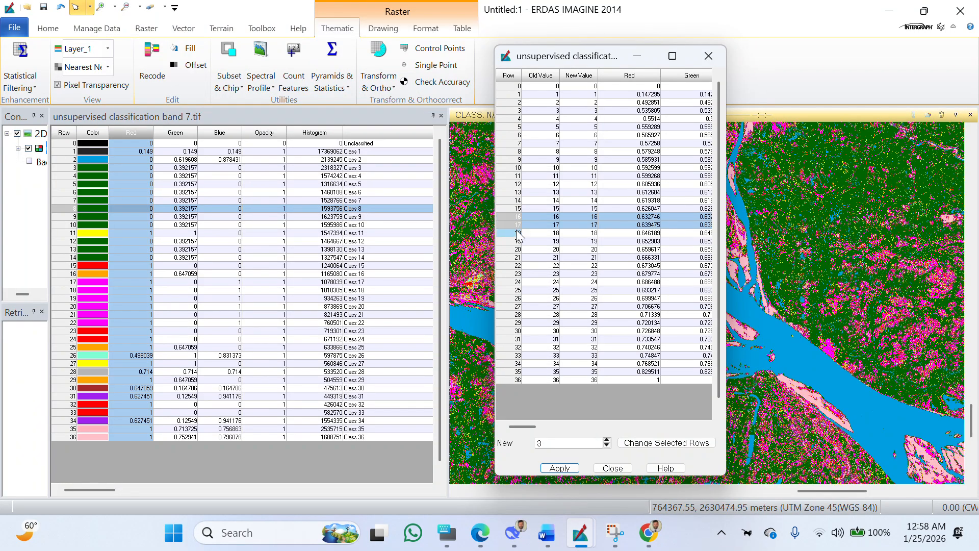
{"action": "left_click_drag", "start_coordinate": [516, 231], "coordinate": [518, 275]}
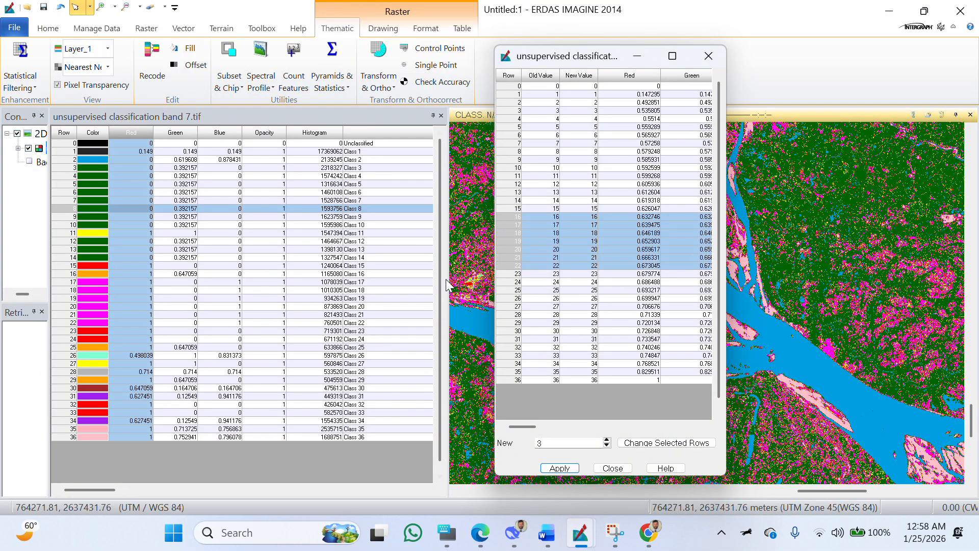
{"action": "left_click_drag", "start_coordinate": [539, 443], "coordinate": [504, 448]}
{"action": "type", "text": "4"}
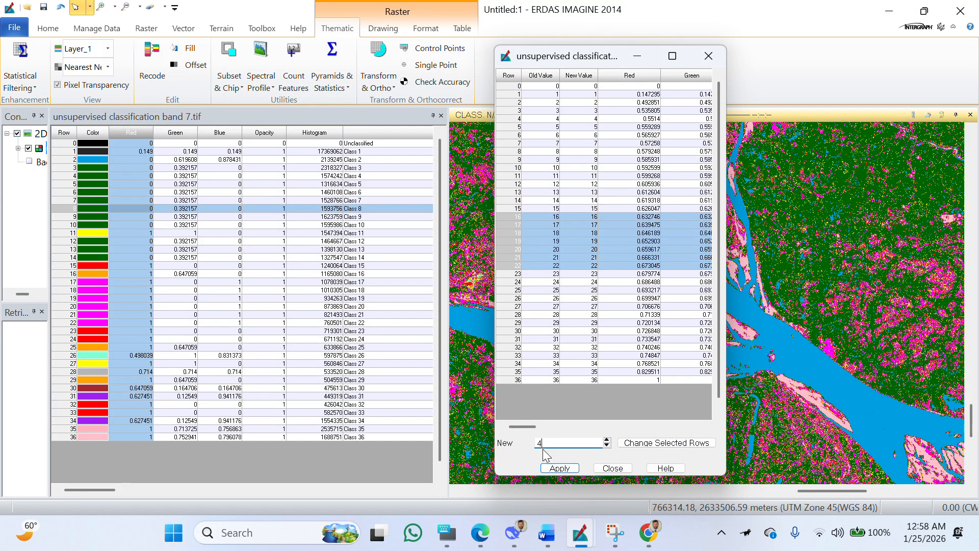
{"action": "left_click", "coordinate": [560, 468]}
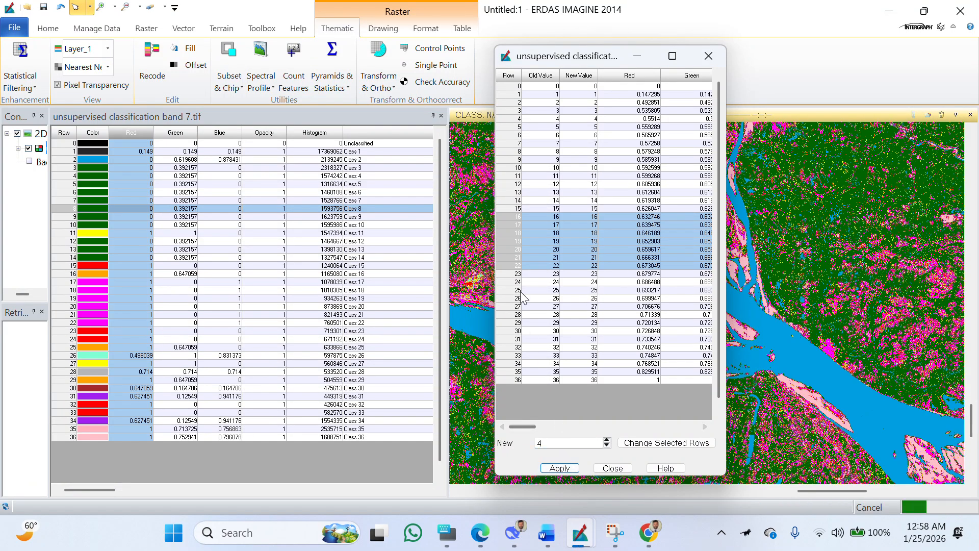
Try to recode rows 15, 23, 24, 32 and 33 with the new value 3 and apply the recode.
{"action": "left_click", "coordinate": [519, 275]}
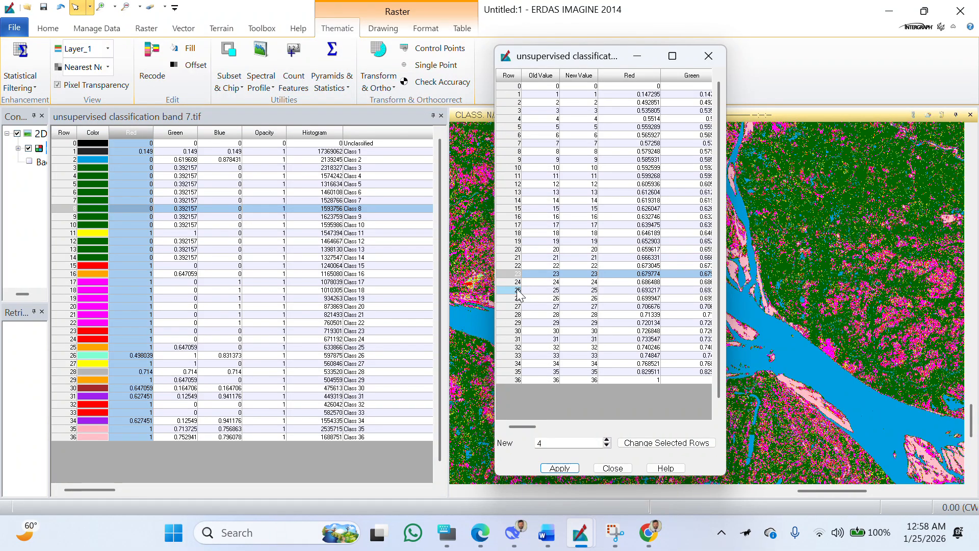
{"action": "left_click", "coordinate": [517, 283], "text": "shift"}
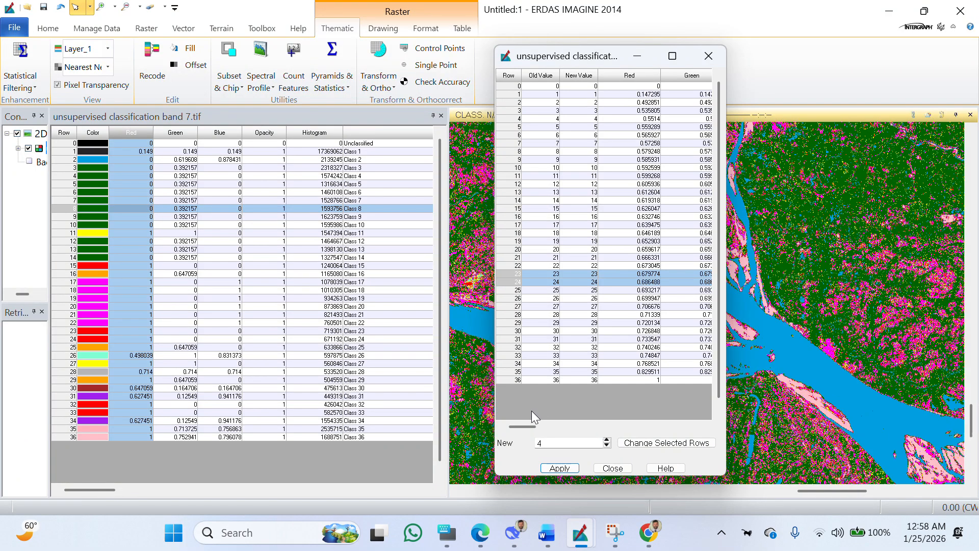
{"action": "double_click", "coordinate": [543, 443]}
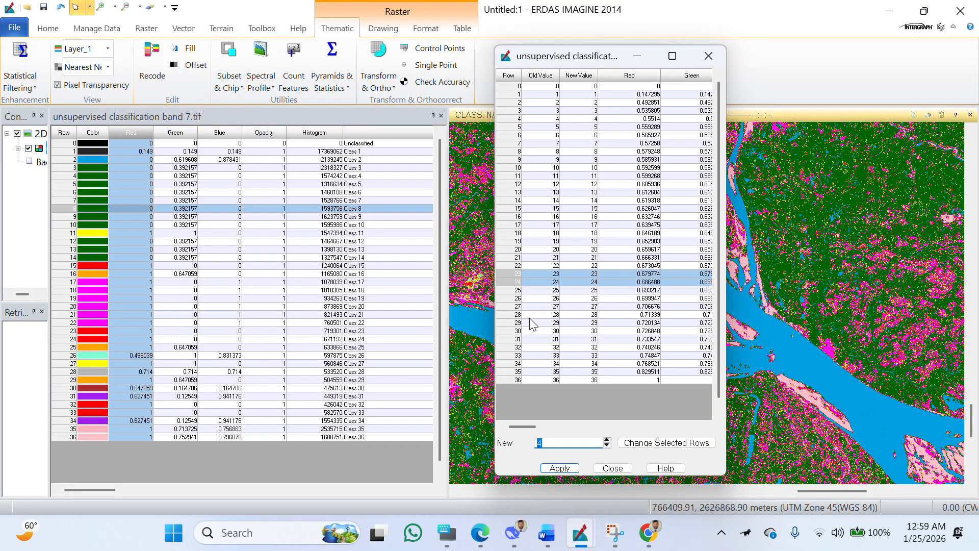
{"action": "left_click", "coordinate": [517, 208], "text": "ctrl"}
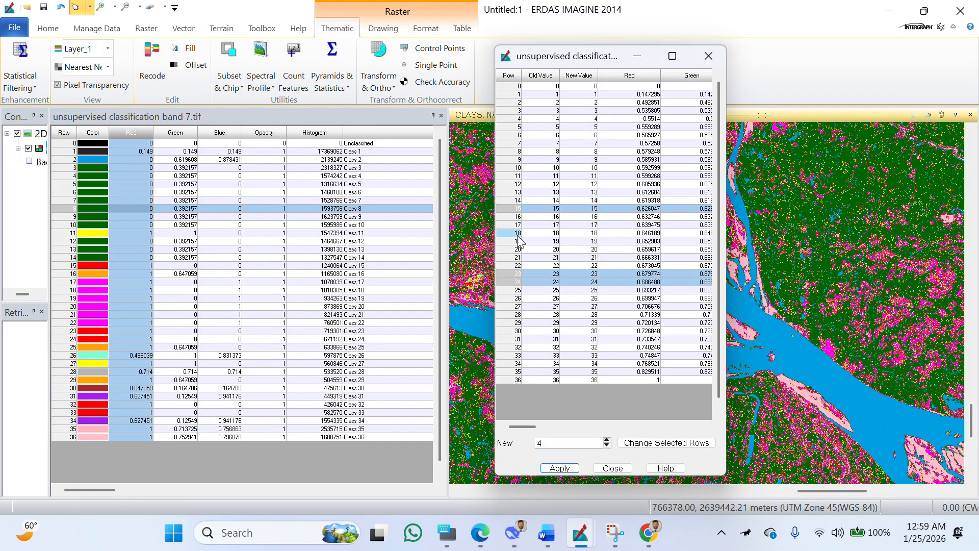
{"action": "left_click", "coordinate": [517, 347], "text": "ctrl"}
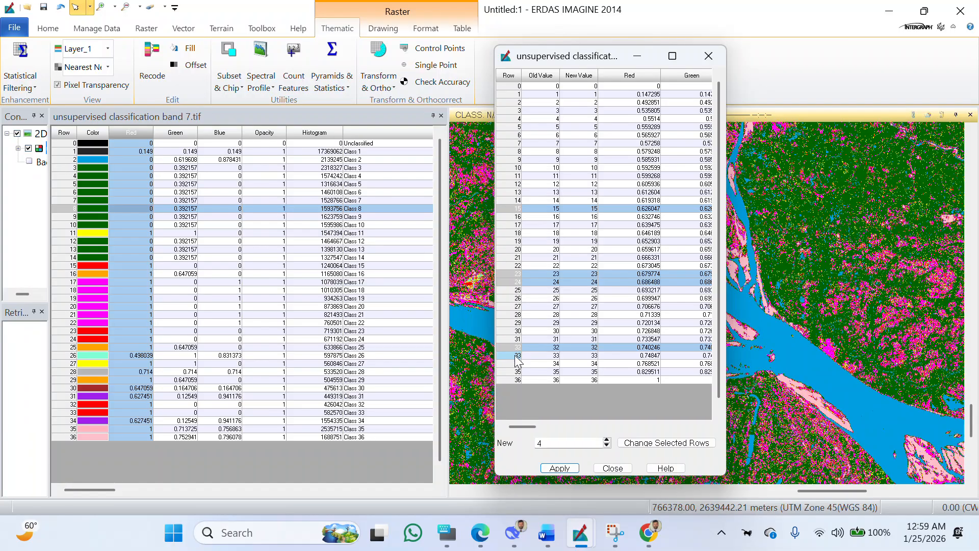
{"action": "left_click", "coordinate": [517, 356], "text": "ctrl"}
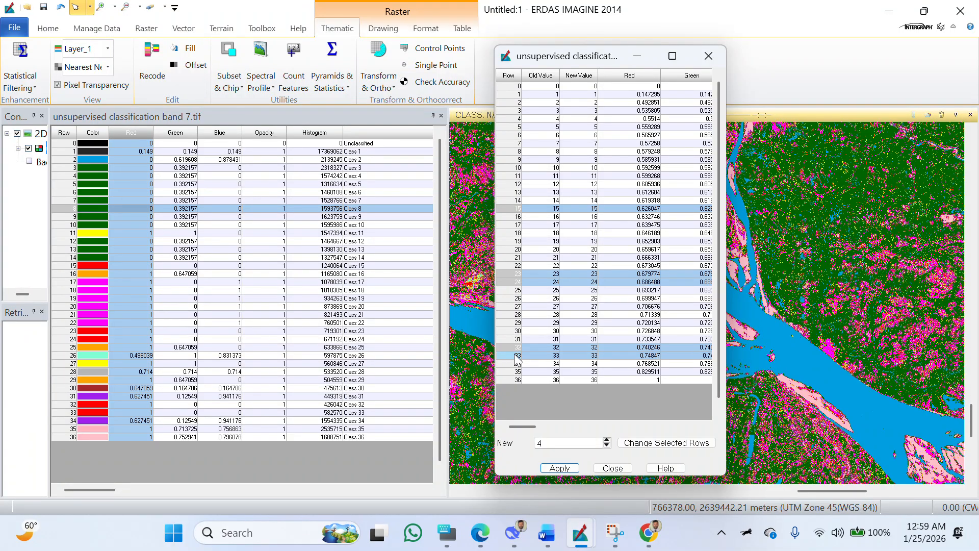
{"action": "left_click", "coordinate": [543, 442]}
{"action": "key", "text": "BackSpace"}
{"action": "type", "text": "3"}
{"action": "left_click", "coordinate": [567, 467]}
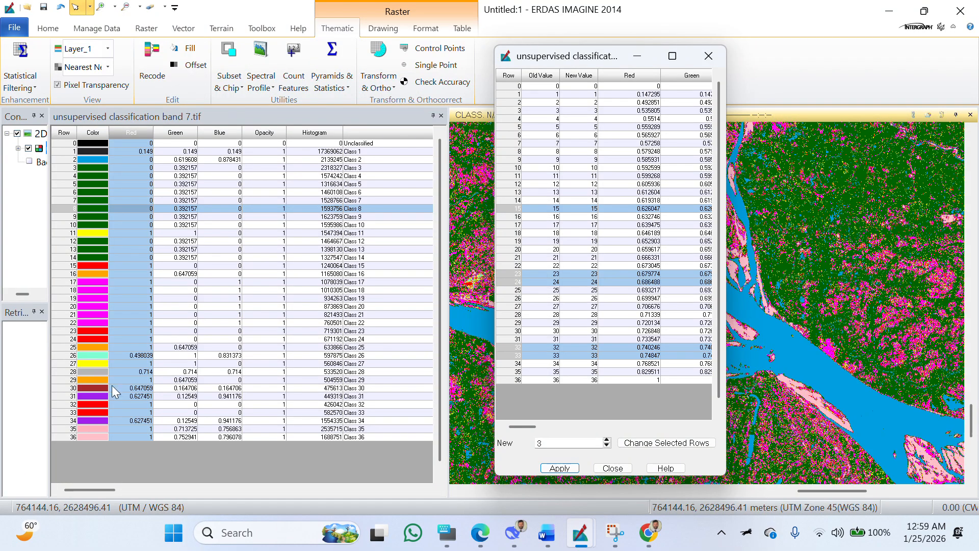
Try to recode rows 25 through 31 with the new value 5 and apply the recode.
{"action": "left_click", "coordinate": [516, 290]}
{"action": "left_click_drag", "start_coordinate": [509, 301], "coordinate": [524, 364]}
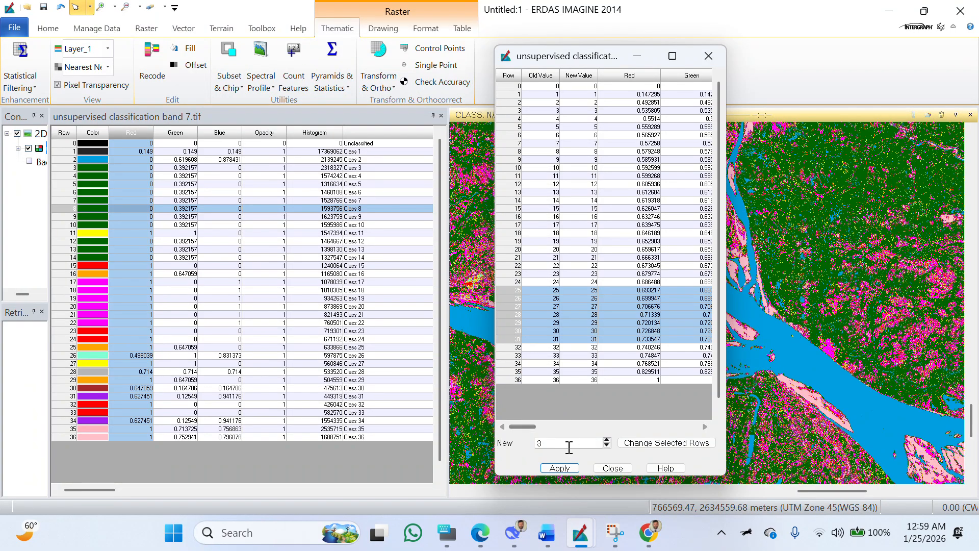
{"action": "double_click", "coordinate": [553, 443]}
{"action": "type", "text": "5"}
{"action": "left_click", "coordinate": [559, 468]}
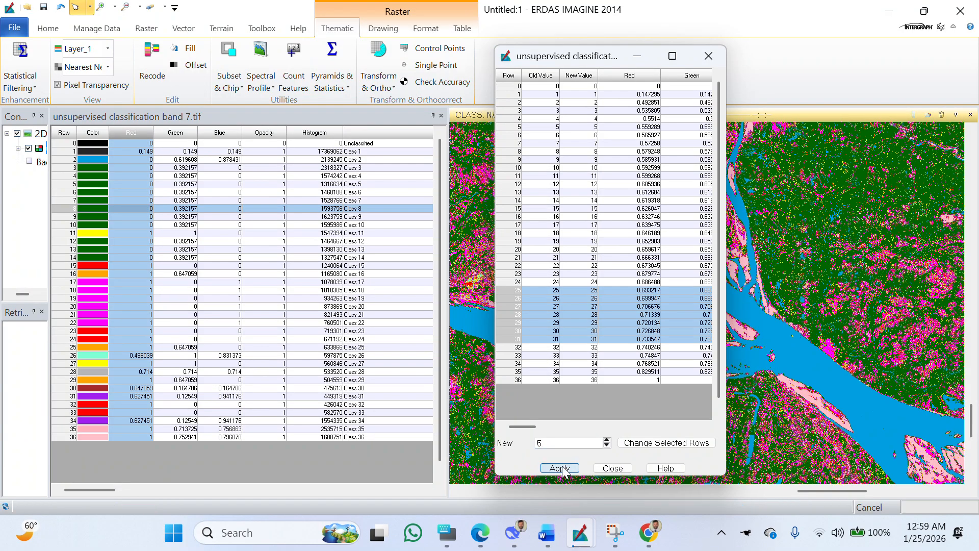
Try to recode rows 34 through 36 with the new value 6, apply the recode and close the recode table.
{"action": "left_click", "coordinate": [515, 372]}
{"action": "left_click", "coordinate": [513, 379]}
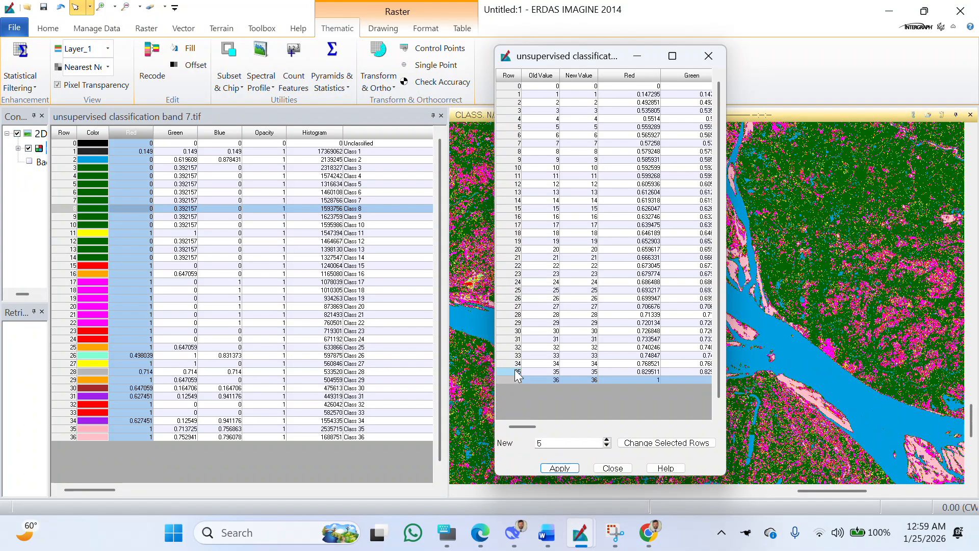
{"action": "left_click", "coordinate": [518, 376], "text": "shift"}
{"action": "left_click", "coordinate": [538, 443]}
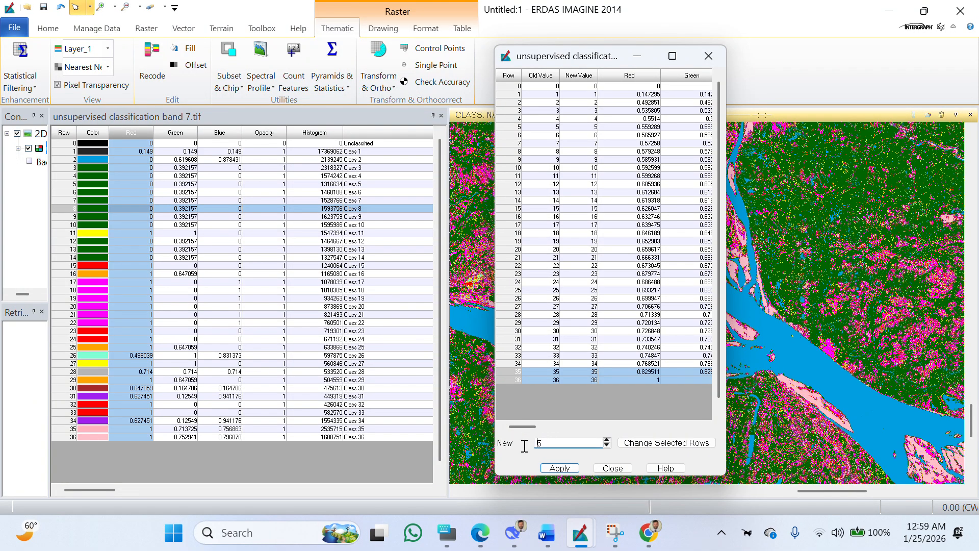
{"action": "left_click_drag", "start_coordinate": [550, 443], "coordinate": [522, 444]}
{"action": "type", "text": "6"}
{"action": "left_click", "coordinate": [515, 362], "text": "shift"}
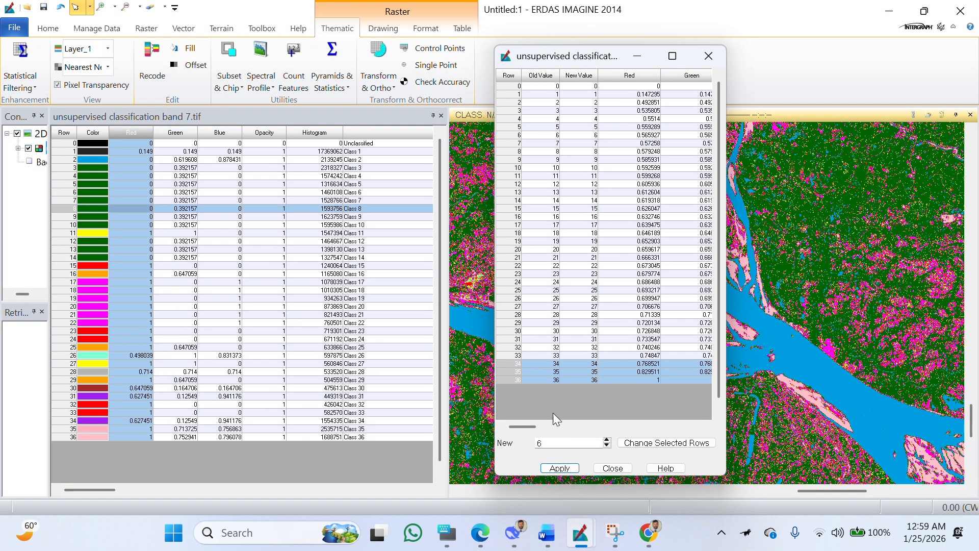
{"action": "left_click", "coordinate": [553, 469]}
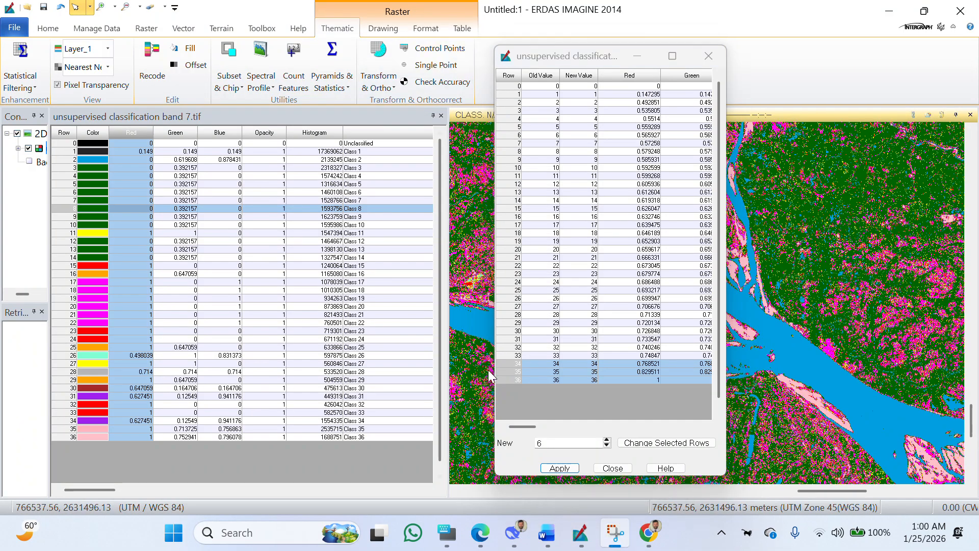
{"action": "left_click", "coordinate": [558, 468]}
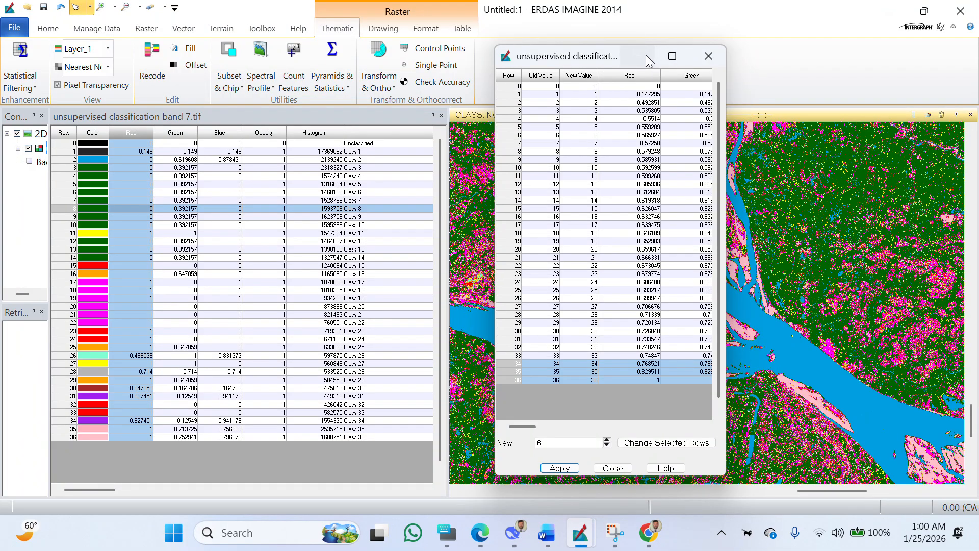
{"action": "left_click", "coordinate": [708, 56]}
Add an area column named Area in sqmiles to the attribute table of the classified band 7 image.
{"action": "left_click", "coordinate": [929, 14]}
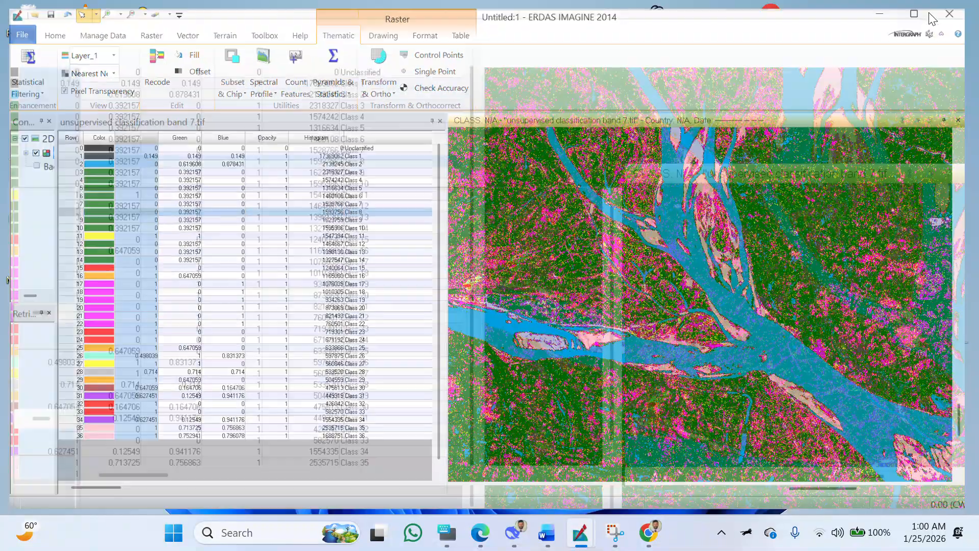
{"action": "left_click", "coordinate": [564, 131]}
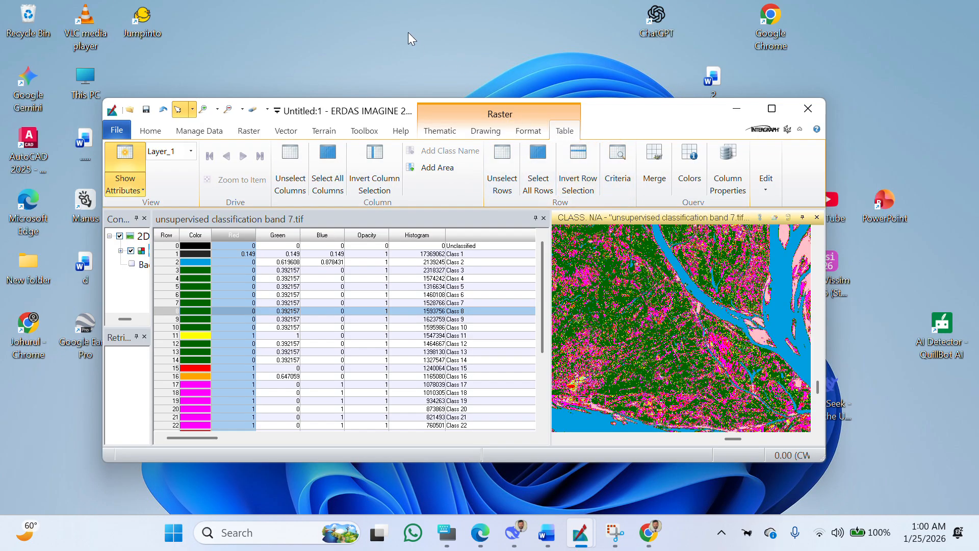
{"action": "key", "text": "super+Up"}
{"action": "left_click", "coordinate": [327, 65]}
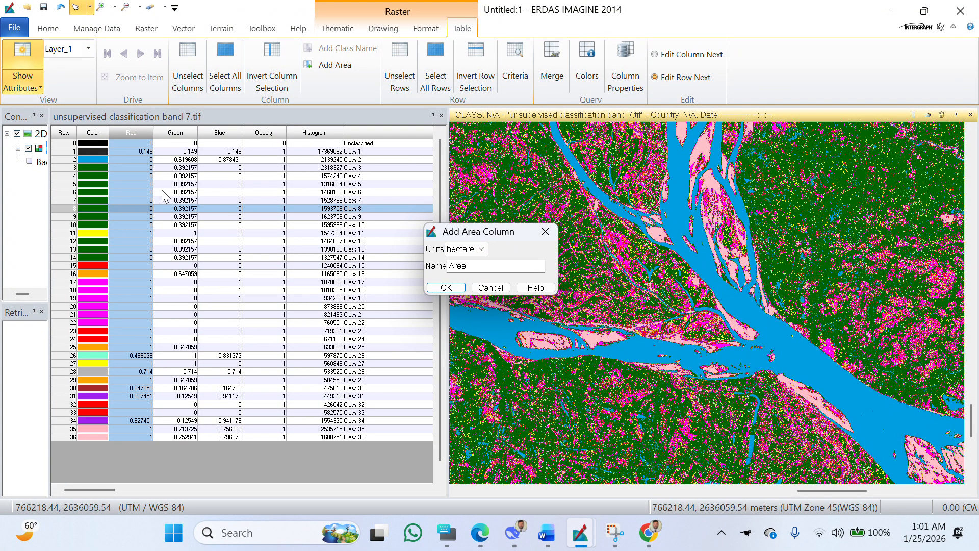
{"action": "left_click", "coordinate": [477, 249]}
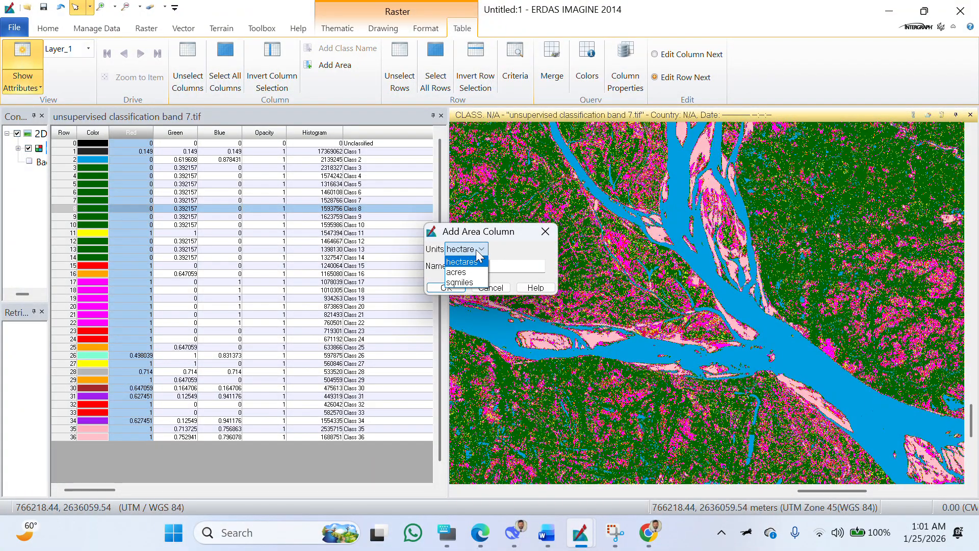
{"action": "left_click", "coordinate": [458, 282]}
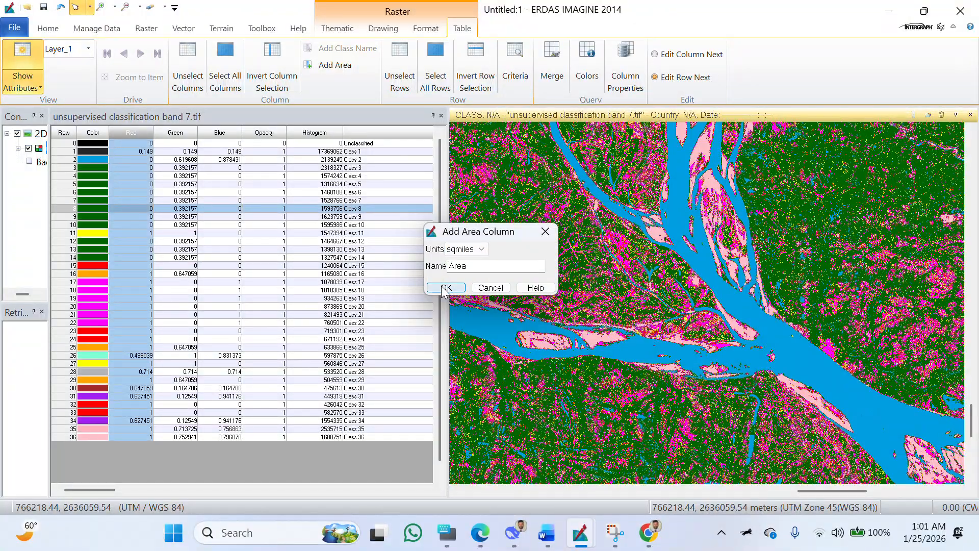
{"action": "left_click", "coordinate": [444, 288]}
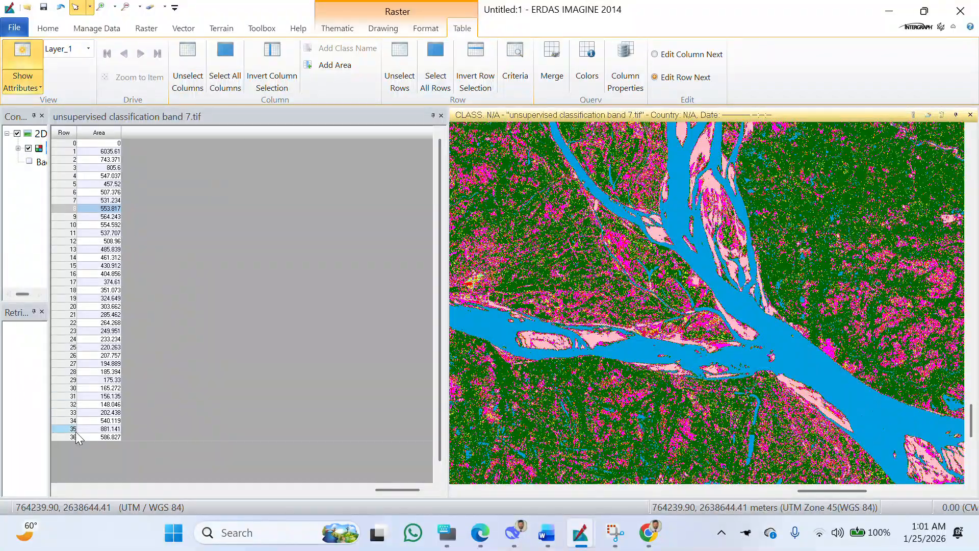
{"action": "left_click", "coordinate": [82, 452]}
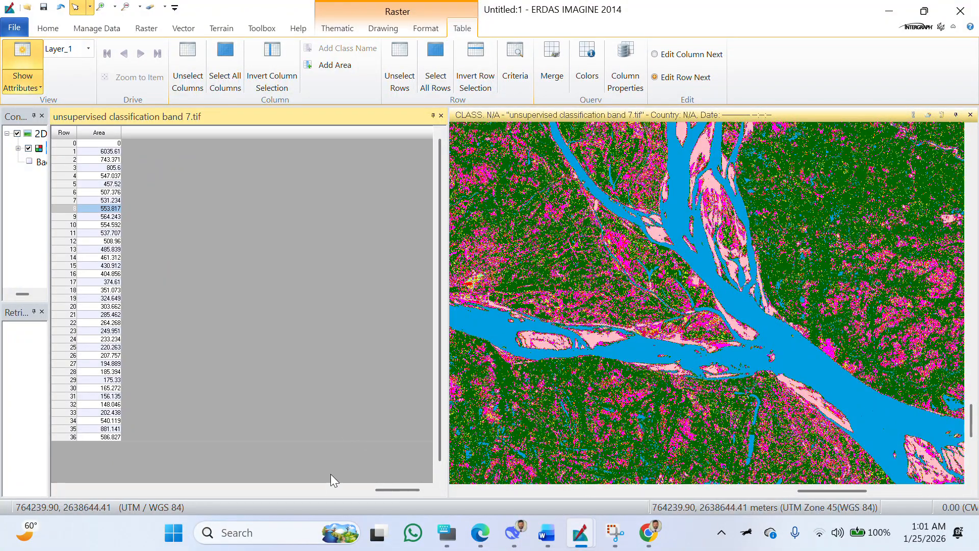
{"action": "right_click", "coordinate": [748, 545]}
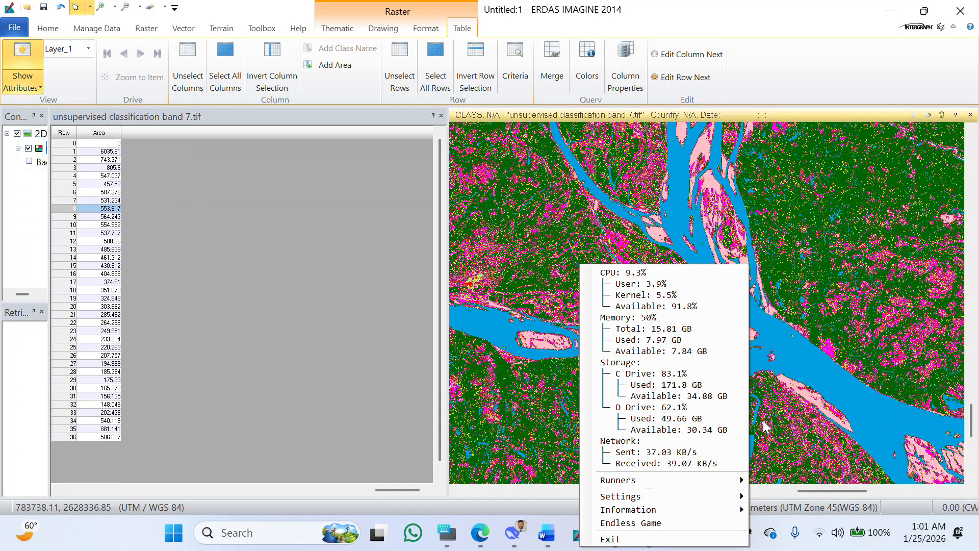
{"action": "left_click", "coordinate": [387, 284]}
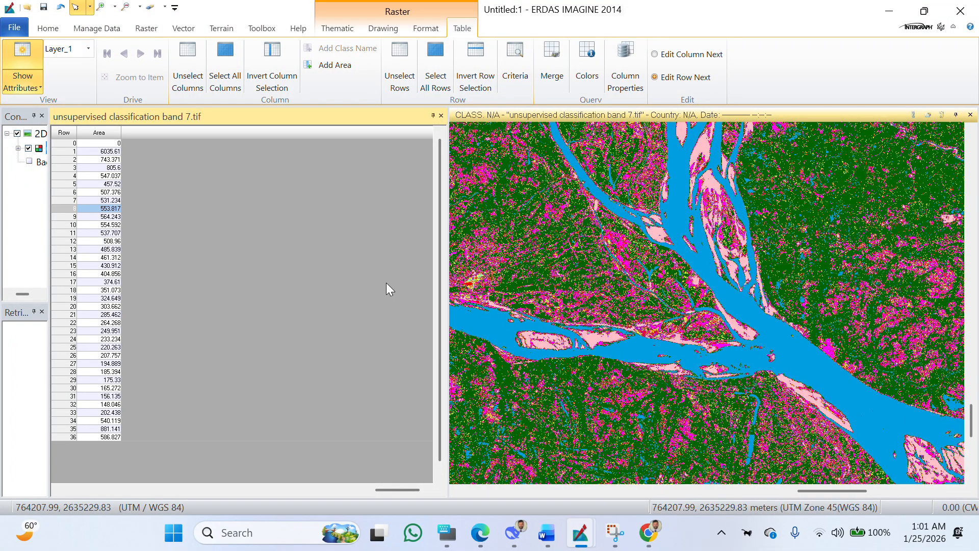
{"action": "left_click", "coordinate": [412, 29]}
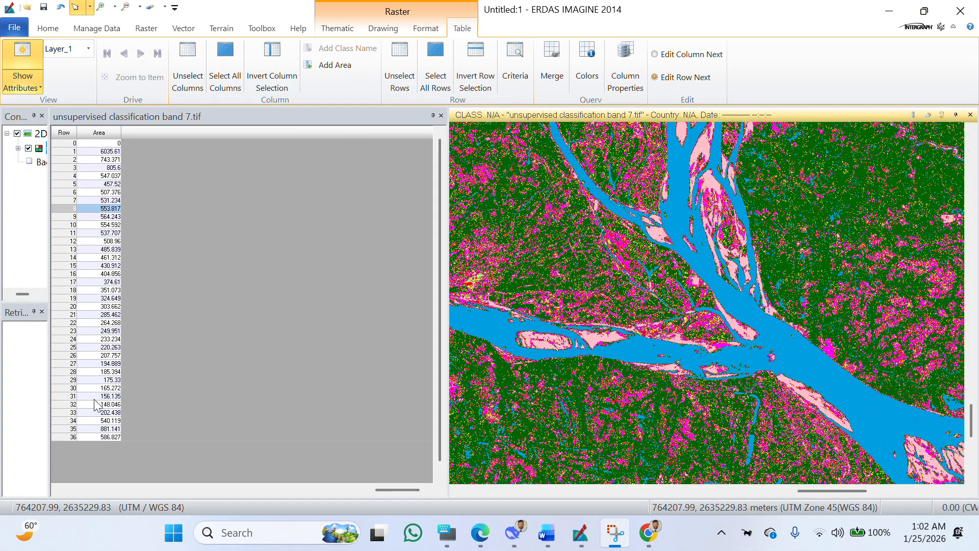
{"action": "left_click", "coordinate": [110, 450]}
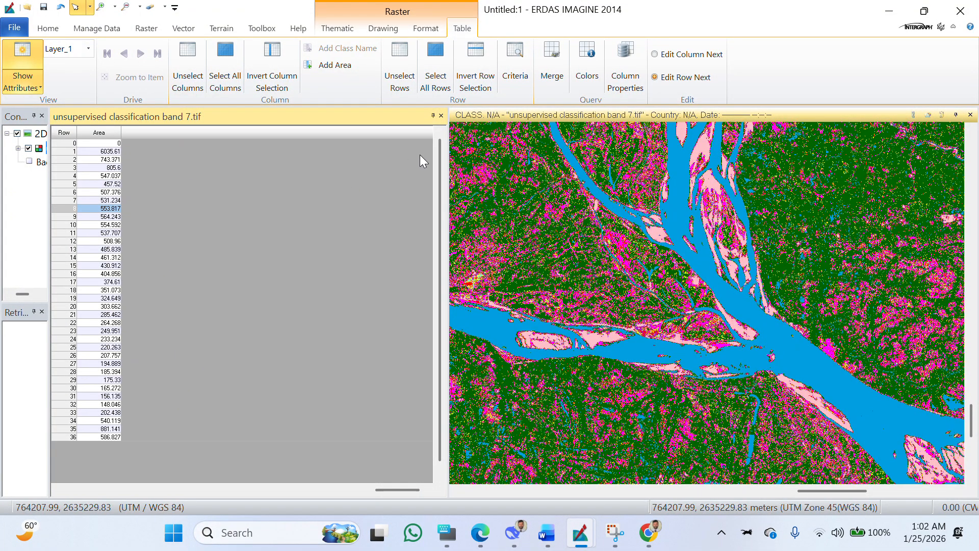
Save the edited classified image in place, keeping the attribute table open and accepting permanent changes to pixel values.
{"action": "left_click", "coordinate": [442, 115]}
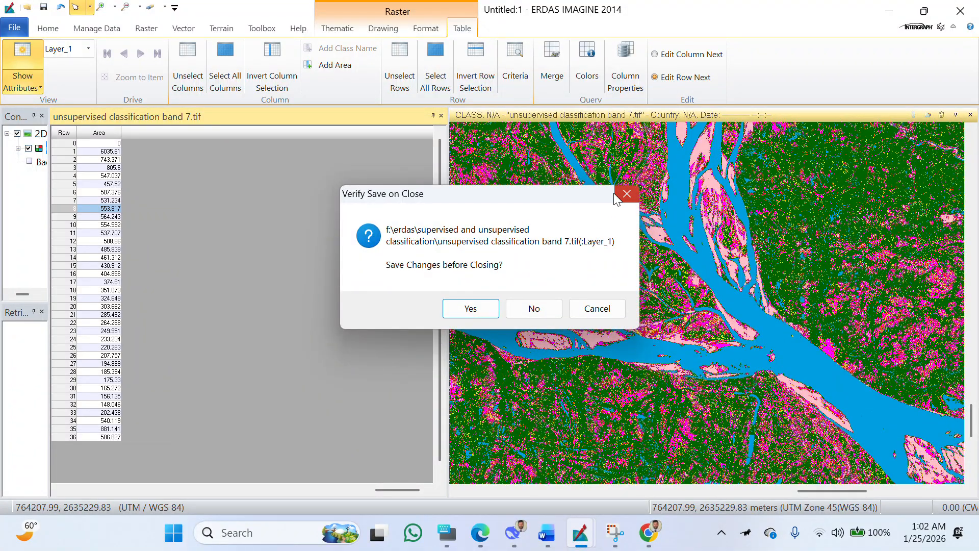
{"action": "left_click", "coordinate": [627, 193]}
{"action": "left_click", "coordinate": [15, 28]}
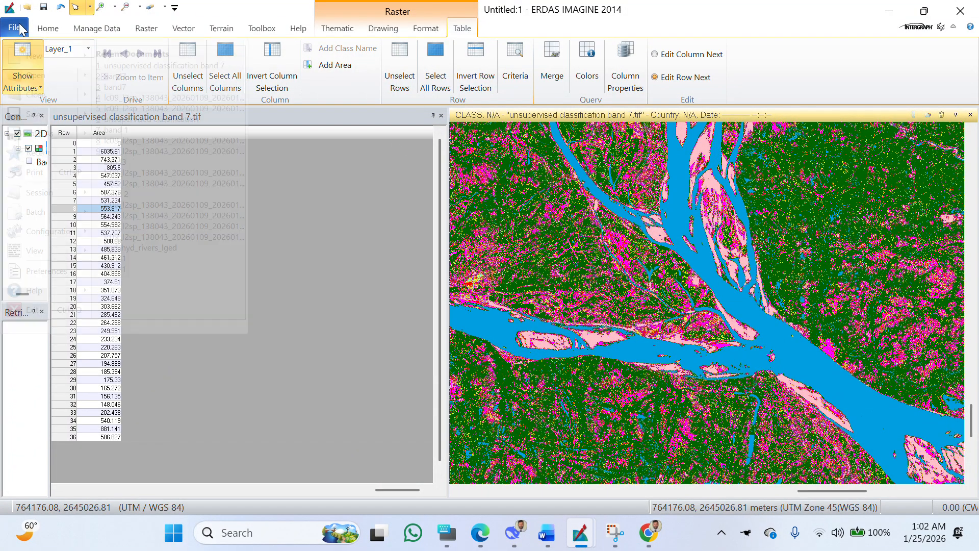
{"action": "mouse_move", "coordinate": [41, 134]}
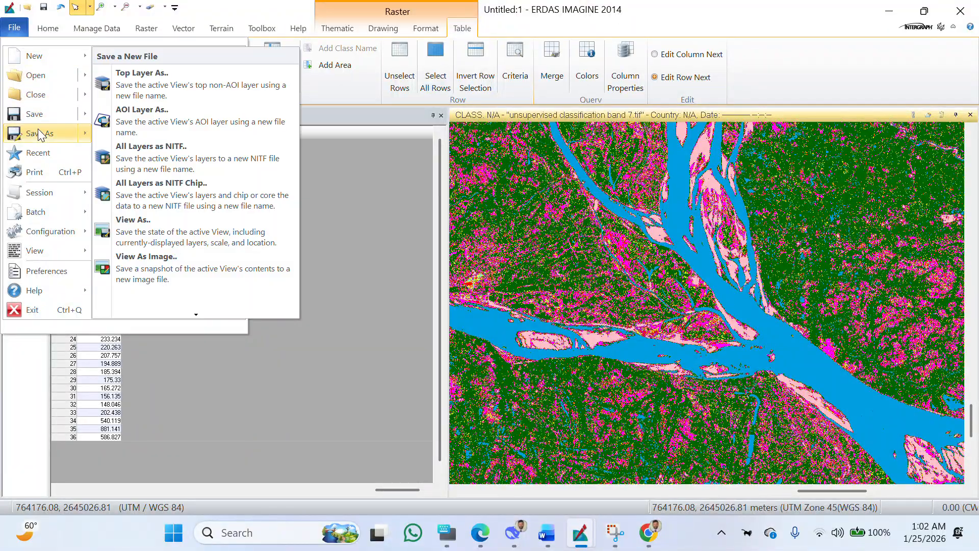
{"action": "left_click", "coordinate": [39, 114]}
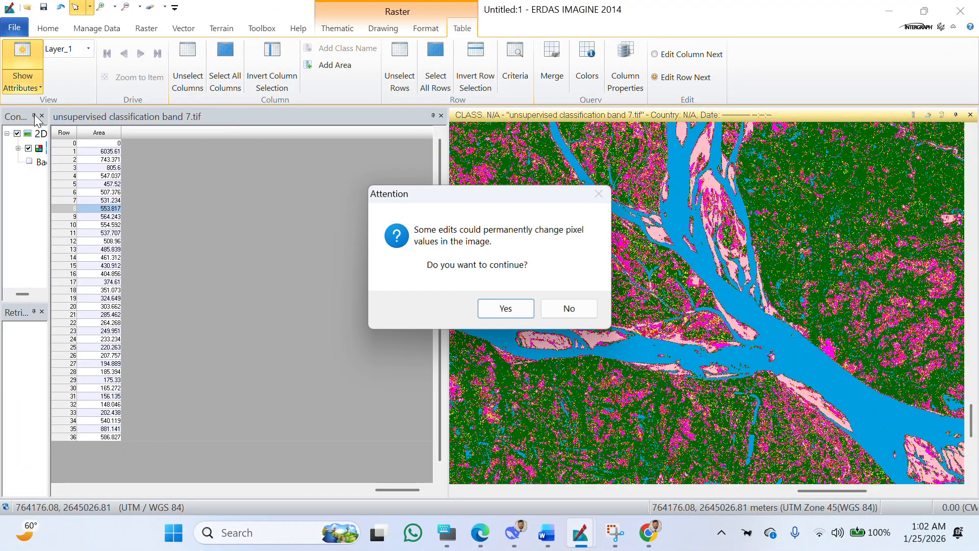
{"action": "left_click", "coordinate": [513, 306]}
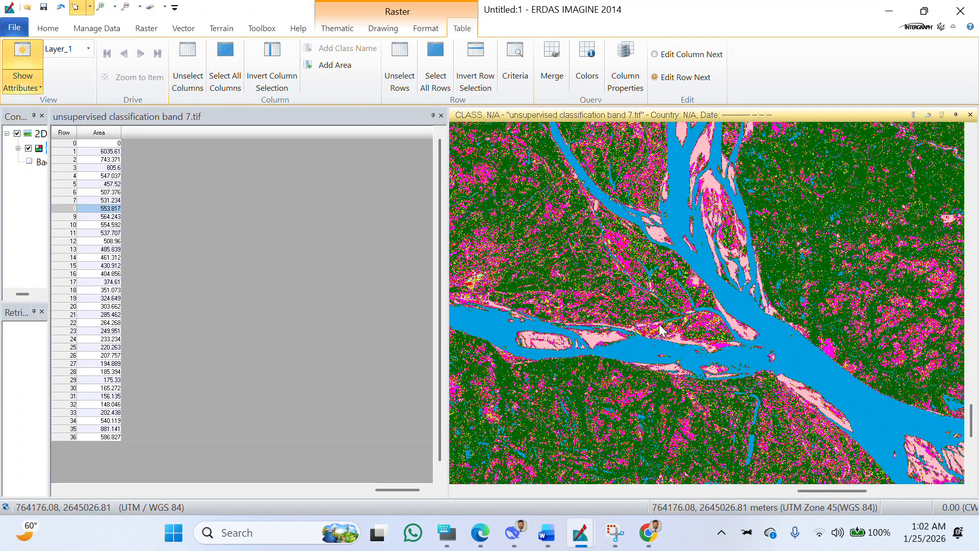
{"action": "left_click", "coordinate": [11, 27]}
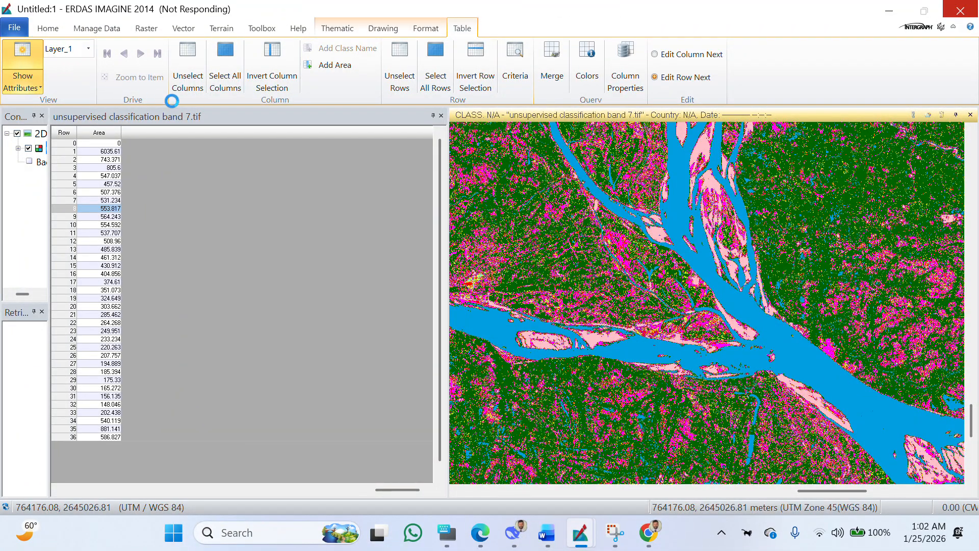